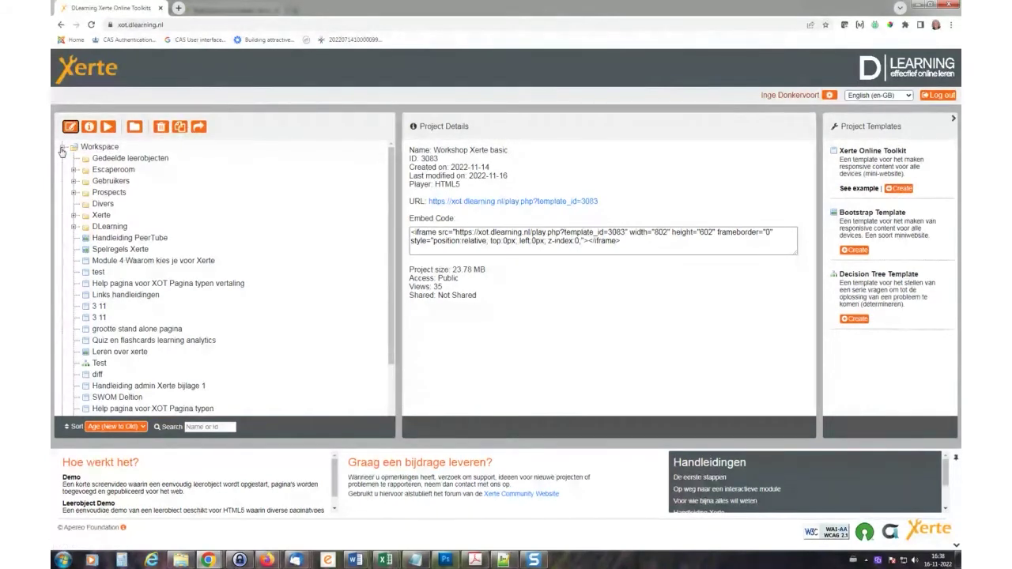
- Create a new project named "Demo" from the Xerte Online Toolkit template
{"action": "left_click", "coordinate": [62, 148]}
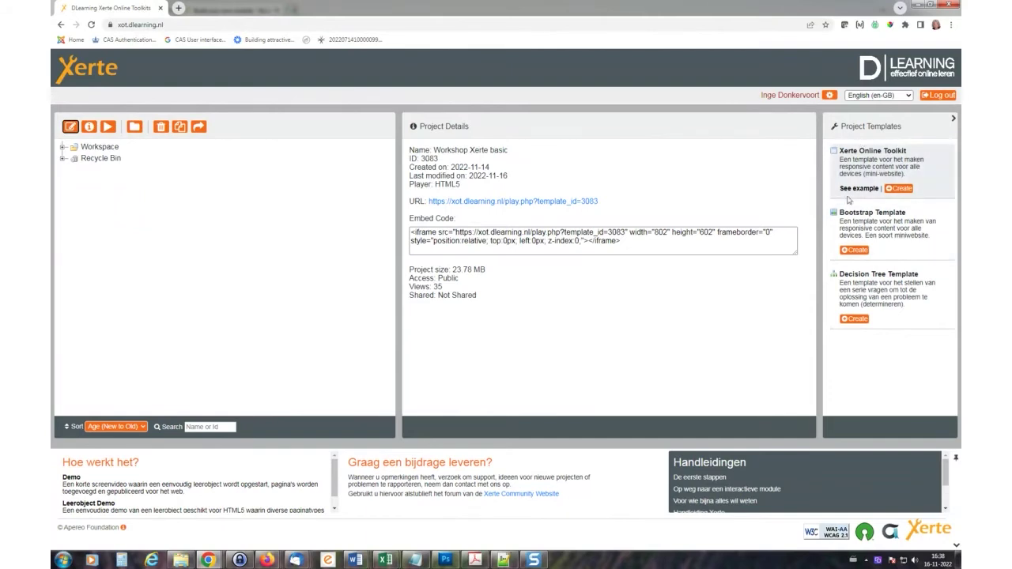
{"action": "left_click", "coordinate": [899, 189]}
{"action": "left_click", "coordinate": [855, 210]}
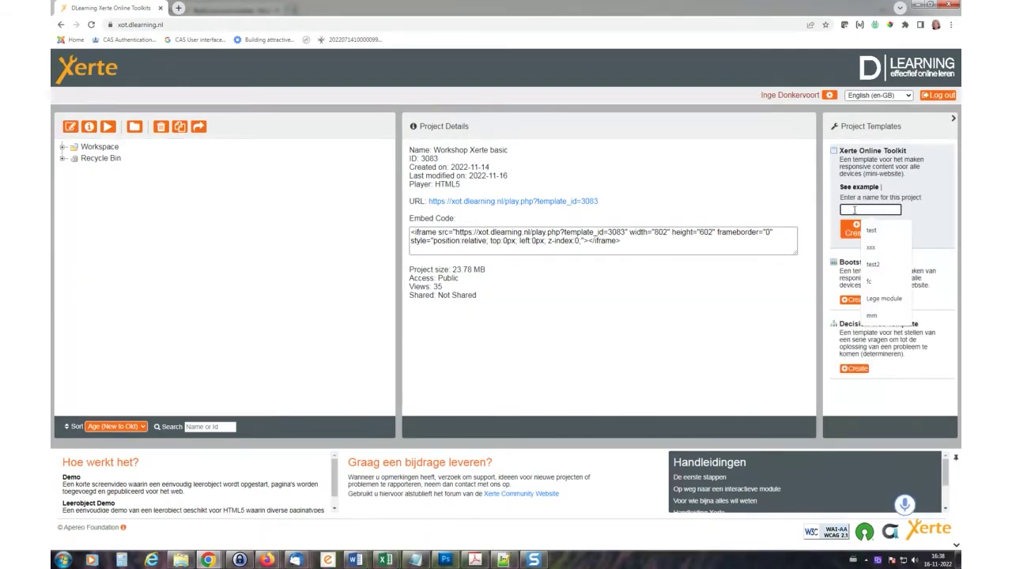
{"action": "type", "text": "Demo"}
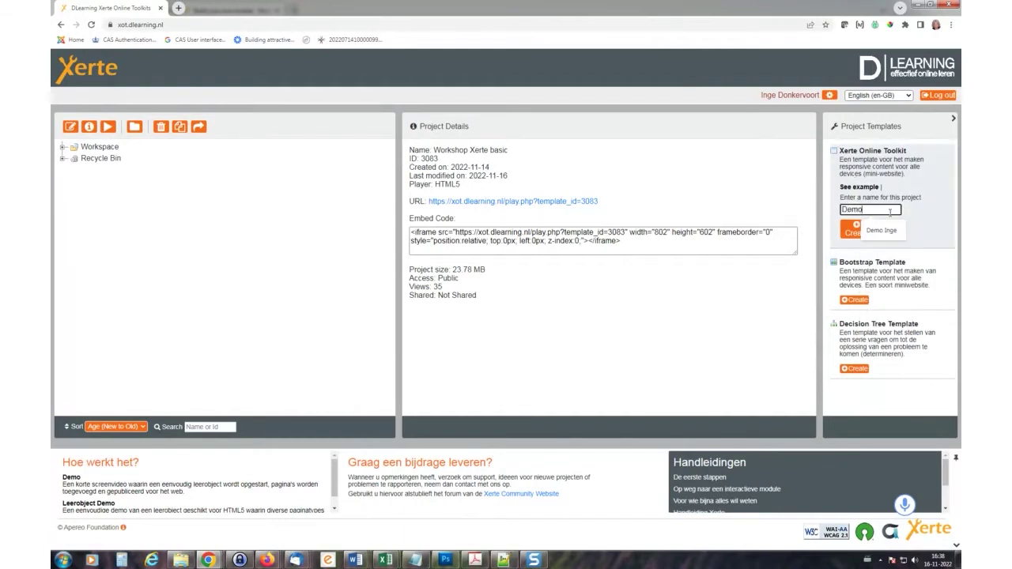
{"action": "left_click", "coordinate": [942, 223]}
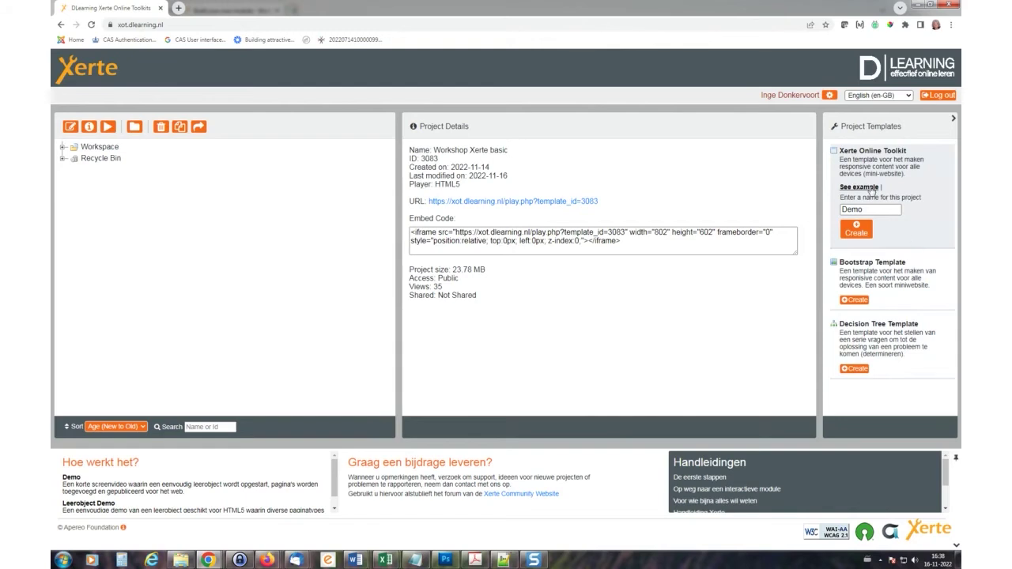
{"action": "left_click", "coordinate": [855, 232]}
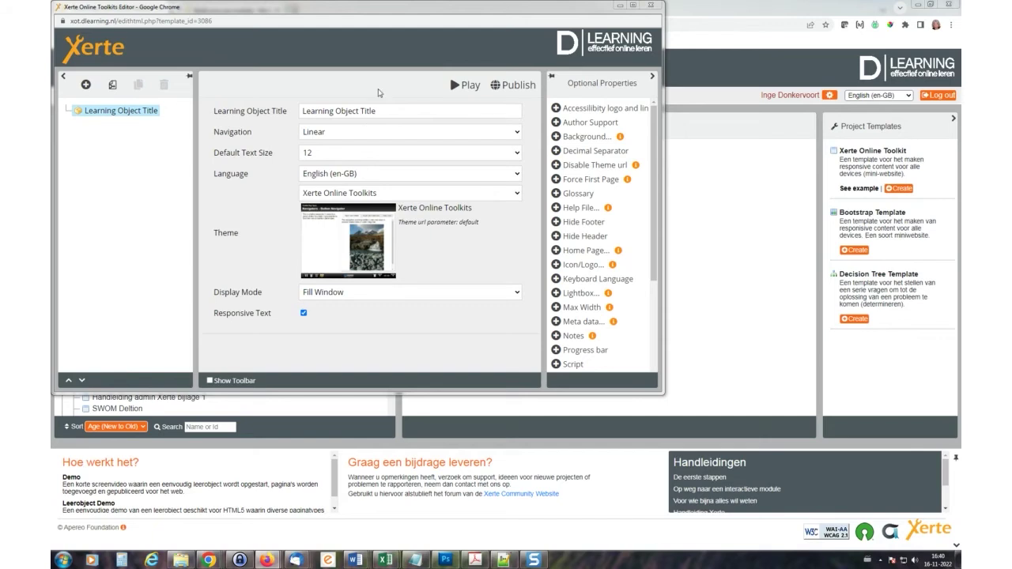
- Set the learning object title to "Demo" and apply the Modern: Xerte theme
{"action": "left_click_drag", "start_coordinate": [381, 110], "coordinate": [296, 110]}
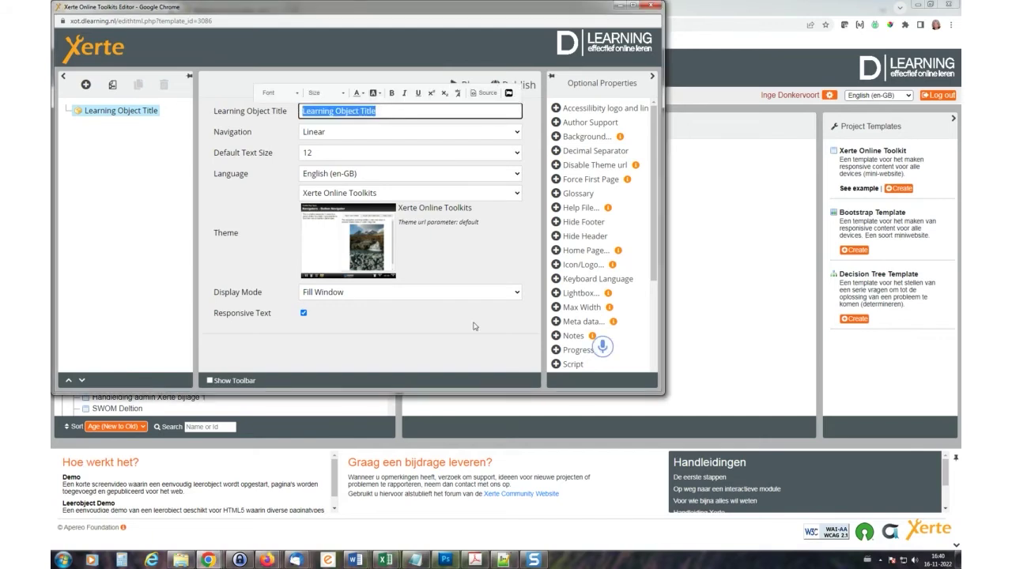
{"action": "type", "text": "Demo"}
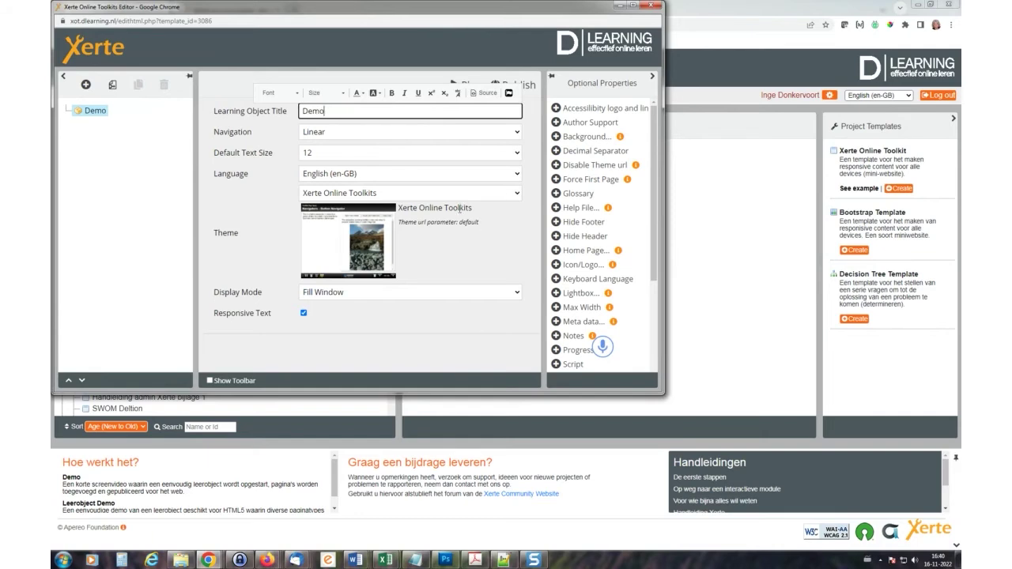
{"action": "left_click", "coordinate": [344, 194]}
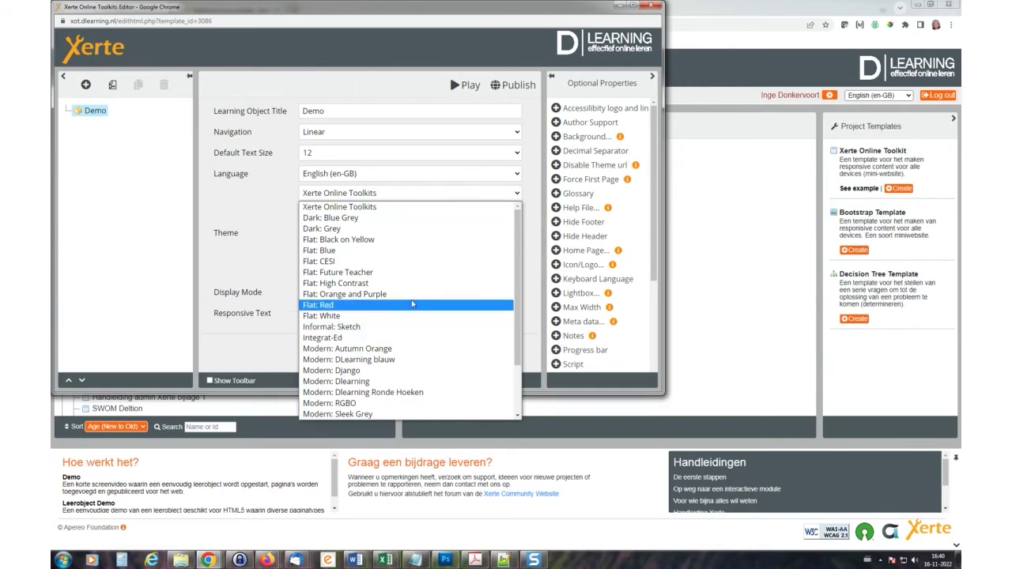
{"action": "scroll", "coordinate": [419, 308], "scroll_direction": "down", "scroll_amount": 2}
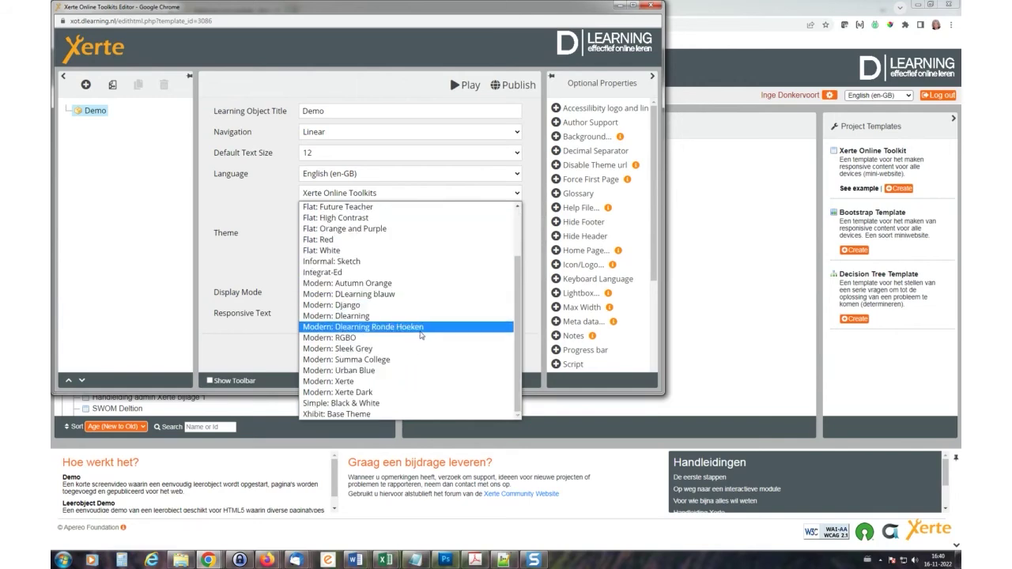
{"action": "left_click", "coordinate": [387, 381]}
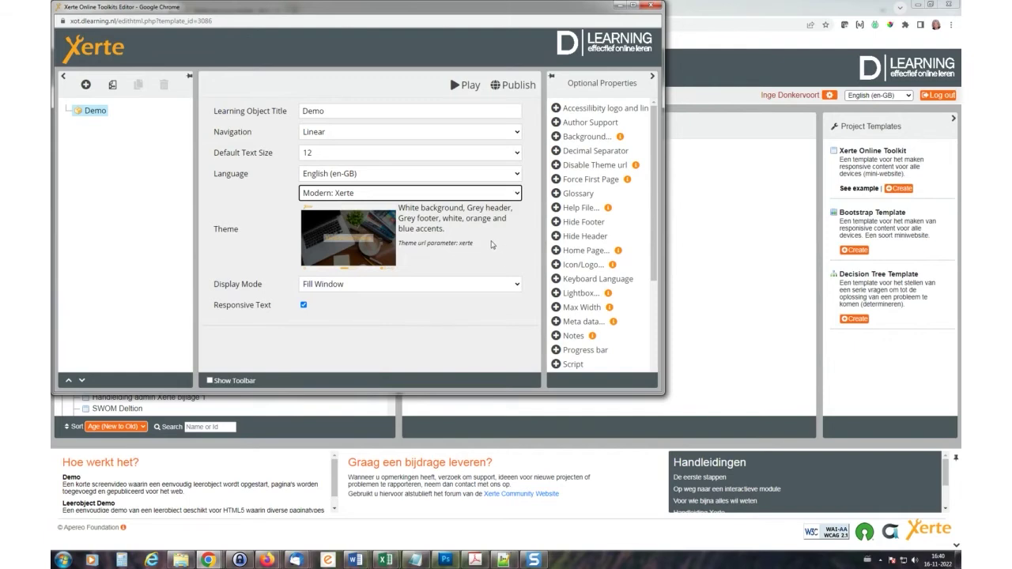
{"action": "left_click", "coordinate": [412, 198]}
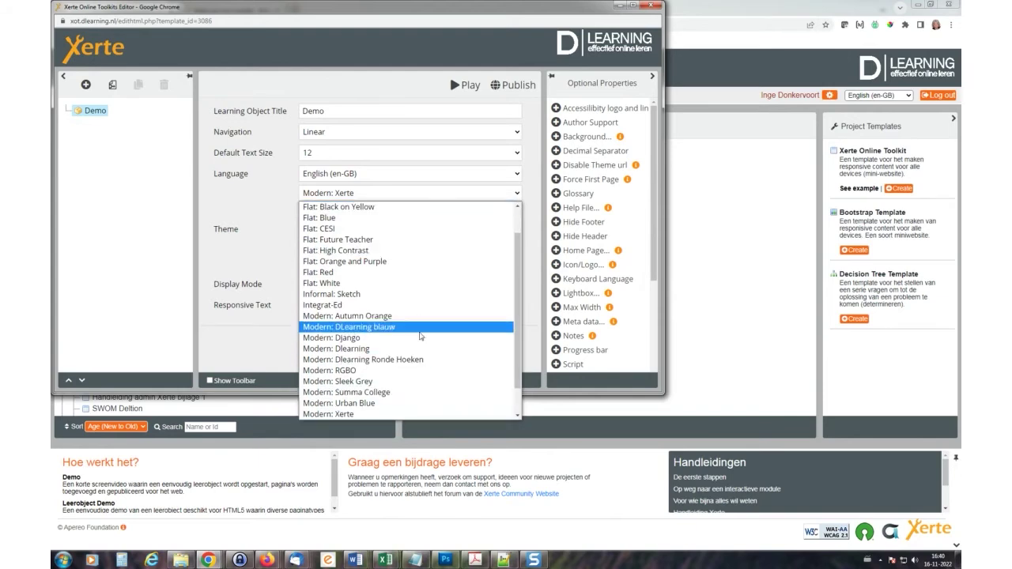
{"action": "left_click", "coordinate": [401, 197]}
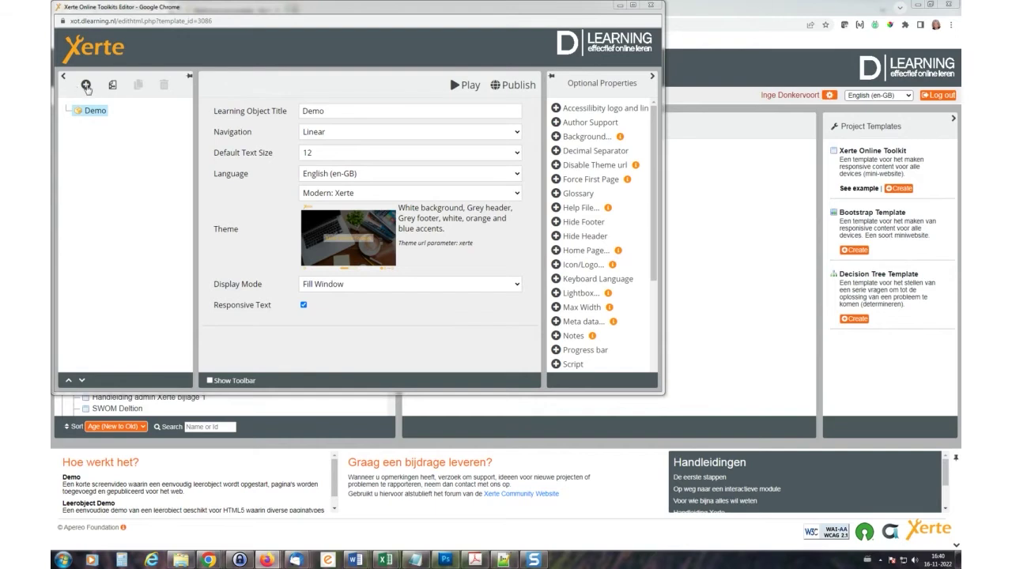
- Insert a new Title Page from the text page types into the Demo learning object
{"action": "left_click", "coordinate": [86, 86]}
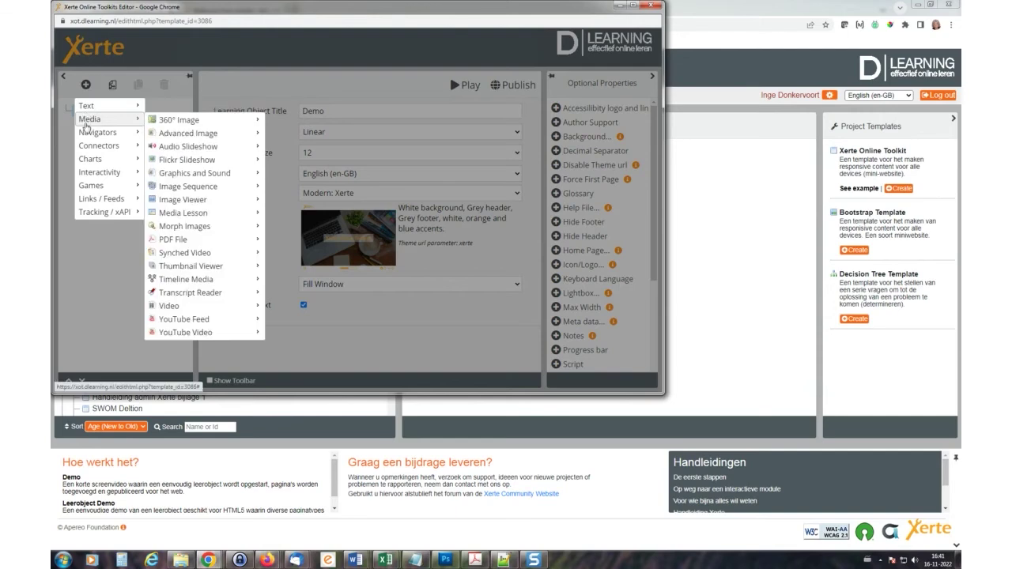
{"action": "mouse_move", "coordinate": [88, 138]}
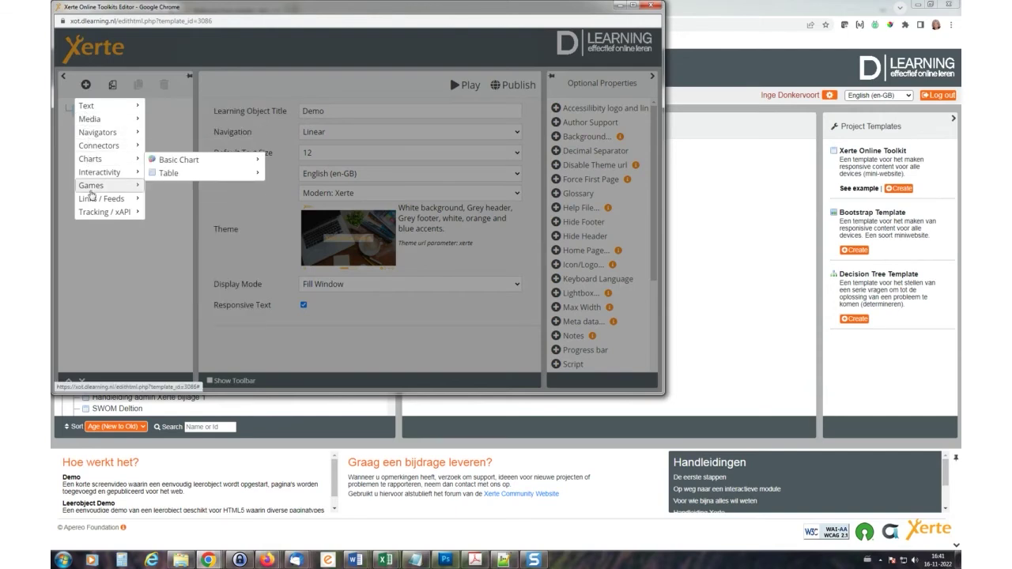
{"action": "mouse_move", "coordinate": [91, 105]}
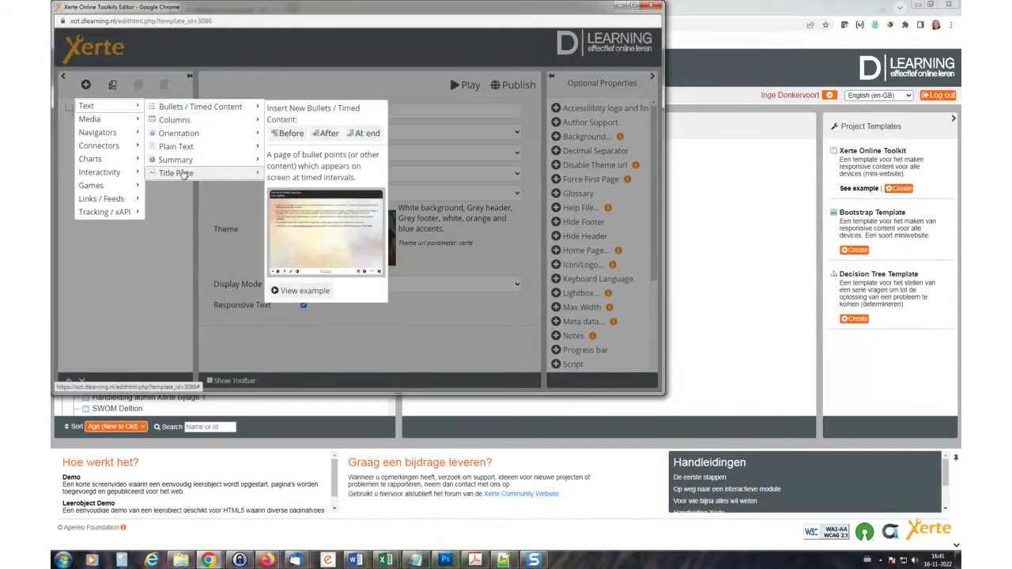
{"action": "mouse_move", "coordinate": [181, 174]}
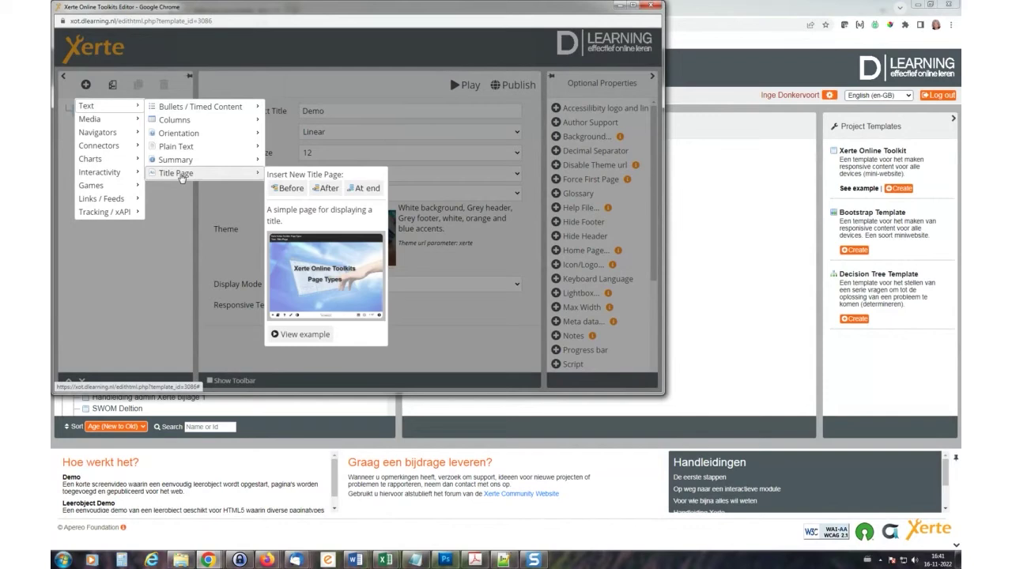
{"action": "left_click", "coordinate": [294, 191]}
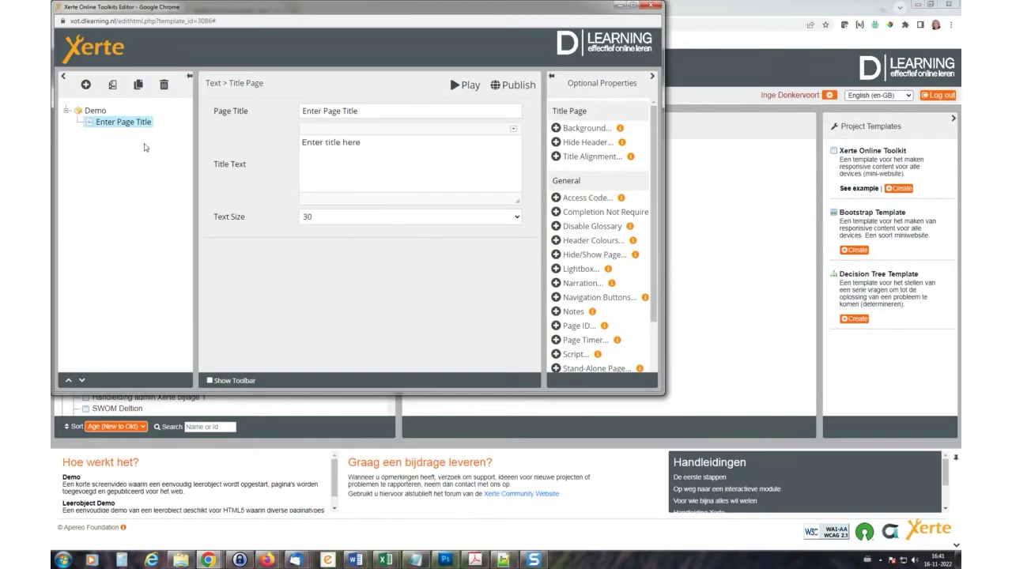
- Set the page title to "Title page" and the title text to "The Title"
{"action": "triple_click", "coordinate": [363, 110]}
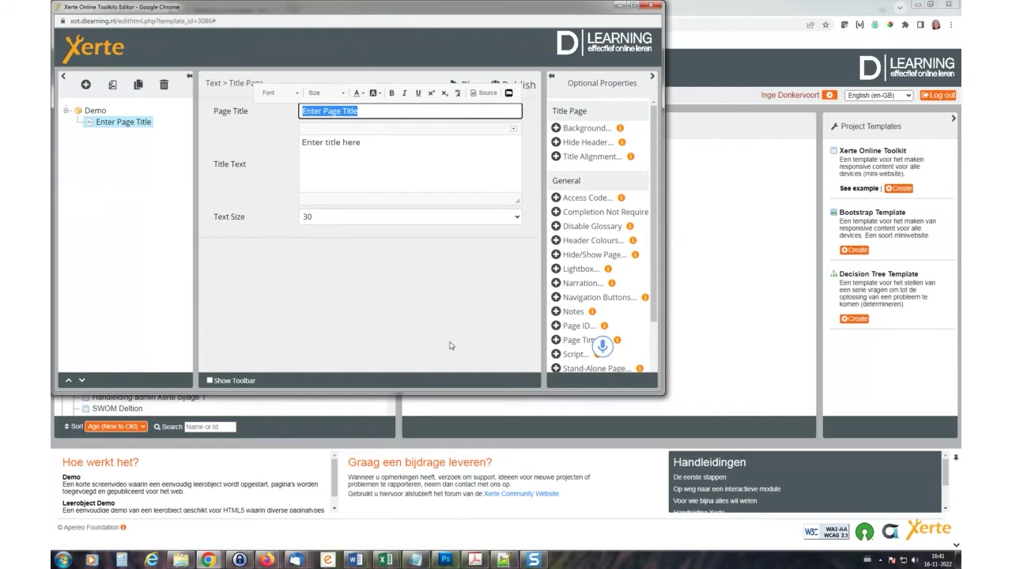
{"action": "type", "text": "Ti"}
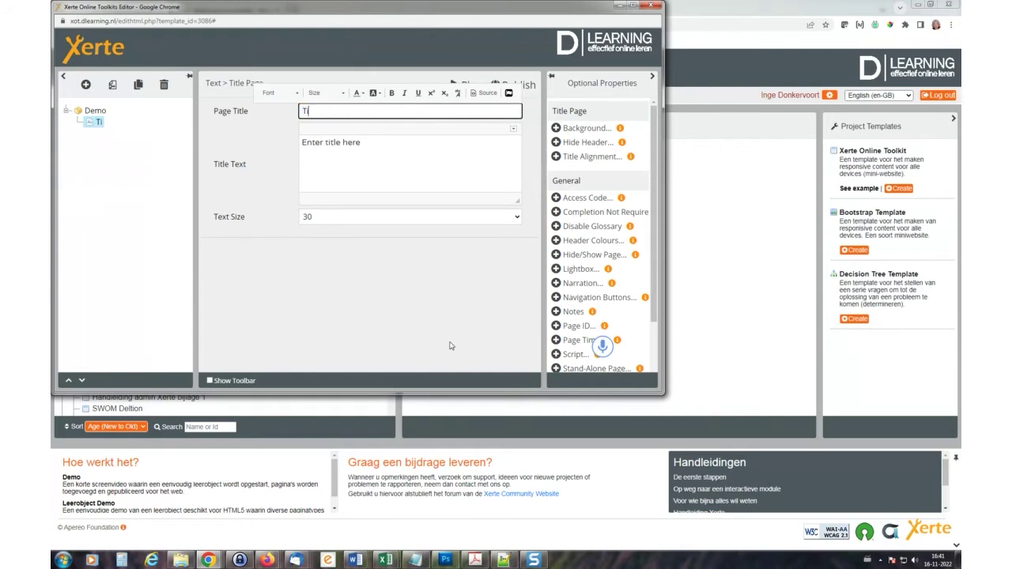
{"action": "type", "text": "tle page"}
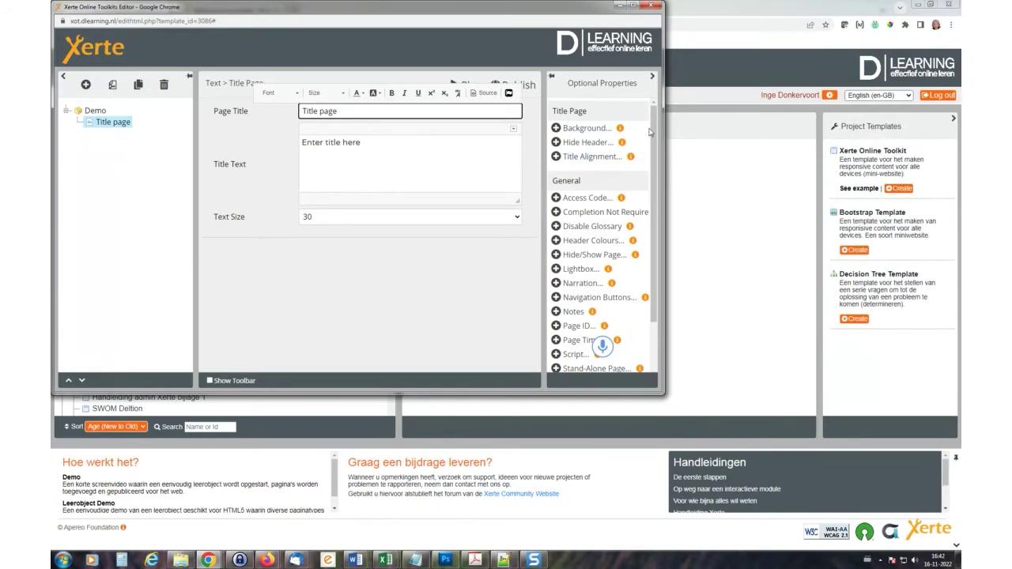
{"action": "left_click_drag", "start_coordinate": [653, 132], "coordinate": [649, 194]}
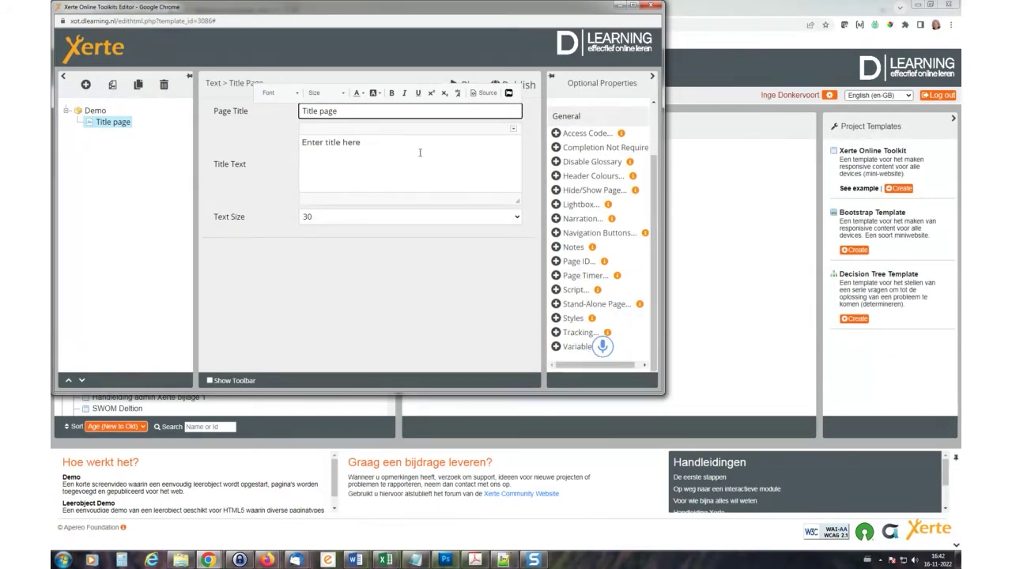
{"action": "left_click_drag", "start_coordinate": [377, 143], "coordinate": [302, 142]}
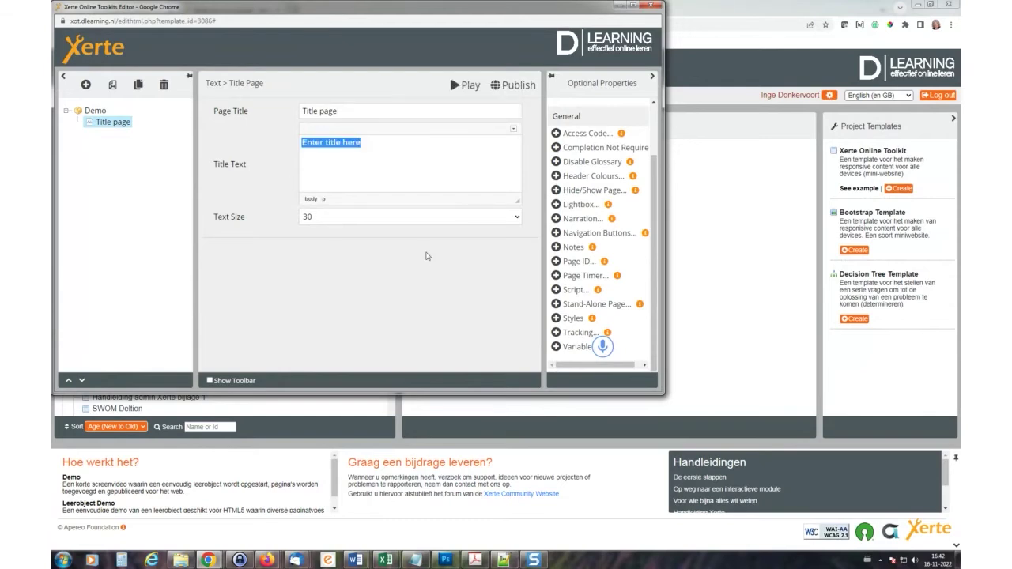
{"action": "type", "text": "Th"}
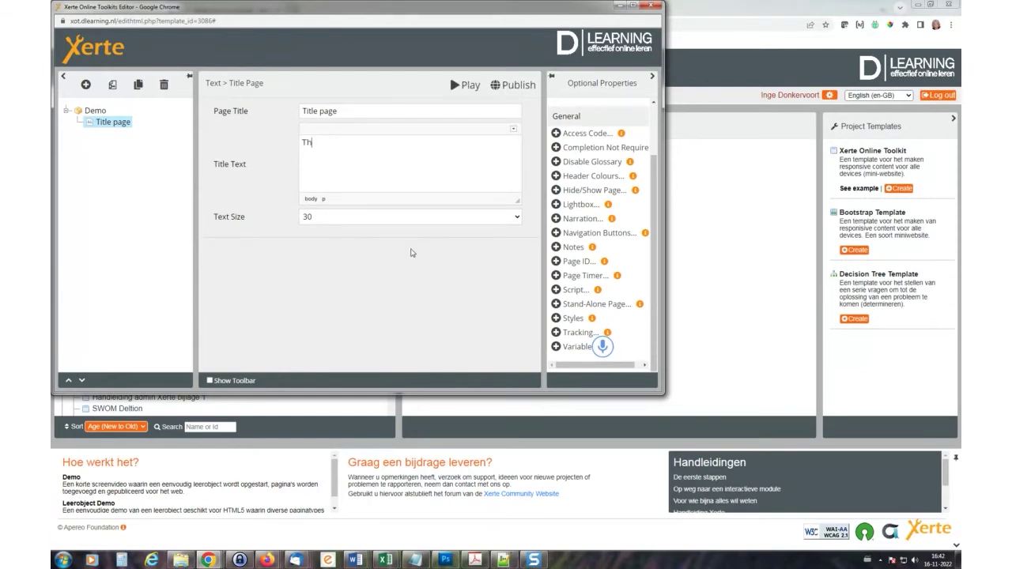
{"action": "type", "text": "e Title"}
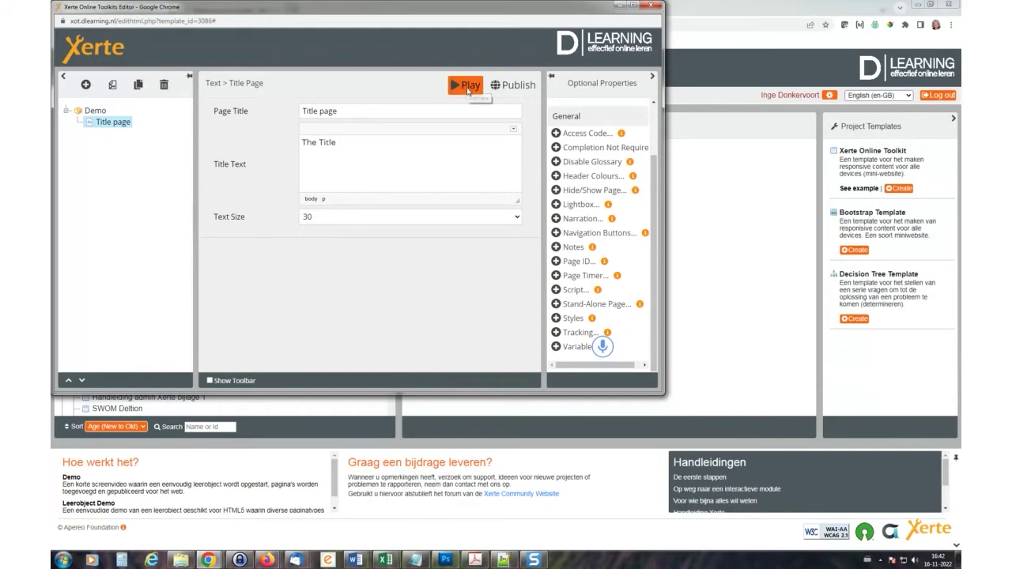
- Preview the title page, and close the preview and the editor without publishing the changes
{"action": "left_click", "coordinate": [468, 87]}
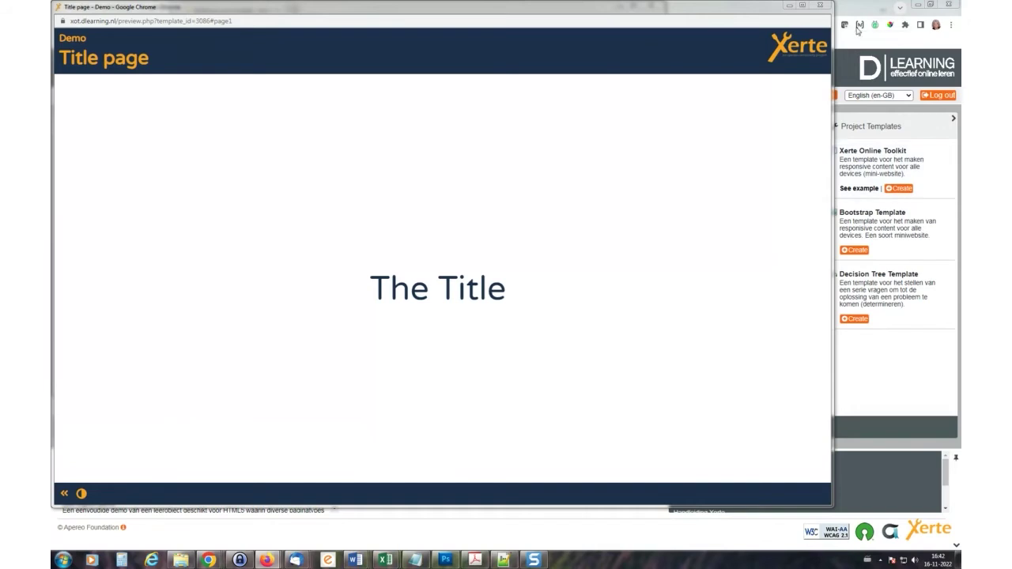
{"action": "left_click", "coordinate": [824, 7]}
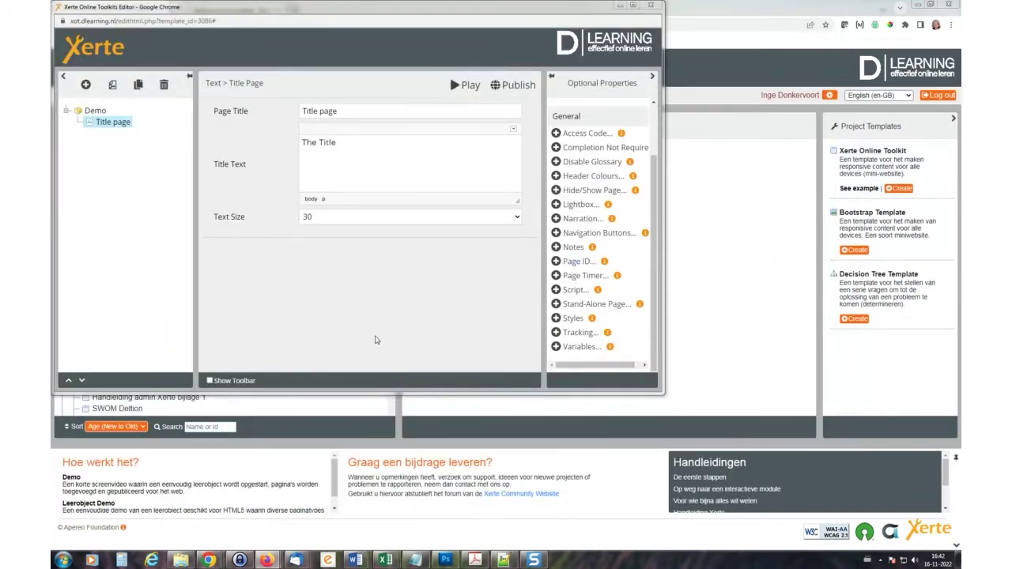
{"action": "left_click", "coordinate": [651, 5]}
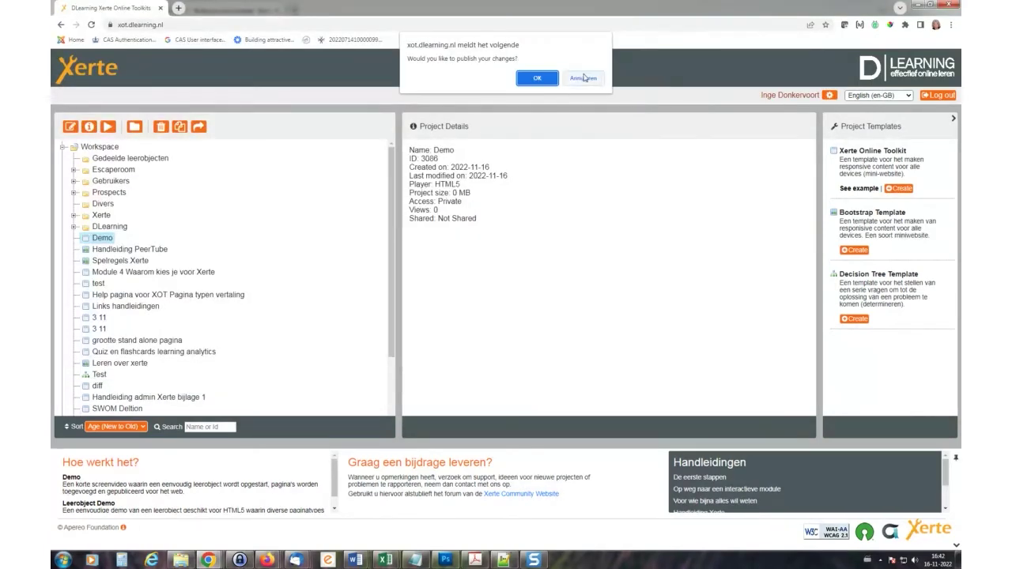
{"action": "left_click", "coordinate": [575, 82]}
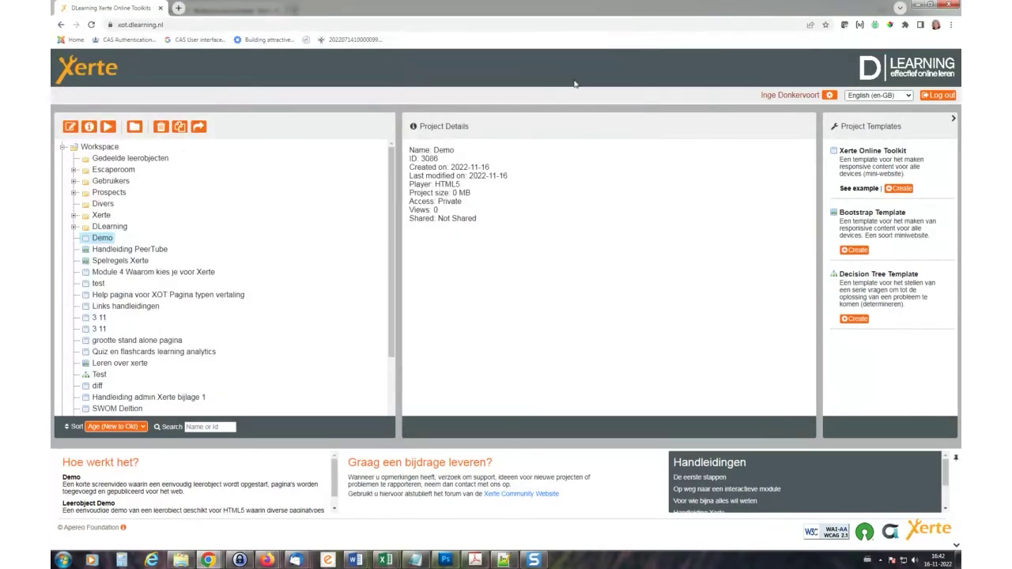
- Open the "Example module" project from the Xerte presentation folder Sakai 2022 for editing
{"action": "left_click", "coordinate": [73, 216]}
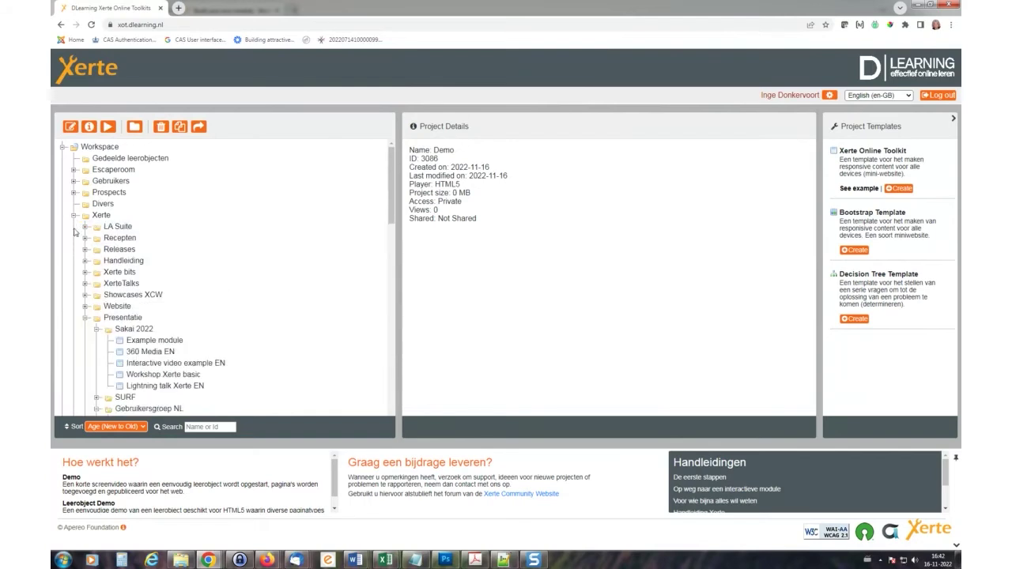
{"action": "left_click", "coordinate": [147, 343]}
{"action": "left_click", "coordinate": [70, 128]}
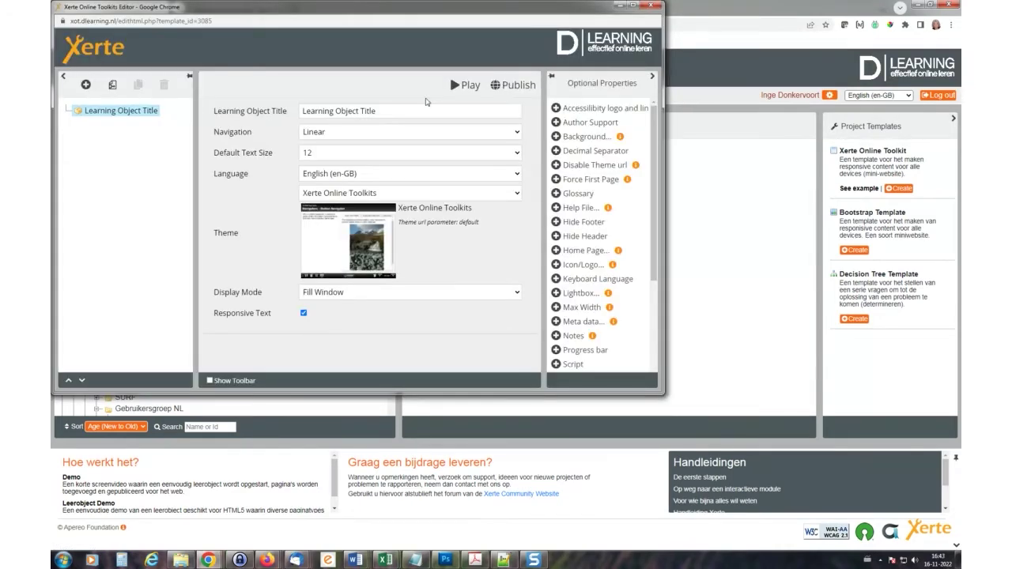
- Replace the example module's default learning object title with "Demo"
{"action": "triple_click", "coordinate": [396, 114]}
{"action": "type", "text": "D"}
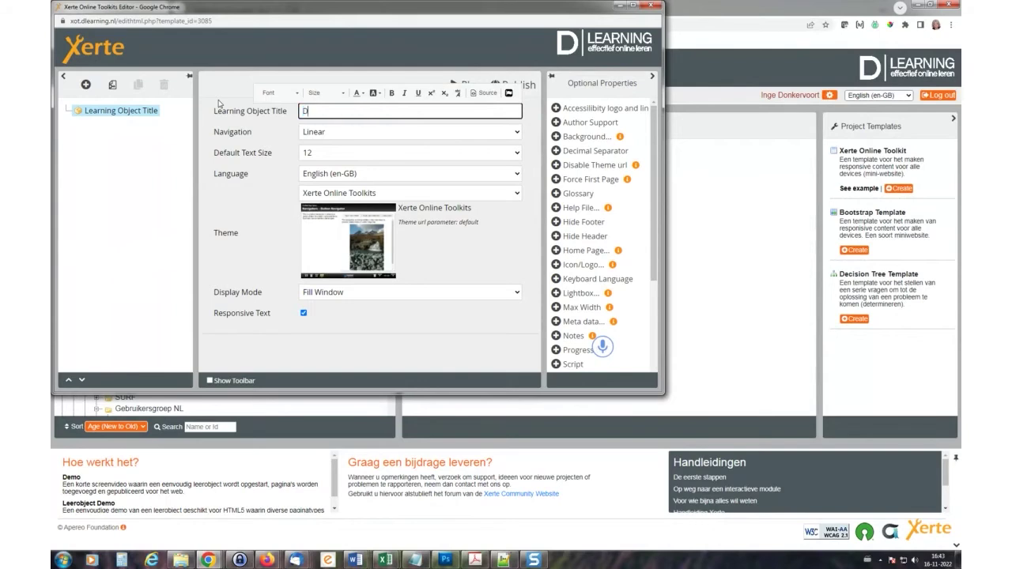
{"action": "type", "text": "emo"}
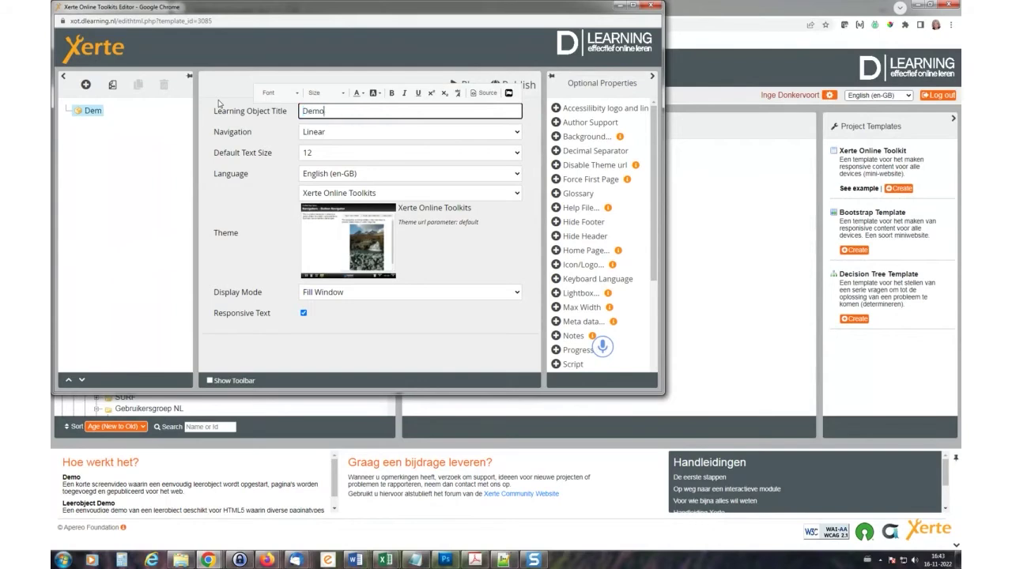
- Add a Title Page from the text page types to the example module
{"action": "left_click", "coordinate": [84, 84]}
{"action": "mouse_move", "coordinate": [95, 108]}
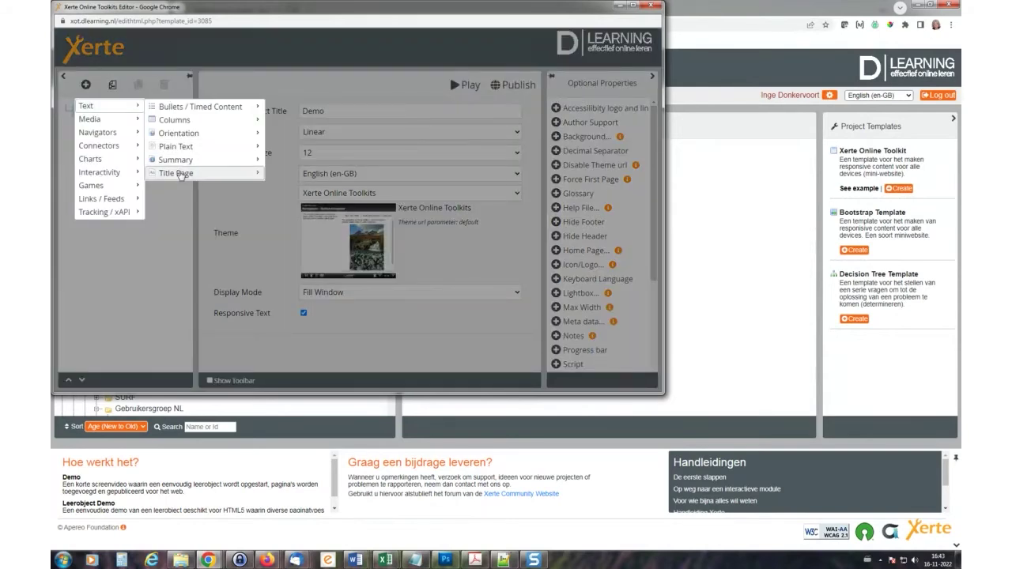
{"action": "mouse_move", "coordinate": [180, 175]}
{"action": "left_click", "coordinate": [326, 186]}
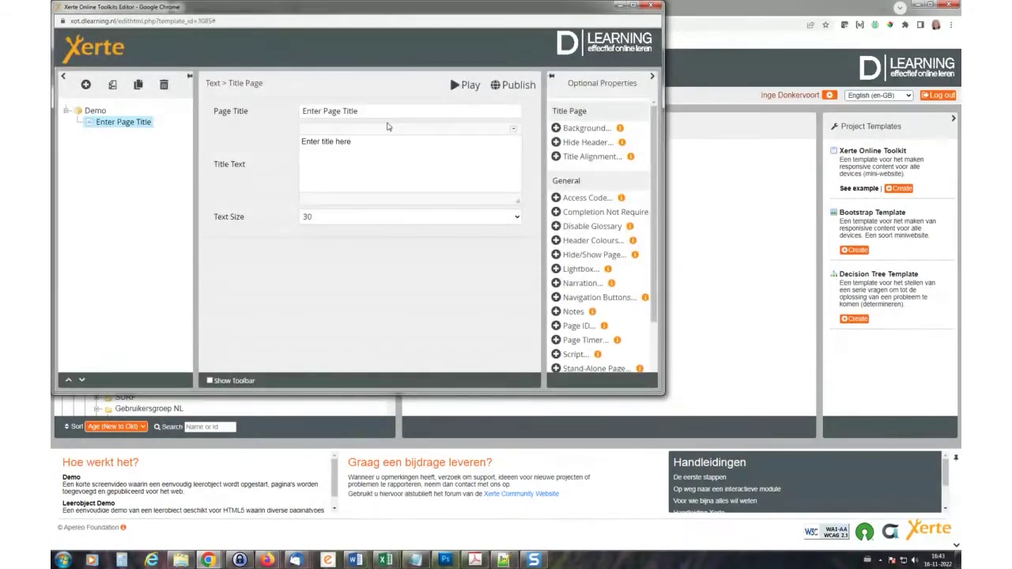
- Set the title page's page title to "Title Page" and its title text to "The Title"
{"action": "left_click", "coordinate": [372, 110]}
{"action": "key", "text": "ctrl+a"}
{"action": "type", "text": "T"}
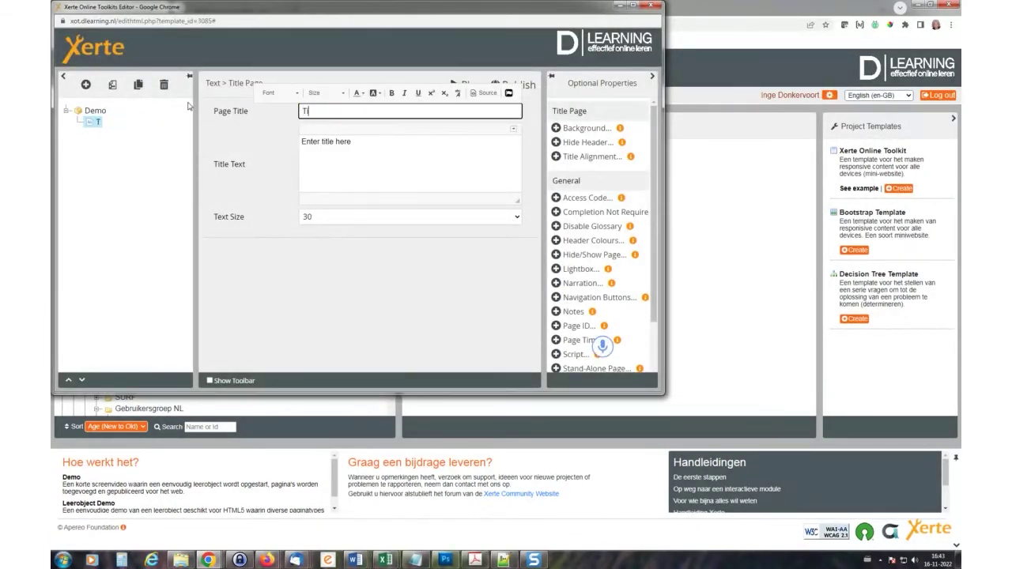
{"action": "type", "text": "itle Page"}
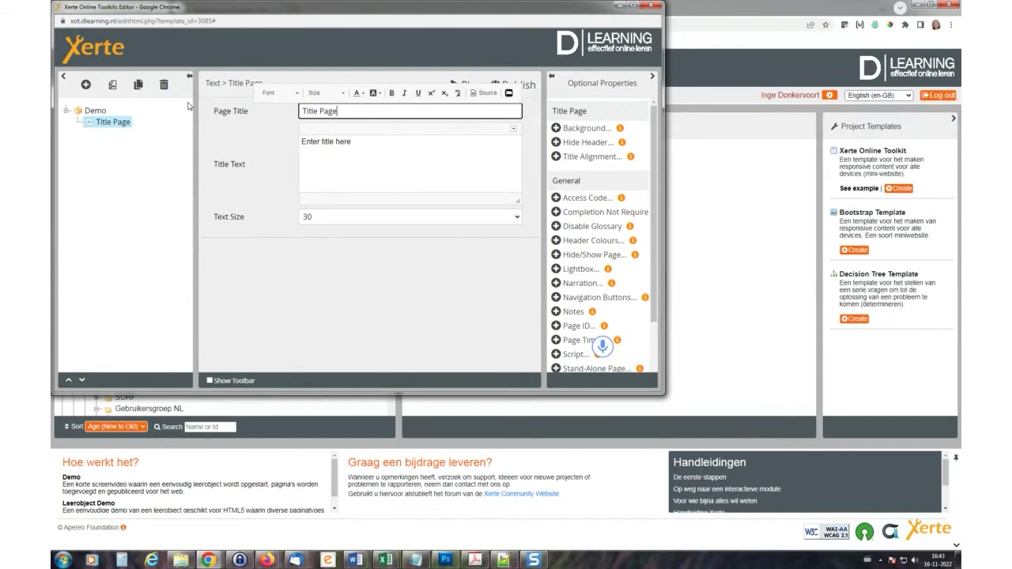
{"action": "left_click", "coordinate": [373, 136]}
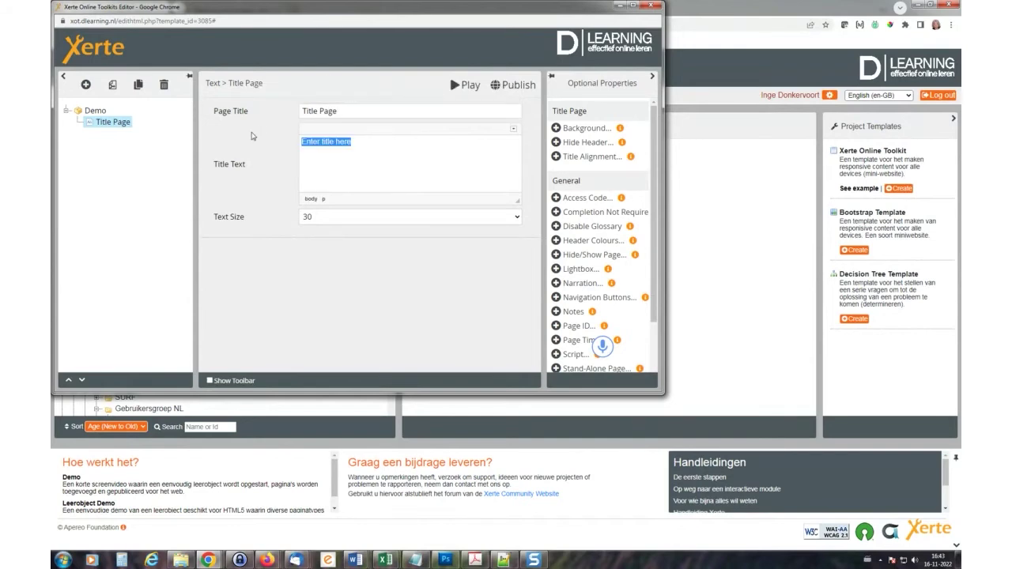
{"action": "type", "text": "The title"}
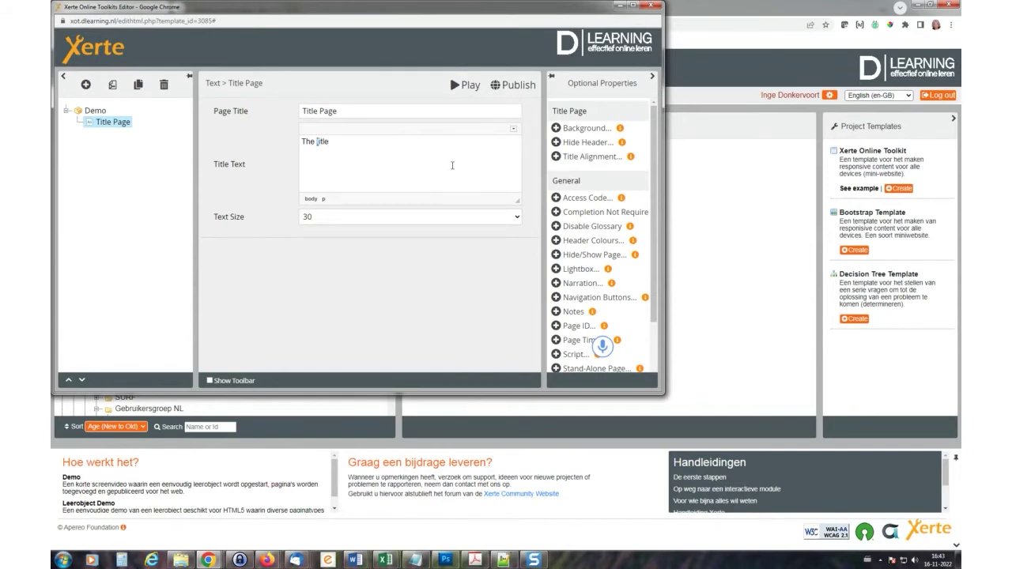
{"action": "type", "text": "T"}
- Add the optional Background property to the title page, using the media image 2-valentine-3061479_1920.jpg
{"action": "left_click", "coordinate": [633, 5]}
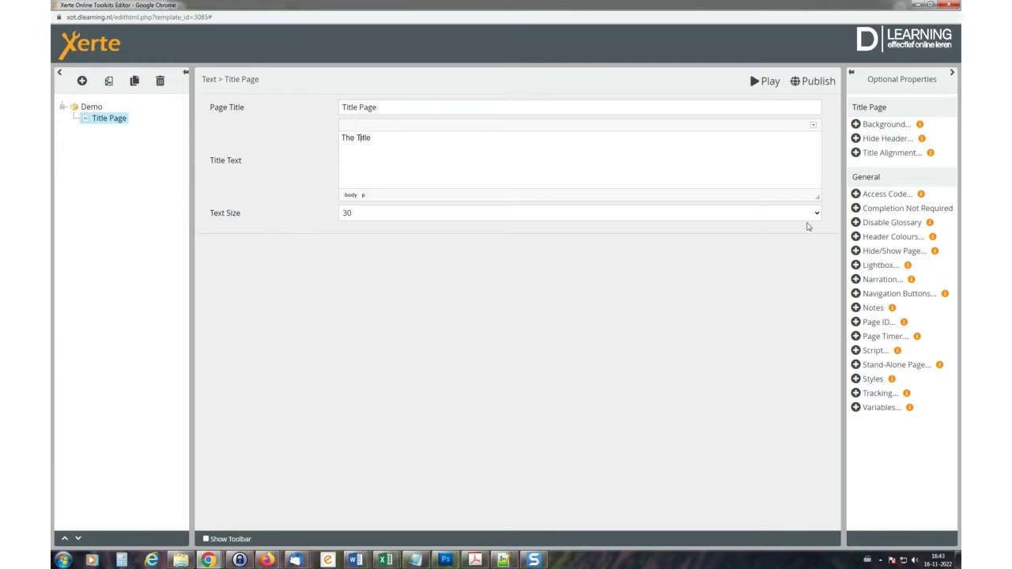
{"action": "left_click", "coordinate": [886, 125]}
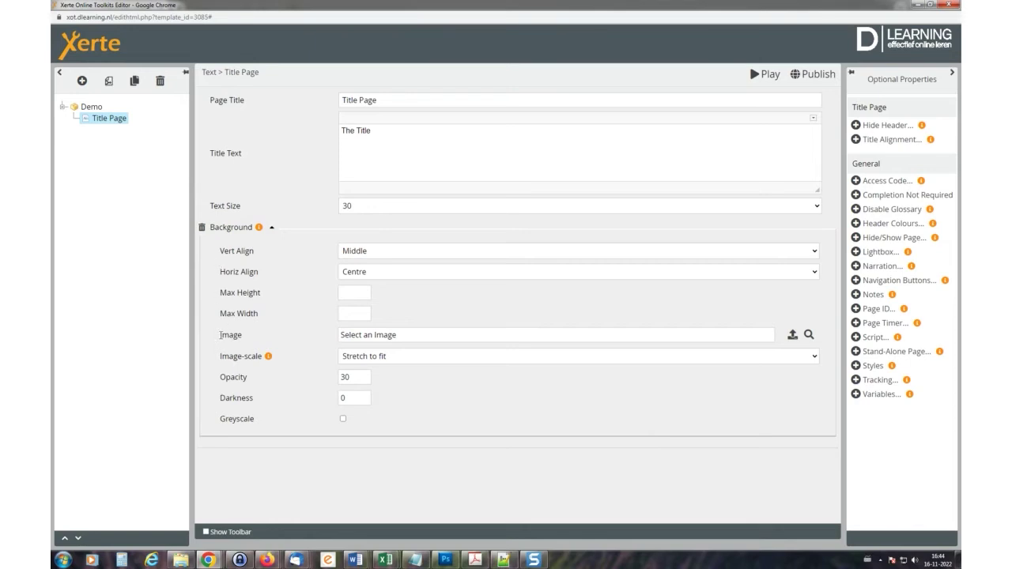
{"action": "left_click_drag", "start_coordinate": [222, 336], "coordinate": [244, 338]}
{"action": "left_click", "coordinate": [273, 338]}
{"action": "left_click", "coordinate": [792, 336]}
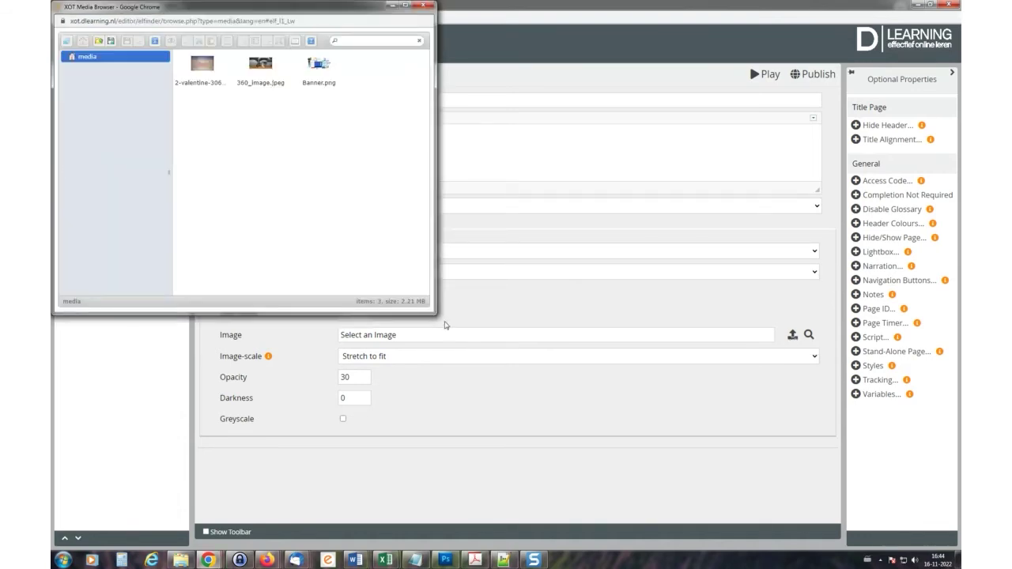
{"action": "left_click_drag", "start_coordinate": [433, 313], "coordinate": [602, 423]}
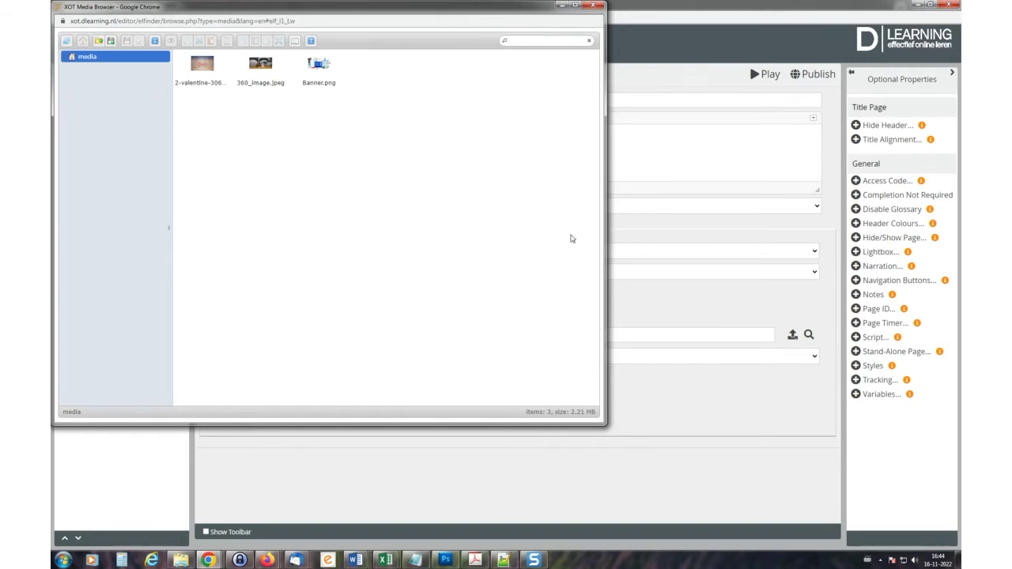
{"action": "left_click", "coordinate": [203, 66]}
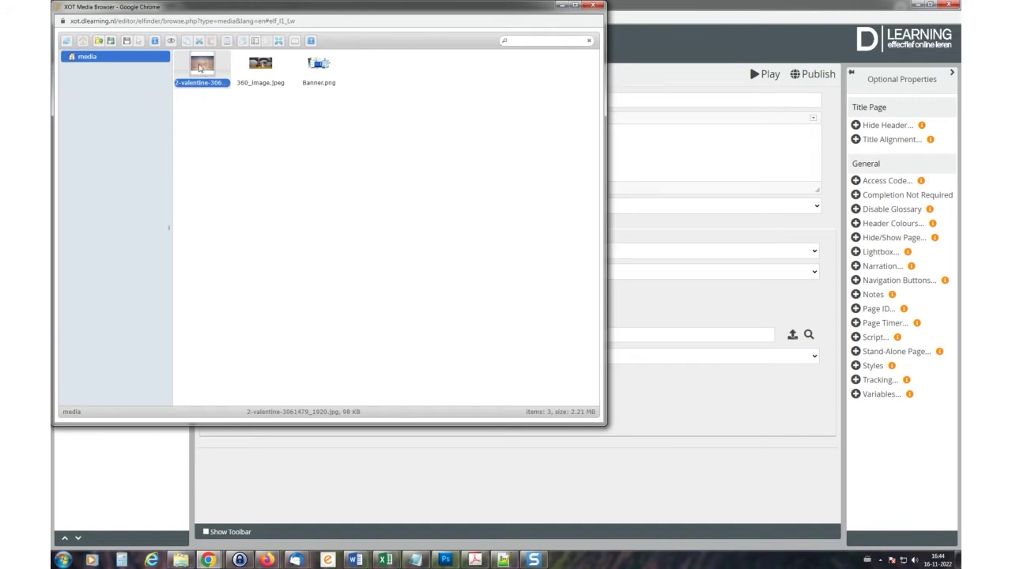
{"action": "double_click", "coordinate": [198, 68]}
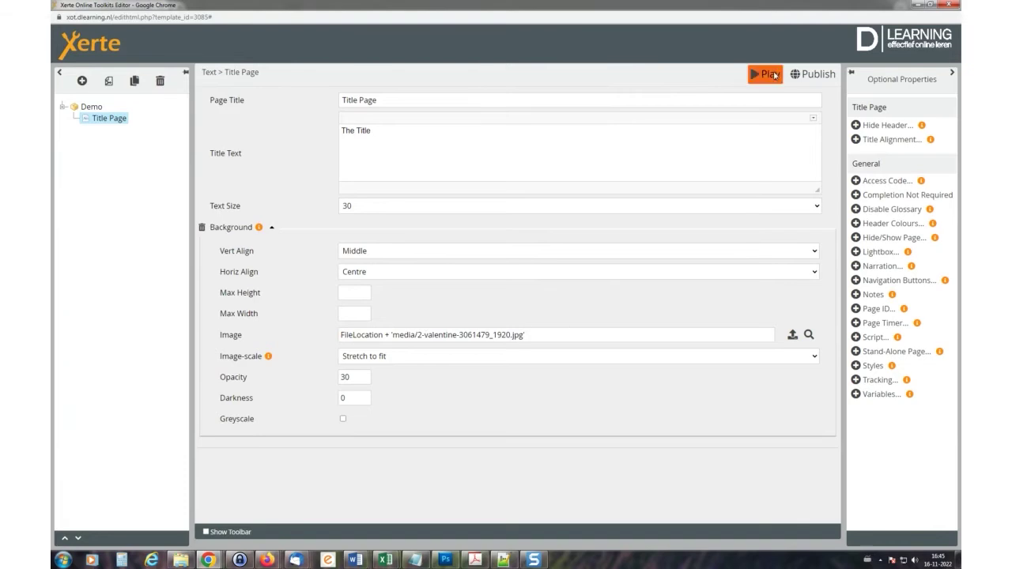
- Preview the title page with its background image in an enlarged window, and close the preview
{"action": "left_click", "coordinate": [774, 75]}
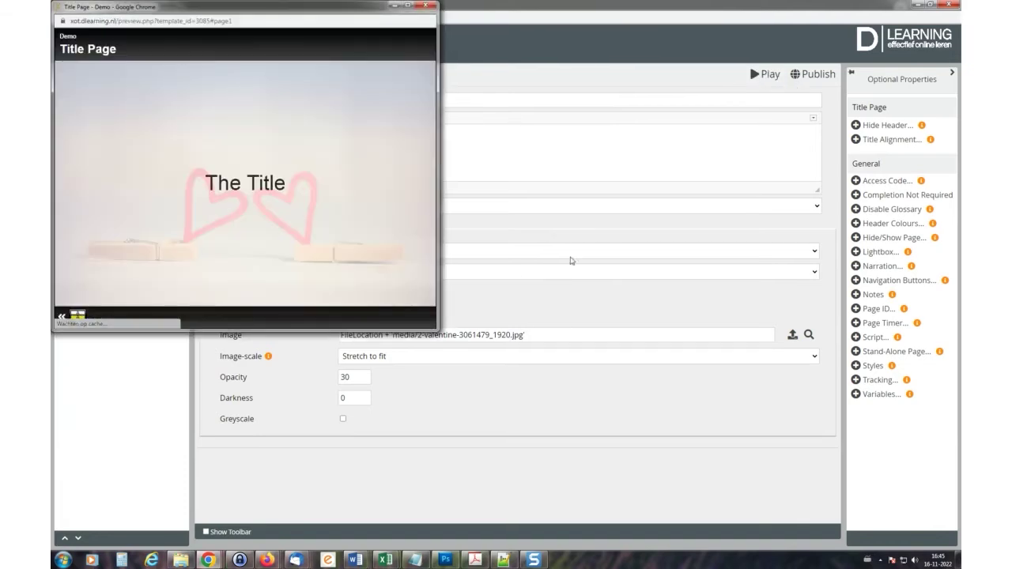
{"action": "left_click_drag", "start_coordinate": [435, 330], "coordinate": [843, 525]}
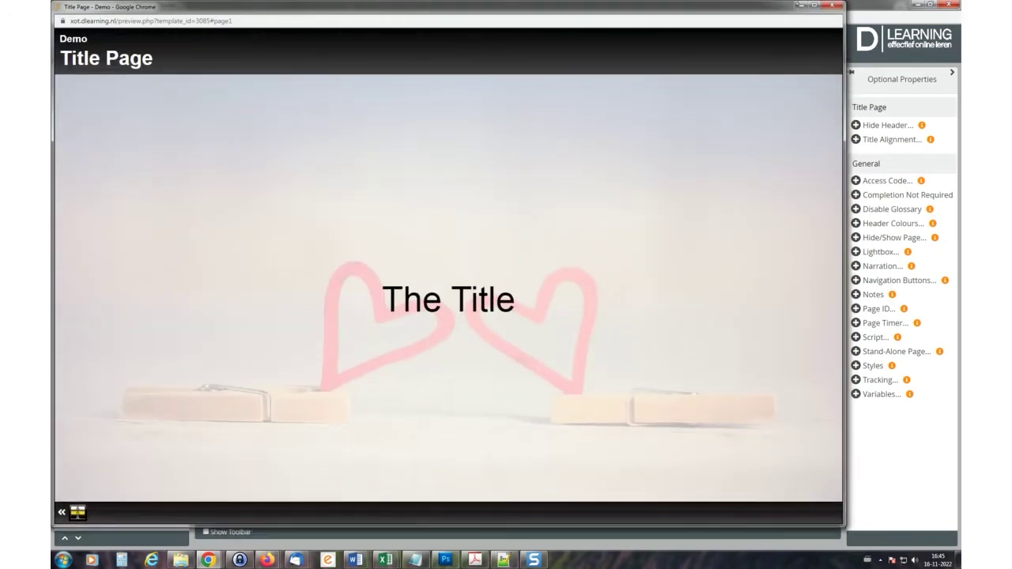
{"action": "left_click", "coordinate": [835, 6]}
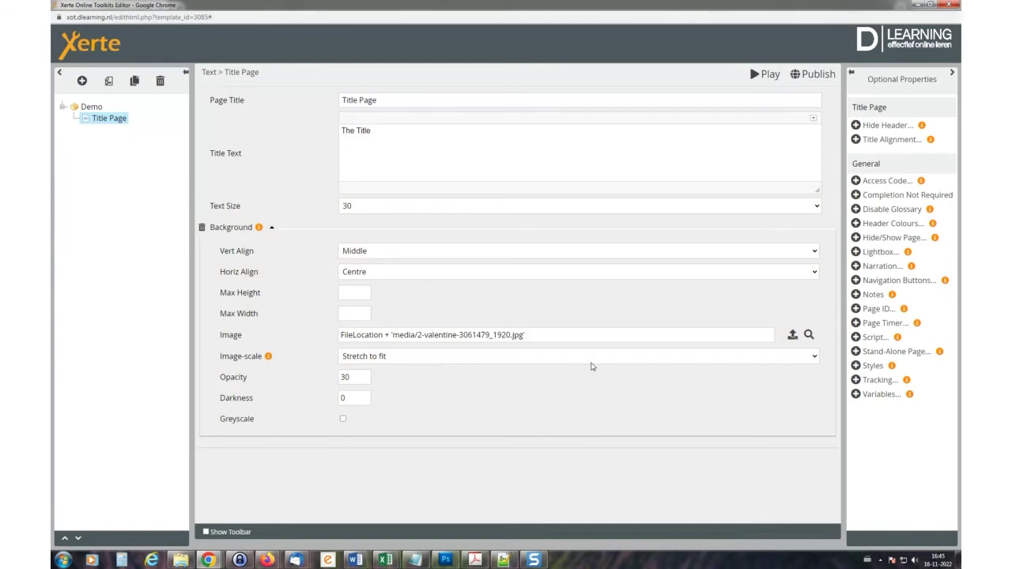
- Upload Koala.jpg from the pictures library folder "Voorbeelden van afbeeldingen" to the project's media files
{"action": "left_click", "coordinate": [792, 335]}
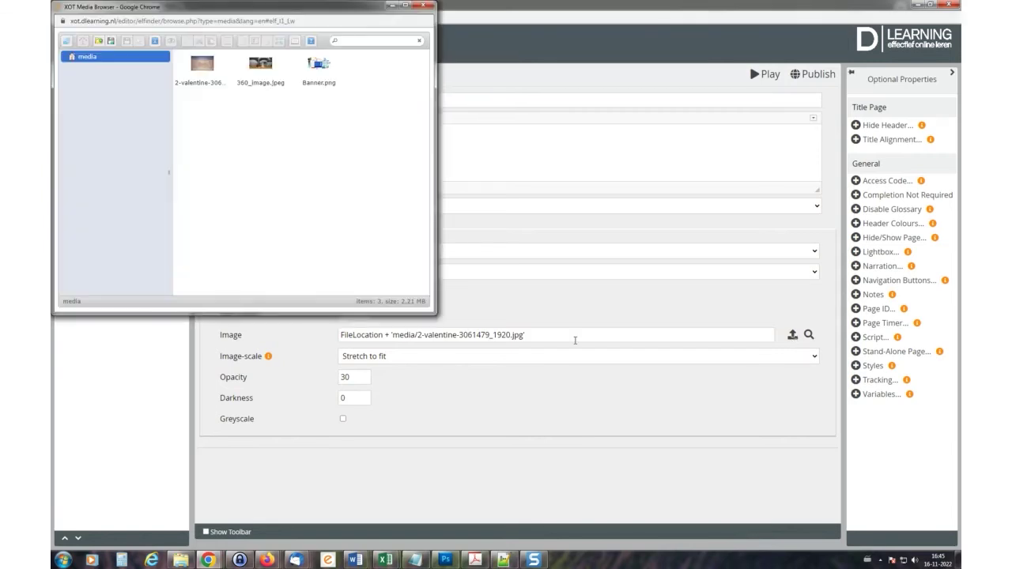
{"action": "left_click_drag", "start_coordinate": [433, 314], "coordinate": [728, 484]}
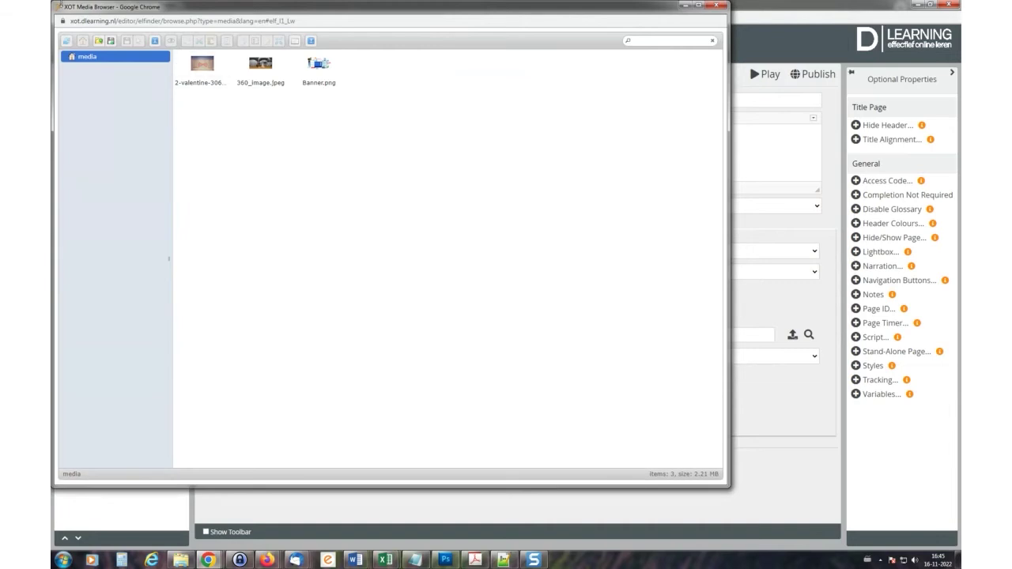
{"action": "left_click", "coordinate": [110, 45]}
{"action": "left_click", "coordinate": [111, 44]}
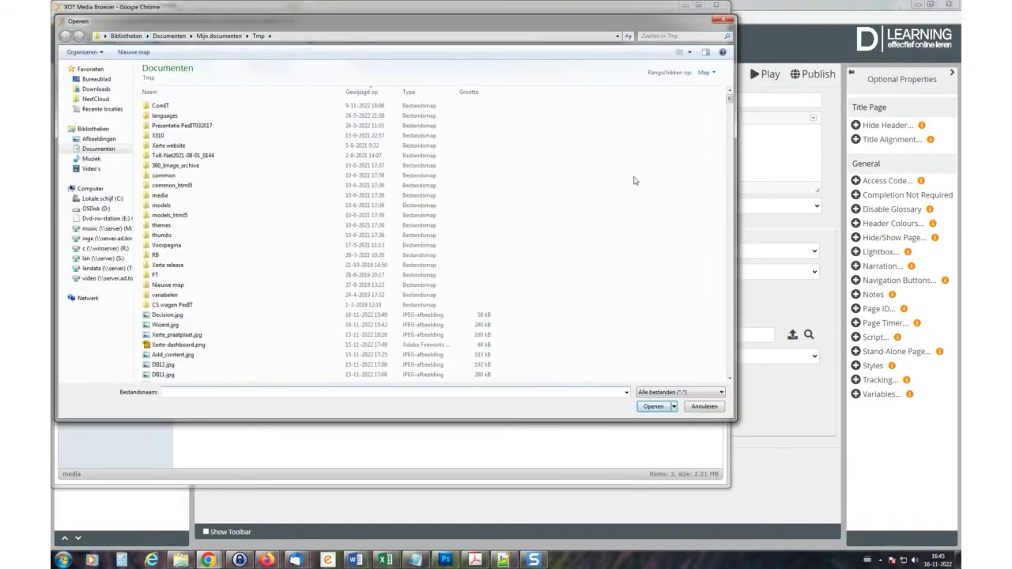
{"action": "left_click", "coordinate": [95, 139]}
{"action": "double_click", "coordinate": [272, 115]}
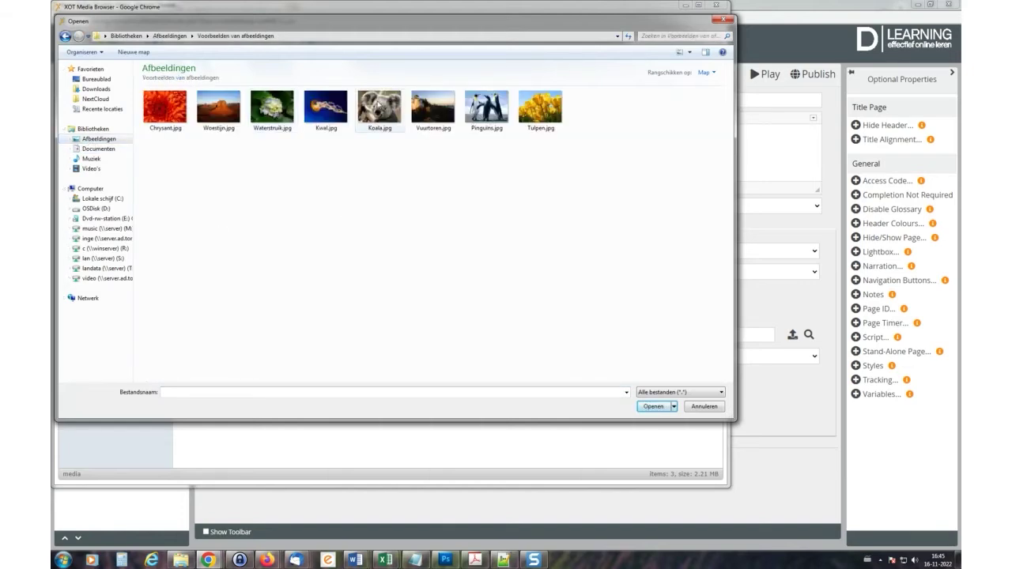
{"action": "double_click", "coordinate": [378, 105]}
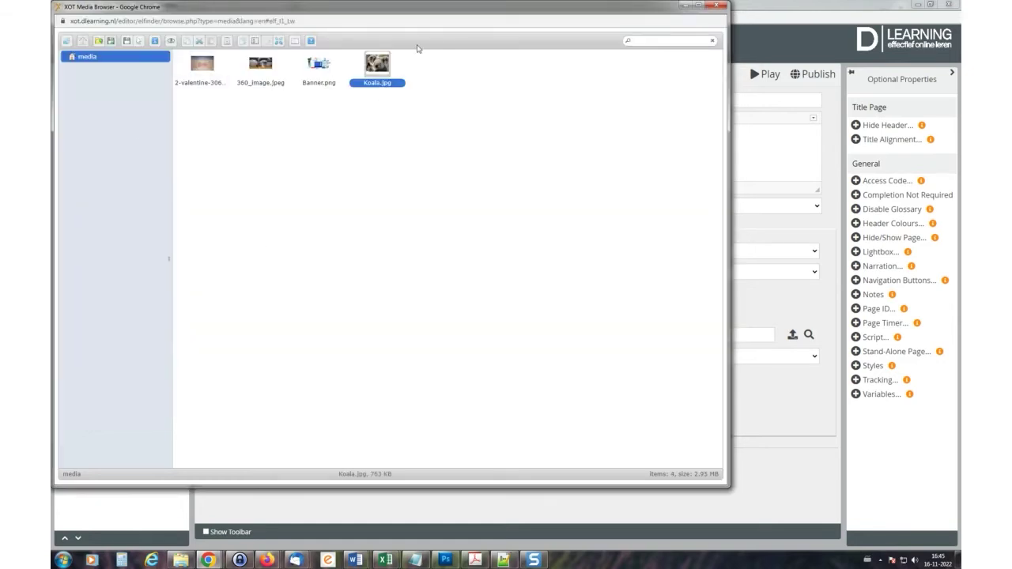
- Choose 2-valentine-3061479_1920.jpg from the media files again as the title page's background image
{"action": "left_click", "coordinate": [396, 166]}
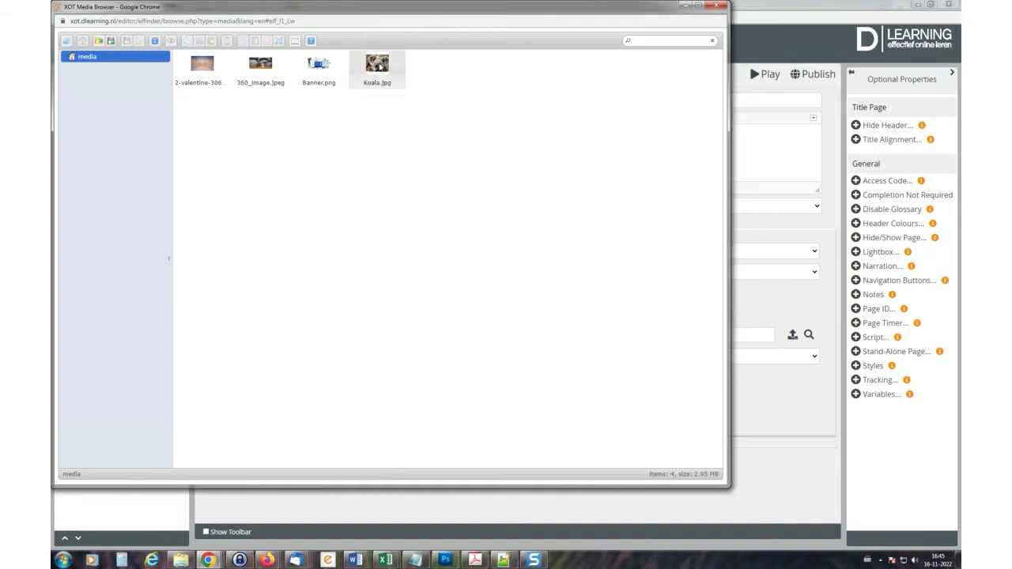
{"action": "left_click", "coordinate": [379, 67]}
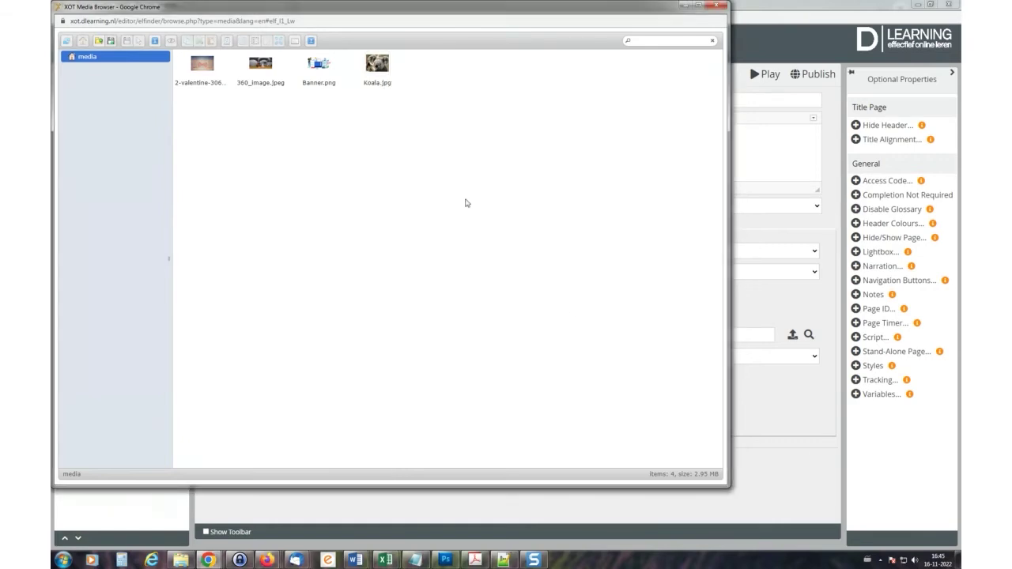
{"action": "left_click", "coordinate": [417, 73]}
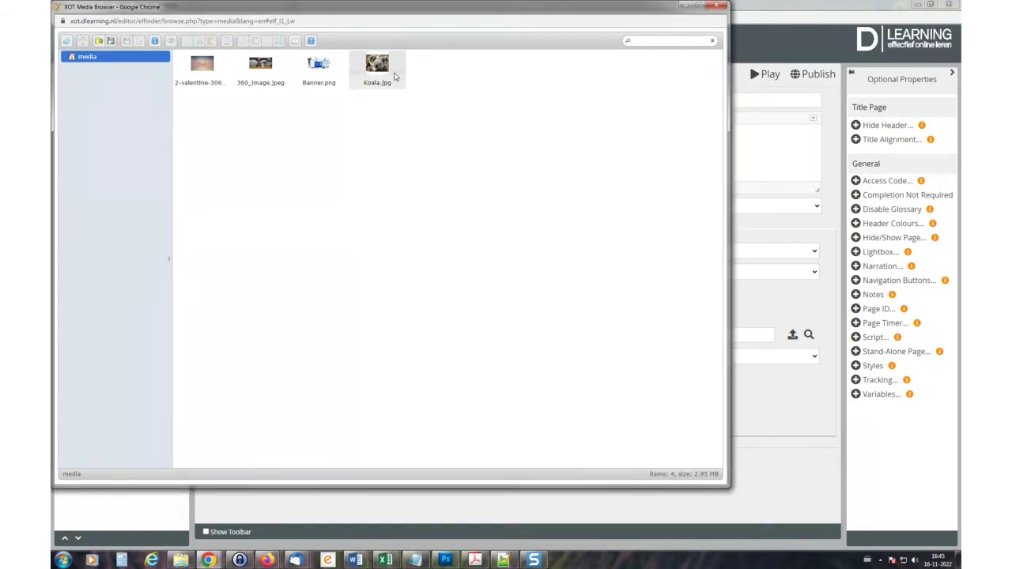
{"action": "left_click", "coordinate": [201, 64]}
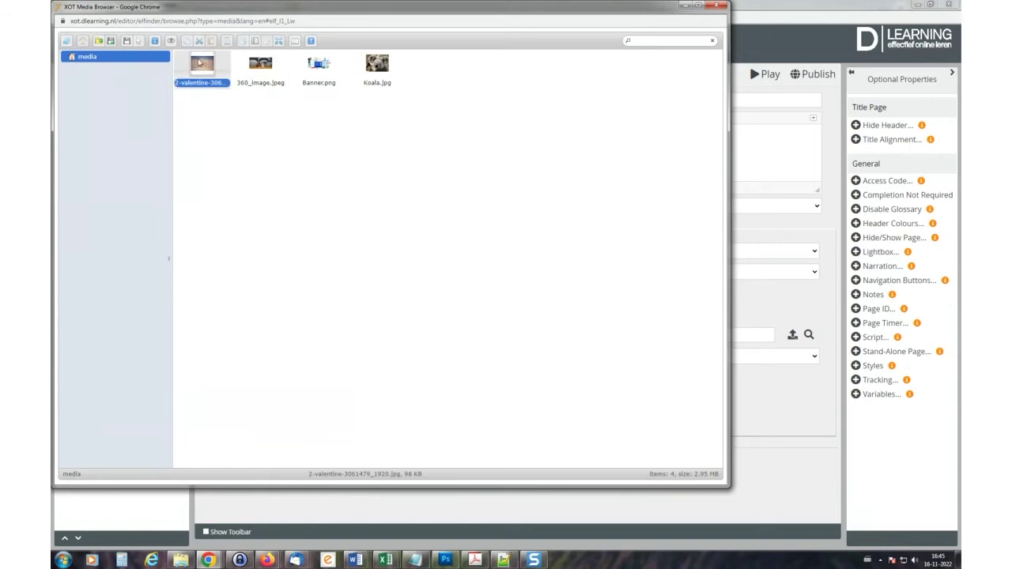
{"action": "double_click", "coordinate": [200, 63]}
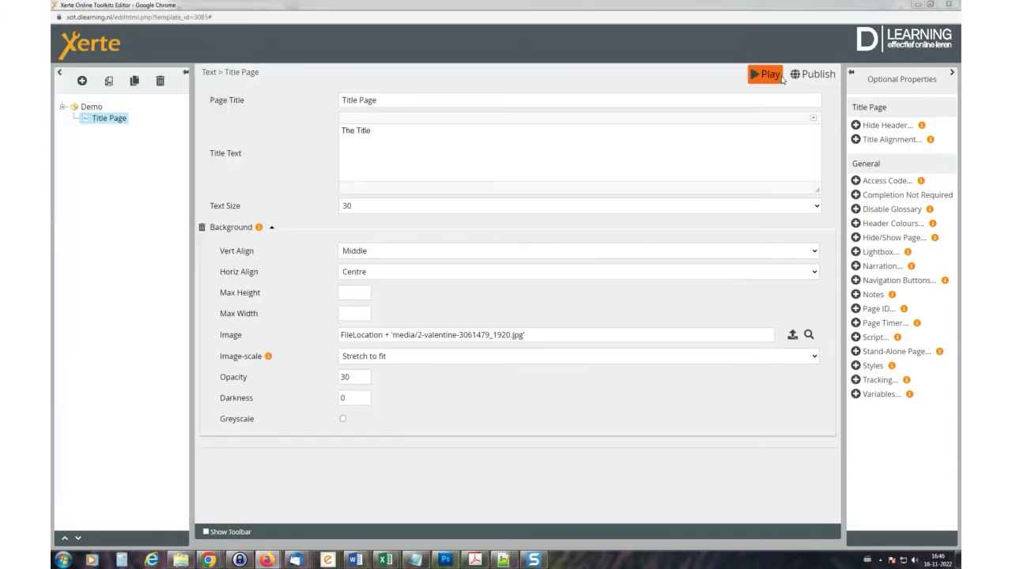
- Preview the title page once more after reselecting the background image, and close the preview
{"action": "left_click", "coordinate": [765, 74]}
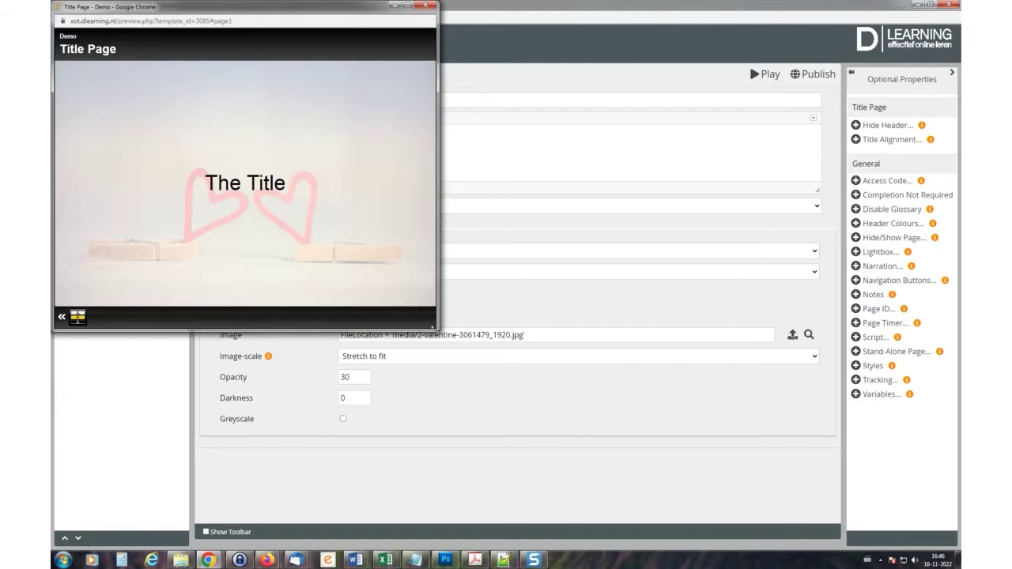
{"action": "left_click_drag", "start_coordinate": [437, 325], "coordinate": [722, 451]}
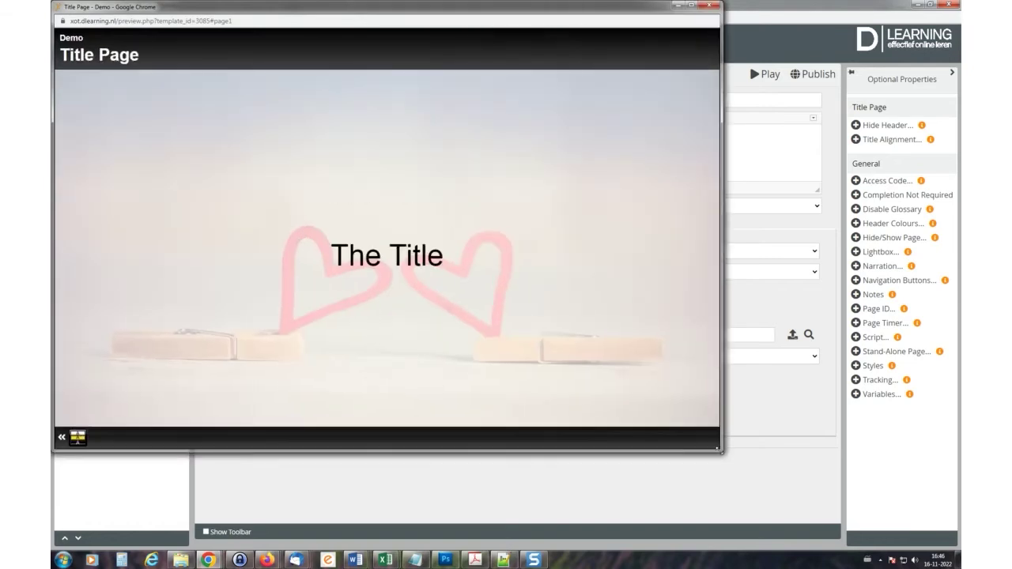
{"action": "left_click", "coordinate": [713, 7]}
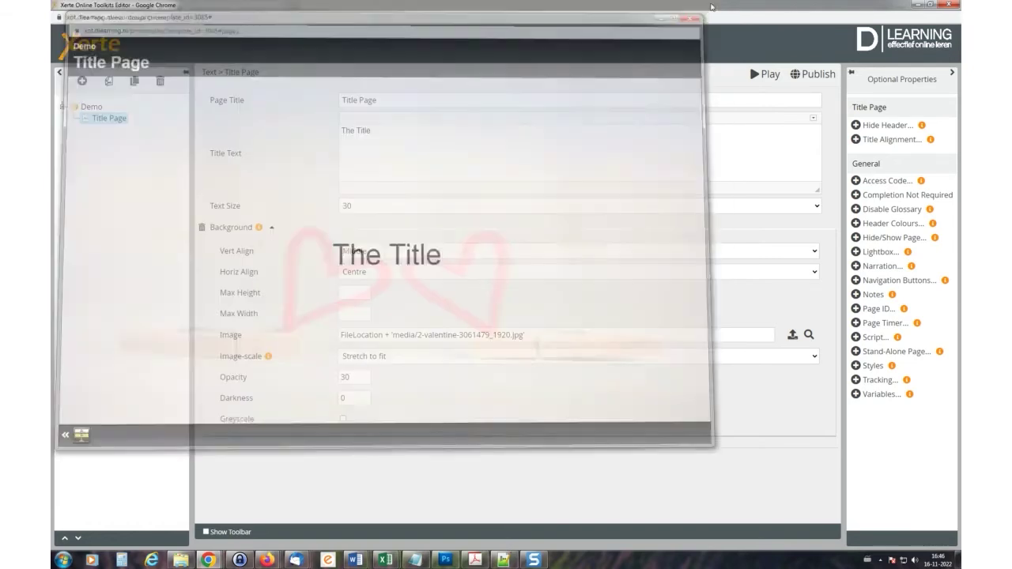
- Set the Demo learning object's theme to "Modern: Xerte" and preview the title page in an enlarged window
{"action": "left_click", "coordinate": [91, 106]}
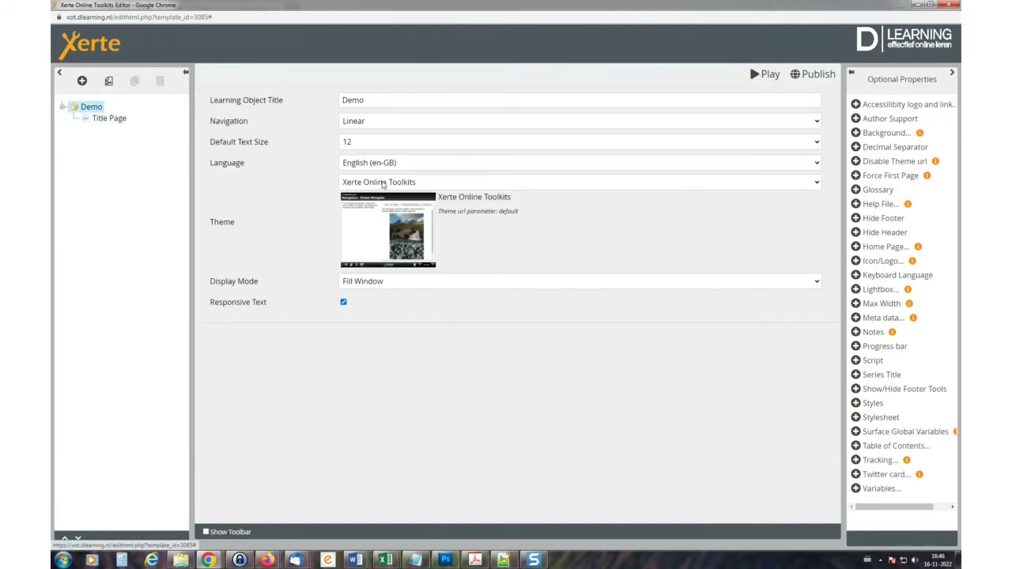
{"action": "left_click", "coordinate": [383, 182]}
{"action": "scroll", "coordinate": [388, 379], "scroll_direction": "down", "scroll_amount": 1}
{"action": "scroll", "coordinate": [388, 387], "scroll_direction": "down", "scroll_amount": 1}
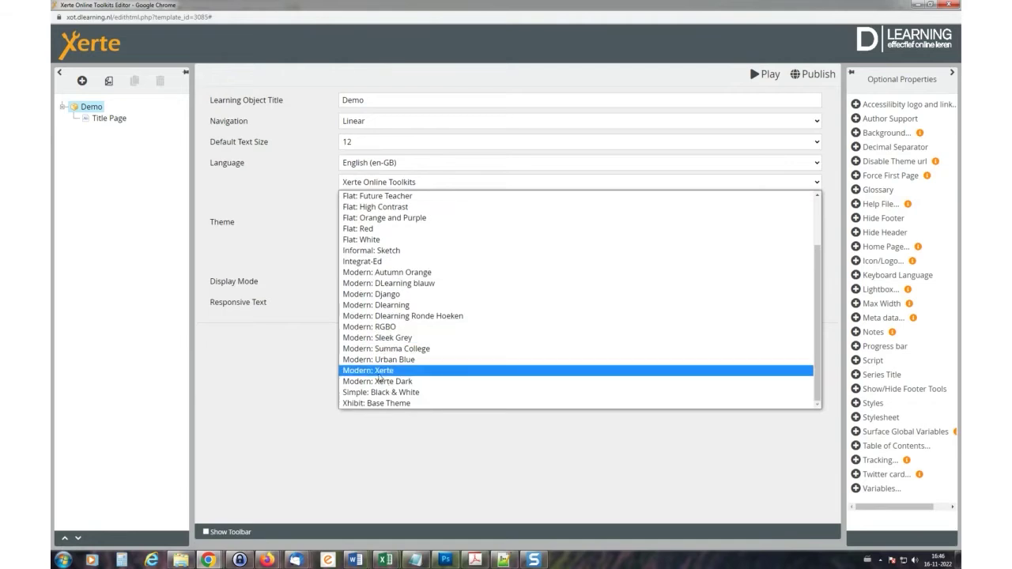
{"action": "left_click", "coordinate": [379, 376]}
{"action": "left_click", "coordinate": [765, 73]}
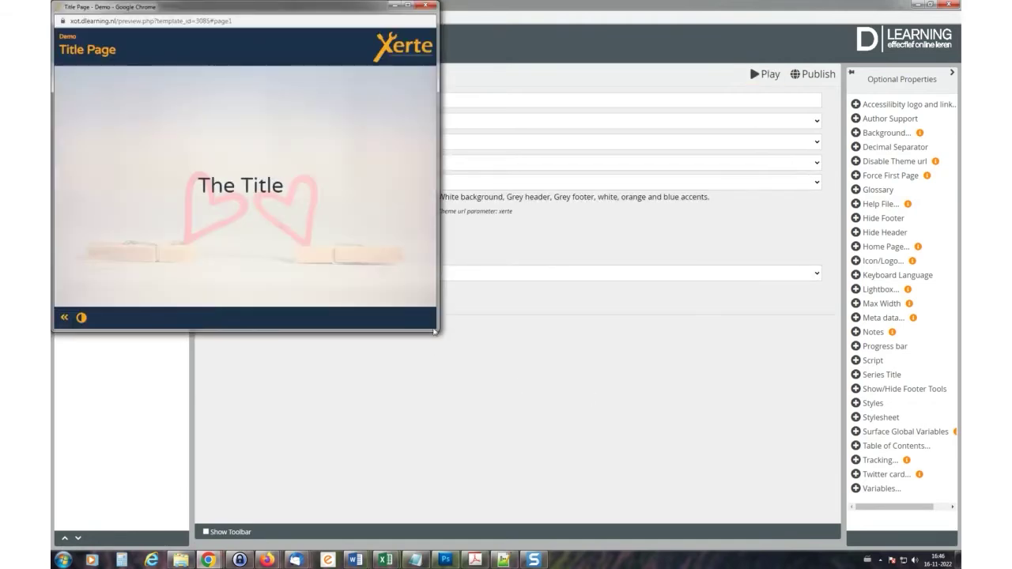
{"action": "left_click_drag", "start_coordinate": [440, 332], "coordinate": [777, 487]}
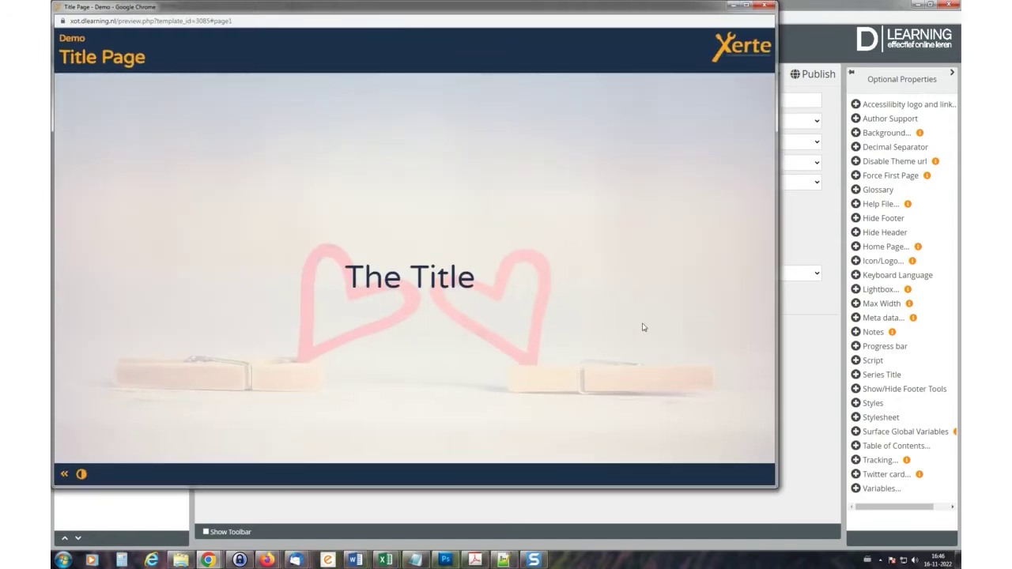
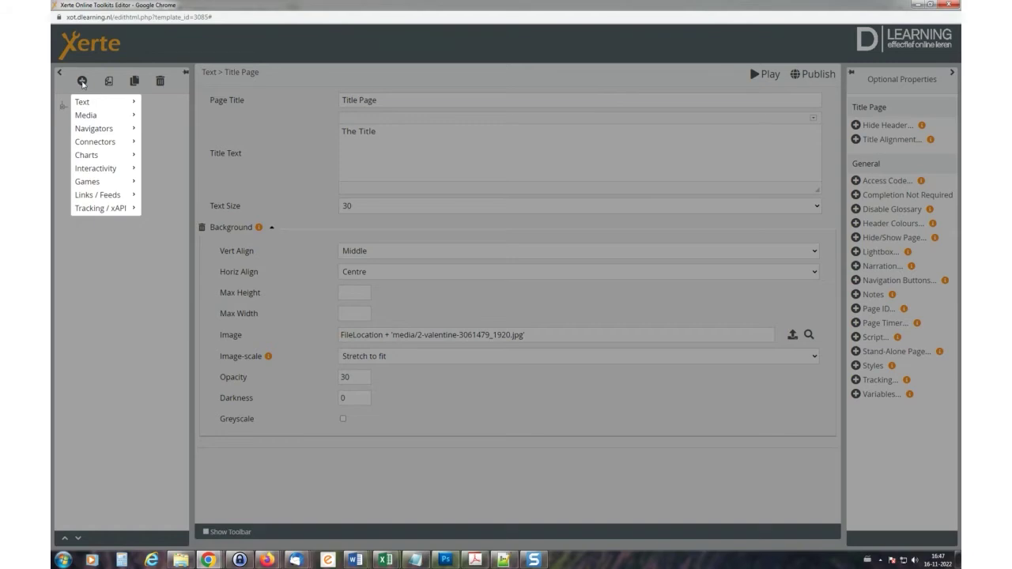
- Insert a Graphics and Sound page from the media page types into the Demo learning object
{"action": "mouse_move", "coordinate": [87, 120]}
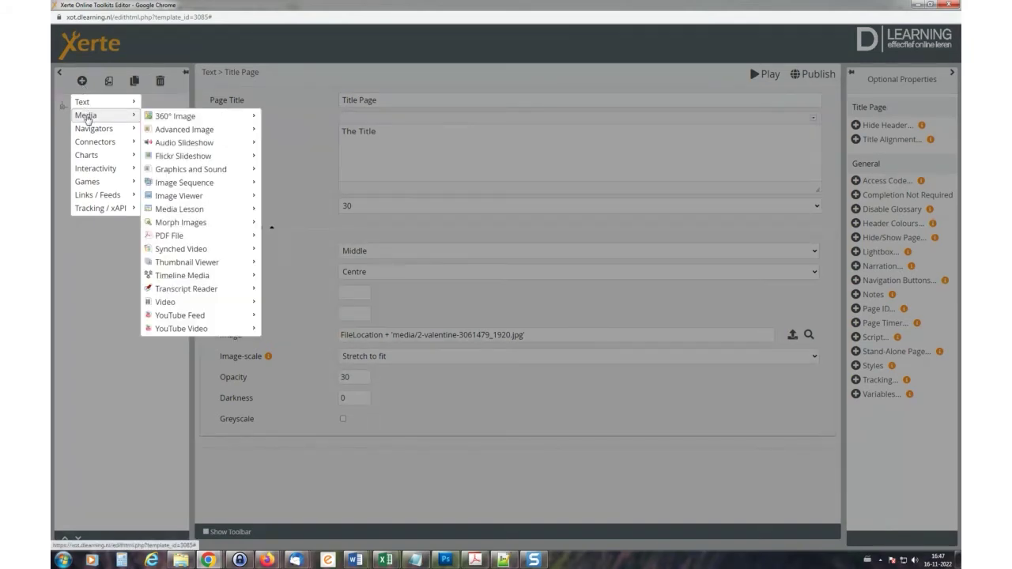
{"action": "mouse_move", "coordinate": [189, 172]}
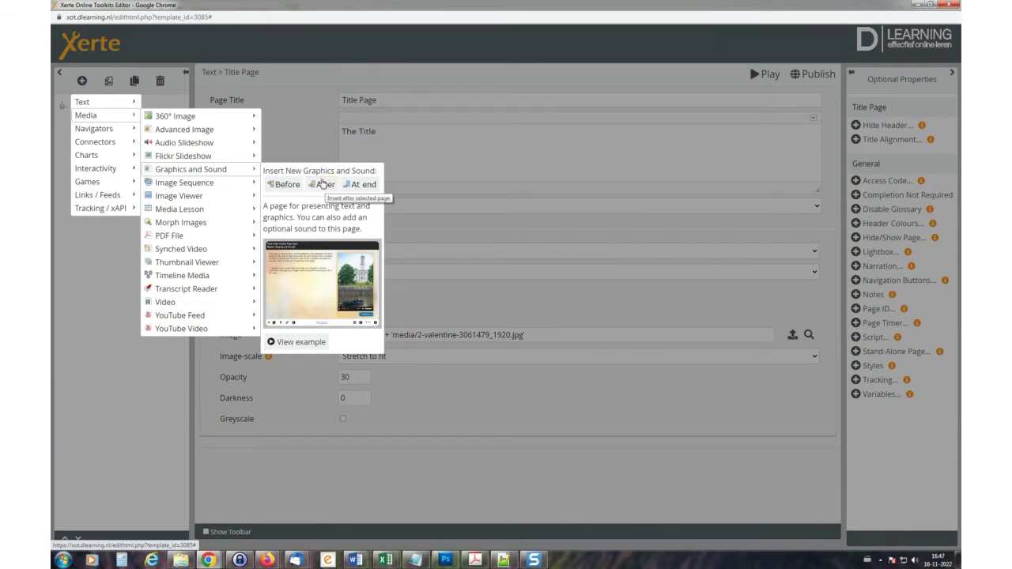
{"action": "left_click", "coordinate": [294, 128]}
{"action": "left_click", "coordinate": [83, 82]}
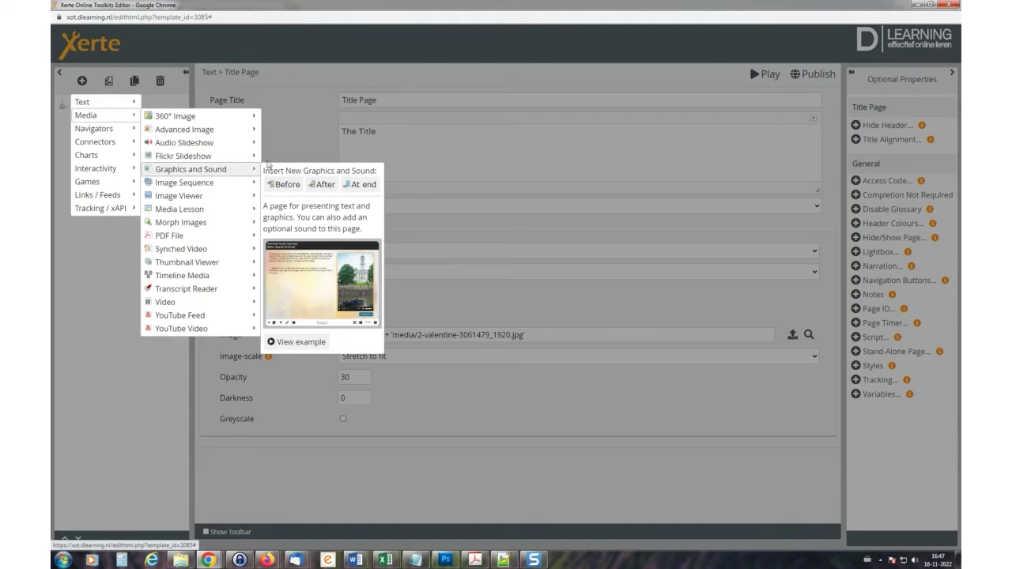
{"action": "left_click", "coordinate": [323, 185]}
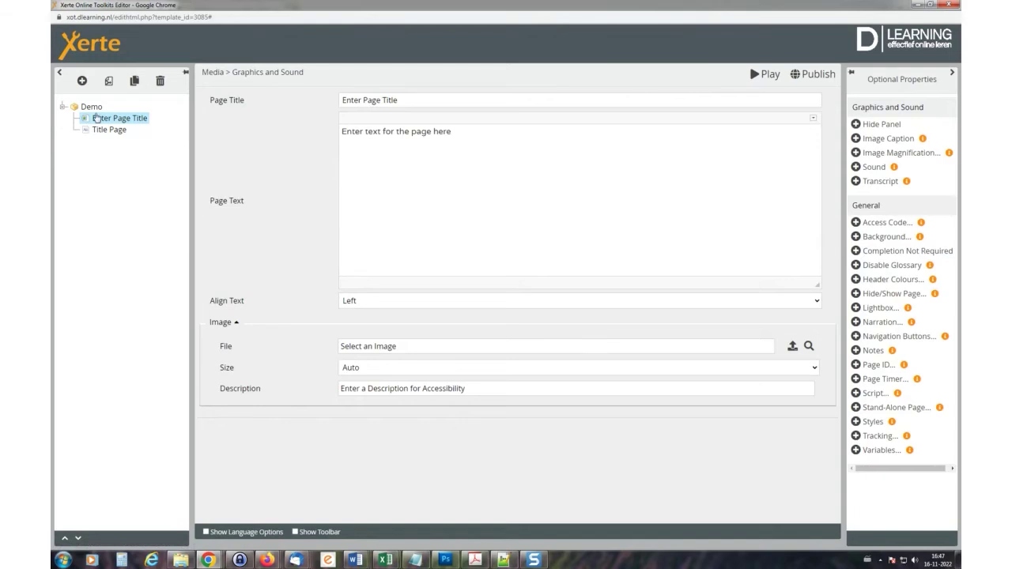
- Move the new Graphics and Sound page below the Title Page and title it "Graphics and sound"
{"action": "left_click_drag", "start_coordinate": [97, 118], "coordinate": [100, 134]}
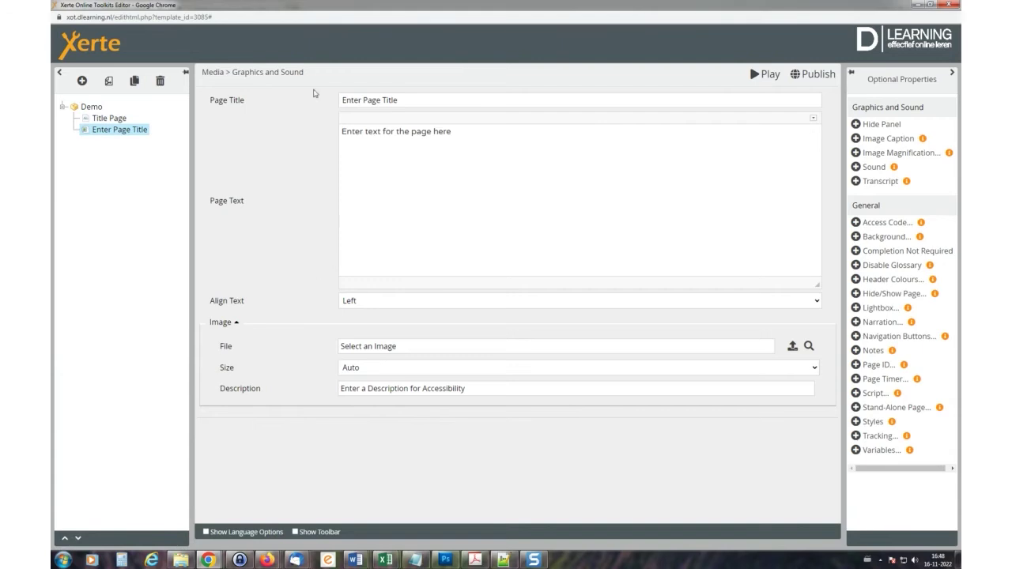
{"action": "left_click", "coordinate": [396, 93]}
{"action": "key", "text": "ctrl+a"}
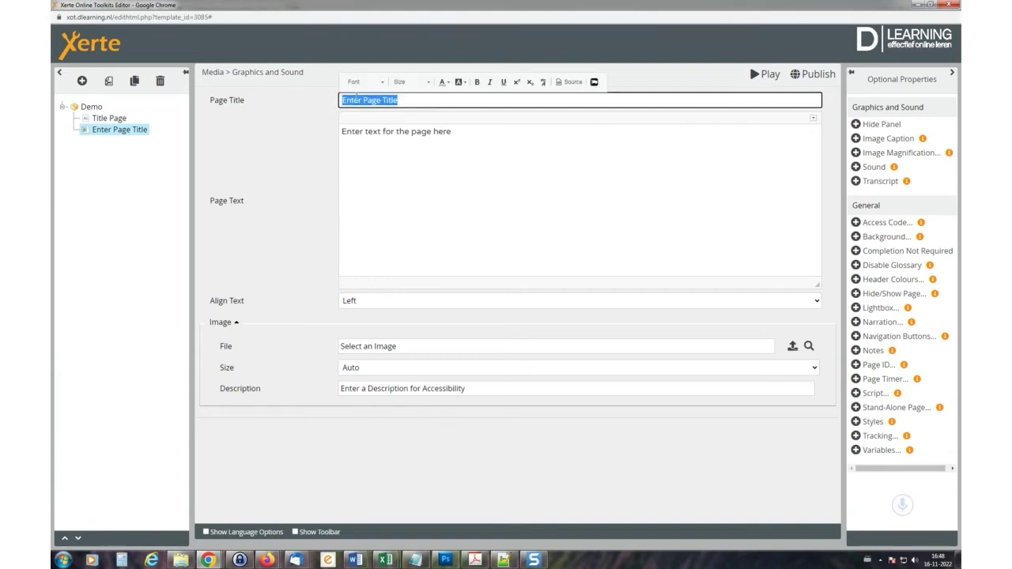
{"action": "type", "text": "Gr"}
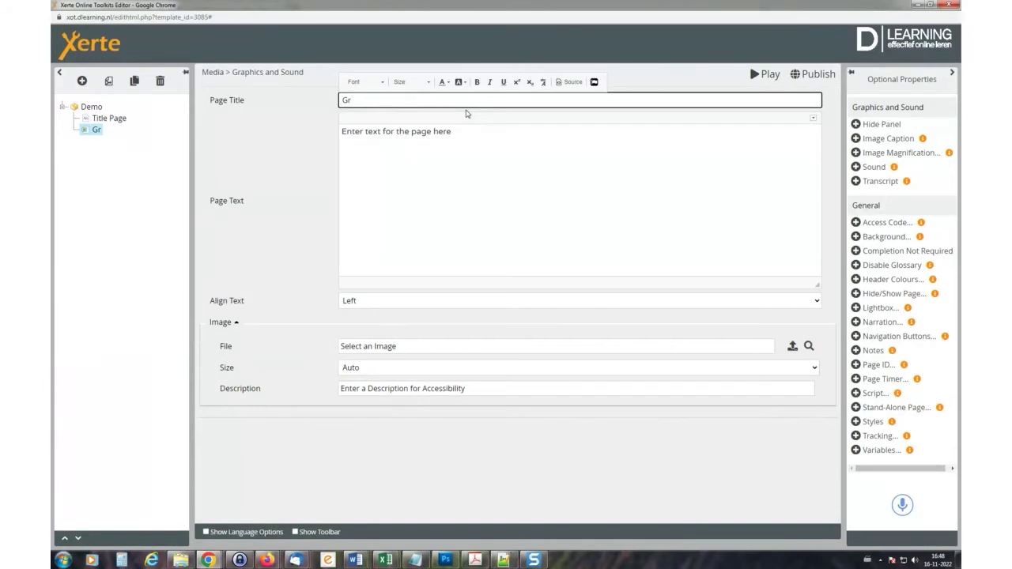
{"action": "type", "text": "aphics and sound"}
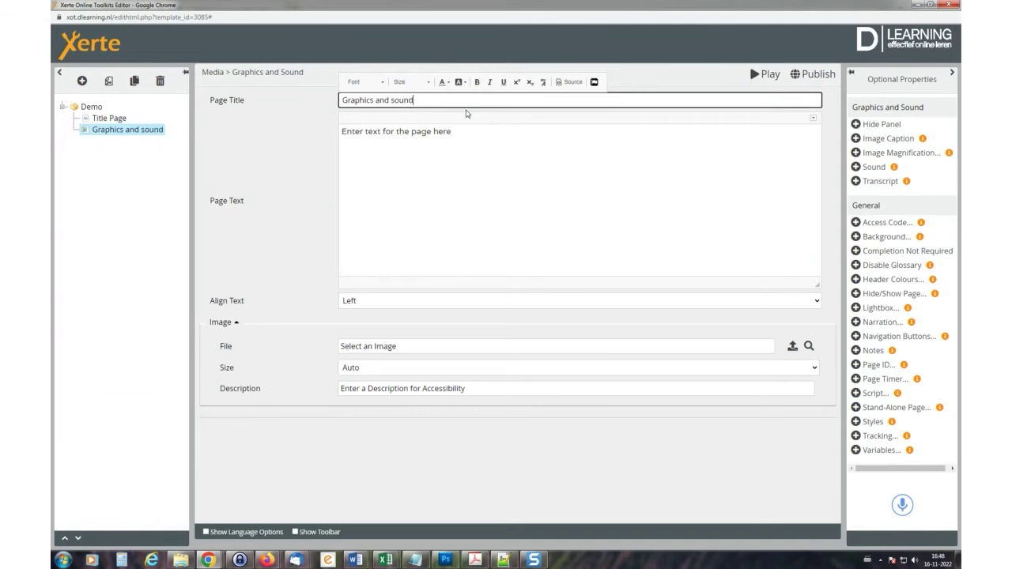
- Replace the placeholder page text of the Graphics and sound page with "Add some text bla bla"
{"action": "left_click", "coordinate": [415, 169]}
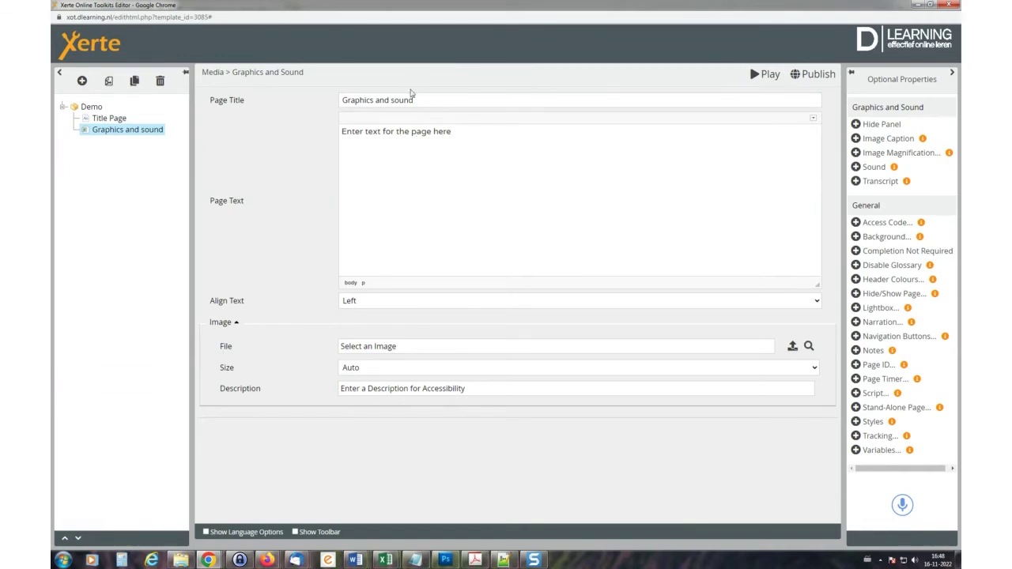
{"action": "left_click_drag", "start_coordinate": [462, 132], "coordinate": [316, 135]}
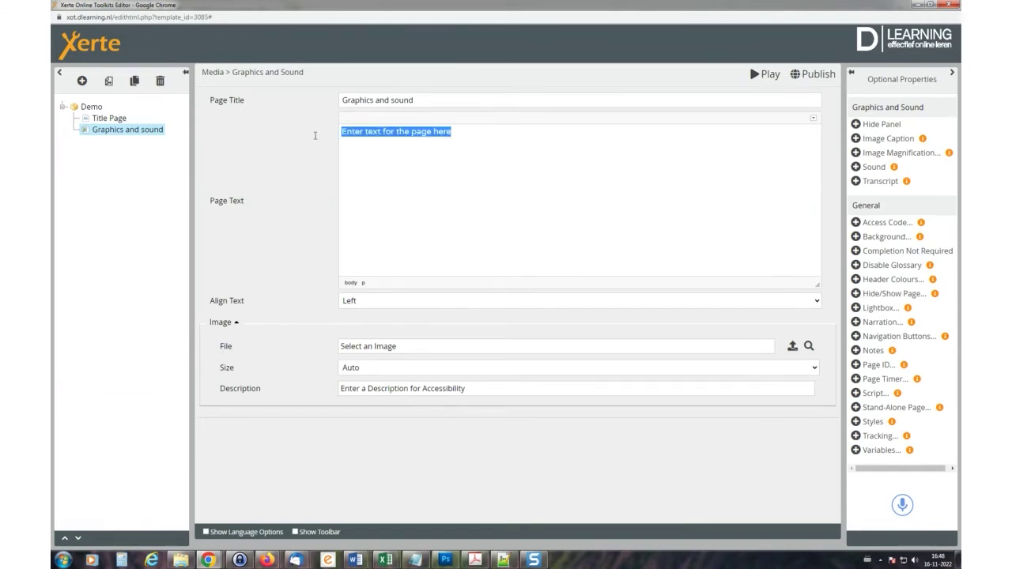
{"action": "type", "text": "Ad"}
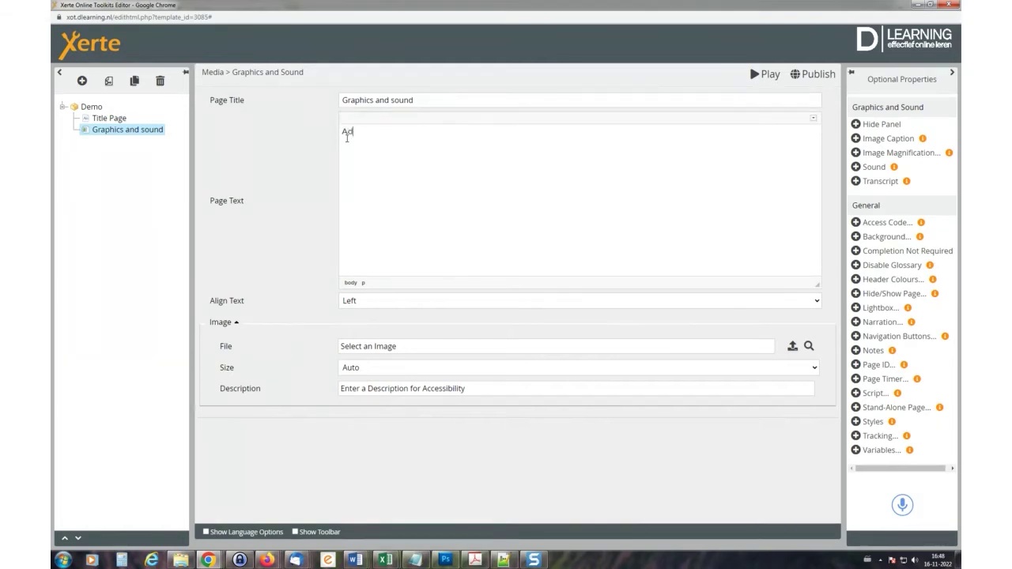
{"action": "type", "text": "d some text bla bla"}
- Choose Banner.png from the media files as the page's image and keep its size at Auto
{"action": "left_click", "coordinate": [789, 345]}
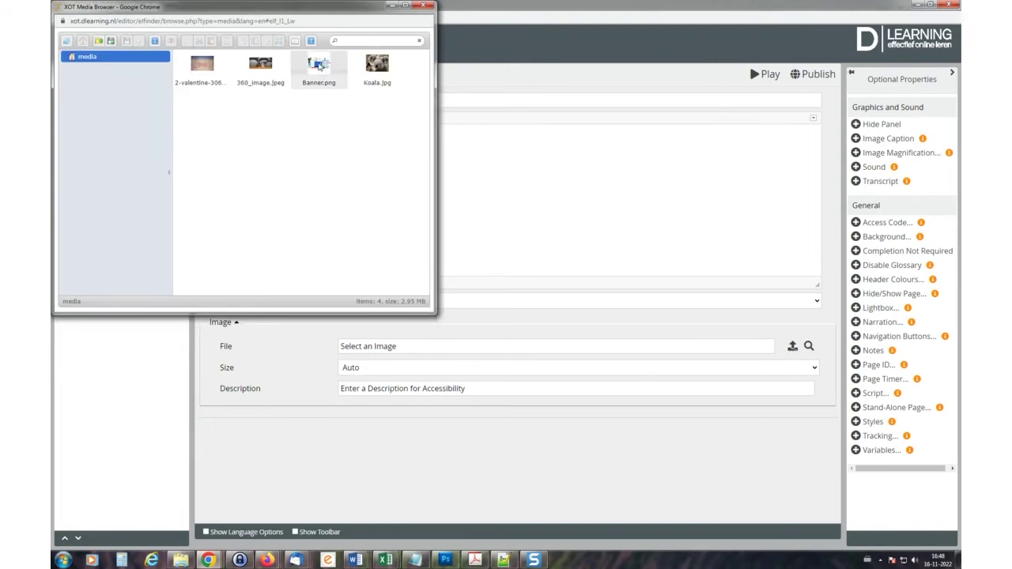
{"action": "double_click", "coordinate": [319, 66]}
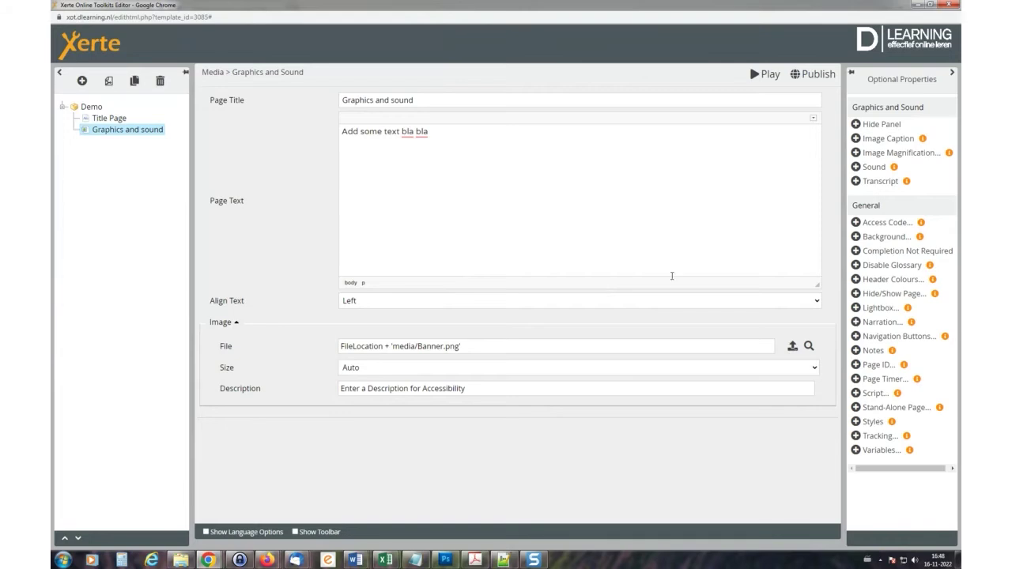
{"action": "left_click", "coordinate": [393, 368]}
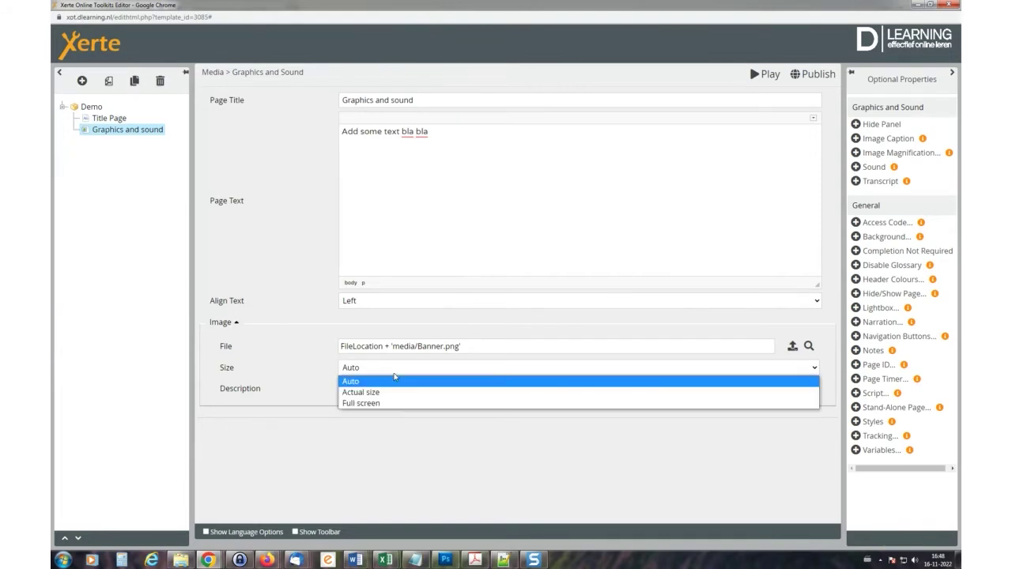
{"action": "left_click", "coordinate": [393, 376]}
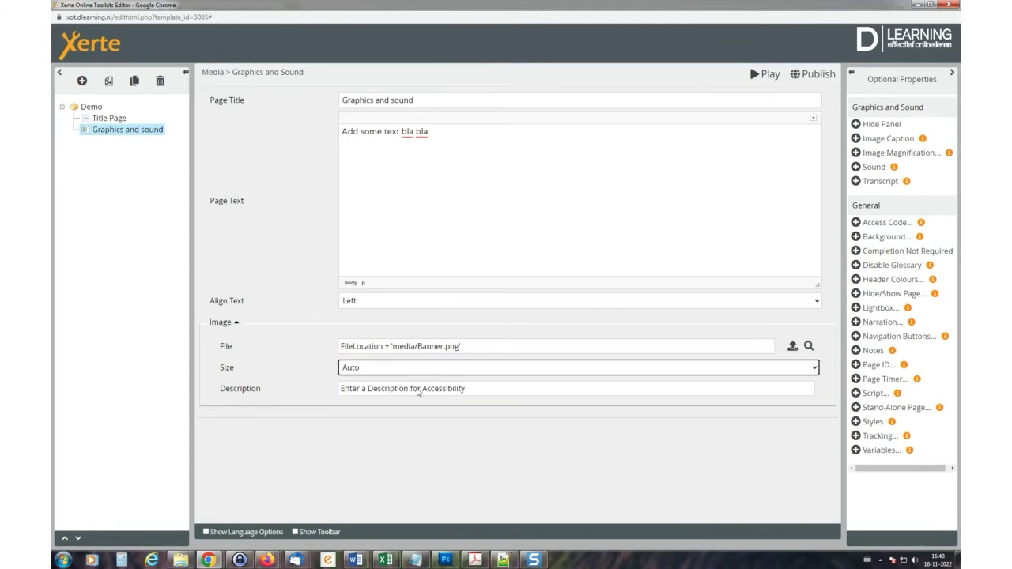
- Set the banner image's accessibility description to "Image about bla bla"
{"action": "left_click_drag", "start_coordinate": [484, 392], "coordinate": [328, 388]}
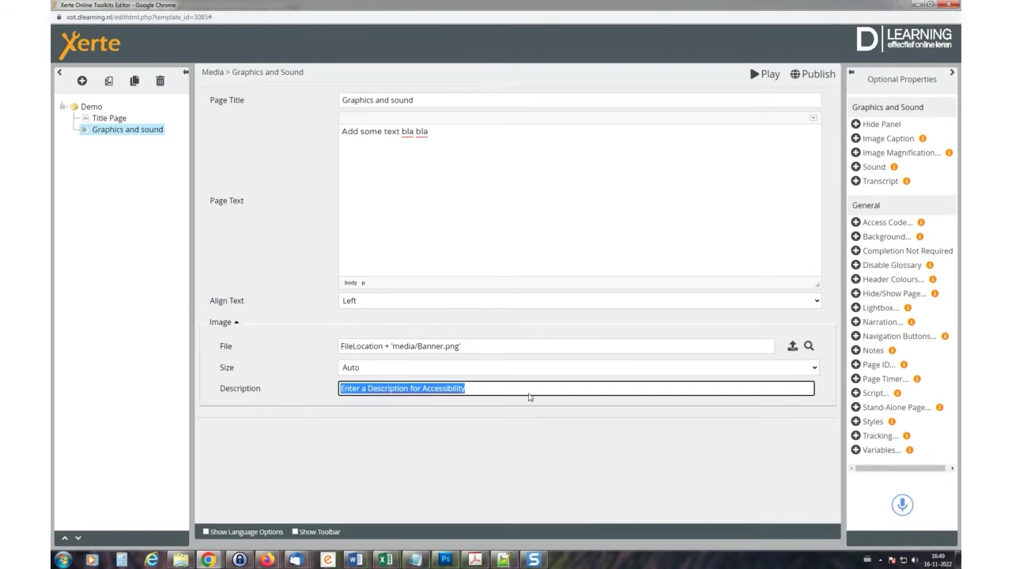
{"action": "left_click", "coordinate": [480, 388]}
{"action": "left_click_drag", "start_coordinate": [480, 389], "coordinate": [330, 387]}
{"action": "type", "text": "Image"}
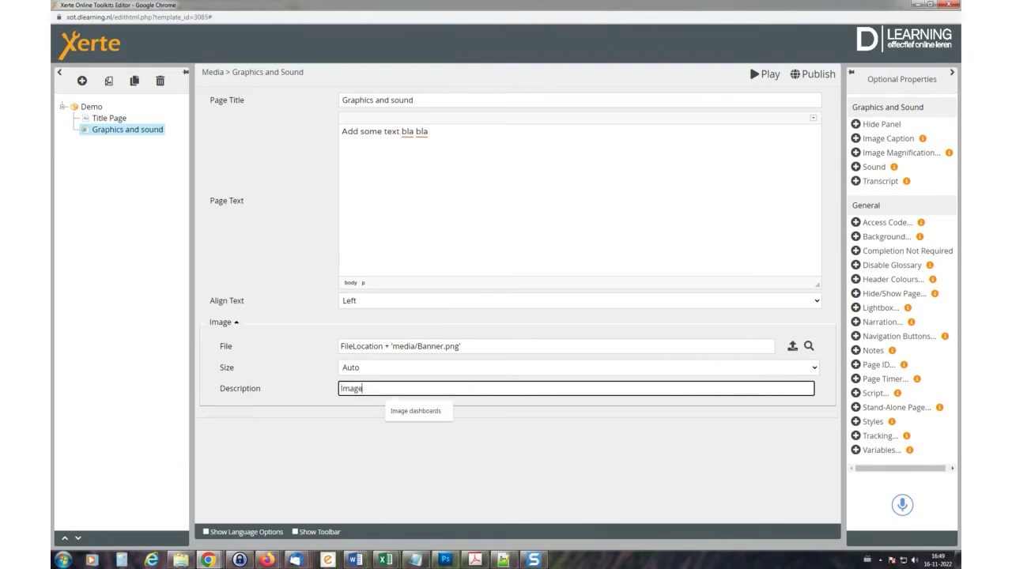
{"action": "type", "text": " about"}
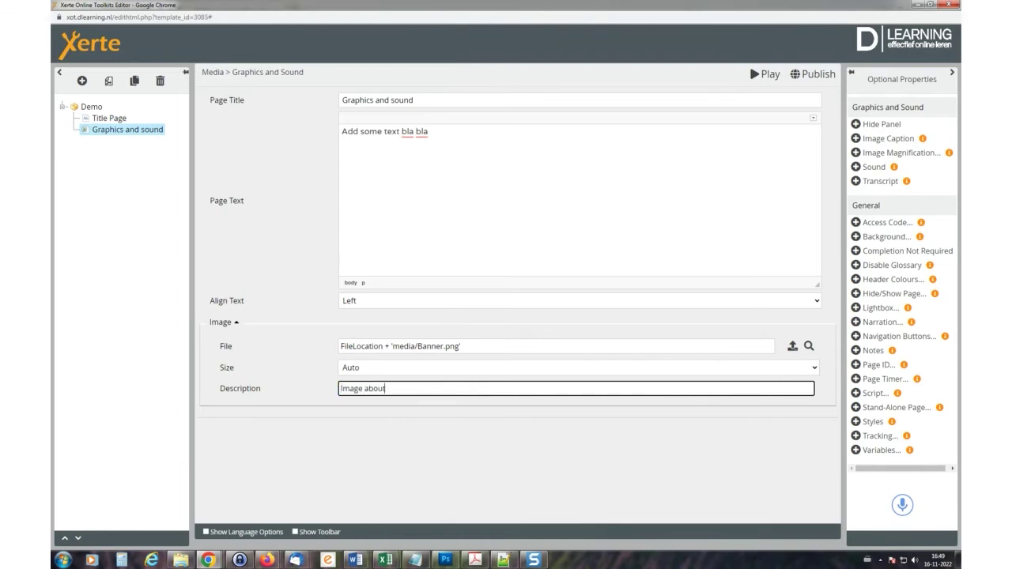
{"action": "type", "text": " bla bla"}
{"action": "left_click", "coordinate": [540, 446]}
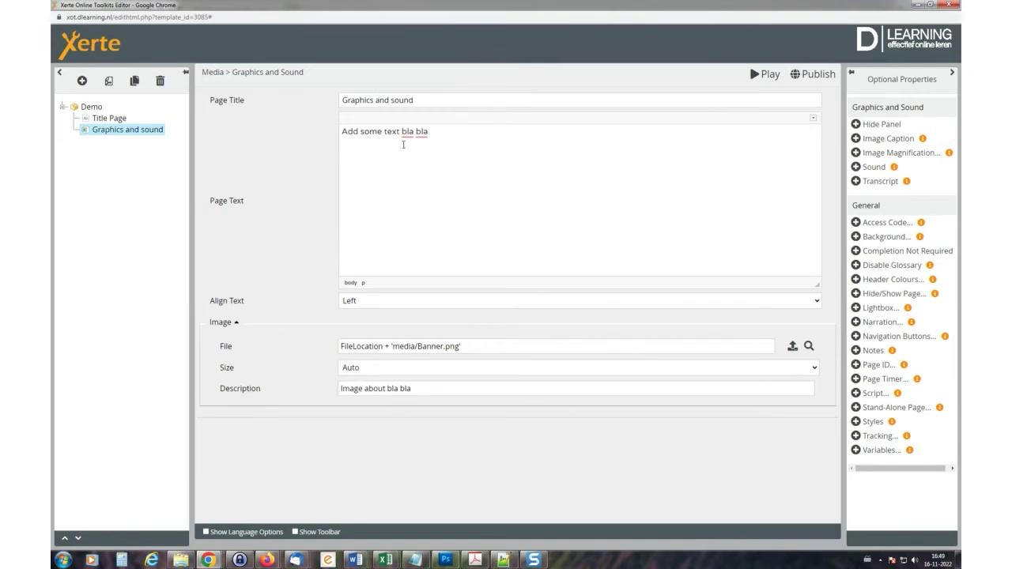
- Preview the learning object, go to the Graphics and sound page in an enlarged window, and return to the editor
{"action": "left_click", "coordinate": [770, 79]}
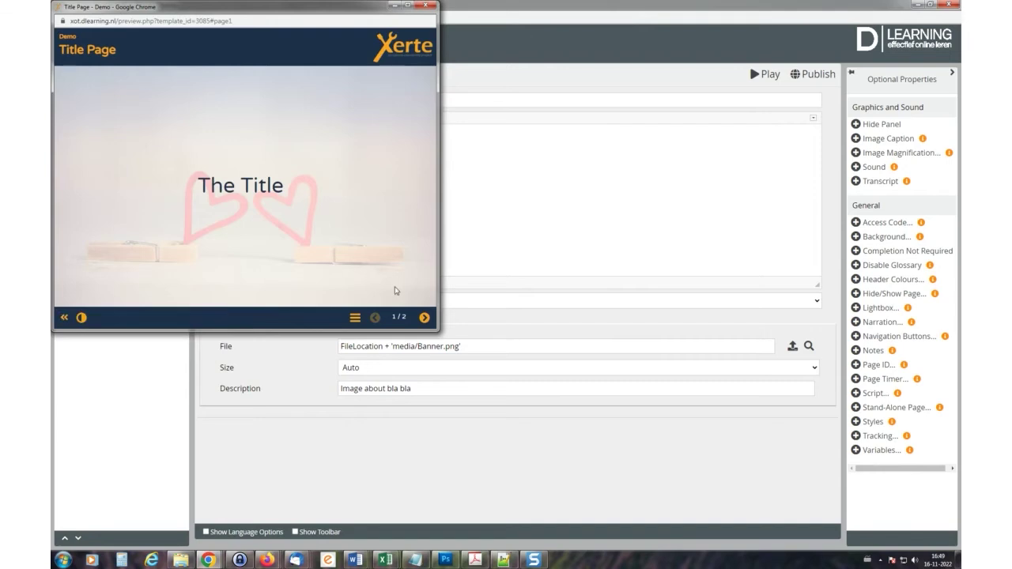
{"action": "left_click", "coordinate": [426, 317]}
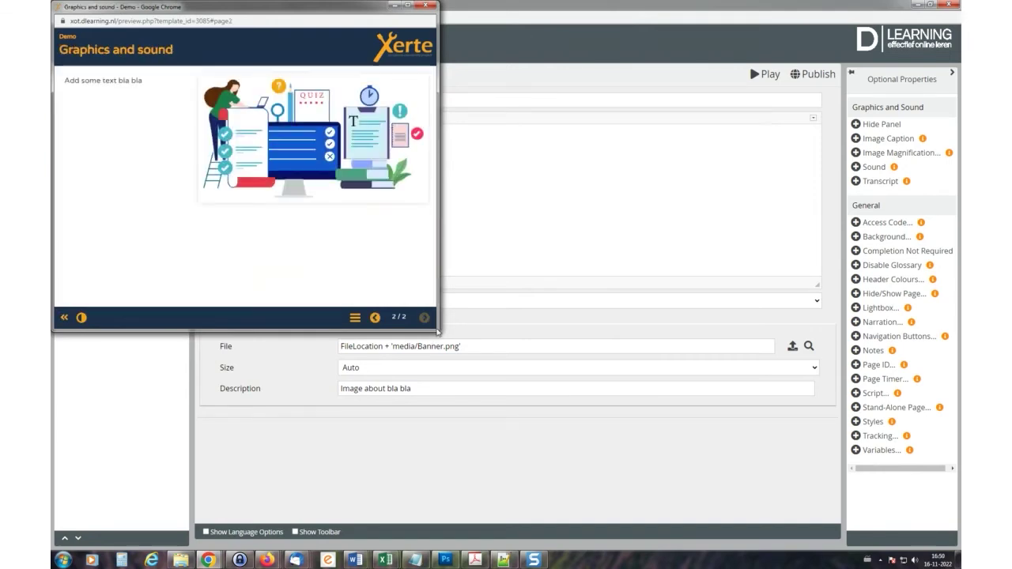
{"action": "left_click_drag", "start_coordinate": [438, 330], "coordinate": [761, 493]}
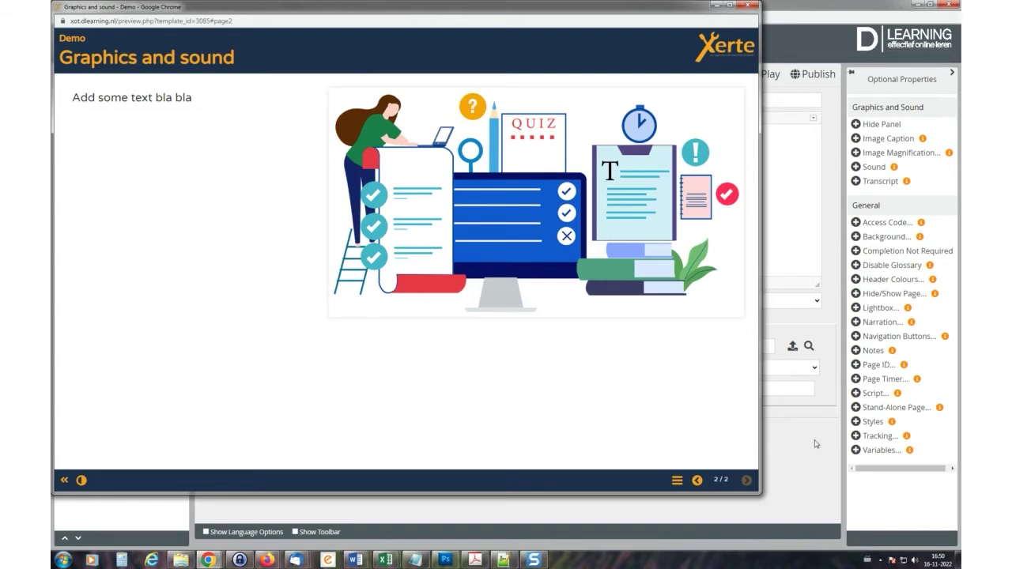
{"action": "left_click", "coordinate": [816, 438]}
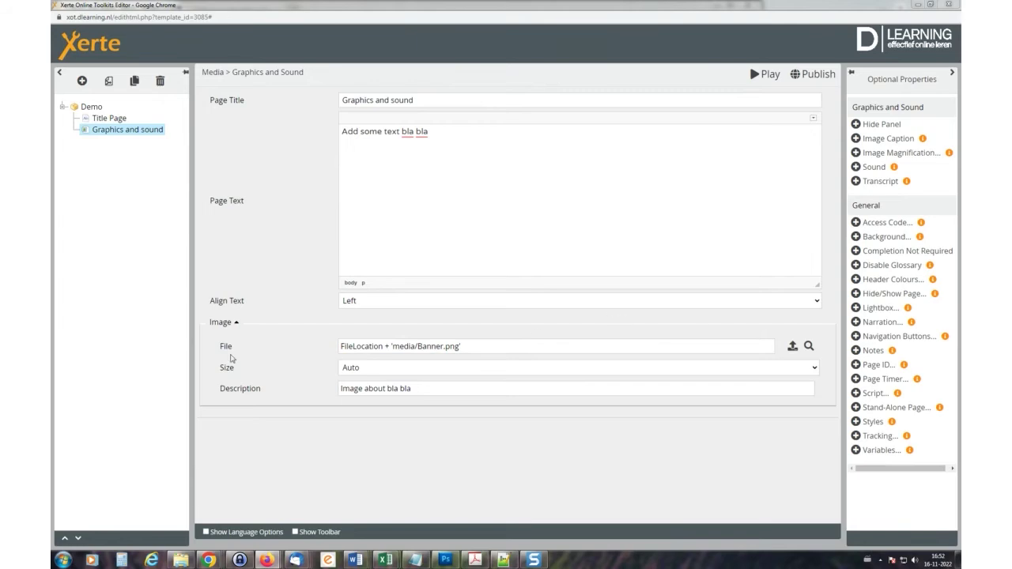
- Insert a Multiple Choice Question page after the Graphics and sound page and title it "MCQ"
{"action": "left_click", "coordinate": [83, 83]}
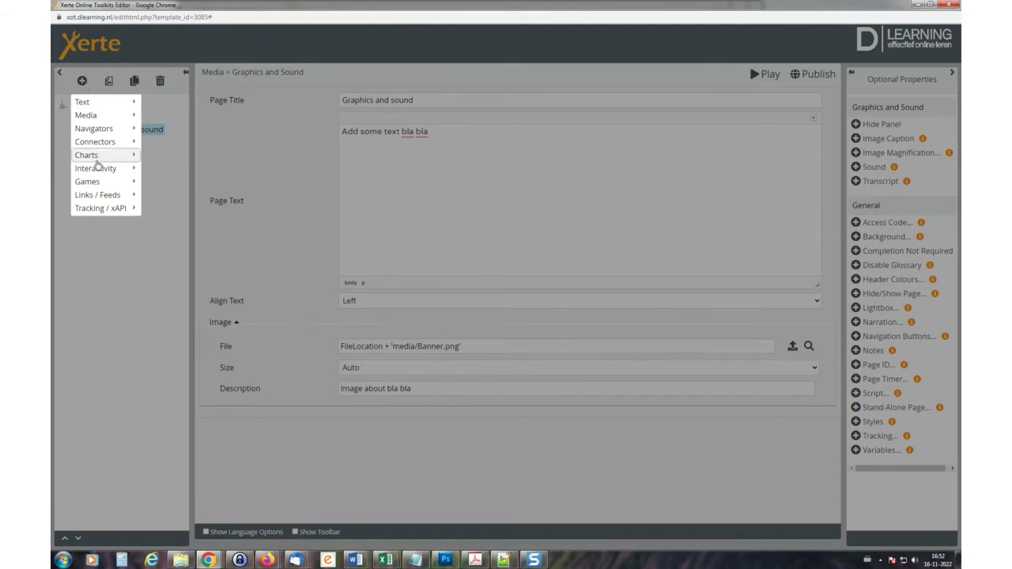
{"action": "mouse_move", "coordinate": [93, 176]}
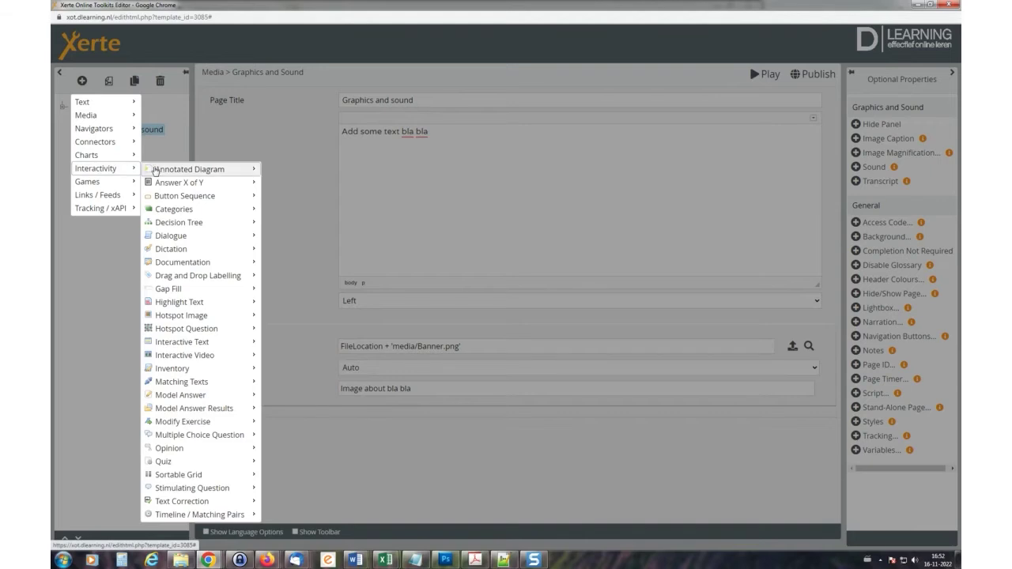
{"action": "mouse_move", "coordinate": [195, 198]}
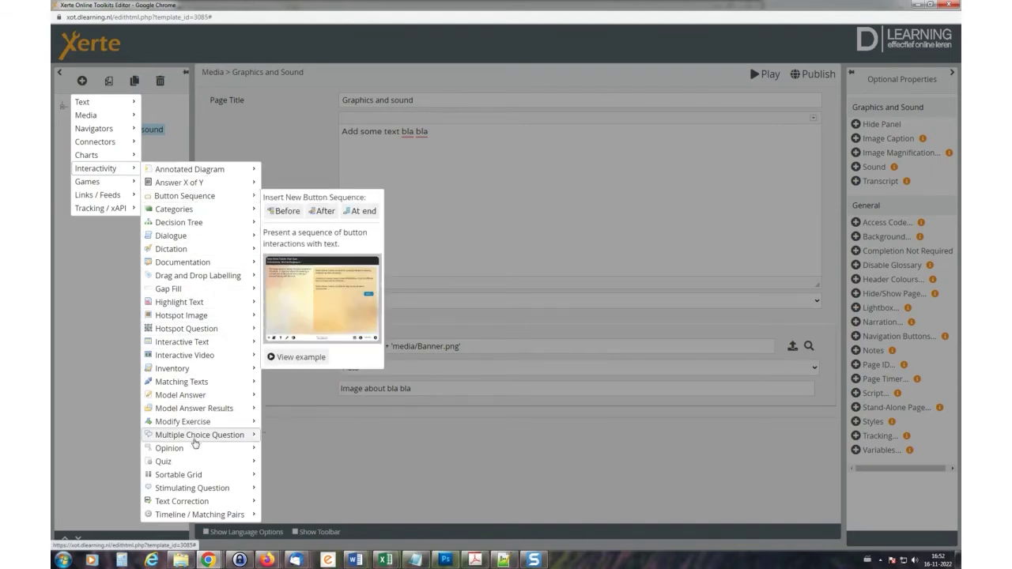
{"action": "mouse_move", "coordinate": [170, 440]}
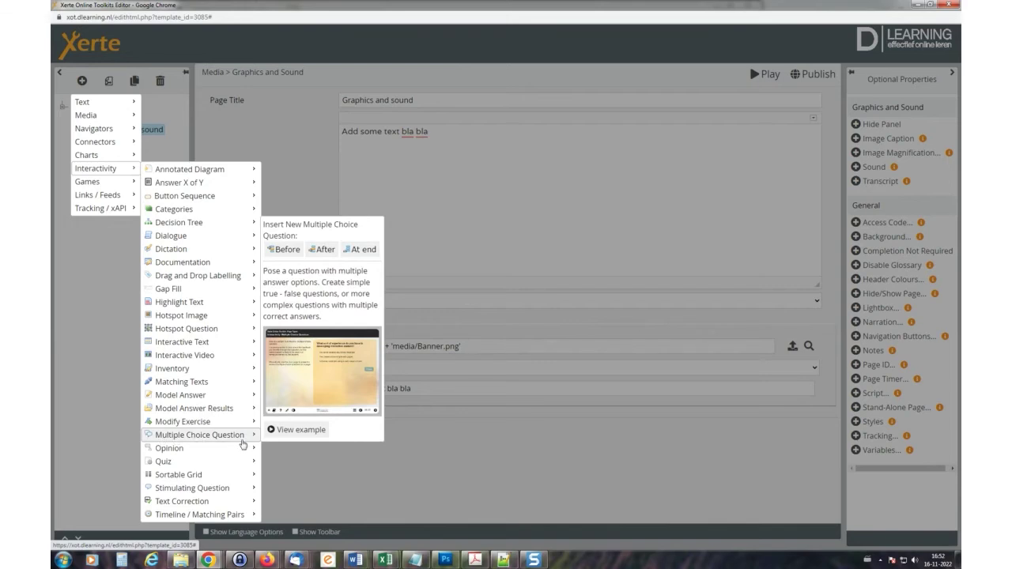
{"action": "left_click", "coordinate": [325, 250]}
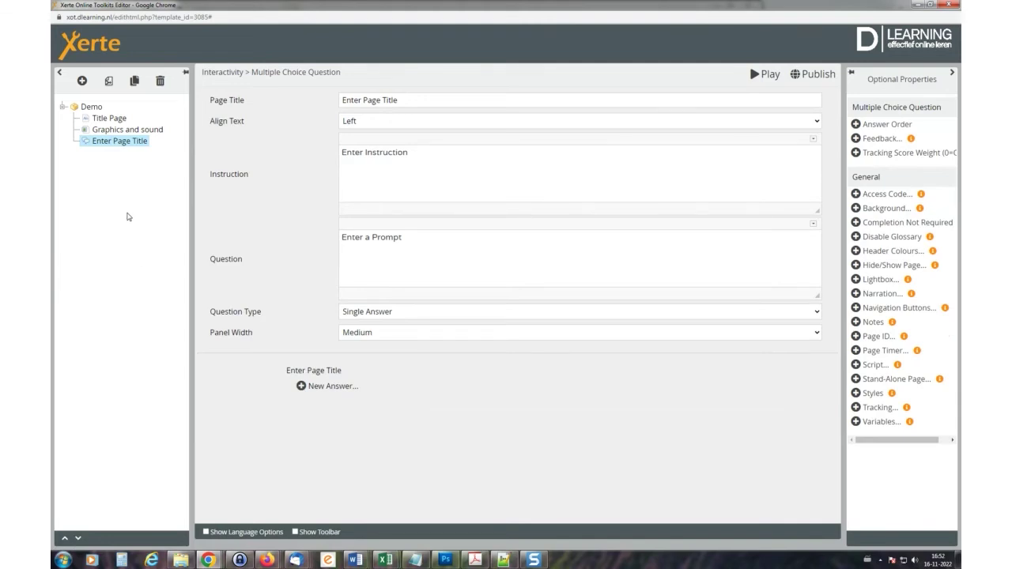
{"action": "left_click", "coordinate": [407, 97]}
{"action": "type", "text": "MCQ"}
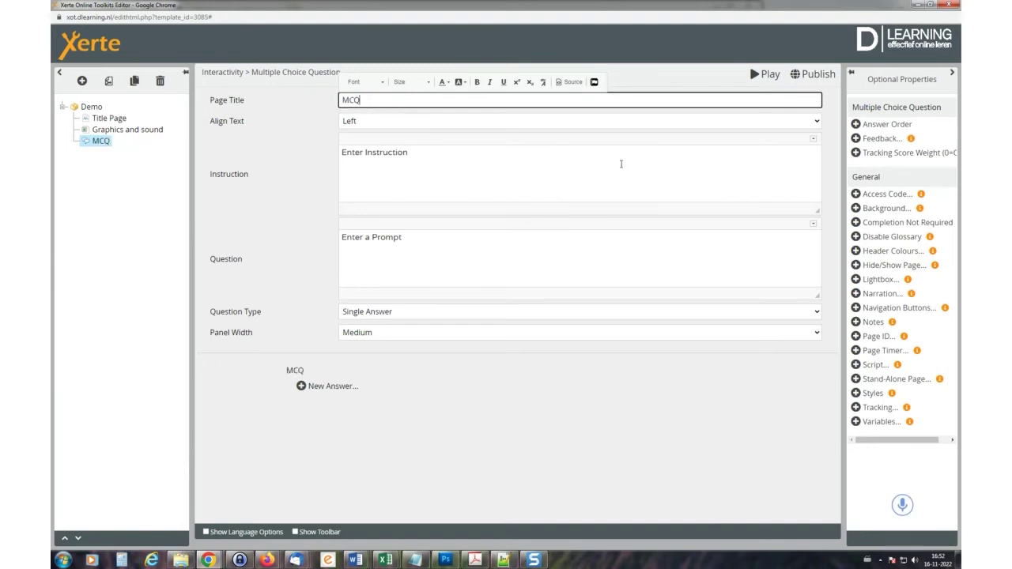
{"action": "left_click", "coordinate": [289, 175]}
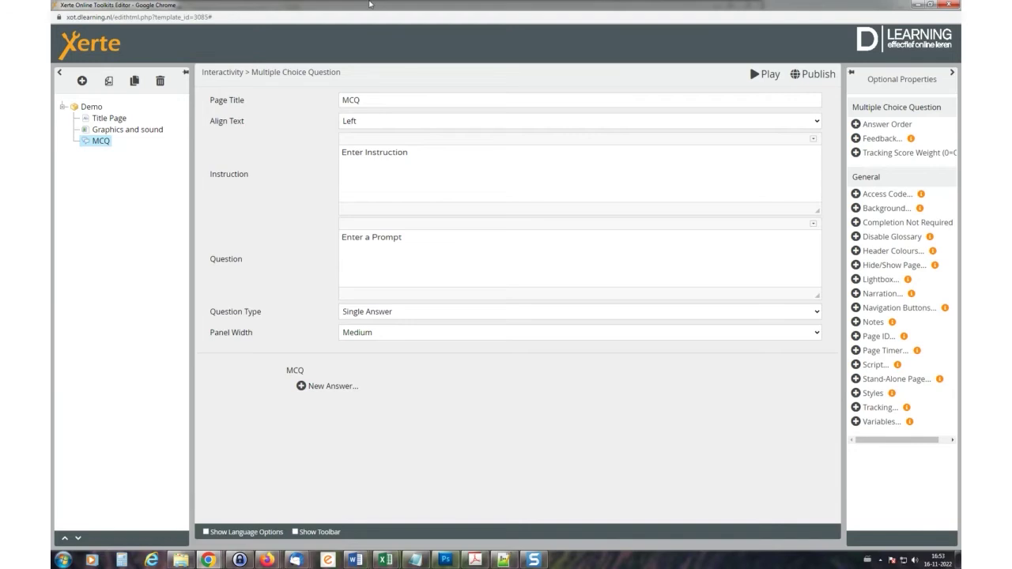
- Enter "What's the capitol of France?" as the MCQ page's question and keep the question type at Single Answer
{"action": "left_click", "coordinate": [418, 241]}
{"action": "left_click_drag", "start_coordinate": [419, 240], "coordinate": [318, 253]}
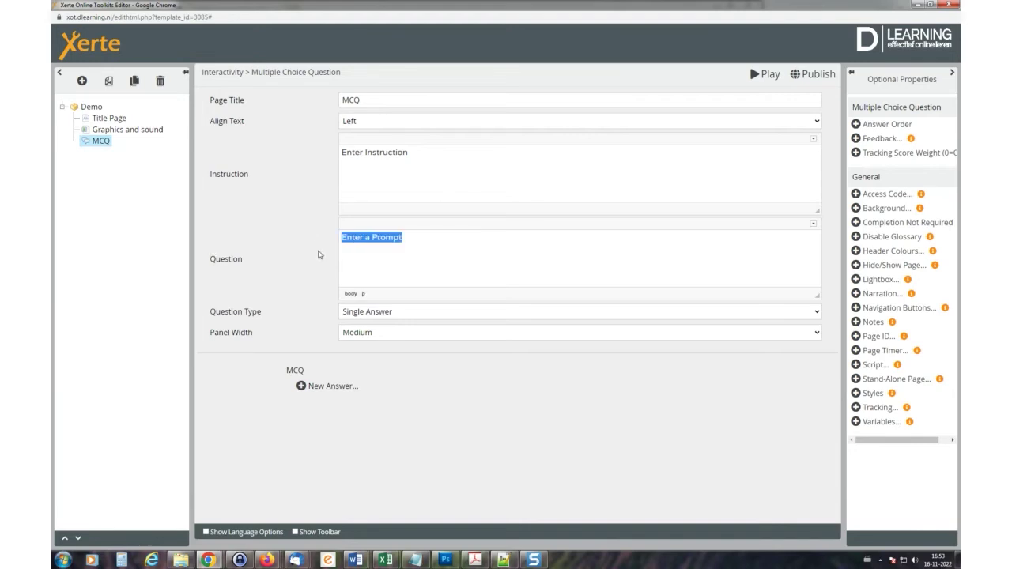
{"action": "type", "text": "Wh"}
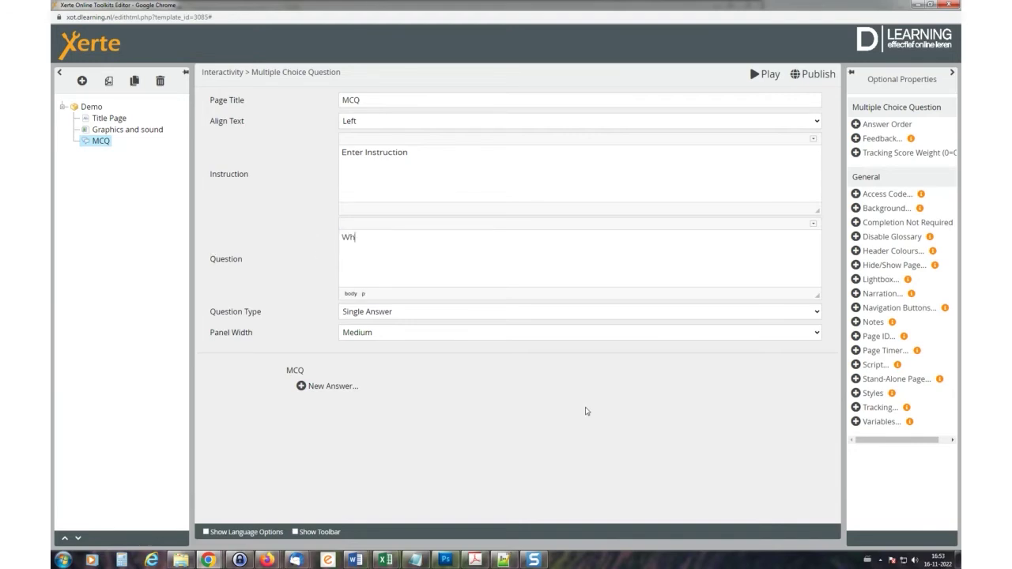
{"action": "type", "text": "at's the capitol of"}
{"action": "type", "text": "France?"}
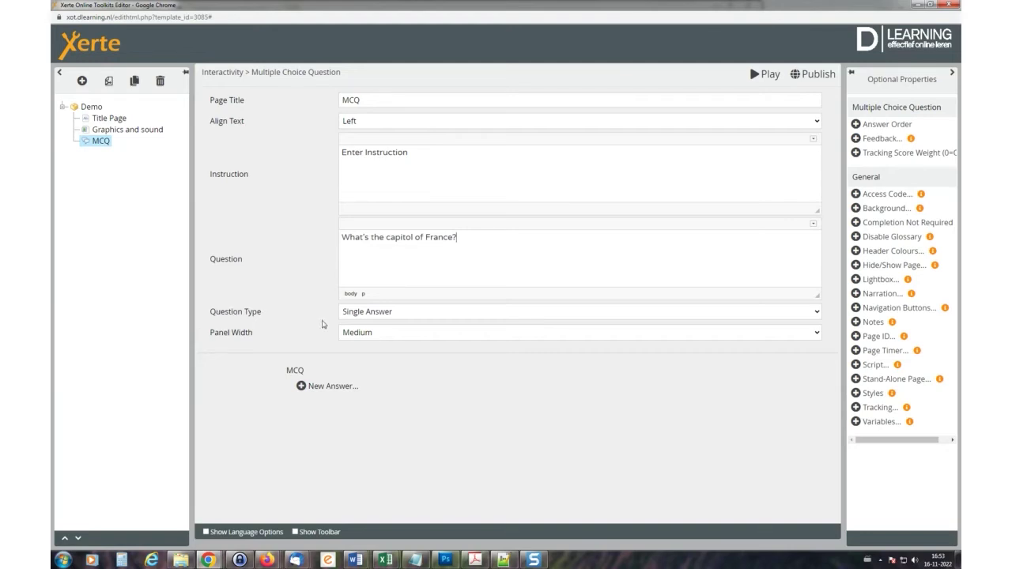
{"action": "left_click", "coordinate": [359, 314]}
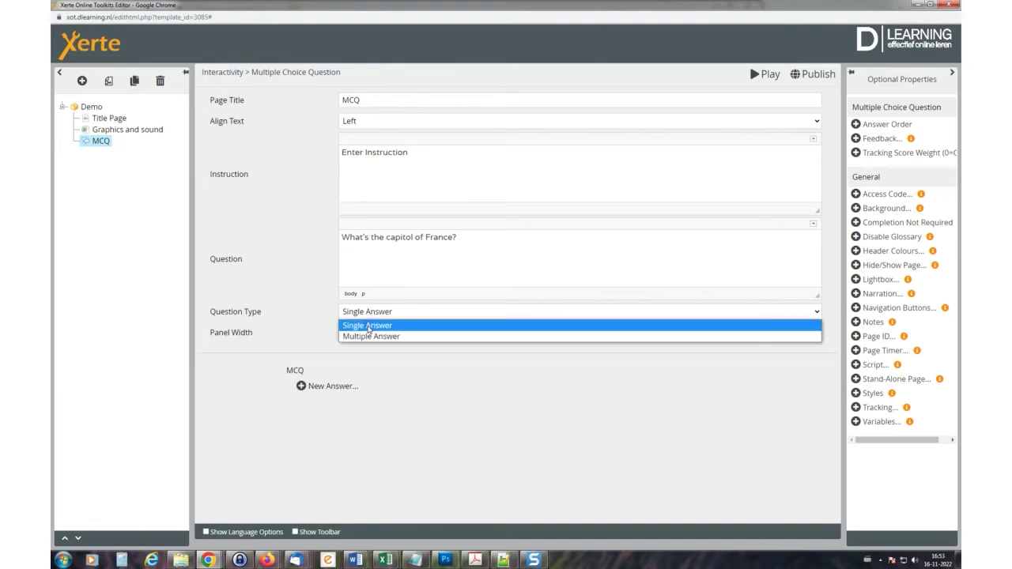
{"action": "left_click", "coordinate": [369, 326]}
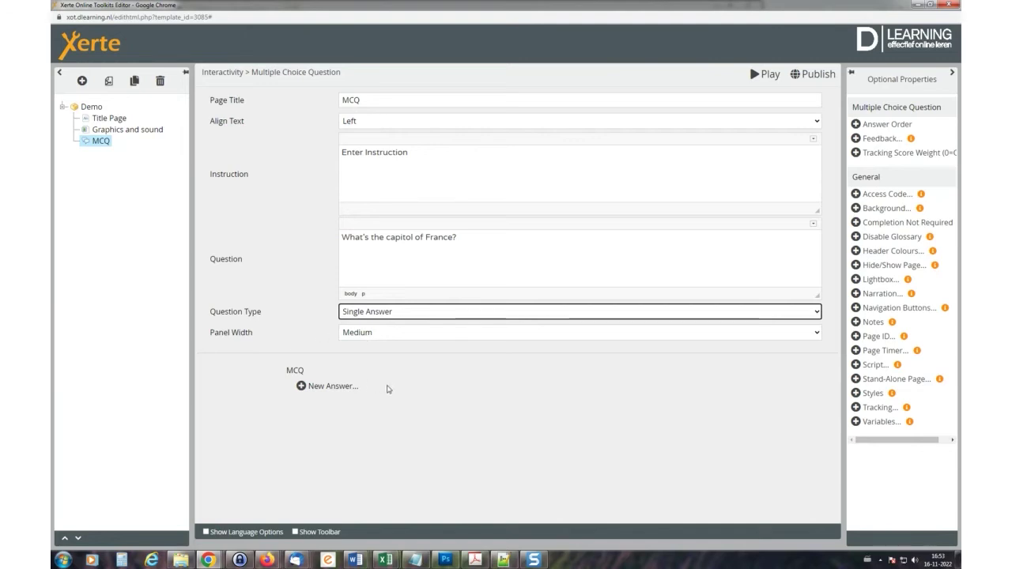
- Add a new answer to the MCQ question and label it "Amsterdam"
{"action": "left_click", "coordinate": [335, 387]}
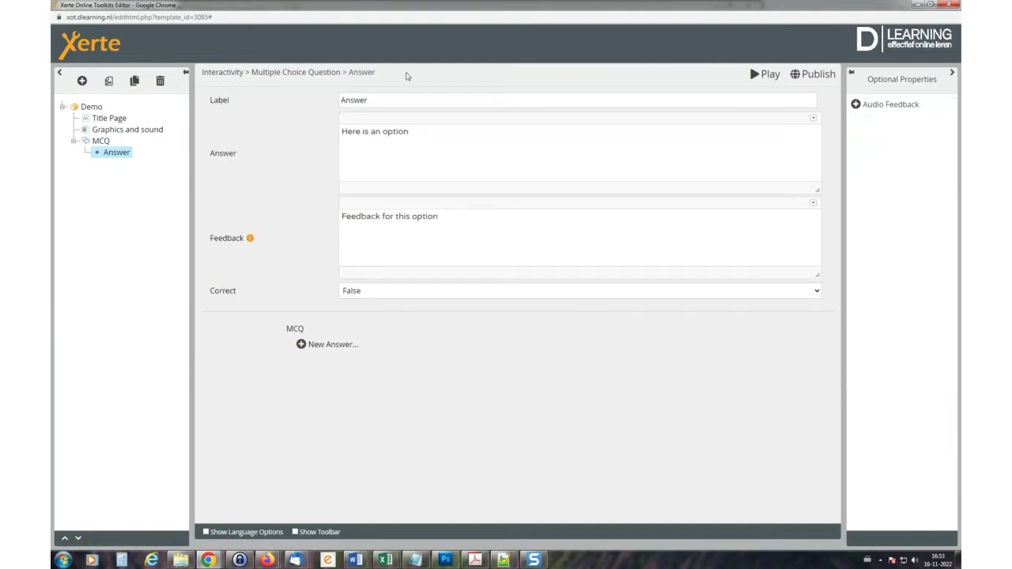
{"action": "double_click", "coordinate": [382, 100]}
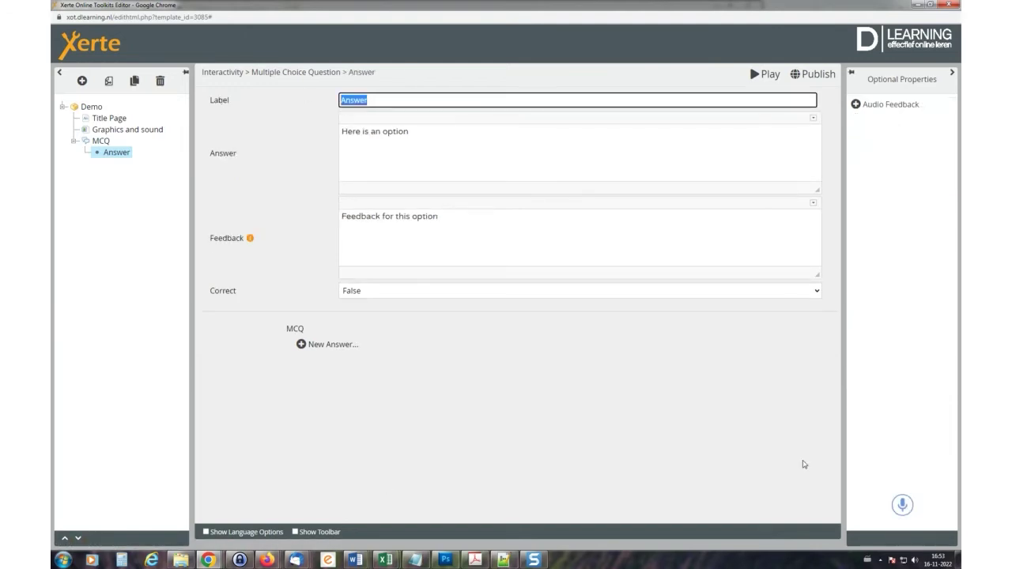
{"action": "type", "text": "Amste"}
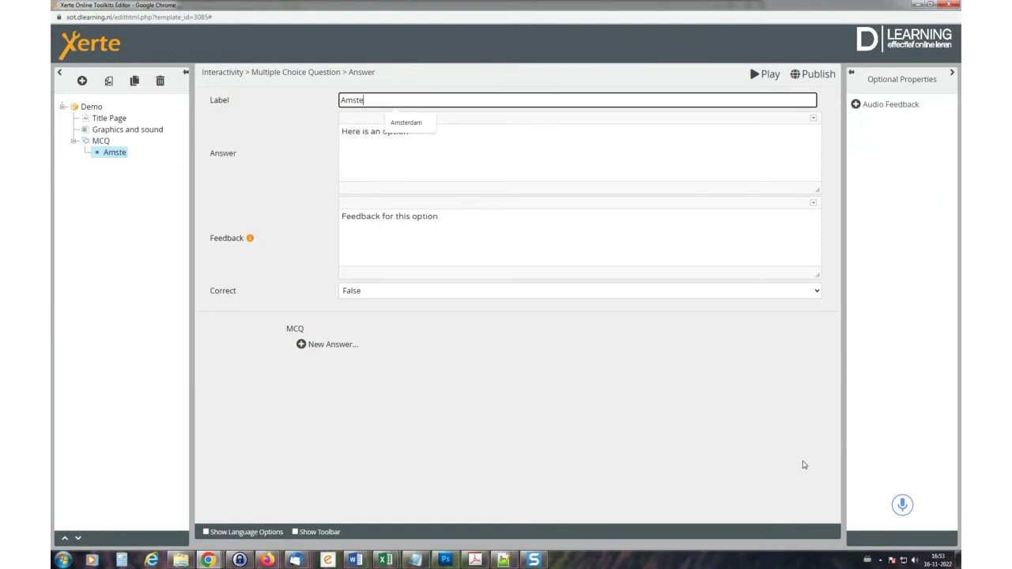
{"action": "type", "text": "rdam"}
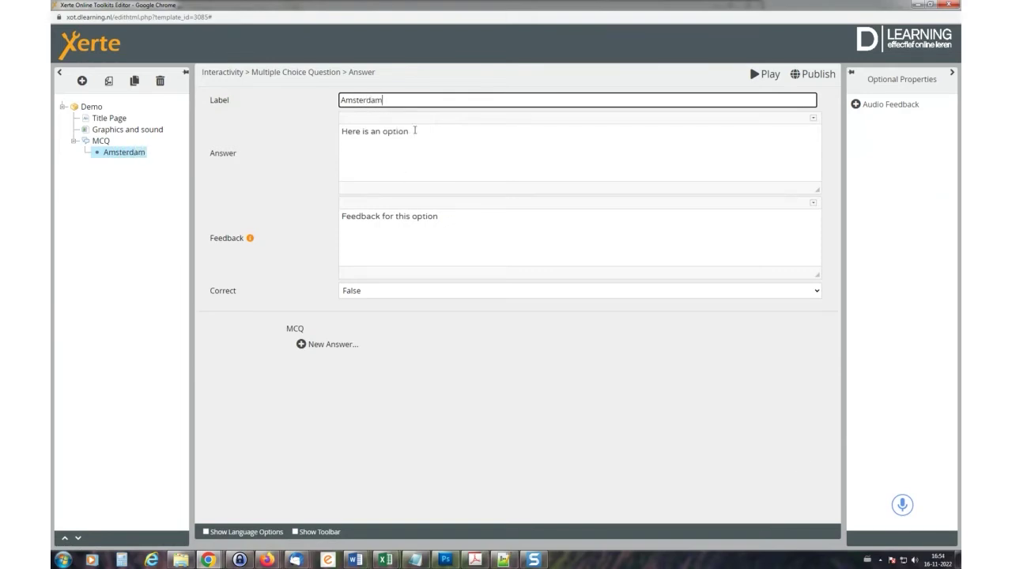
- Replace the placeholder answer text of the Amsterdam option with "Amsterdam"
{"action": "left_click", "coordinate": [444, 133]}
{"action": "key", "text": "ctrl+a"}
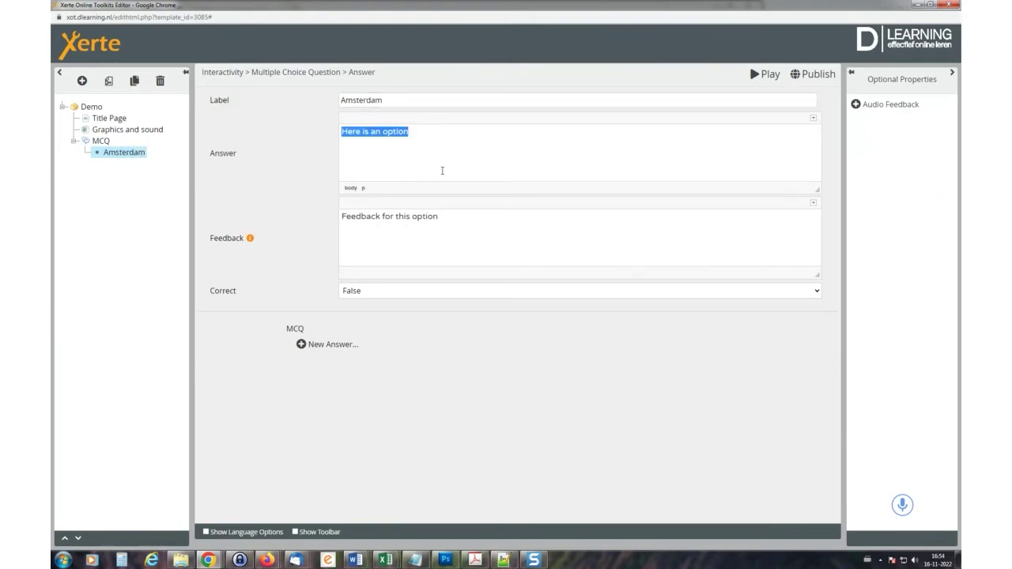
{"action": "type", "text": "Am"}
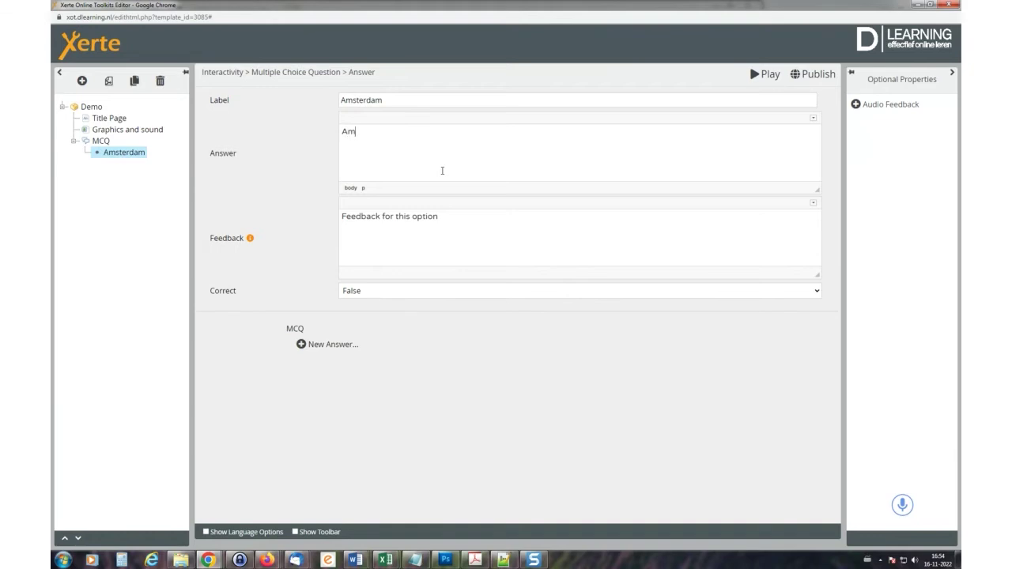
{"action": "type", "text": "terdam"}
{"action": "type", "text": "s"}
- Replace the Amsterdam option's placeholder feedback with "Here some feedback on the answer Amsterdam."
{"action": "left_click_drag", "start_coordinate": [448, 221], "coordinate": [243, 220]}
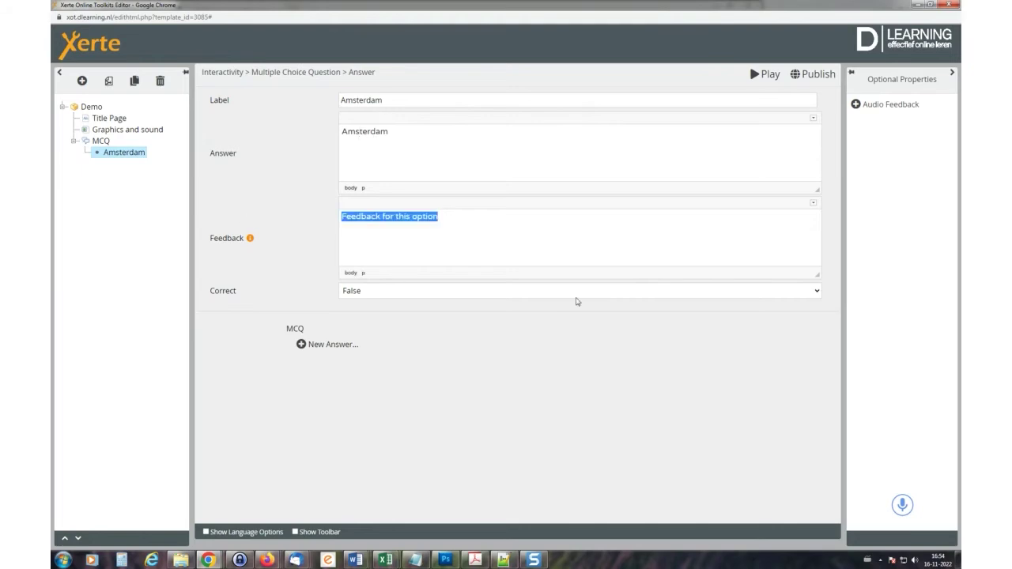
{"action": "type", "text": "He"}
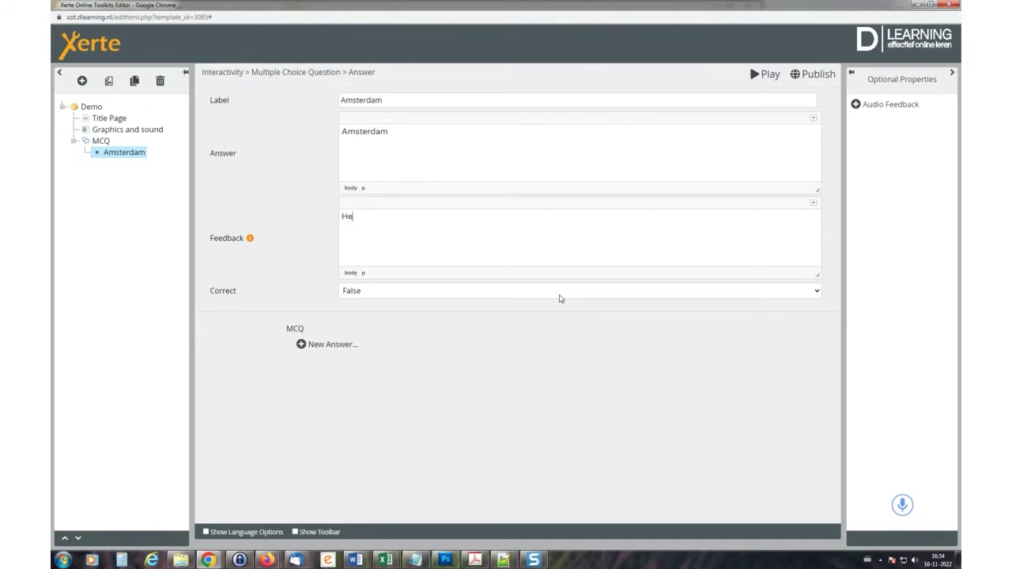
{"action": "type", "text": "re some feedback on the answ"}
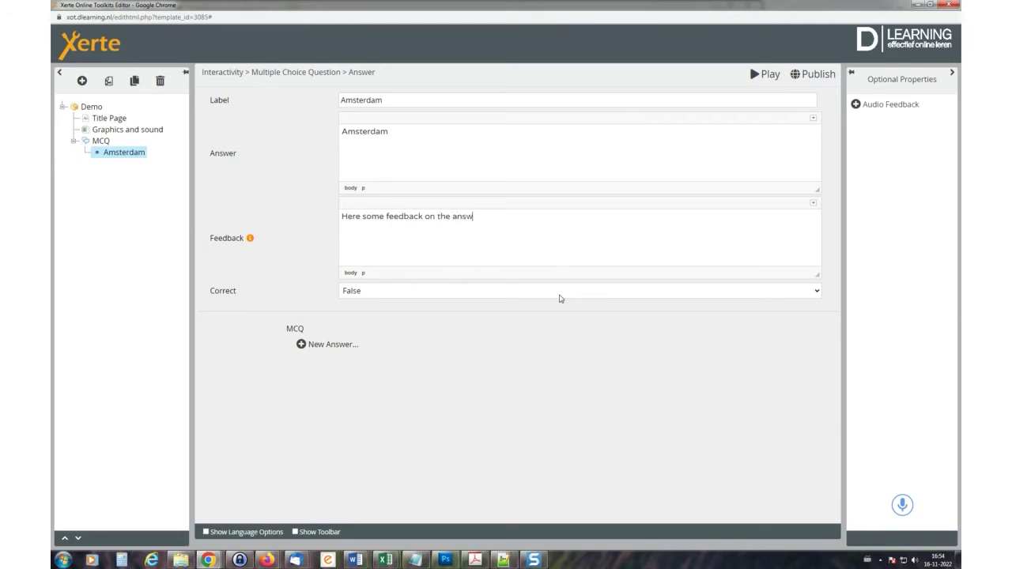
{"action": "type", "text": "er Amster"}
{"action": "type", "text": "dam"}
{"action": "type", "text": " r"}
- Add a second answer to the MCQ question, with "Paris" as both its label and its answer text
{"action": "left_click", "coordinate": [326, 346]}
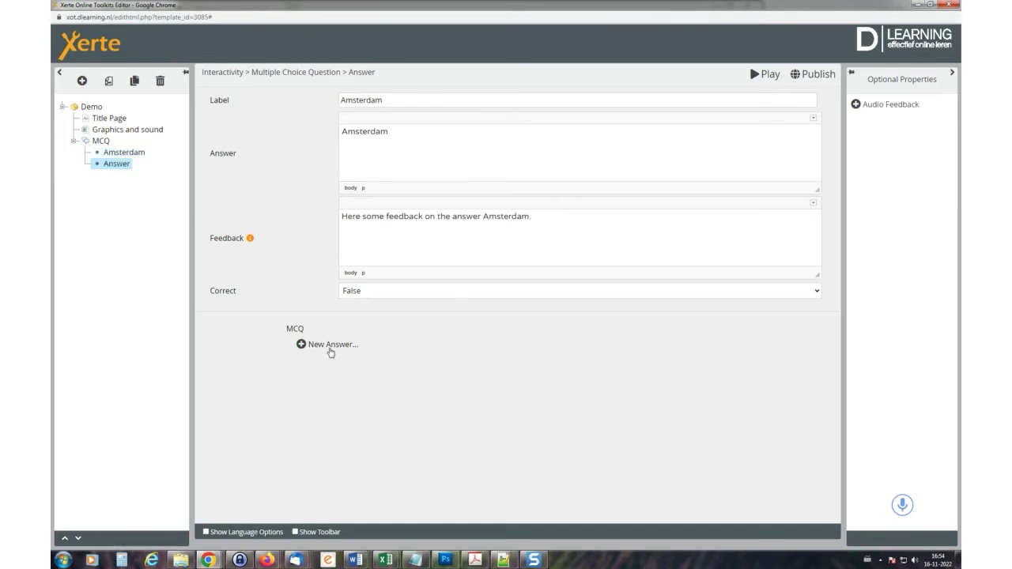
{"action": "left_click", "coordinate": [407, 101]}
{"action": "key", "text": "ctrl+a"}
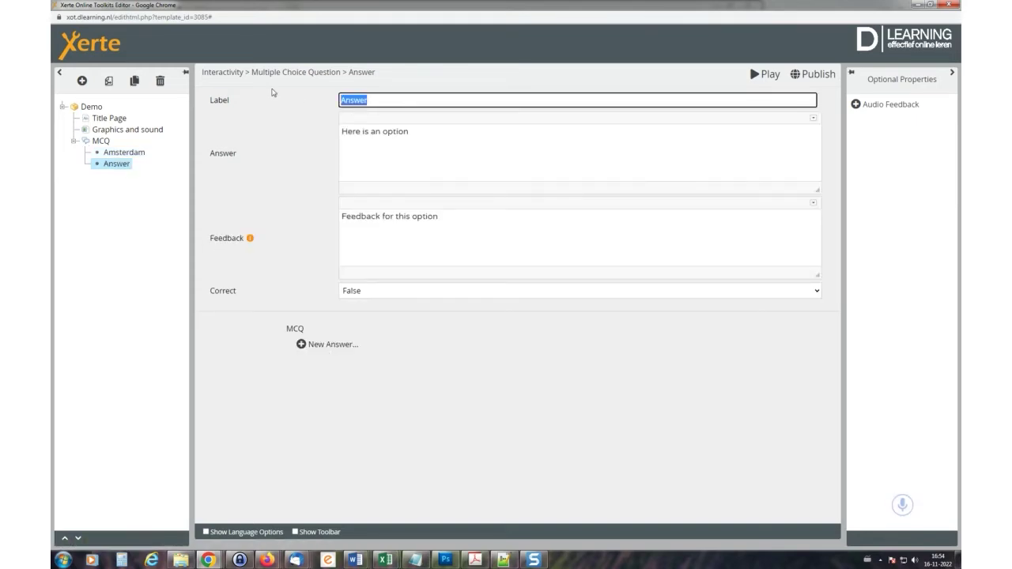
{"action": "type", "text": "Paris"}
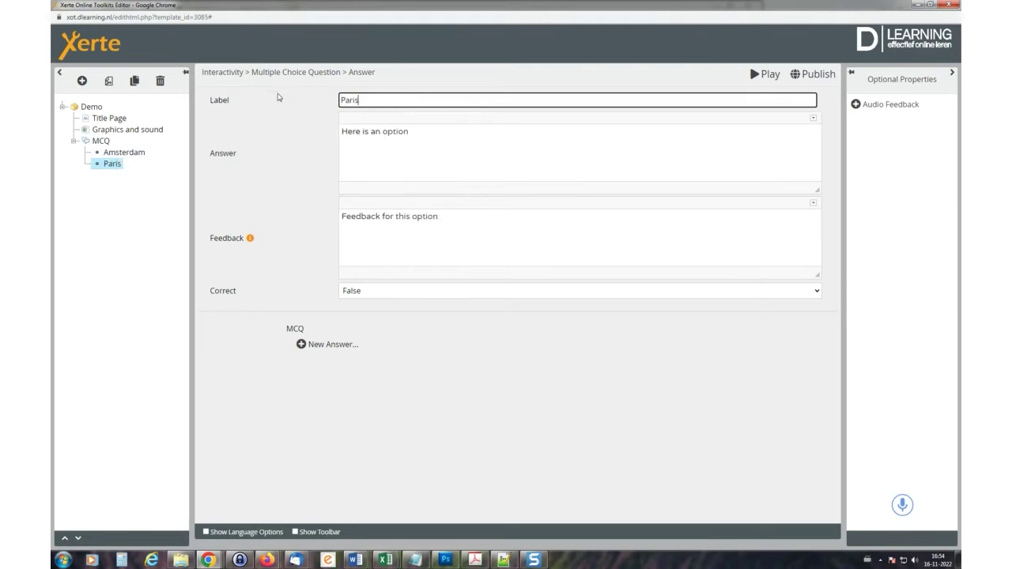
{"action": "triple_click", "coordinate": [421, 131]}
{"action": "type", "text": "Paris"}
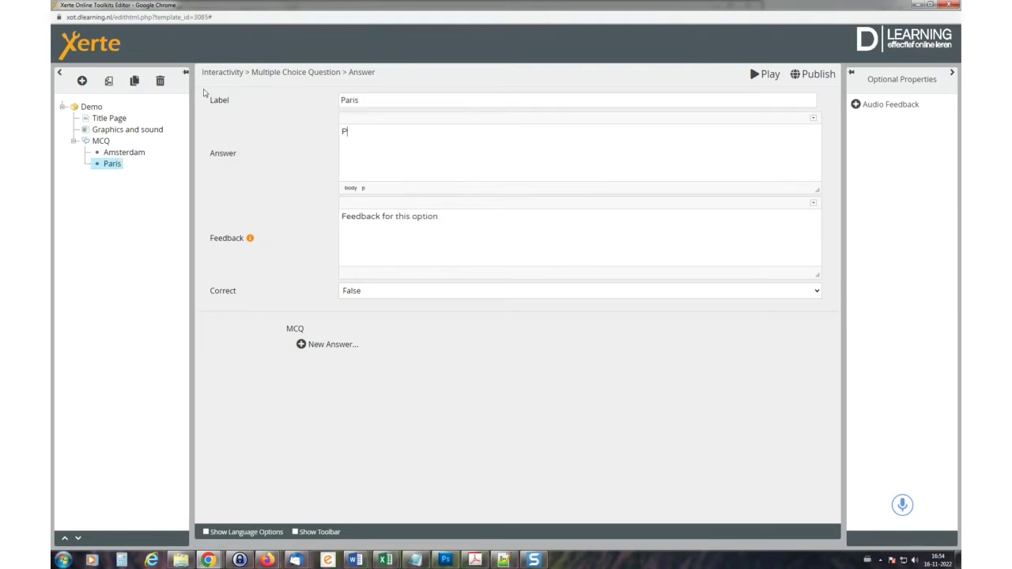
- Set the Paris answer's feedback to "Very good!!!" and mark the answer as correct (True)
{"action": "triple_click", "coordinate": [450, 222]}
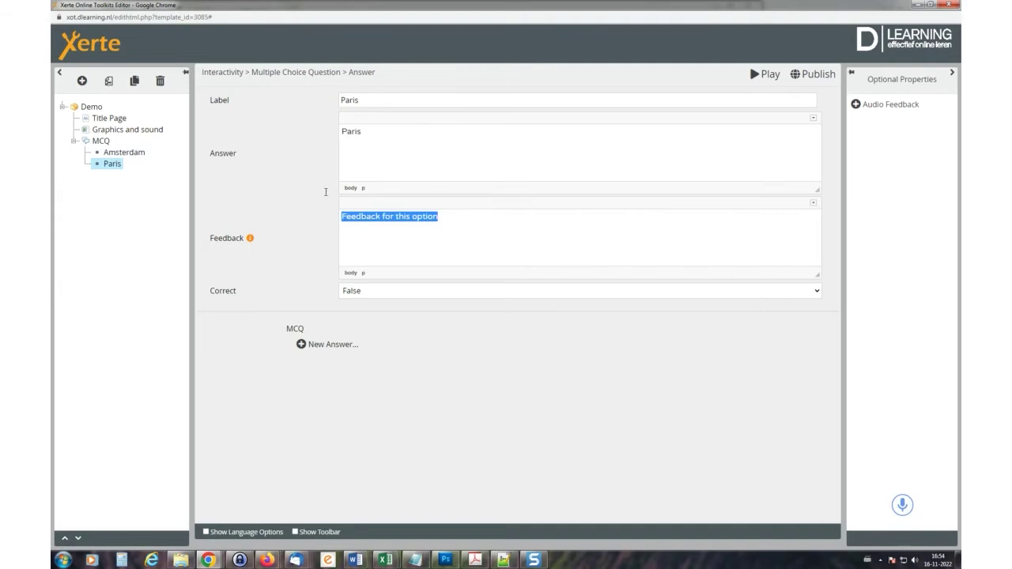
{"action": "type", "text": "very"}
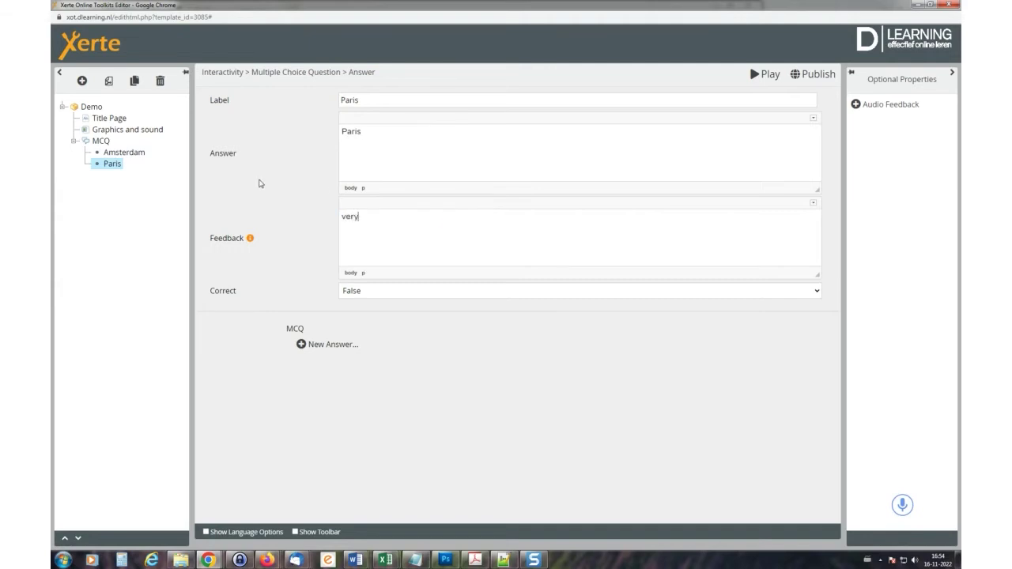
{"action": "type", "text": " goord!!!"}
{"action": "type", "text": "V"}
{"action": "key", "text": "Delete"}
{"action": "left_click", "coordinate": [353, 290]}
{"action": "left_click", "coordinate": [347, 302]}
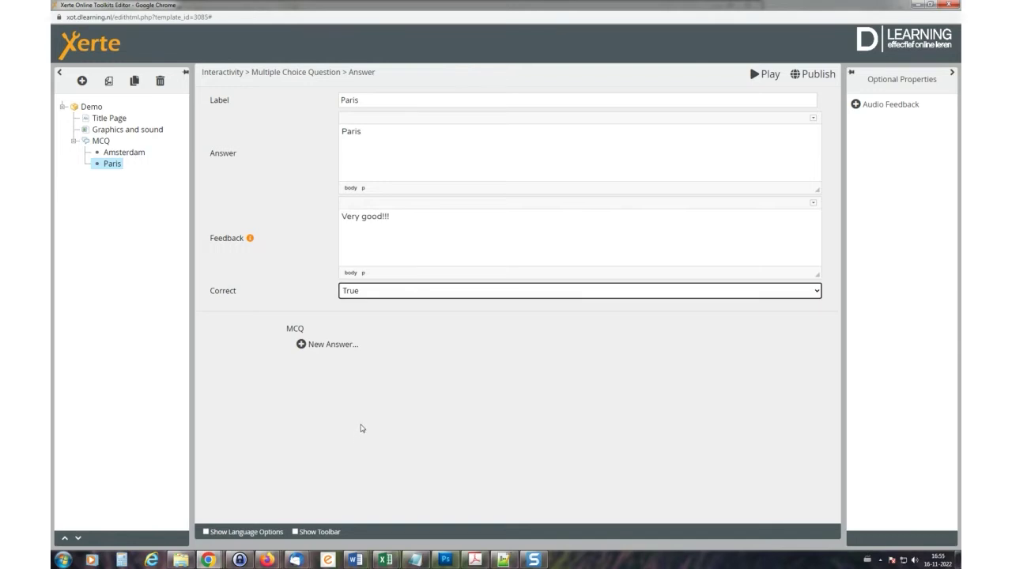
- Preview the learning object from the title page through to the MCQ page, and close the preview
{"action": "left_click", "coordinate": [771, 77]}
{"action": "left_click", "coordinate": [769, 77]}
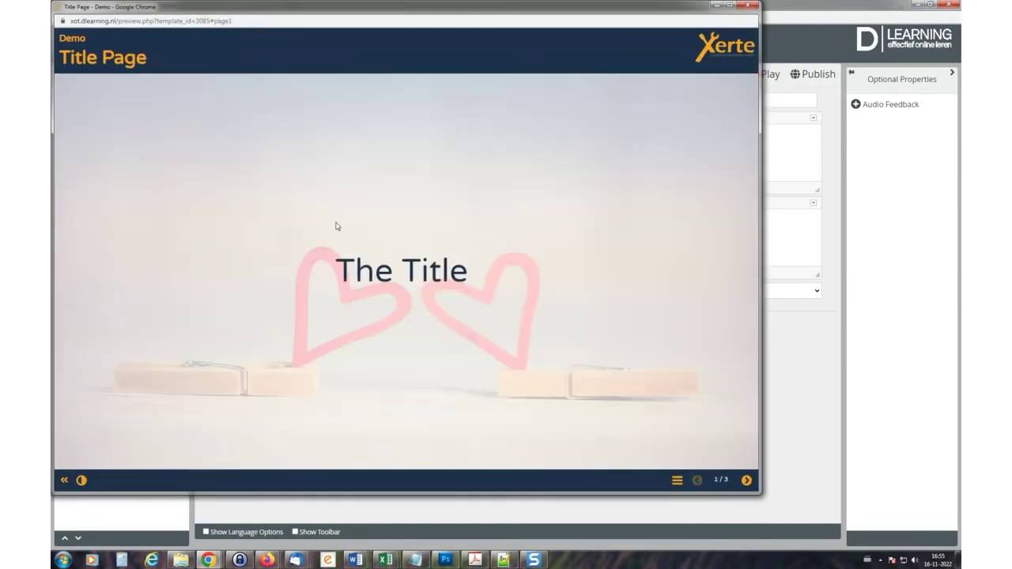
{"action": "left_click", "coordinate": [746, 481]}
{"action": "left_click", "coordinate": [746, 481]}
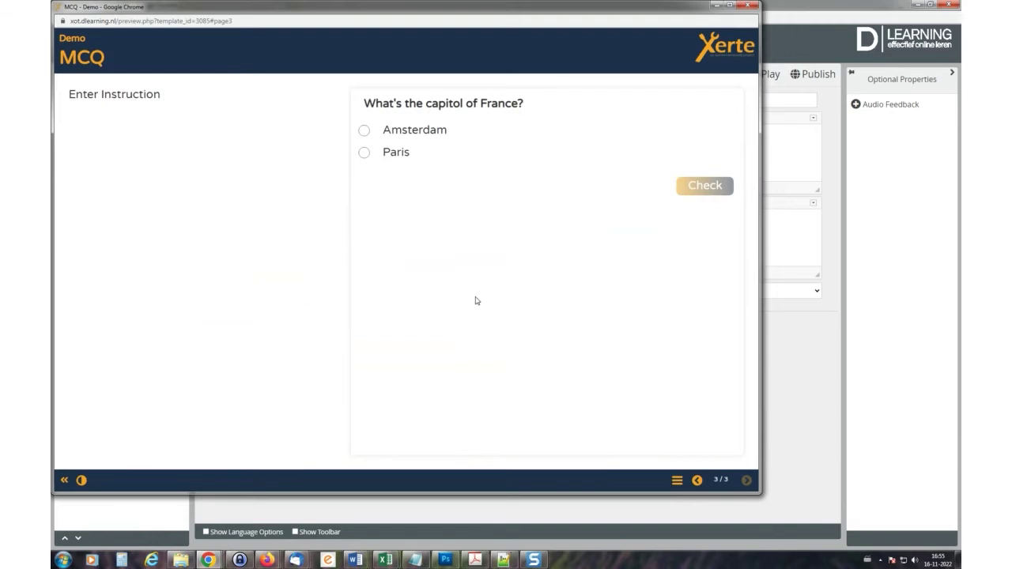
{"action": "left_click", "coordinate": [748, 7]}
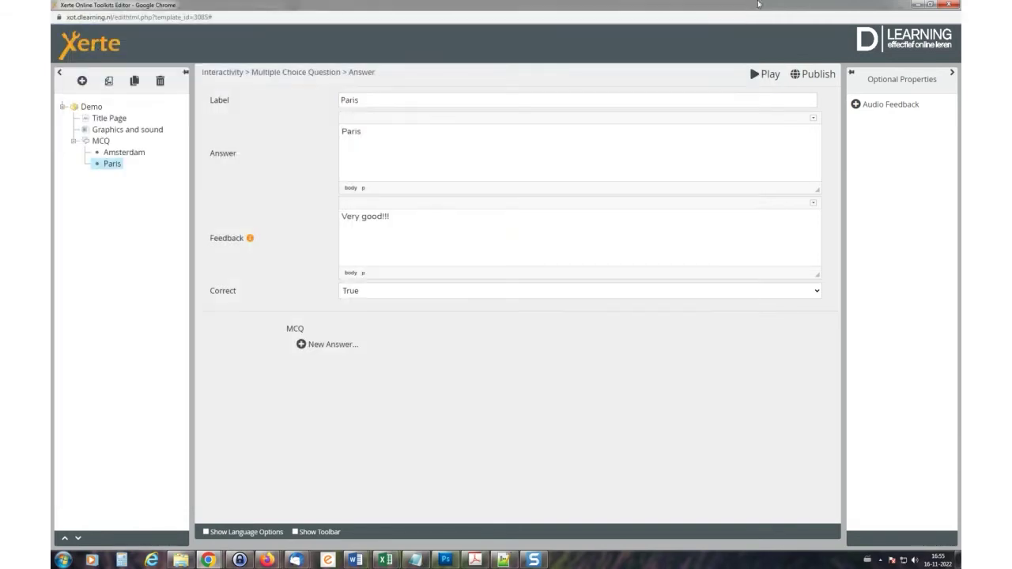
- Preview the learning object directly from the MCQ page and enlarge the preview window
{"action": "left_click", "coordinate": [101, 142]}
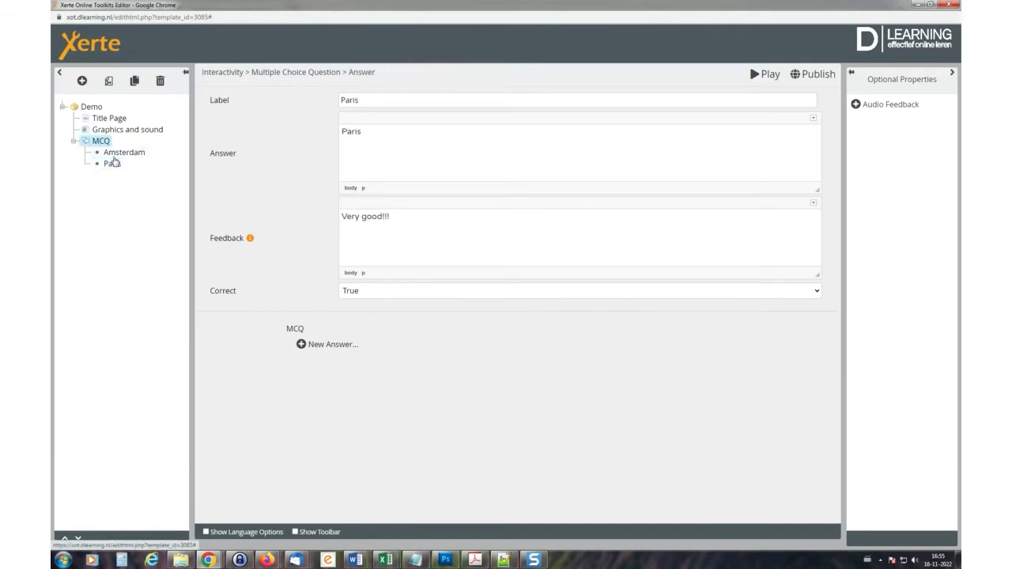
{"action": "left_click", "coordinate": [770, 77]}
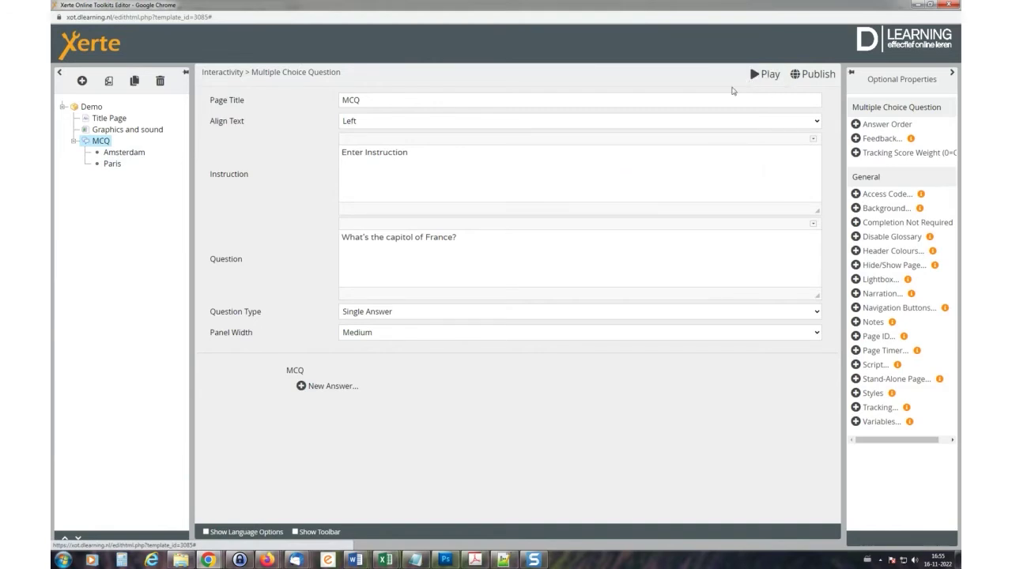
{"action": "left_click", "coordinate": [766, 74]}
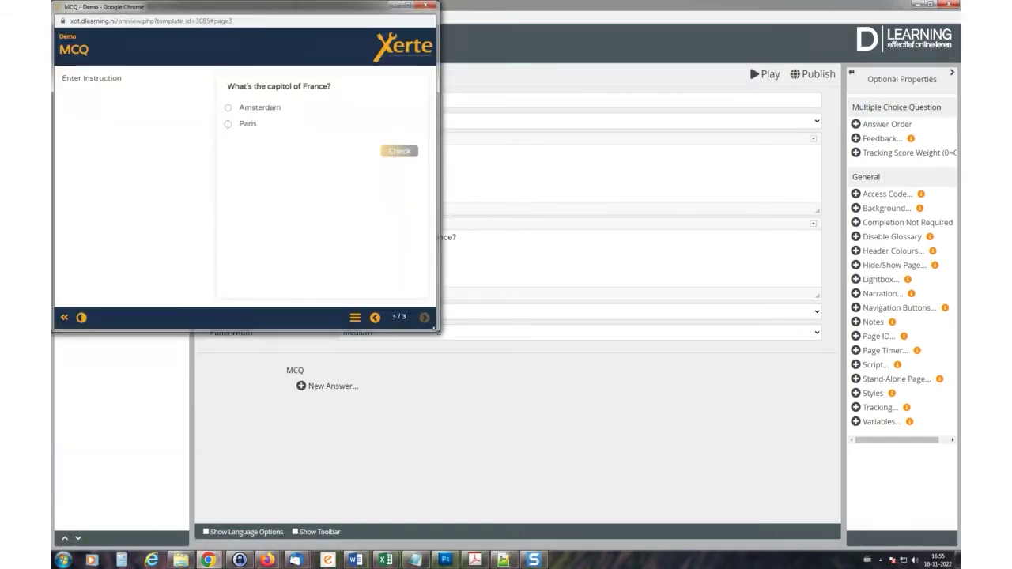
{"action": "left_click_drag", "start_coordinate": [437, 332], "coordinate": [781, 463]}
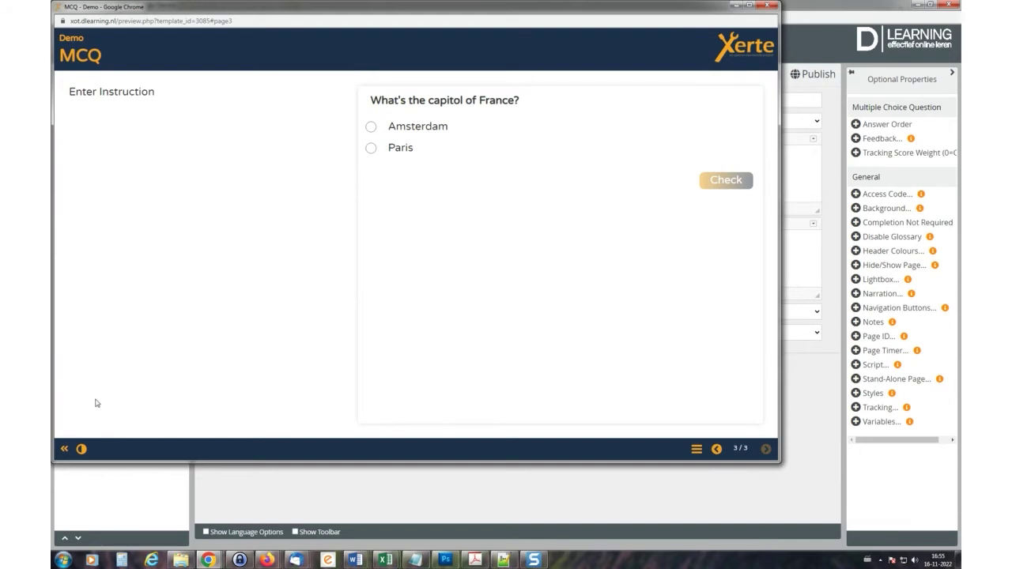
- Test the question by checking the answer Amsterdam and the answer Paris, and close the preview
{"action": "left_click", "coordinate": [370, 127]}
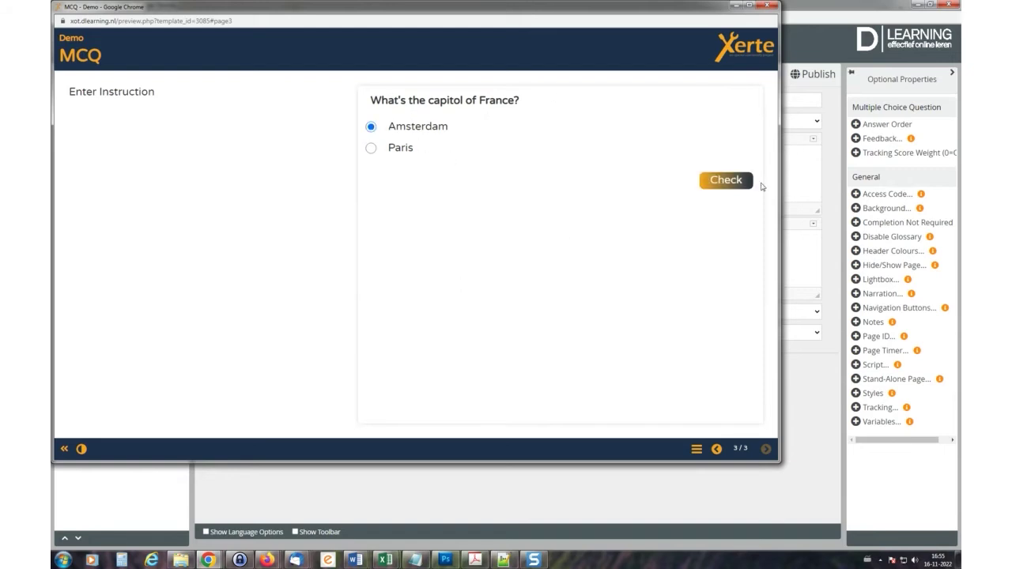
{"action": "left_click", "coordinate": [735, 188]}
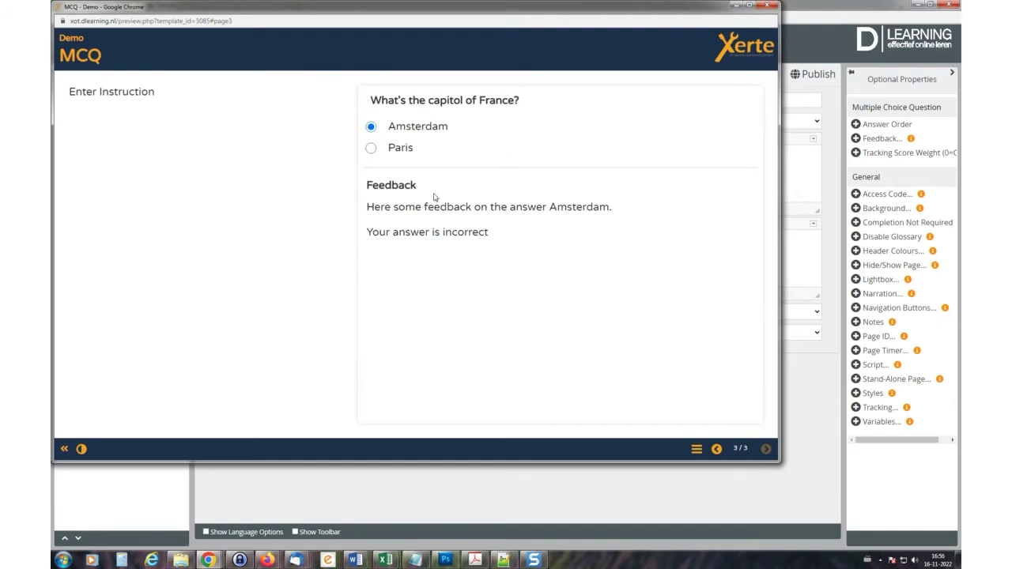
{"action": "left_click", "coordinate": [370, 147]}
{"action": "left_click", "coordinate": [729, 181]}
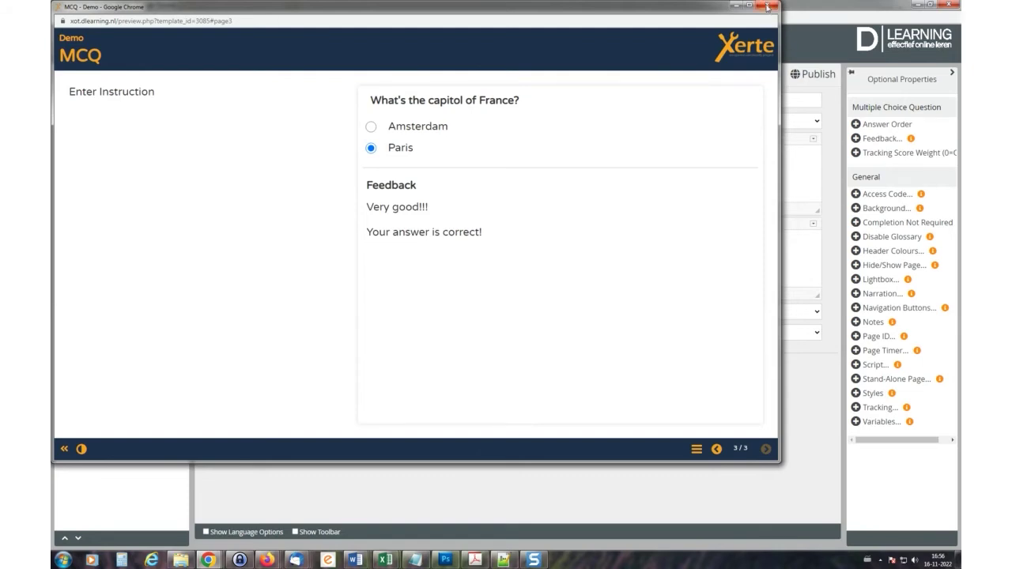
{"action": "left_click", "coordinate": [768, 5]}
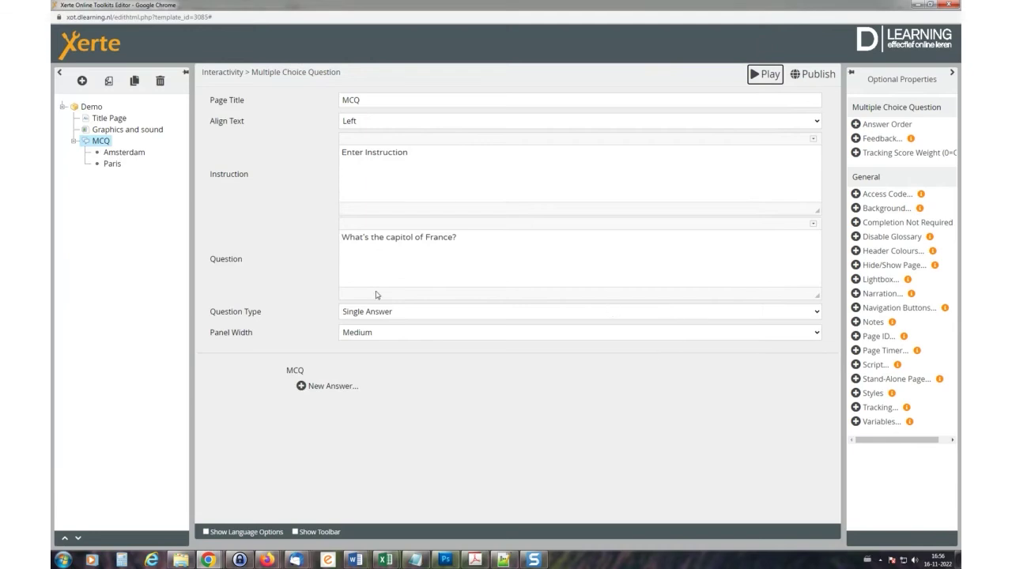
- Collapse the MCQ page's answers and compare previewing from the title page with previewing directly from the MCQ page
{"action": "left_click", "coordinate": [73, 140]}
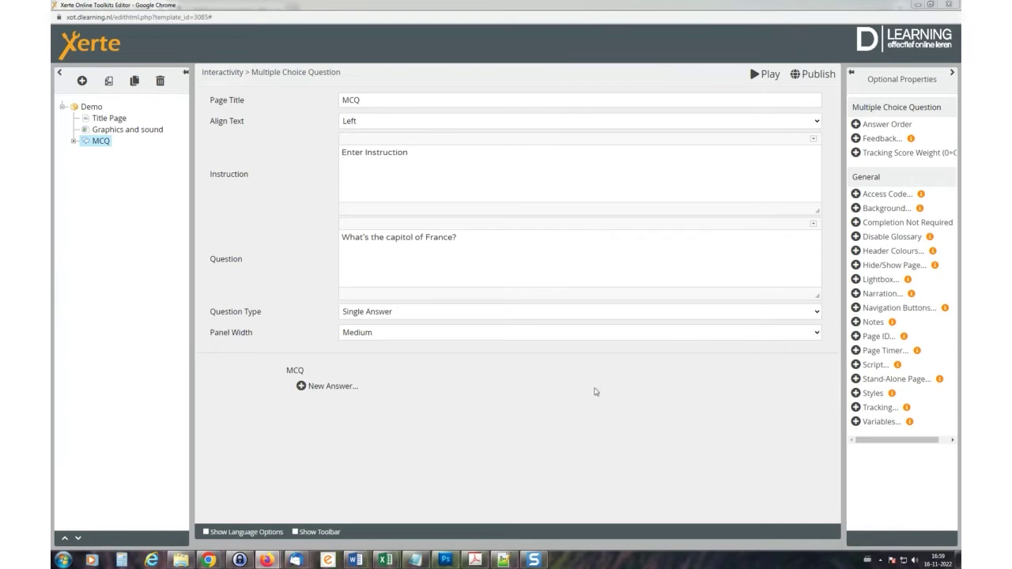
{"action": "left_click", "coordinate": [766, 76]}
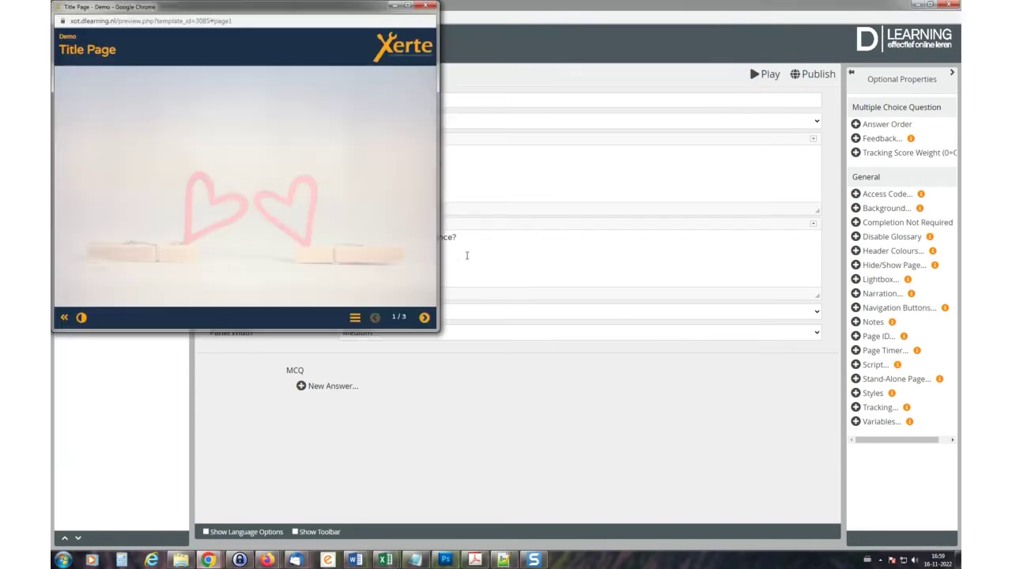
{"action": "left_click", "coordinate": [425, 317]}
{"action": "left_click", "coordinate": [424, 318]}
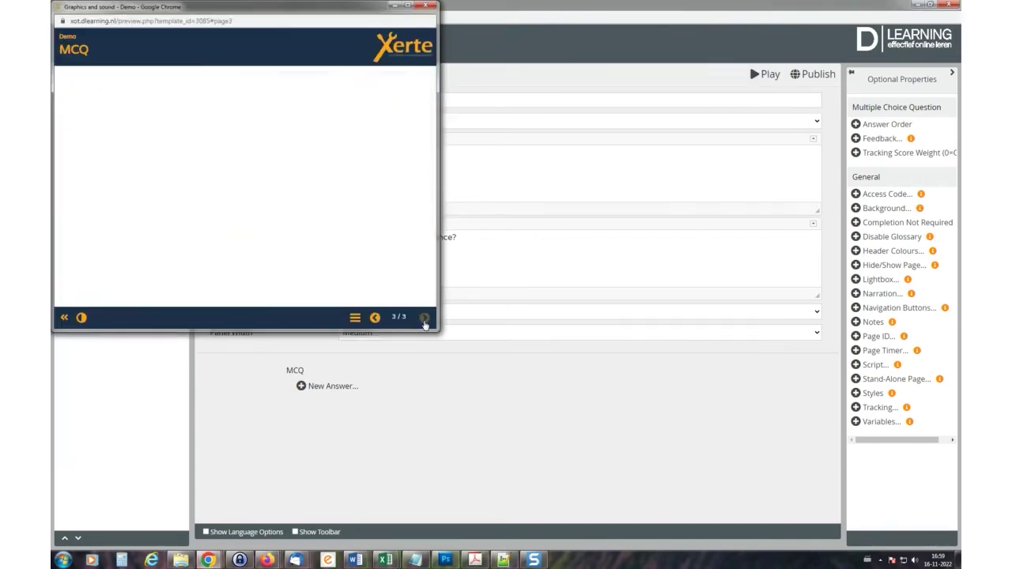
{"action": "left_click", "coordinate": [431, 6]}
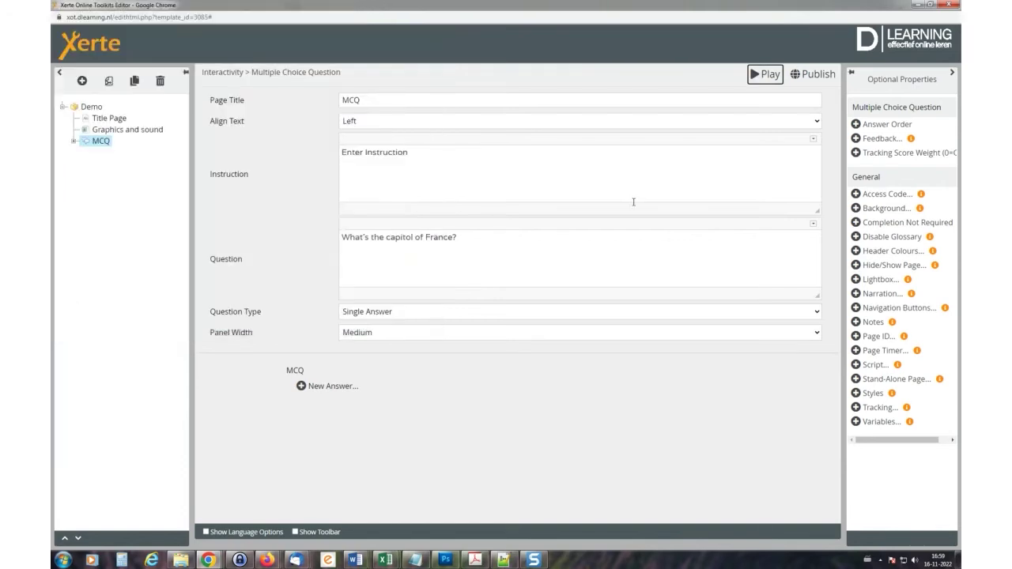
{"action": "left_click", "coordinate": [771, 76]}
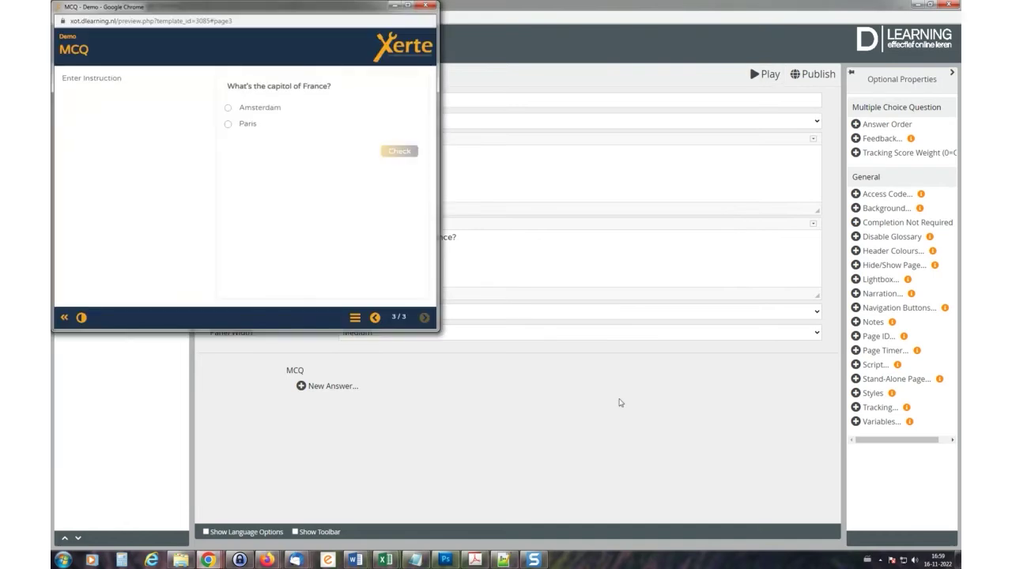
{"action": "left_click", "coordinate": [428, 6]}
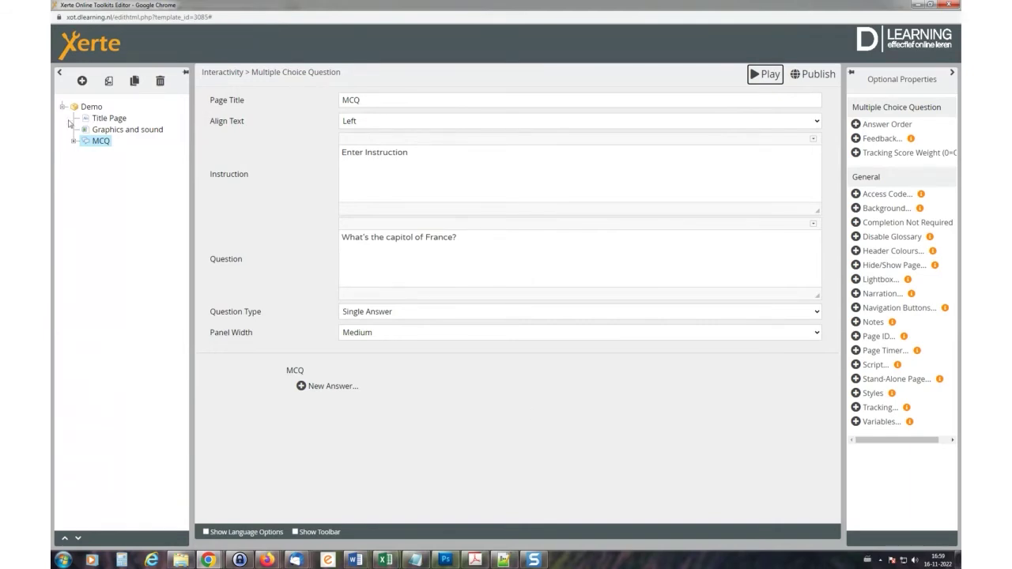
- Add the optional Sound property to the Graphics and sound page and view the media browser for its file without choosing one
{"action": "left_click", "coordinate": [138, 134]}
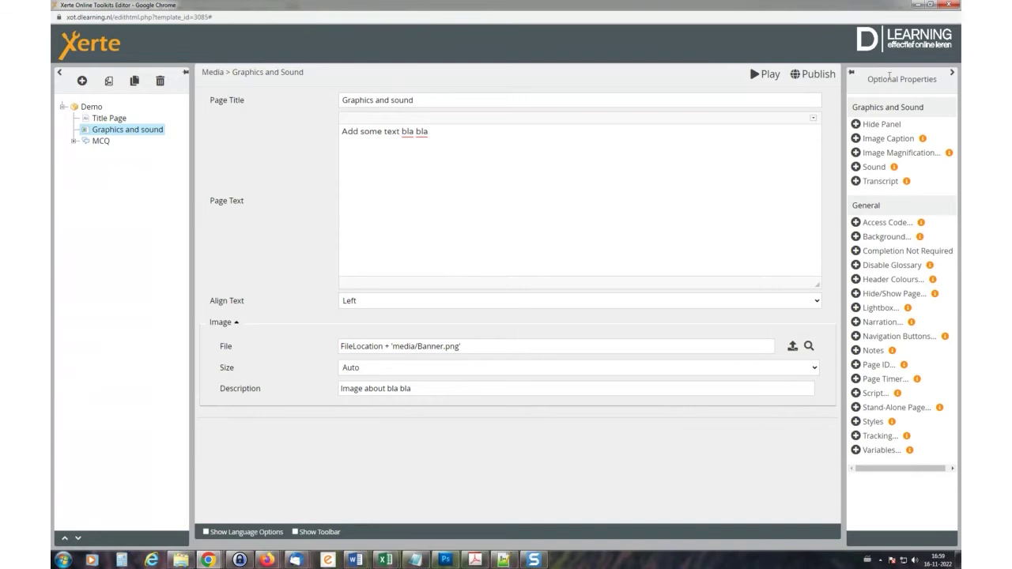
{"action": "left_click", "coordinate": [873, 167]}
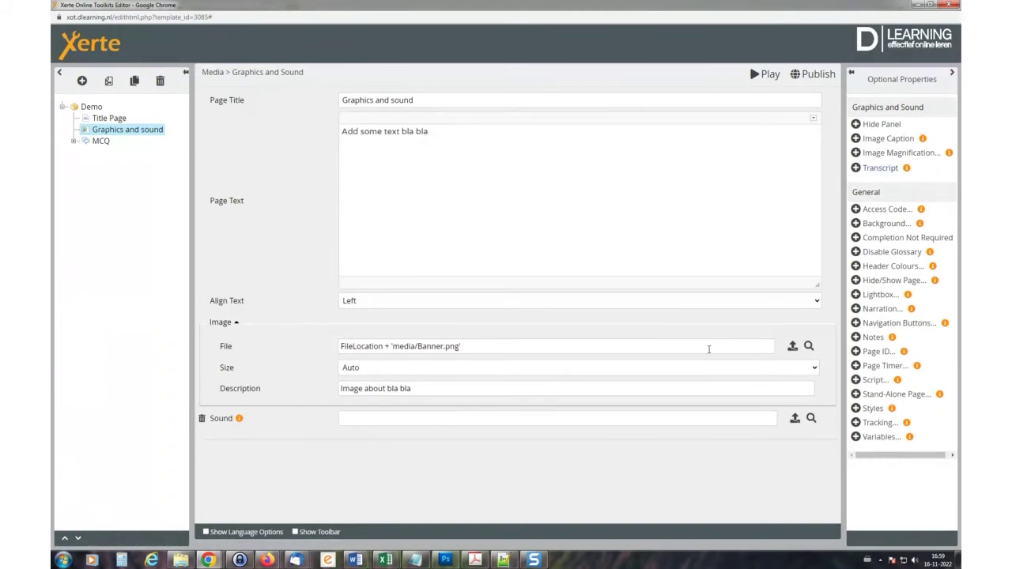
{"action": "left_click", "coordinate": [587, 419]}
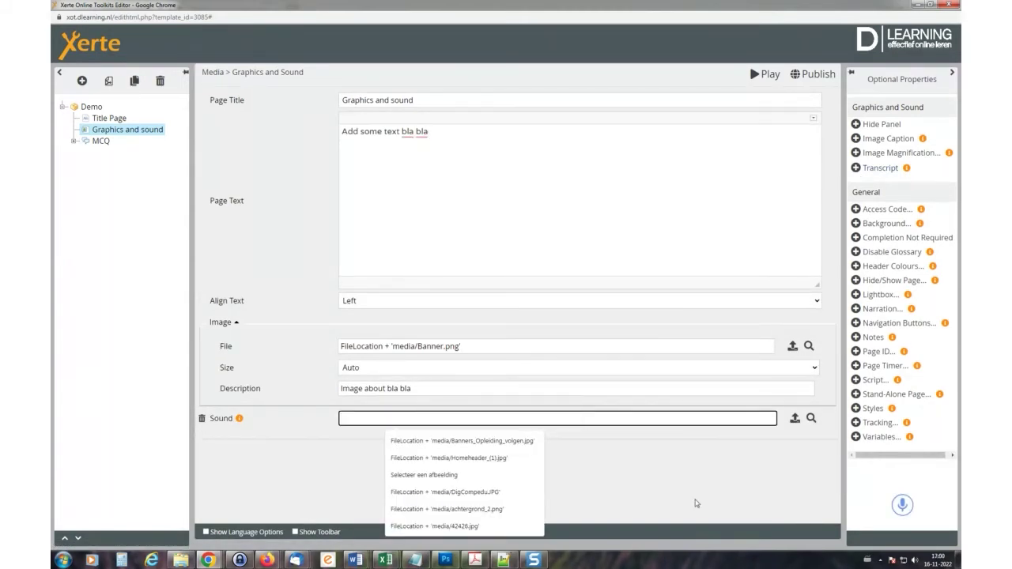
{"action": "left_click", "coordinate": [794, 419]}
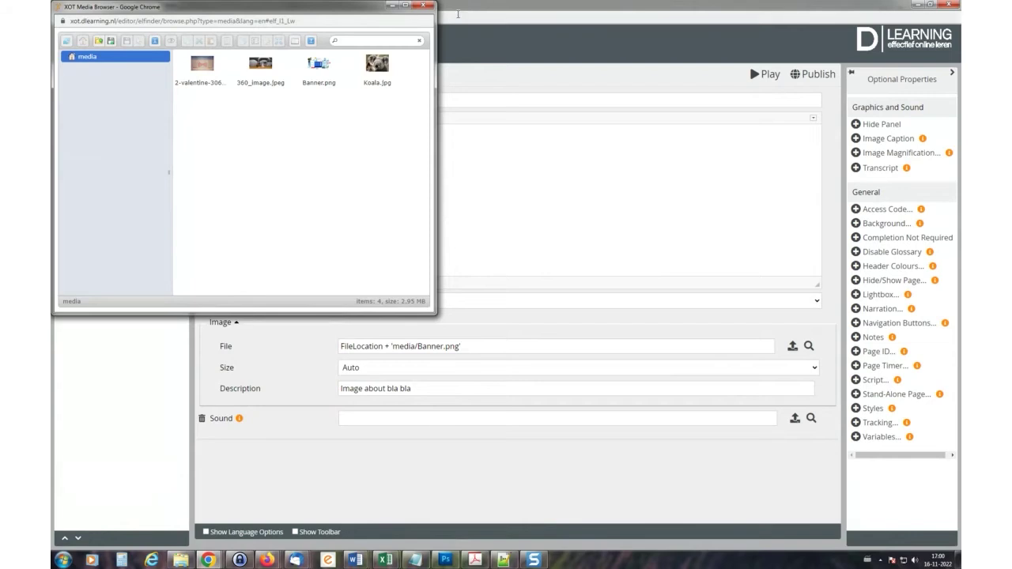
{"action": "left_click", "coordinate": [425, 7]}
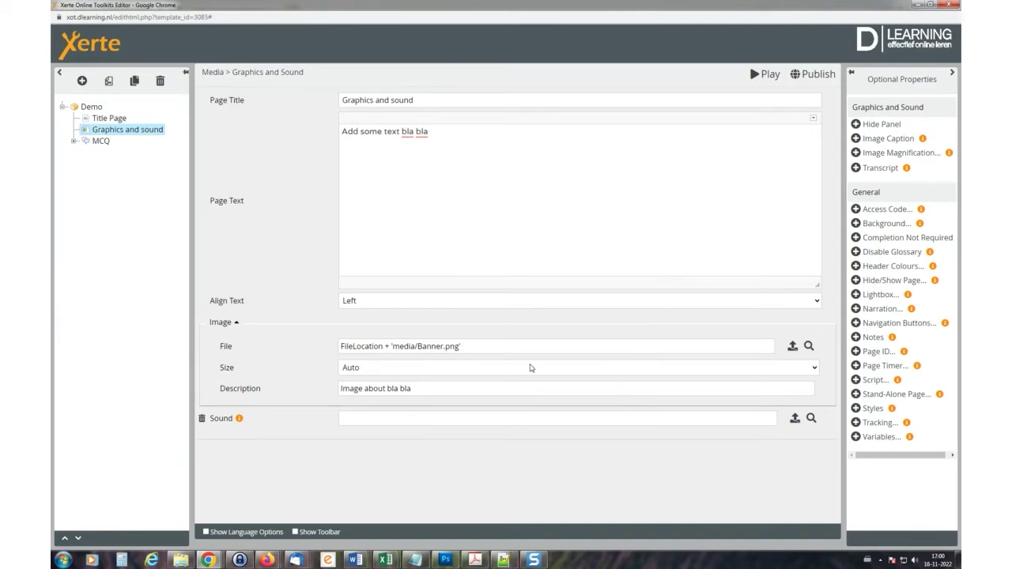
- Record a short audio clip from the Page Text editor and upload it without inserting a player
{"action": "left_click", "coordinate": [814, 120]}
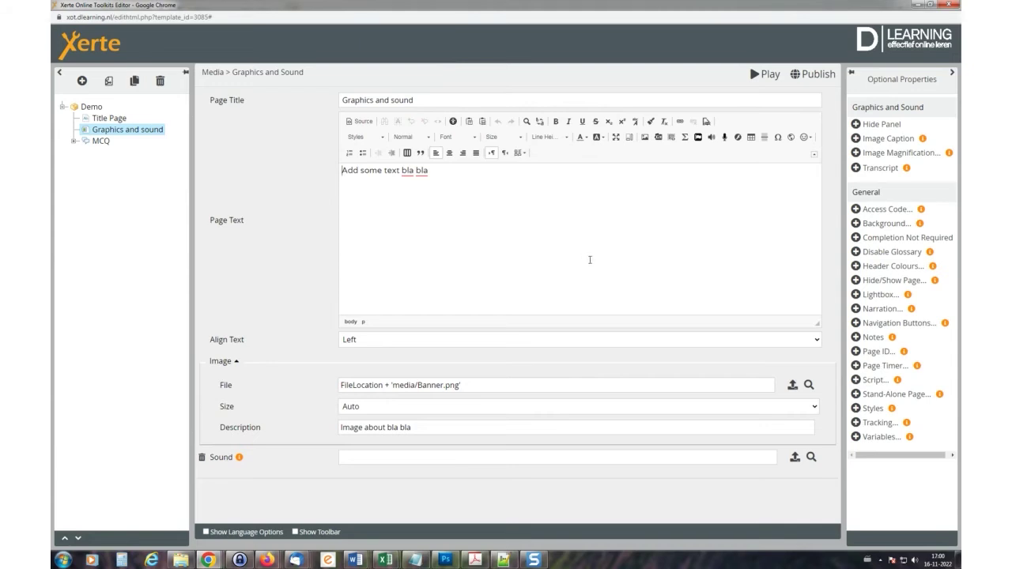
{"action": "left_click", "coordinate": [496, 173]}
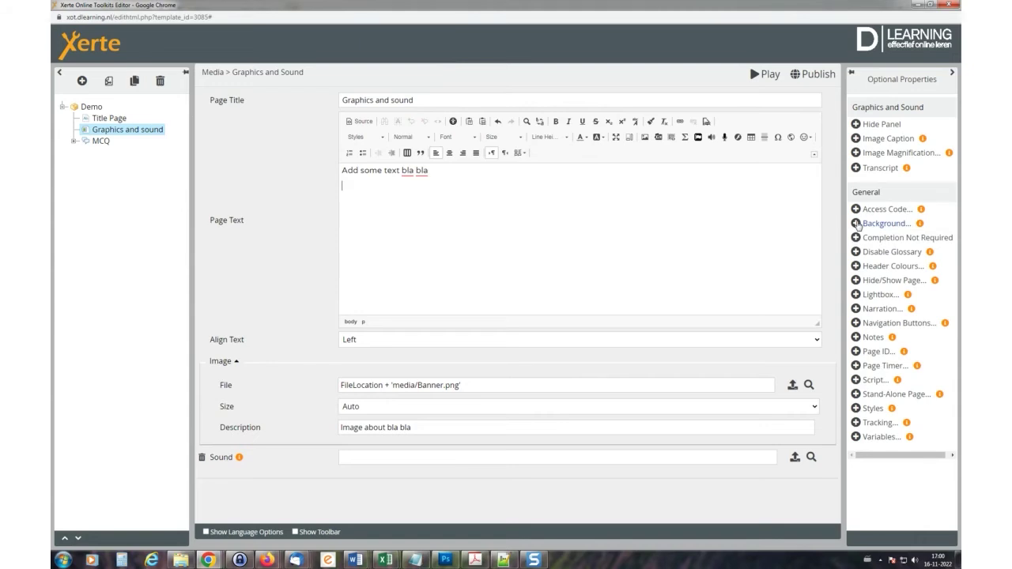
{"action": "left_click", "coordinate": [725, 138]}
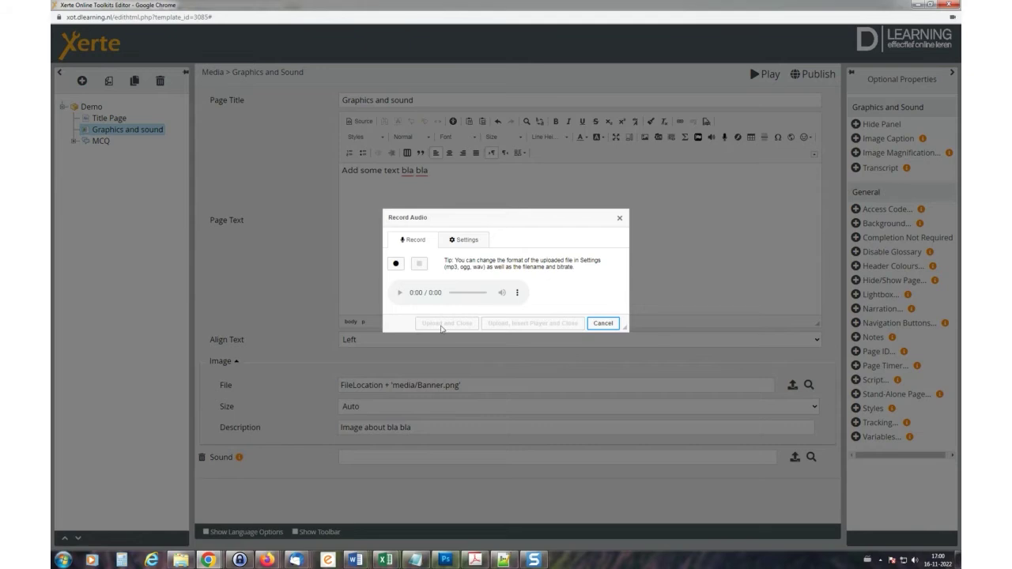
{"action": "left_click", "coordinate": [396, 265]}
{"action": "left_click", "coordinate": [420, 264]}
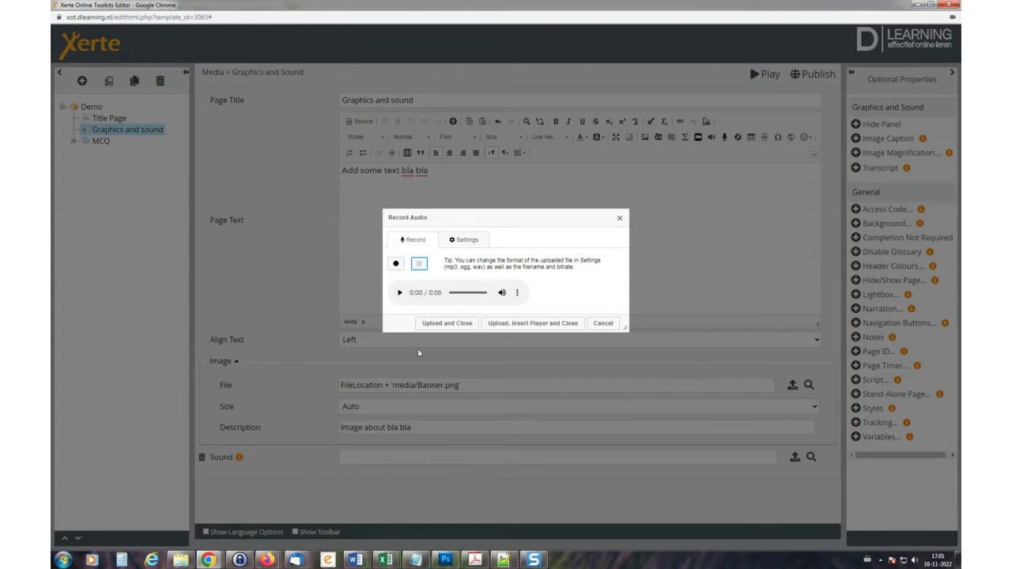
{"action": "left_click", "coordinate": [459, 325]}
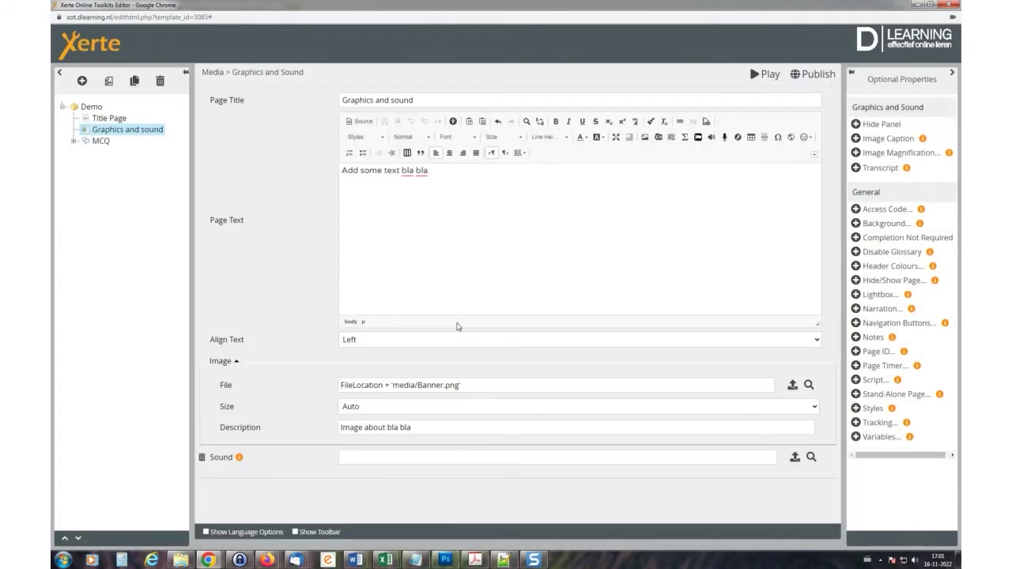
- Set the Sound property's file to the uploaded recording from the media folder
{"action": "left_click", "coordinate": [701, 184]}
{"action": "left_click", "coordinate": [794, 458]}
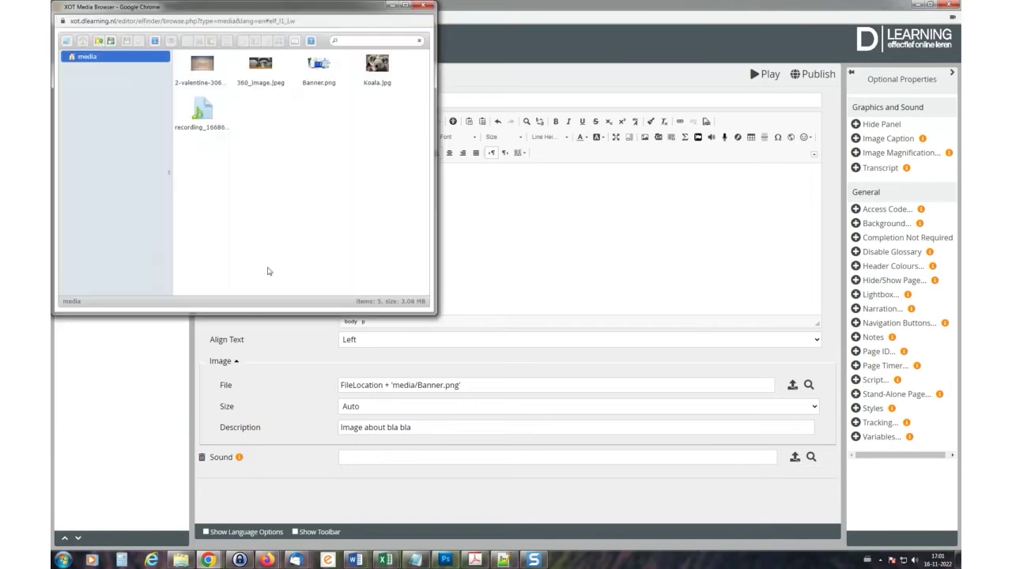
{"action": "double_click", "coordinate": [202, 118]}
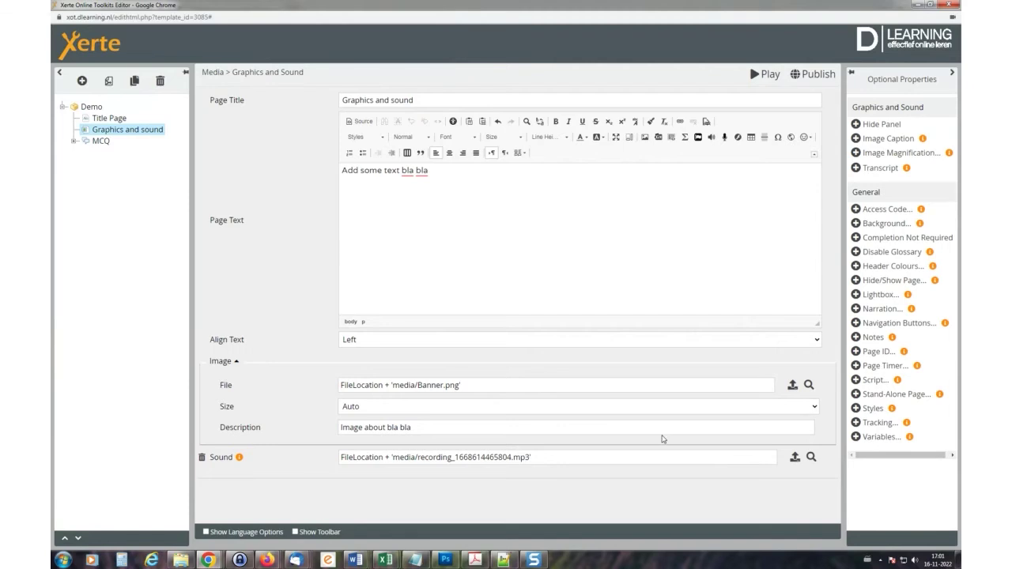
- Publish the learning object, preview the Graphics and sound page in an enlarged window, and close the preview
{"action": "left_click", "coordinate": [822, 74]}
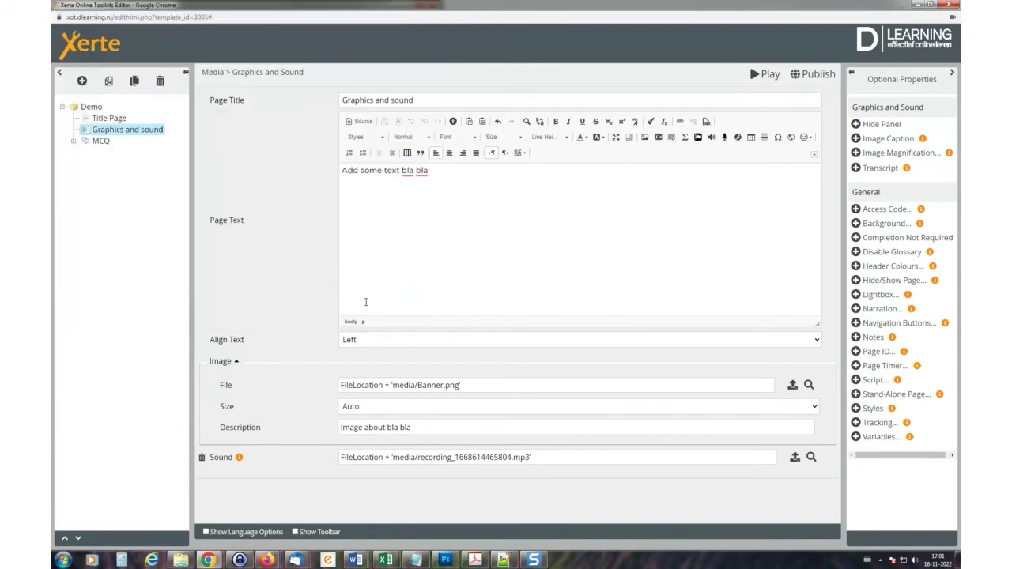
{"action": "left_click", "coordinate": [764, 74]}
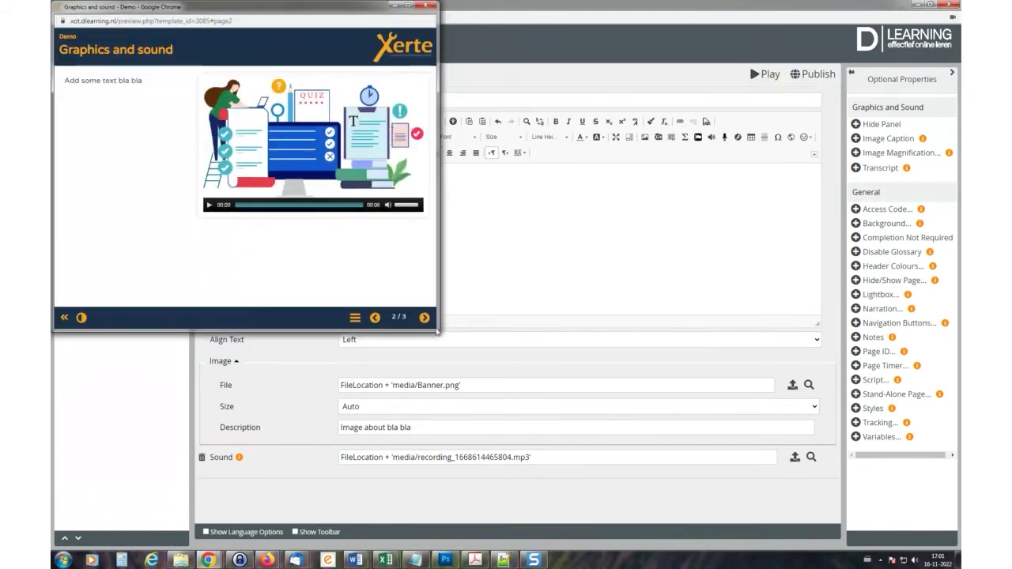
{"action": "left_click_drag", "start_coordinate": [436, 329], "coordinate": [572, 365]}
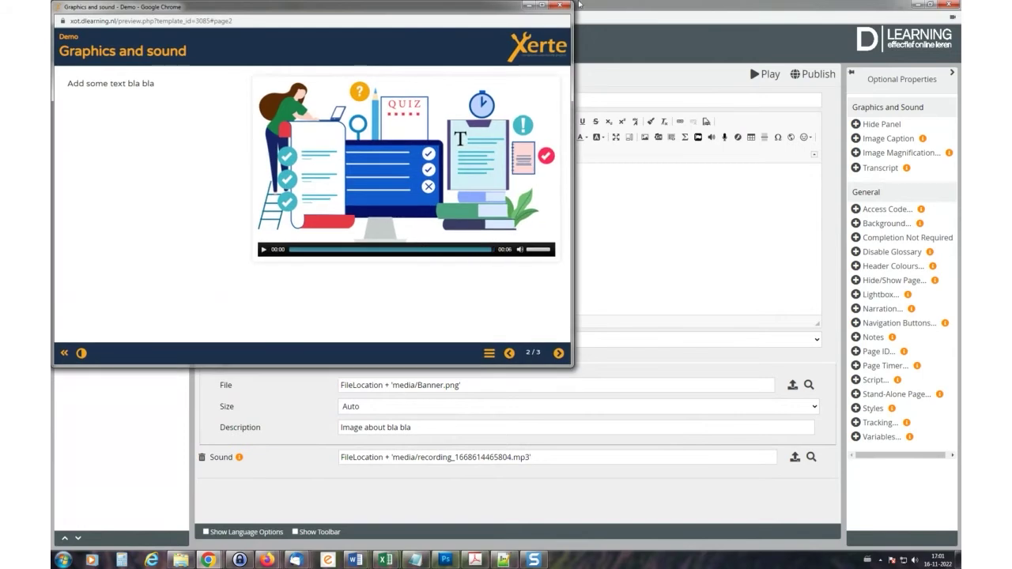
{"action": "left_click", "coordinate": [562, 8]}
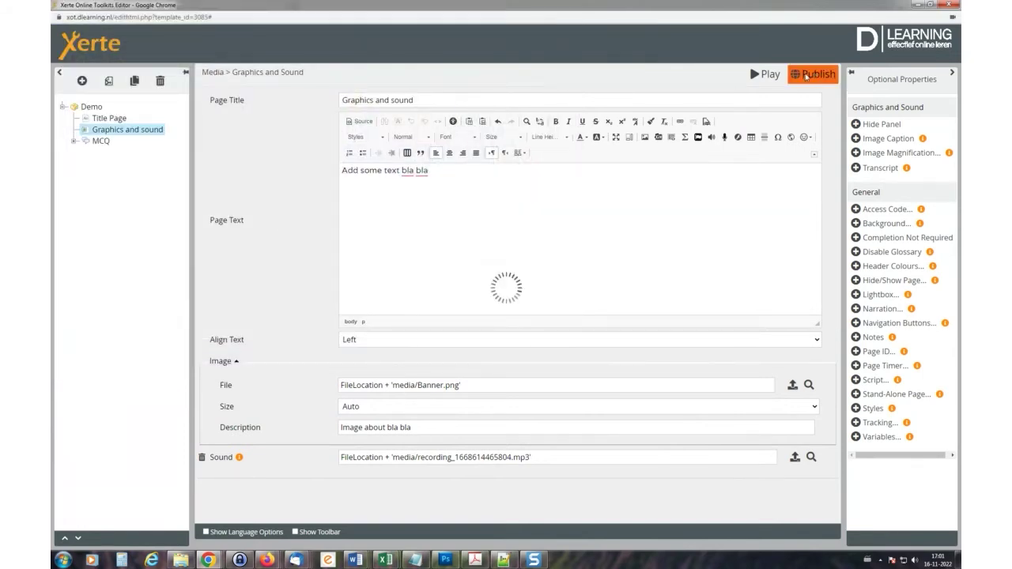
- Preview the Graphics and sound page again full screen, briefly play the recording under the image, and close the preview
{"action": "left_click", "coordinate": [768, 74]}
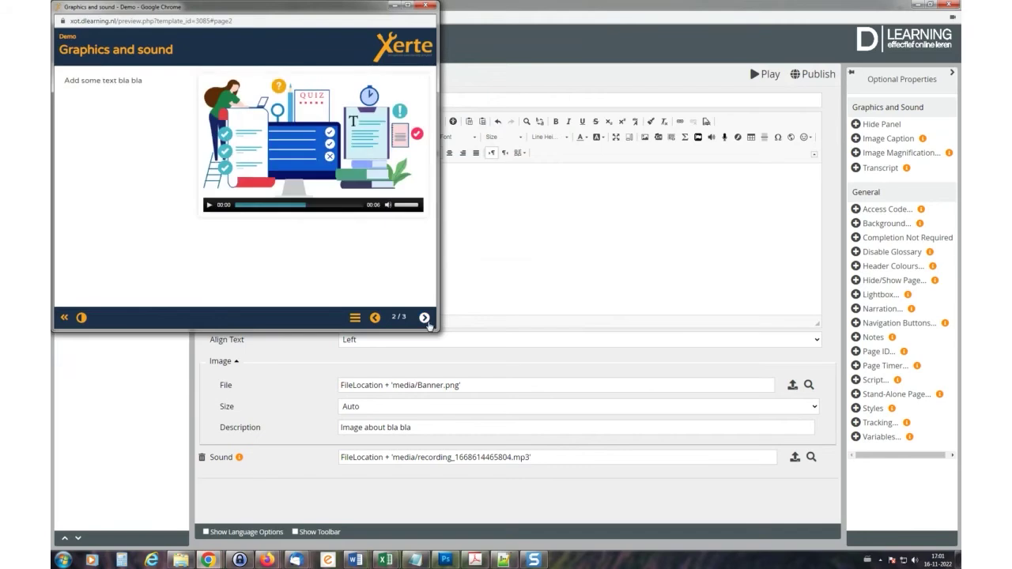
{"action": "left_click", "coordinate": [409, 5]}
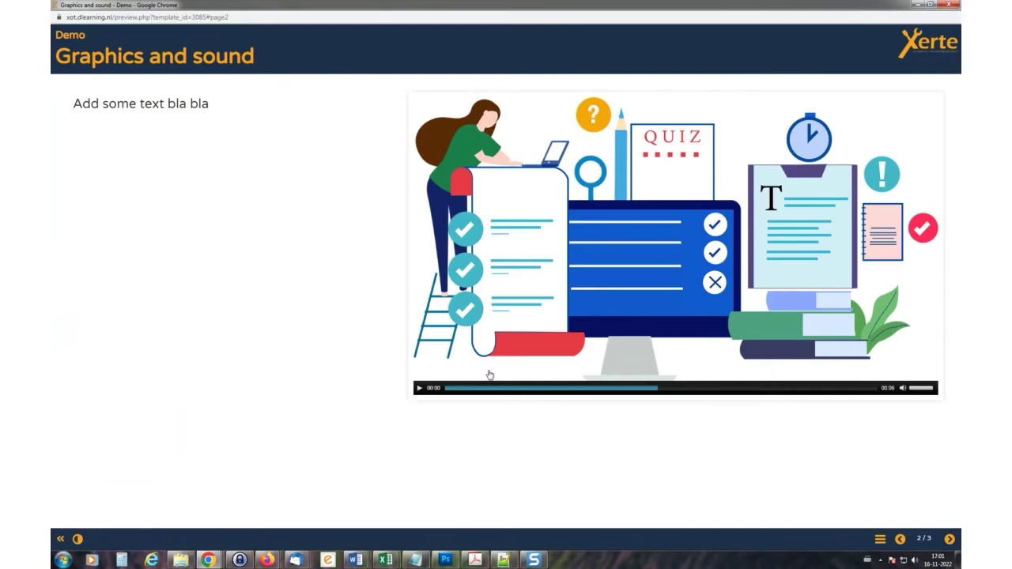
{"action": "left_click", "coordinate": [419, 388]}
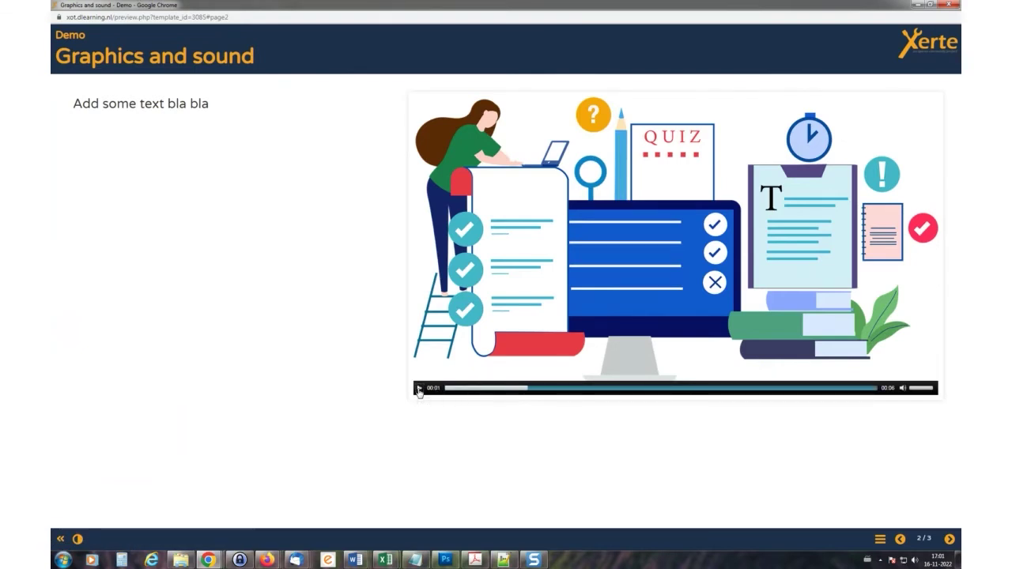
{"action": "left_click", "coordinate": [419, 388]}
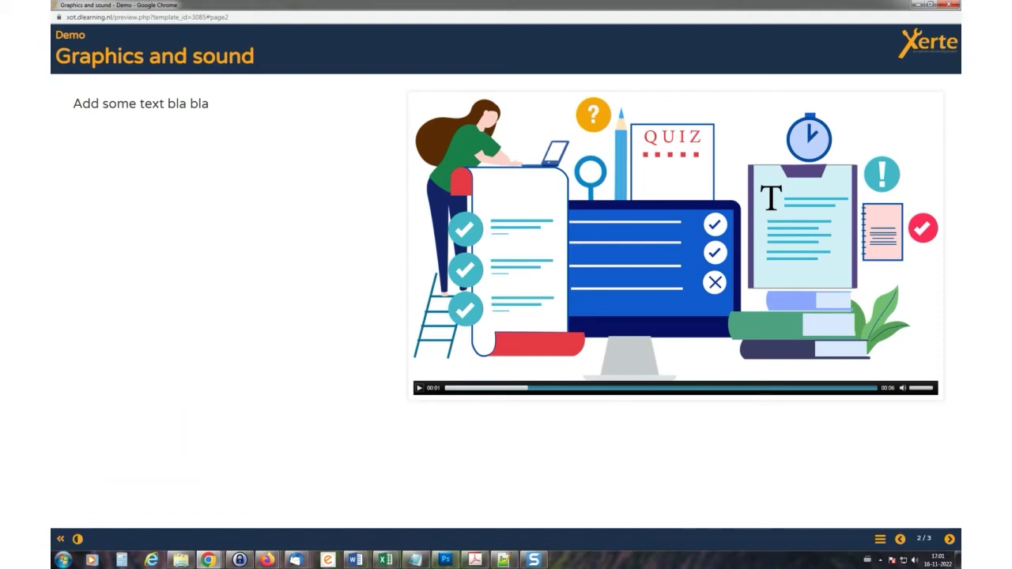
{"action": "left_click", "coordinate": [950, 5]}
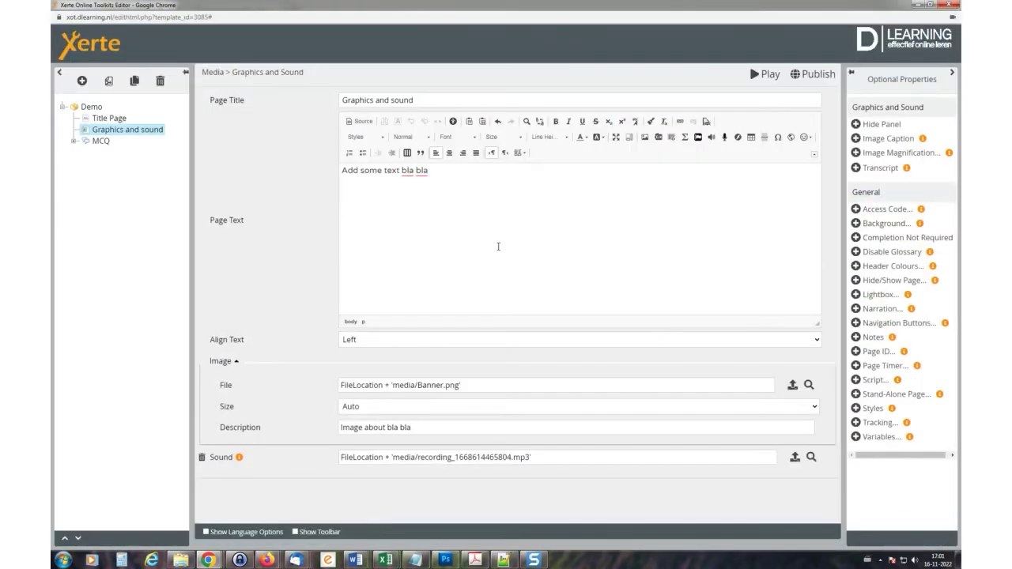
- Record a second audio clip in the Page Text editor and upload it with a player inserted below the text
{"action": "left_click", "coordinate": [815, 156]}
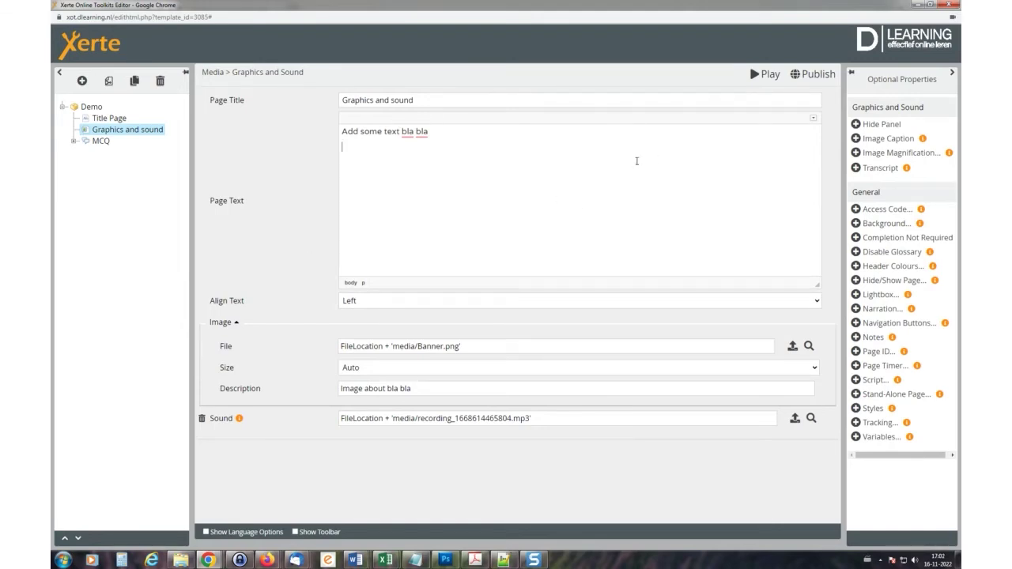
{"action": "left_click", "coordinate": [813, 118]}
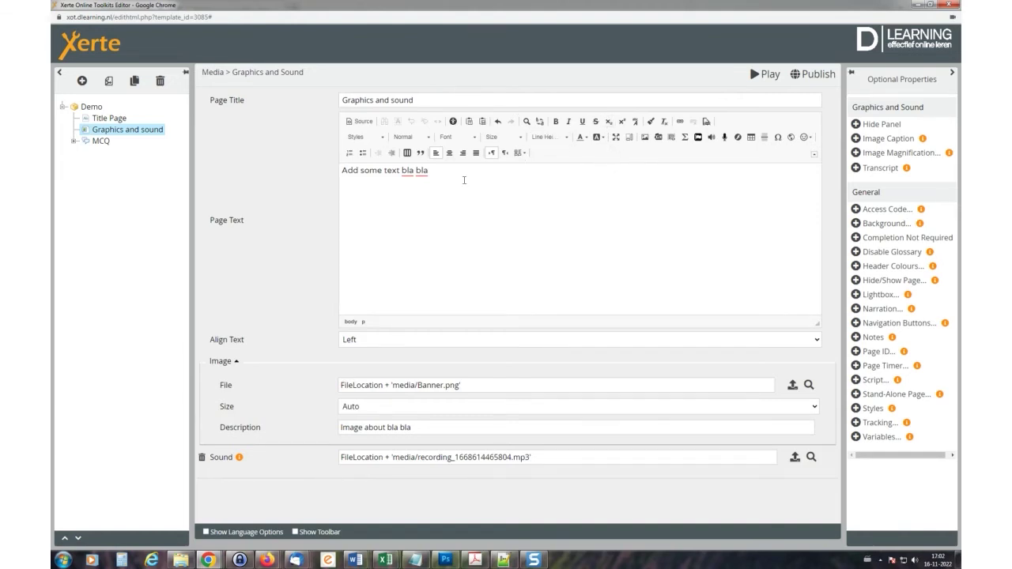
{"action": "left_click", "coordinate": [725, 137]}
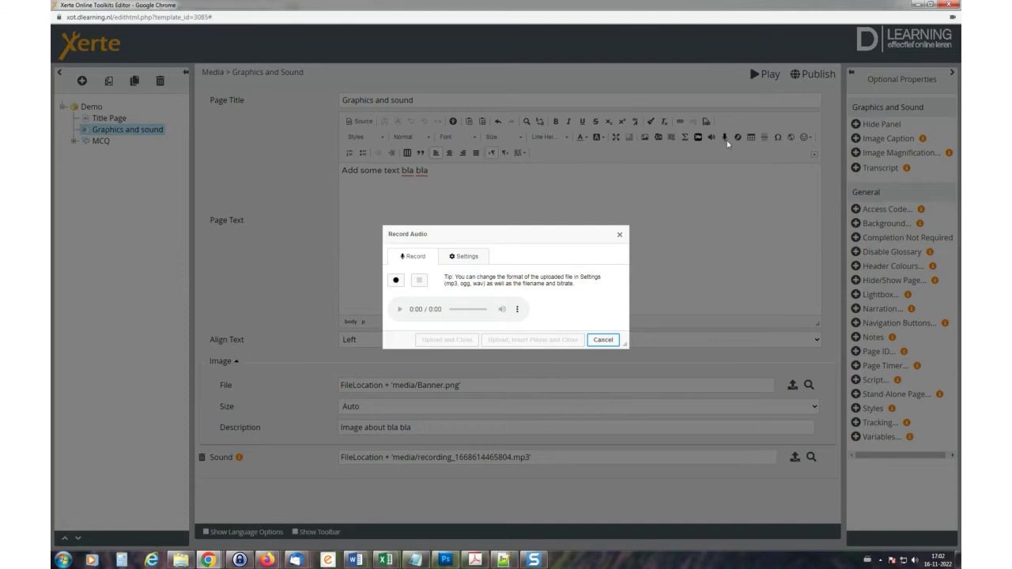
{"action": "left_click", "coordinate": [396, 281]}
{"action": "left_click", "coordinate": [420, 281]}
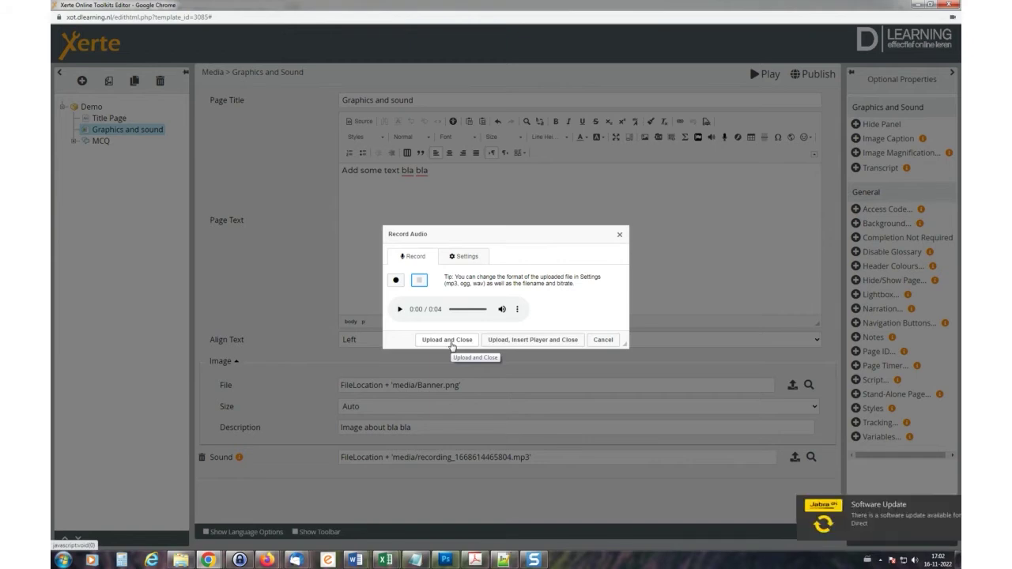
{"action": "left_click", "coordinate": [542, 341]}
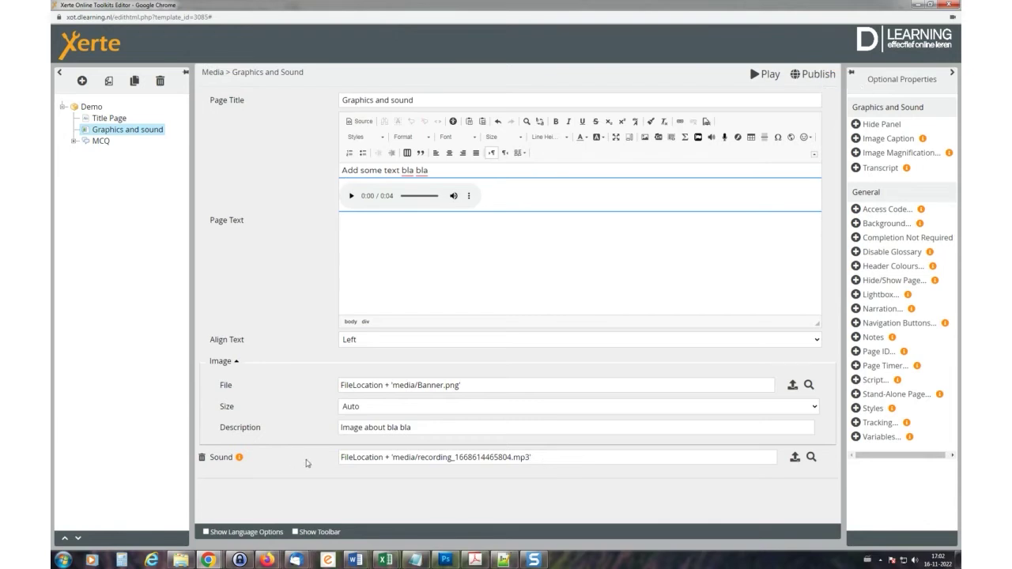
- Remove the optional Sound property and preview the page in an enlarged window, playing the recording embedded in the text
{"action": "left_click", "coordinate": [202, 461]}
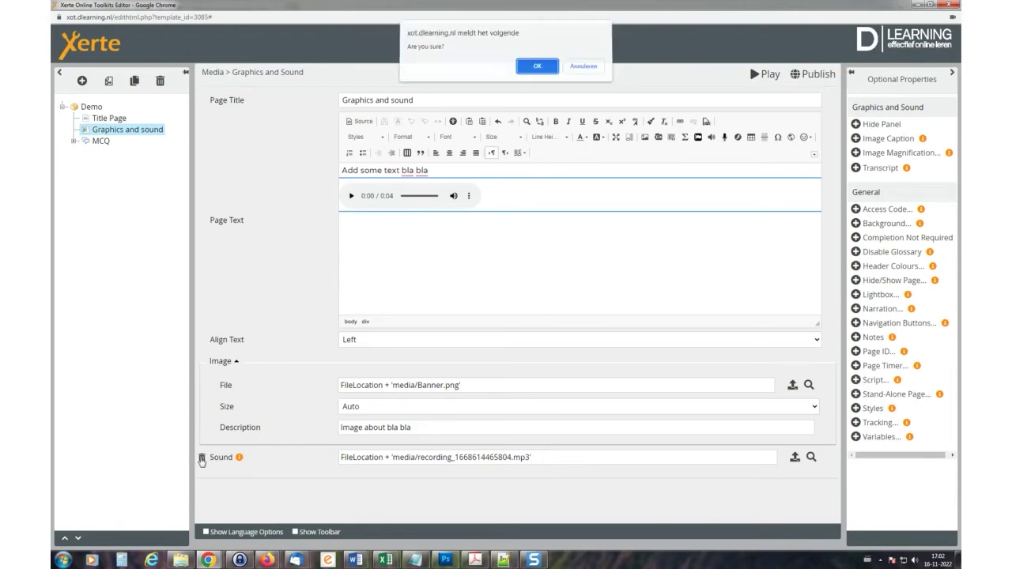
{"action": "left_click", "coordinate": [535, 68]}
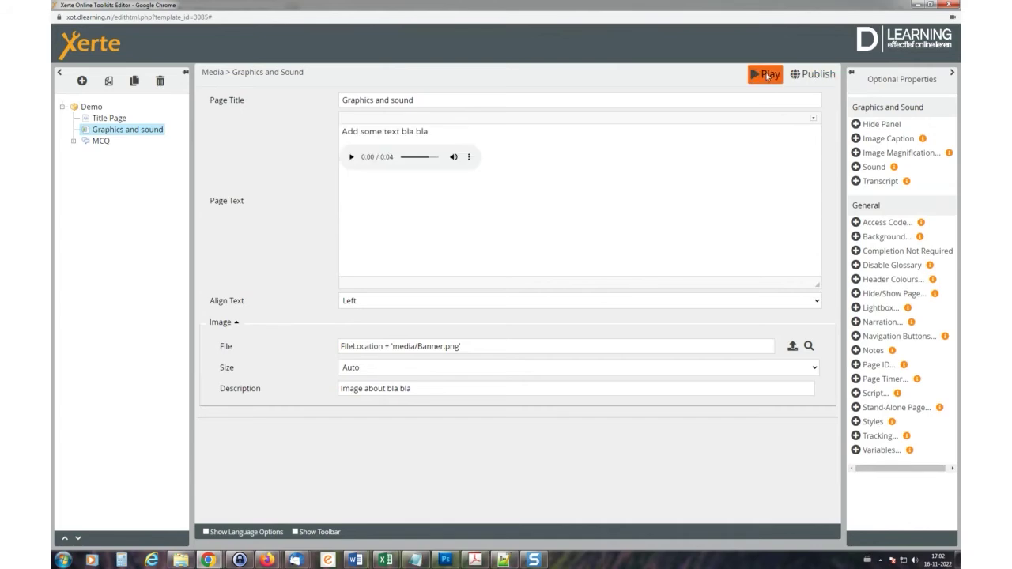
{"action": "left_click", "coordinate": [766, 74]}
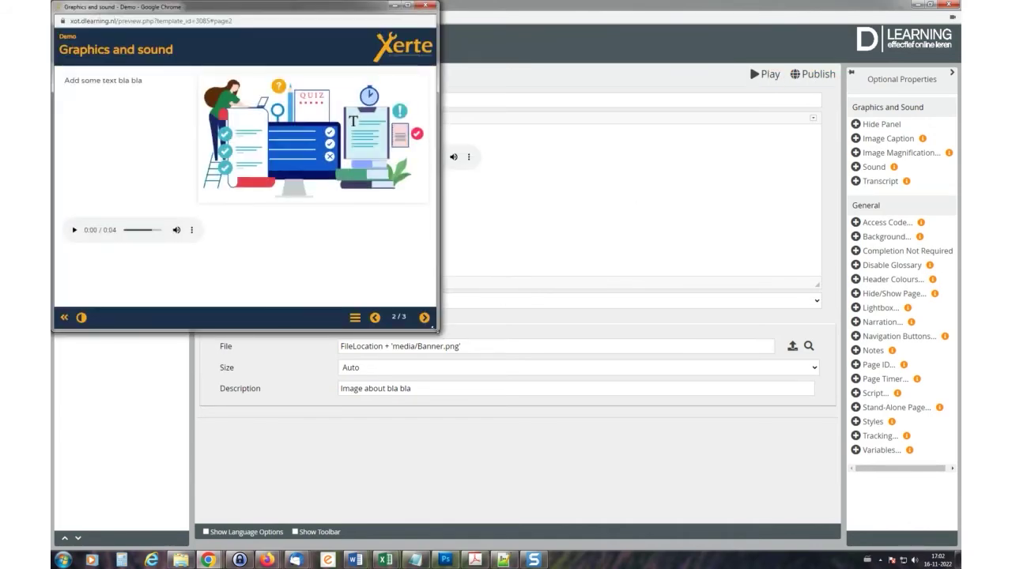
{"action": "left_click_drag", "start_coordinate": [436, 329], "coordinate": [767, 458]}
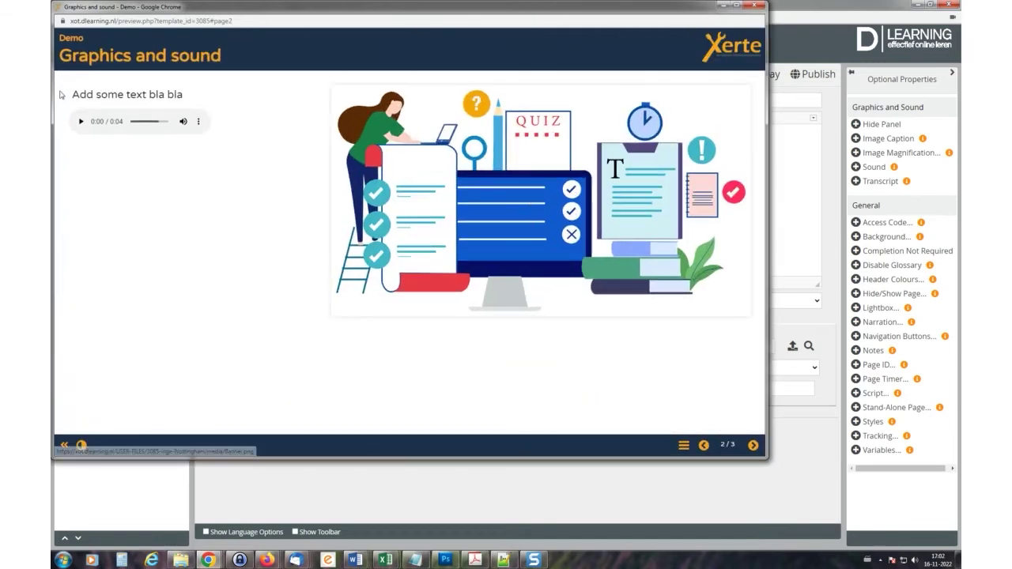
{"action": "left_click", "coordinate": [79, 122]}
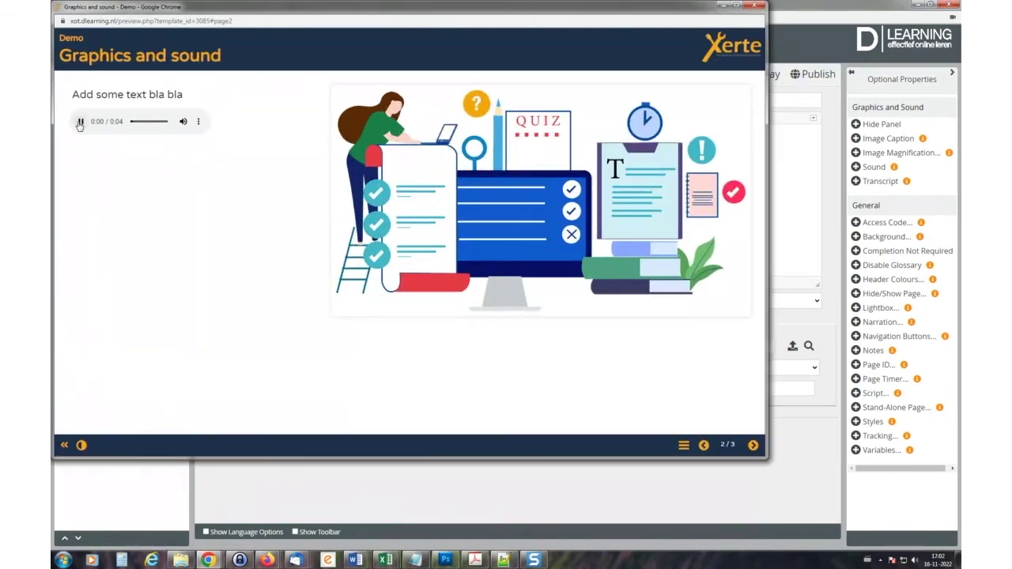
{"action": "left_click", "coordinate": [754, 6]}
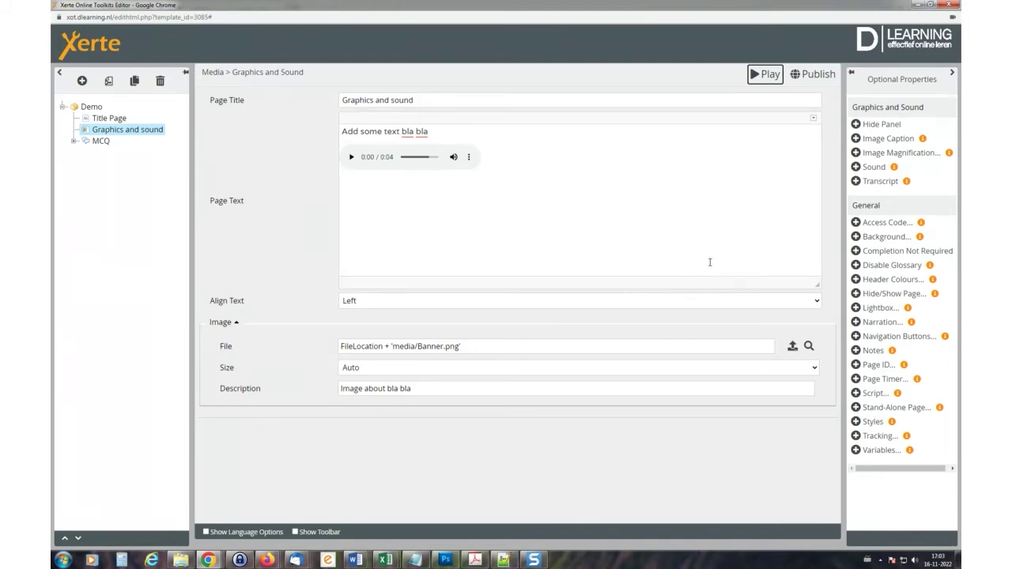
- Insert a new Interactive Video page after the MCQ page
{"action": "left_click", "coordinate": [100, 140]}
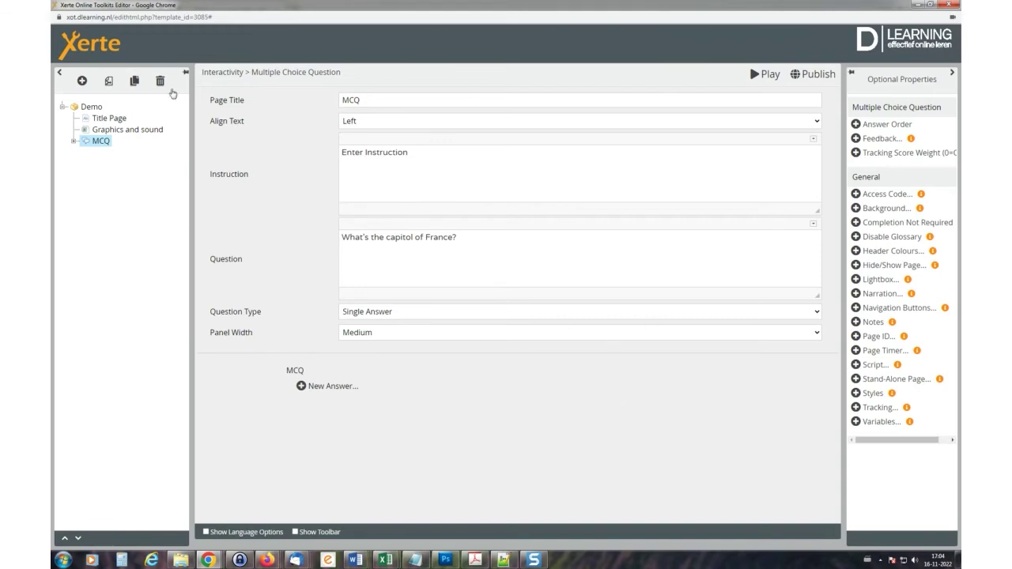
{"action": "left_click", "coordinate": [82, 82]}
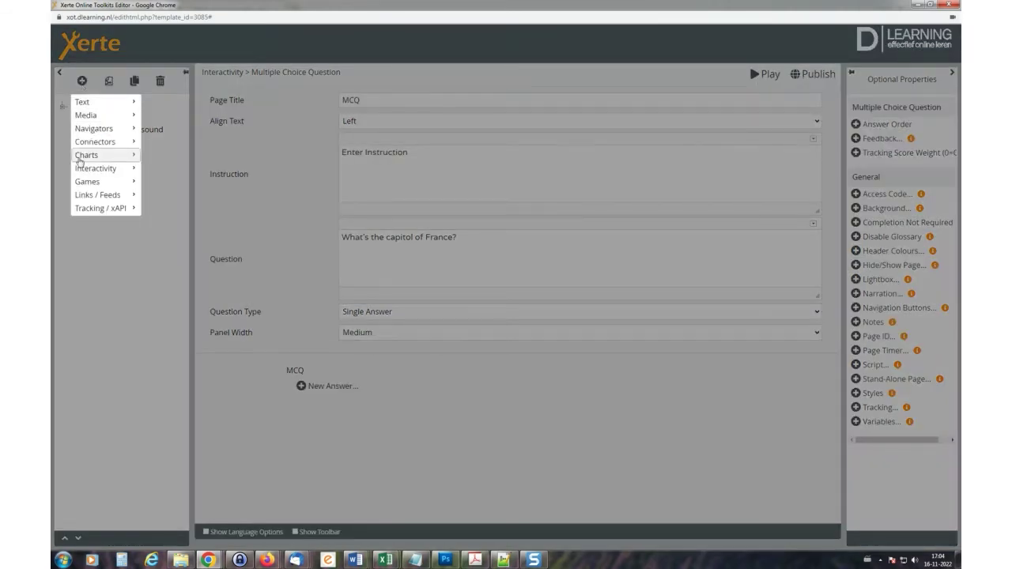
{"action": "mouse_move", "coordinate": [88, 172]}
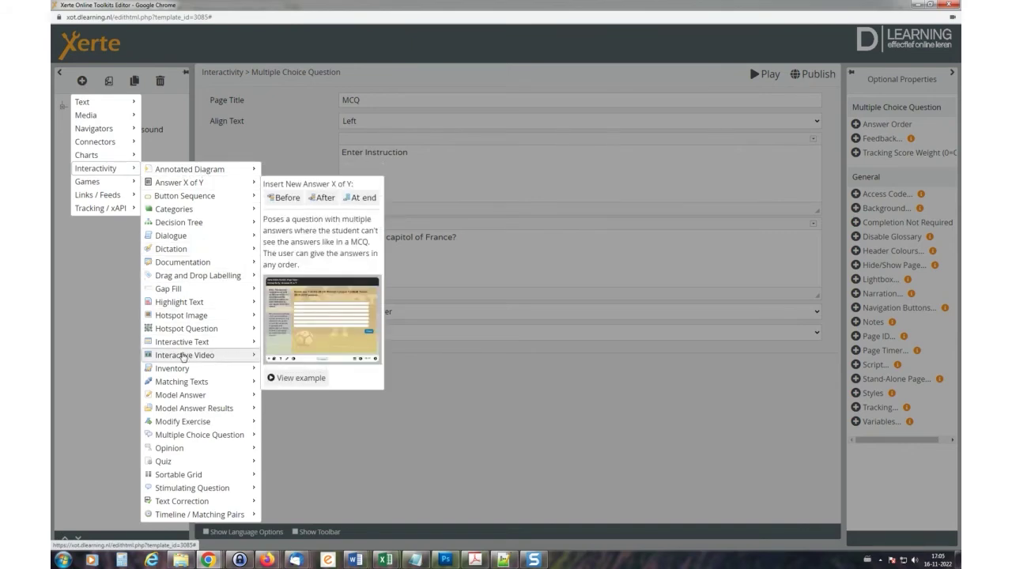
{"action": "mouse_move", "coordinate": [186, 358]}
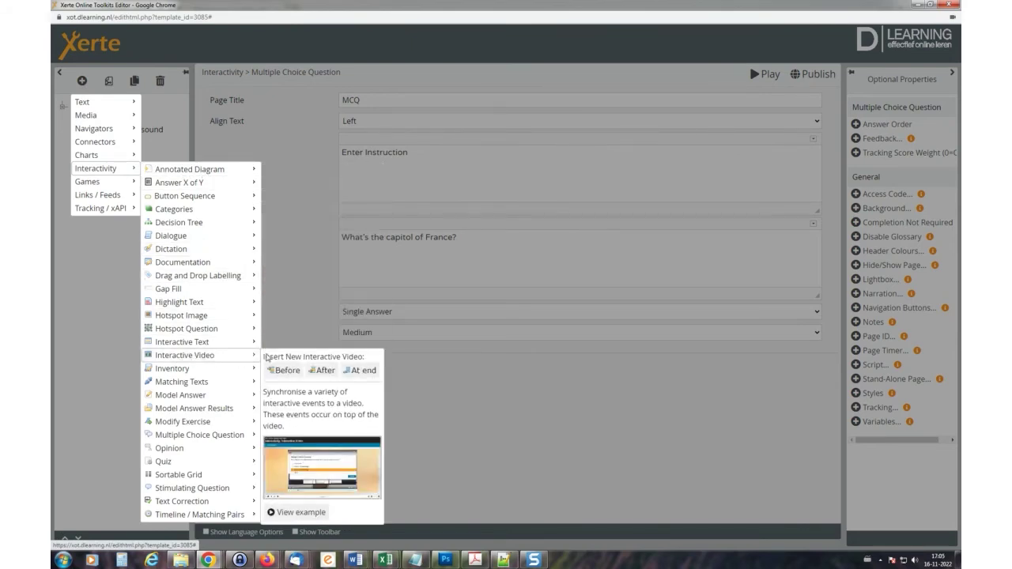
{"action": "left_click", "coordinate": [324, 371]}
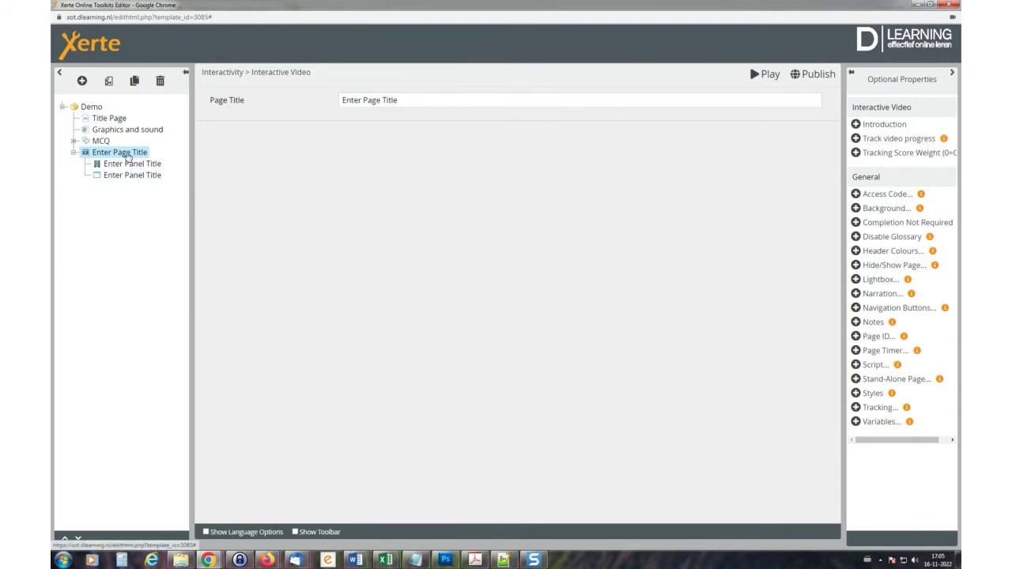
- Collapse and re-expand the Interactive Video page's subpages and expand the MCQ page's answers to compare their structures
{"action": "left_click", "coordinate": [72, 153]}
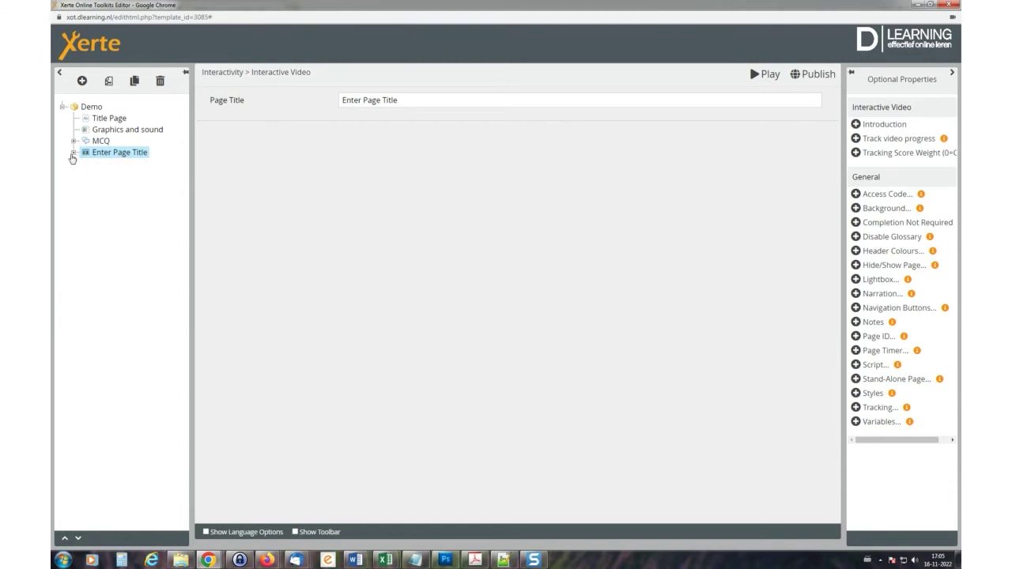
{"action": "left_click", "coordinate": [72, 154]}
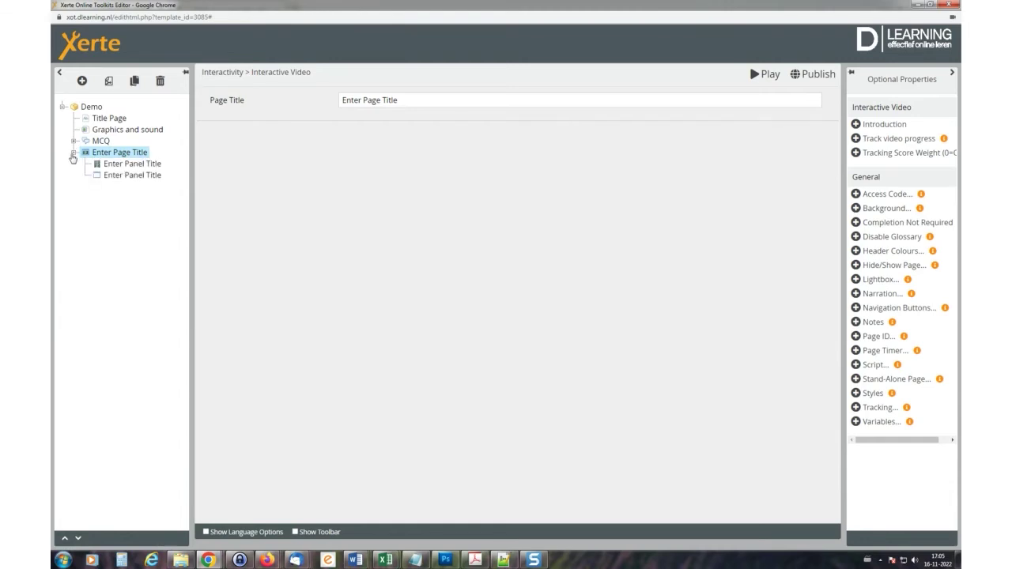
{"action": "left_click", "coordinate": [73, 141]}
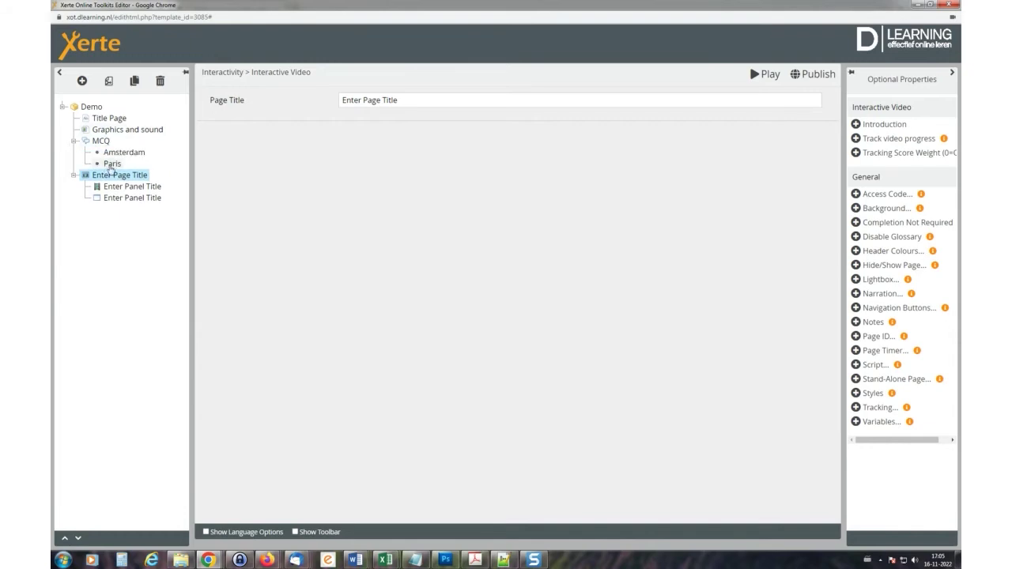
- Collapse the MCQ page's answers and title the new Interactive Video page "Interactive video"
{"action": "left_click", "coordinate": [74, 142]}
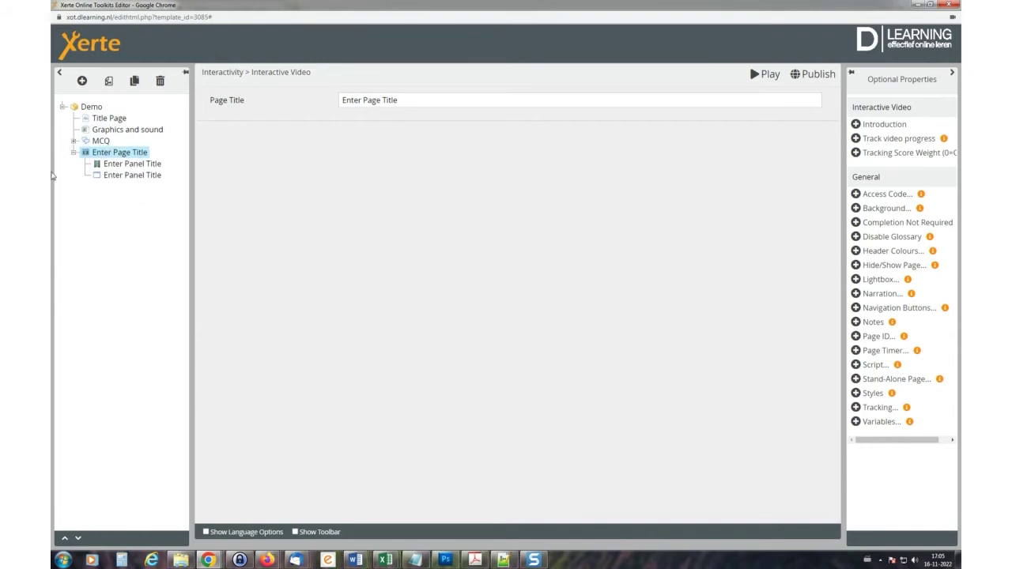
{"action": "left_click_drag", "start_coordinate": [403, 100], "coordinate": [271, 82]}
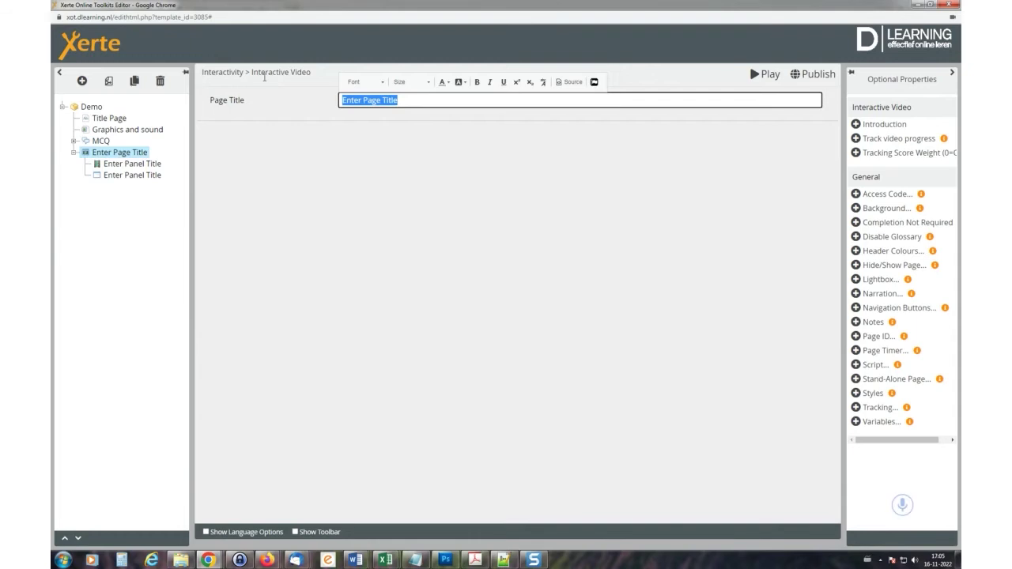
{"action": "type", "text": "Inte"}
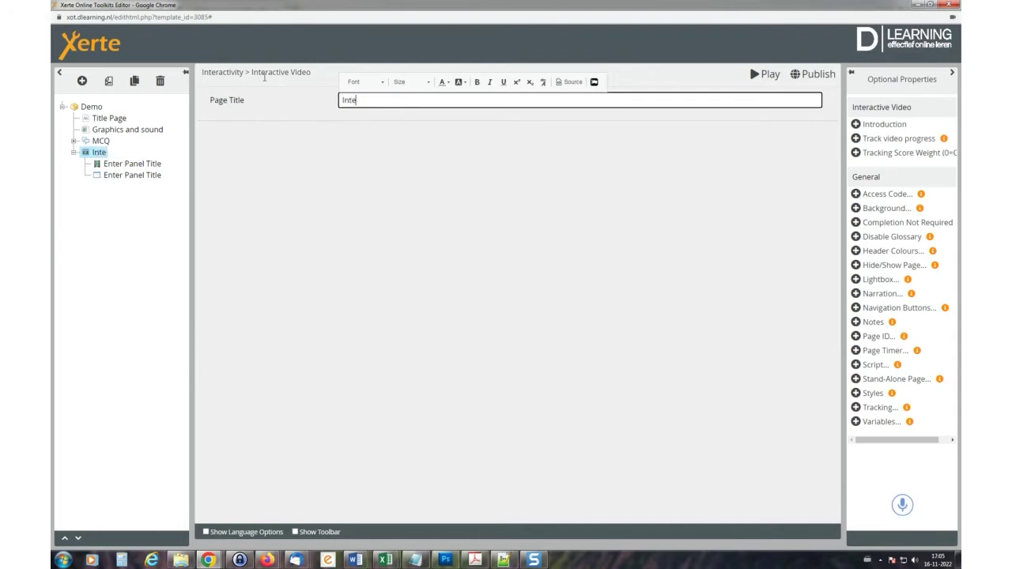
{"action": "type", "text": "ractive video"}
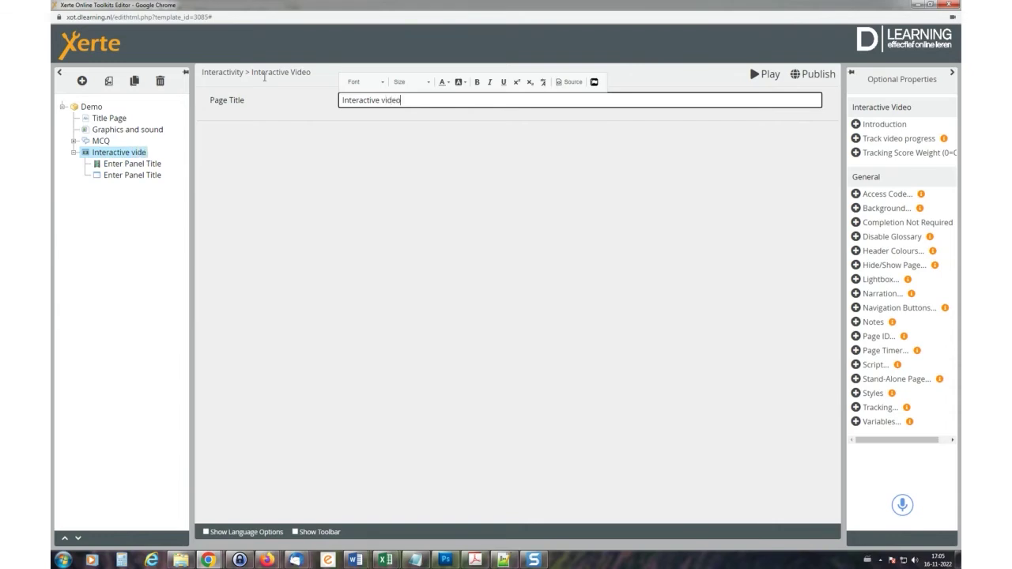
{"action": "left_click", "coordinate": [340, 193]}
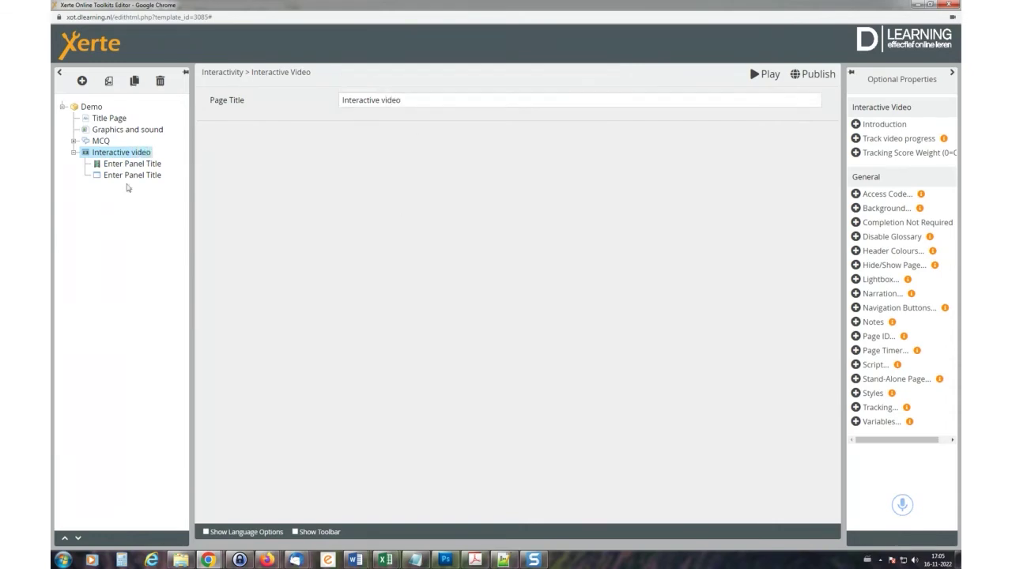
- Title the Interactive Video page's media panel "Video"
{"action": "left_click", "coordinate": [133, 164]}
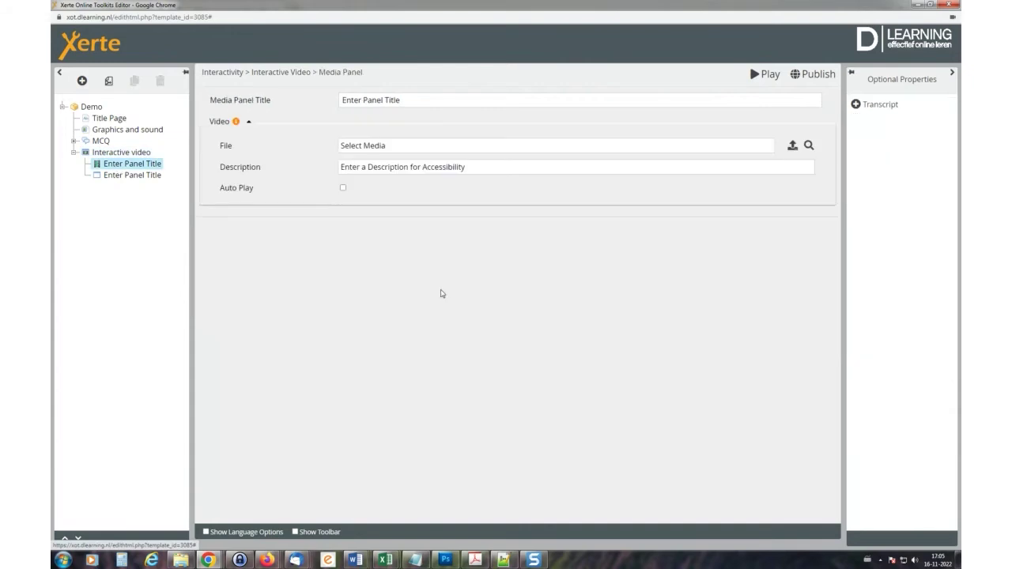
{"action": "left_click", "coordinate": [414, 101]}
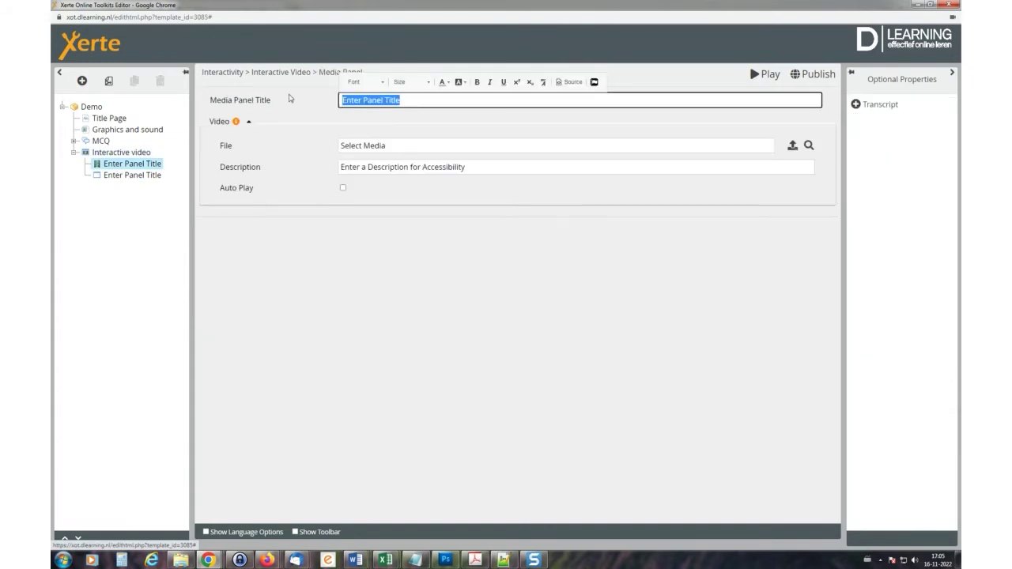
{"action": "type", "text": "Video"}
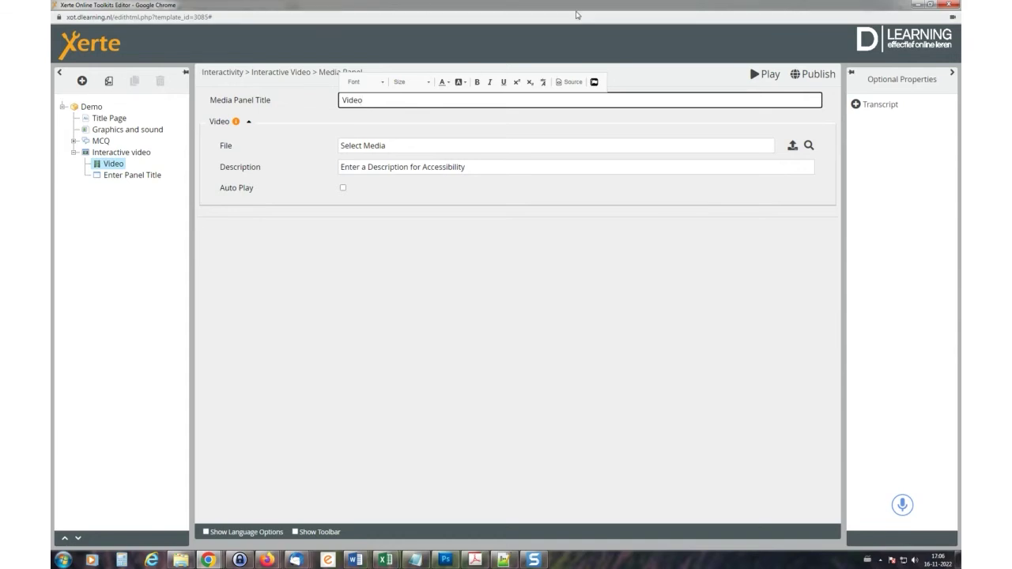
- Switch to a new browser tab, open youtube.com and search it for "sakai"
{"action": "left_click_drag", "start_coordinate": [580, 11], "coordinate": [956, 120]}
{"action": "left_click", "coordinate": [178, 8]}
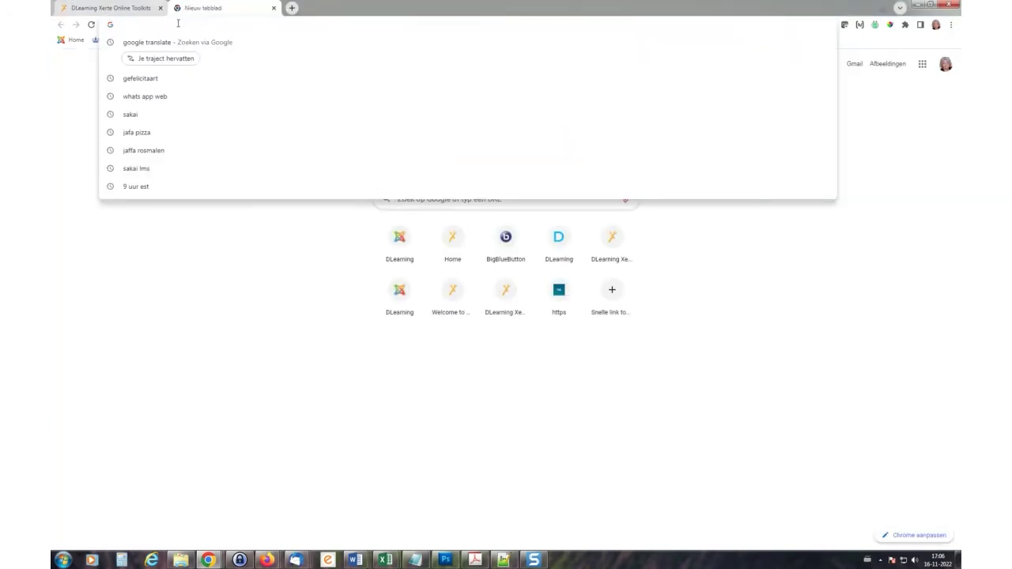
{"action": "type", "text": "youtube.com"}
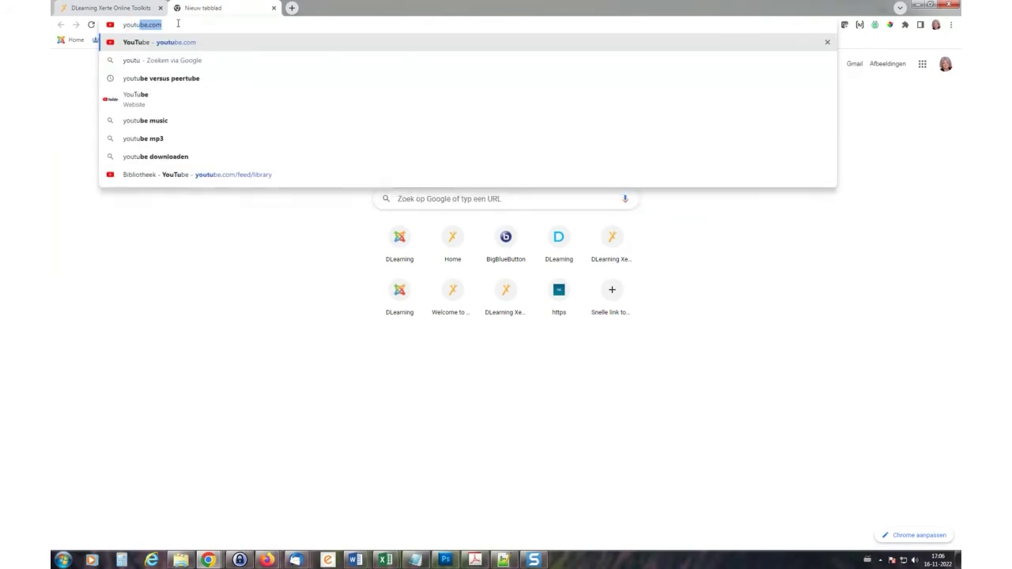
{"action": "key", "text": "Return"}
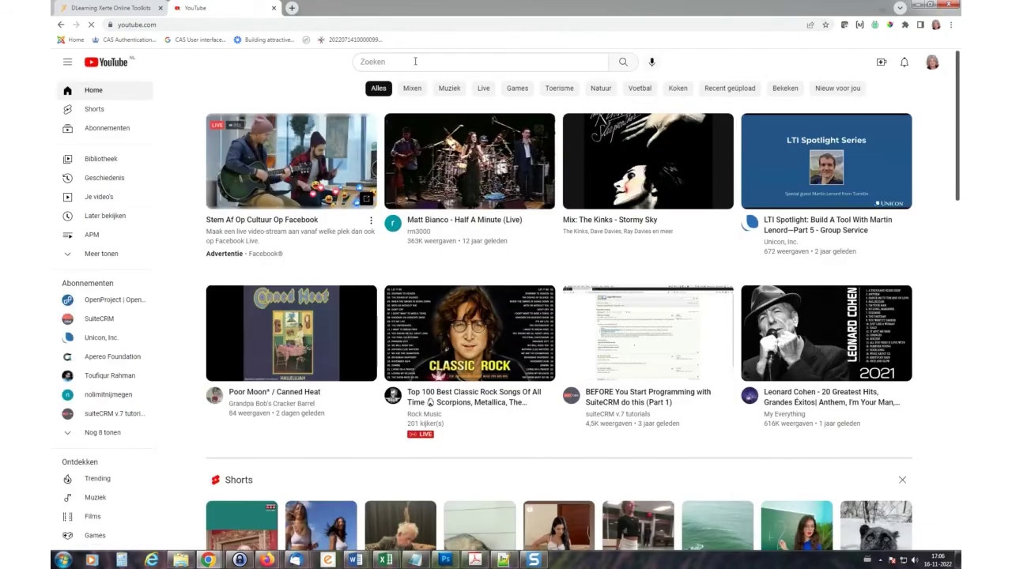
{"action": "left_click", "coordinate": [411, 61]}
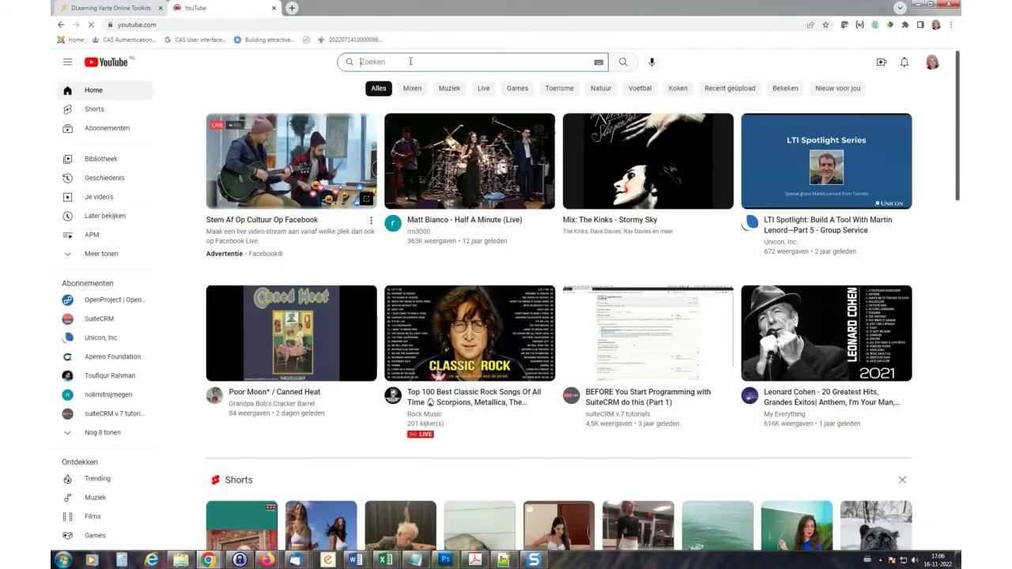
{"action": "type", "text": "sakai"}
{"action": "key", "text": "Return"}
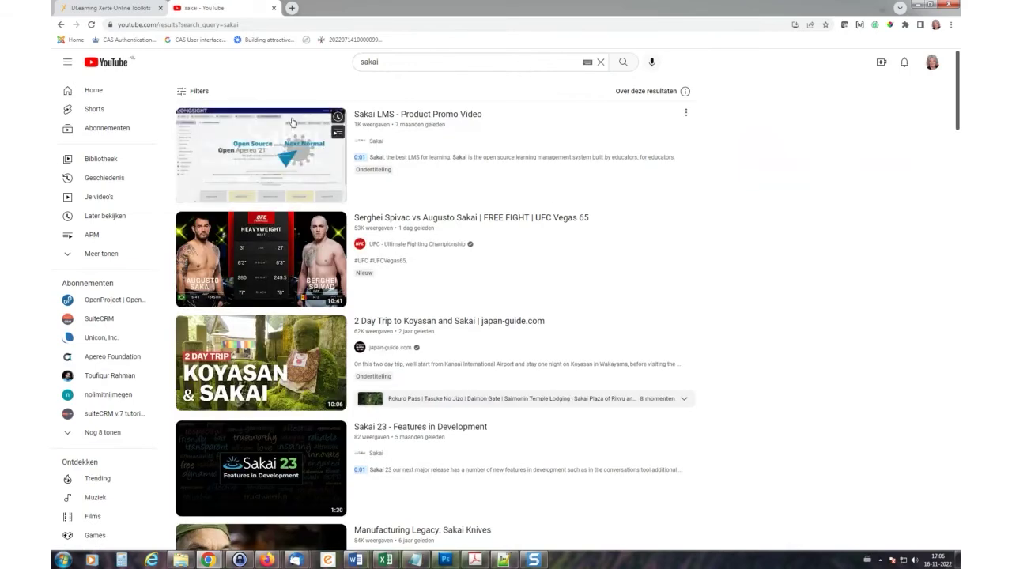
- Open the Sakai LMS - Product Promo Video, skip its advertisement, pause playback and copy the video's web address
{"action": "left_click", "coordinate": [410, 117]}
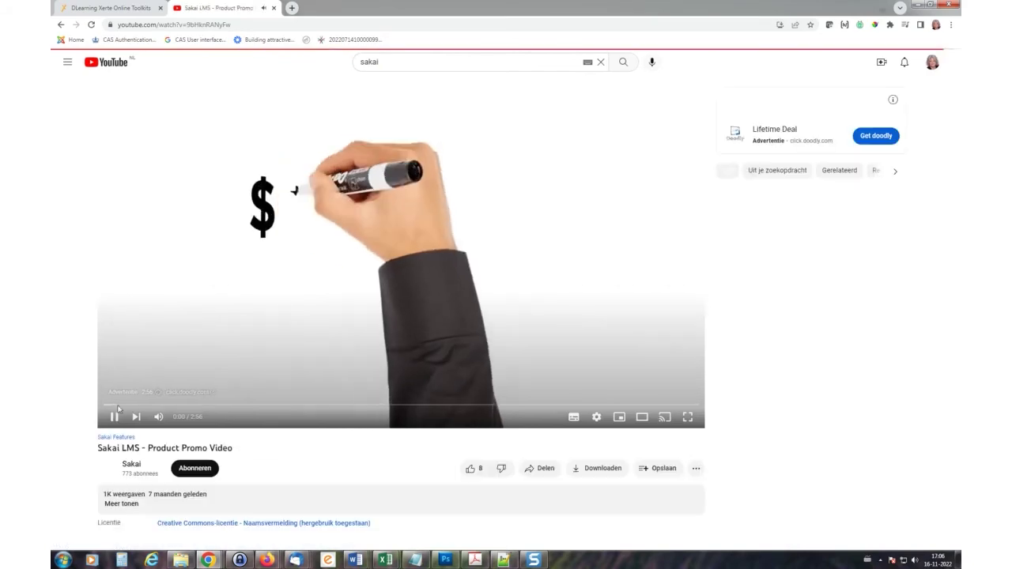
{"action": "left_click", "coordinate": [115, 419]}
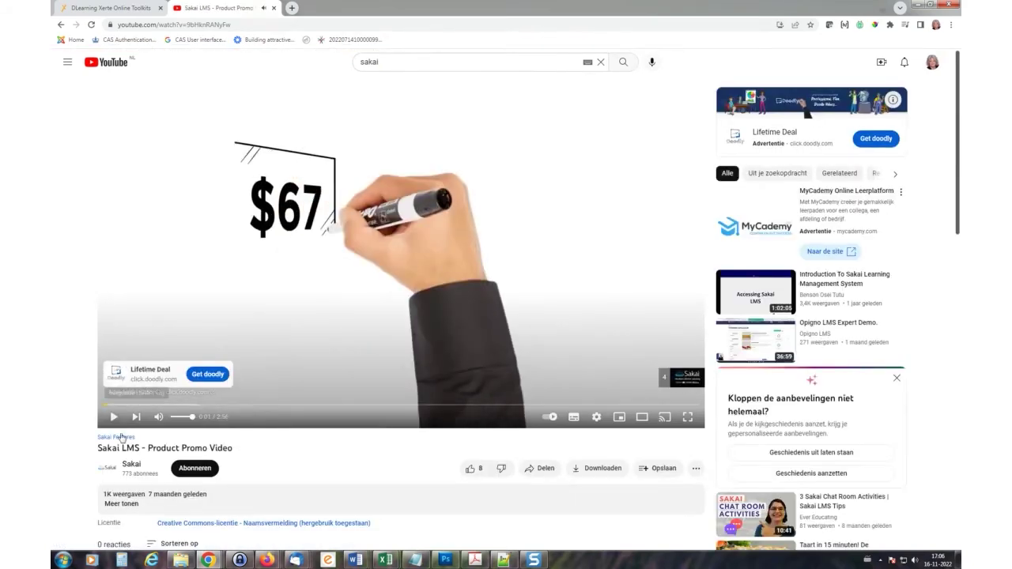
{"action": "left_click", "coordinate": [113, 416]}
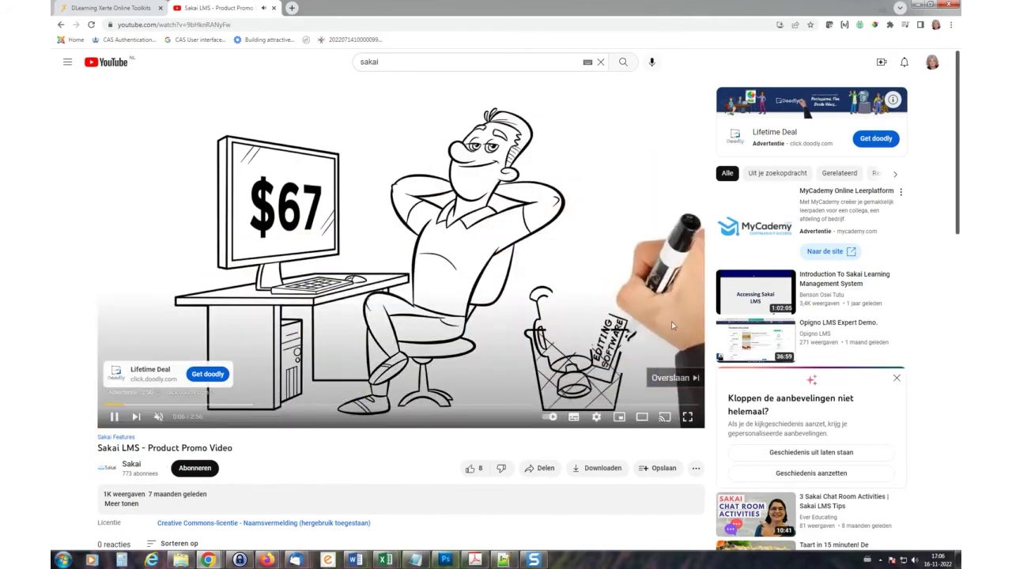
{"action": "left_click", "coordinate": [672, 378]}
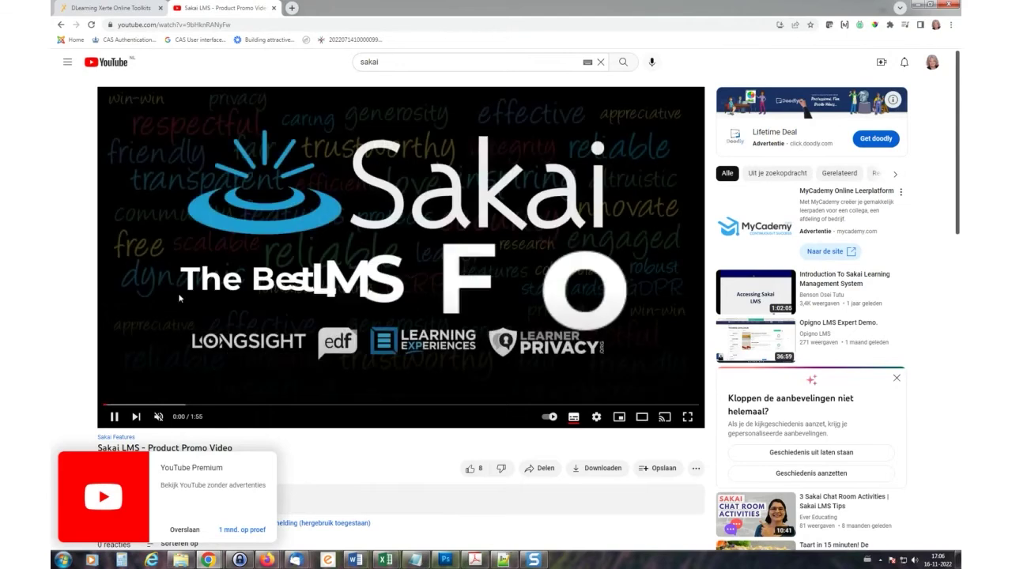
{"action": "left_click", "coordinate": [114, 417]}
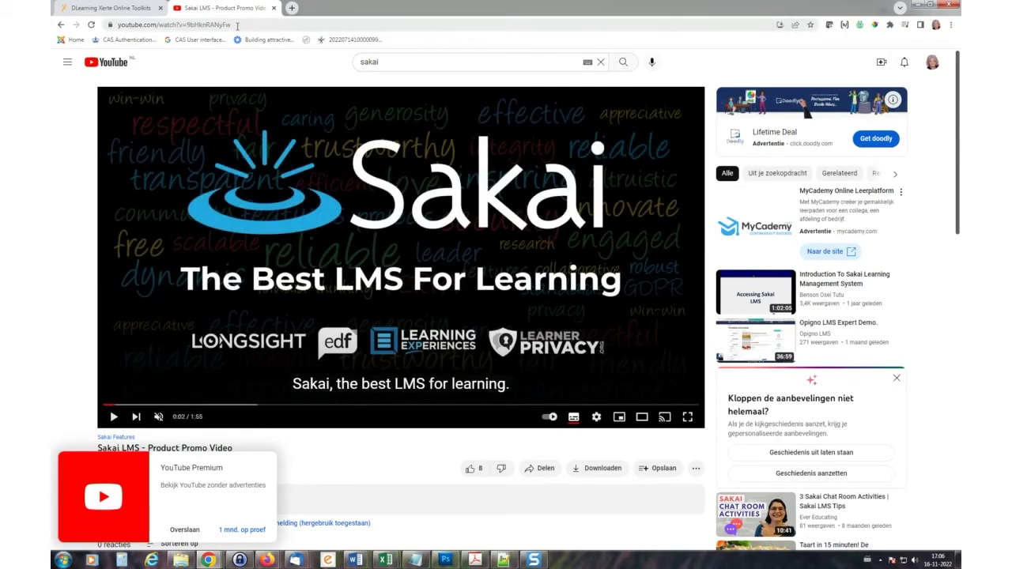
{"action": "left_click_drag", "start_coordinate": [231, 24], "coordinate": [117, 15]}
{"action": "key", "text": "ctrl+c"}
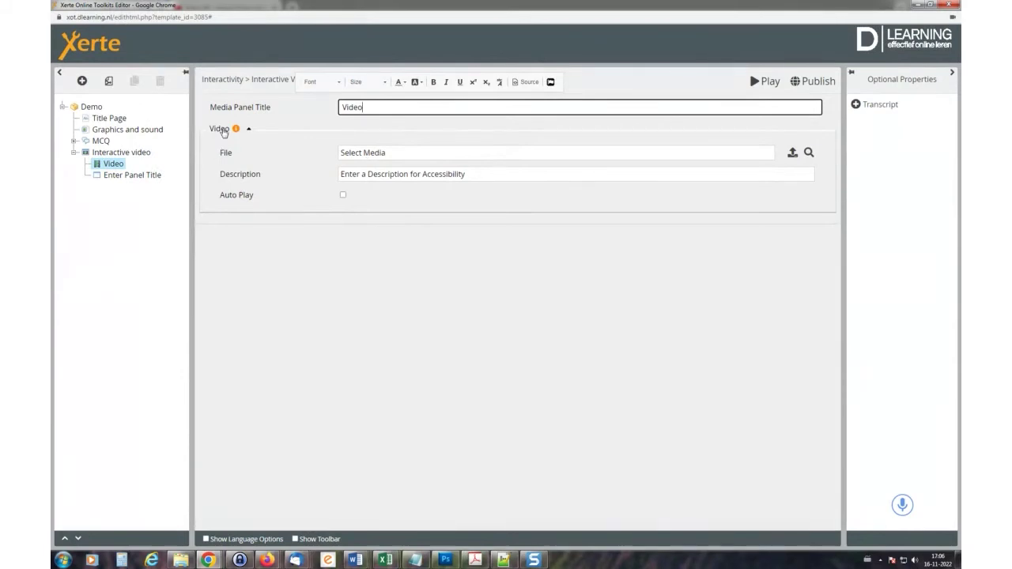
{"action": "left_click", "coordinate": [390, 154]}
{"action": "key", "text": "ctrl+a"}
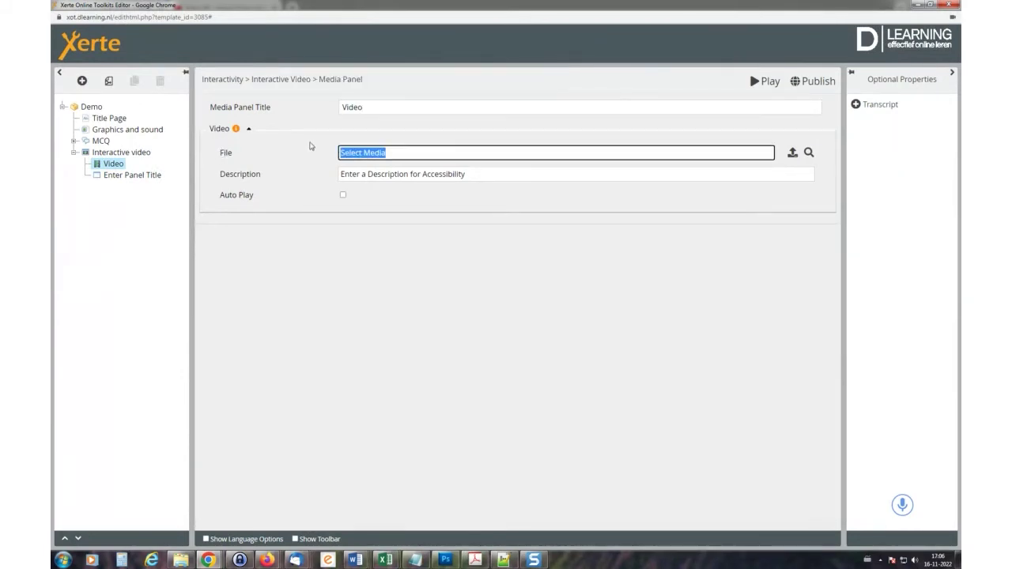
{"action": "key", "text": "ctrl+v"}
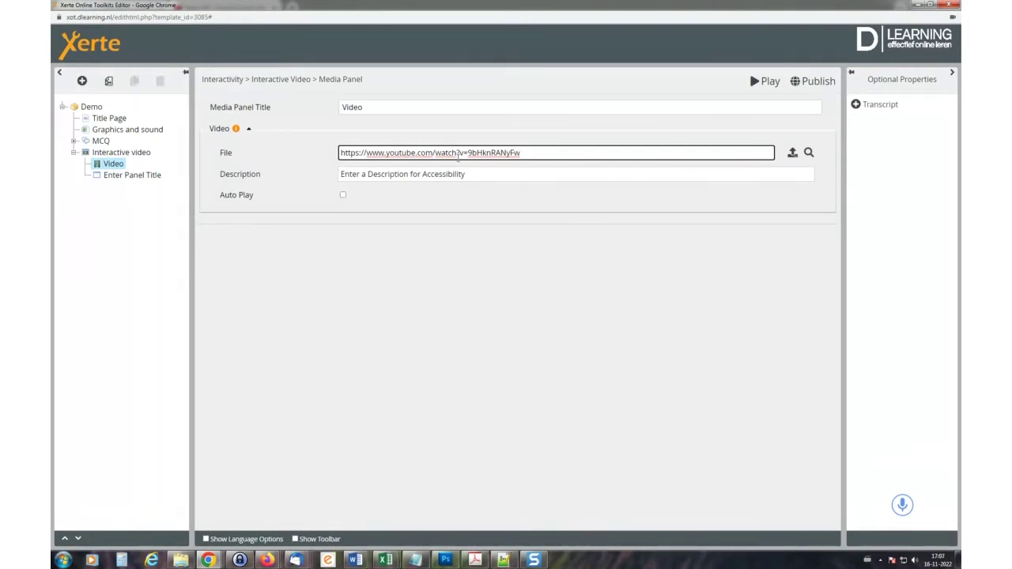
- Replace the video's accessibility description with "Video about Sakai"
{"action": "left_click_drag", "start_coordinate": [484, 173], "coordinate": [291, 163]}
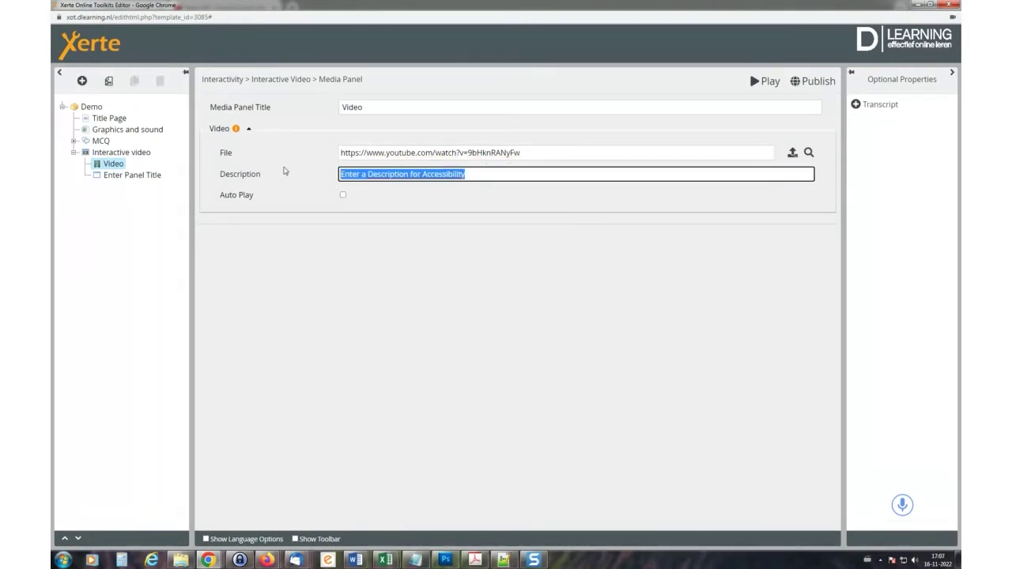
{"action": "type", "text": "Vi"}
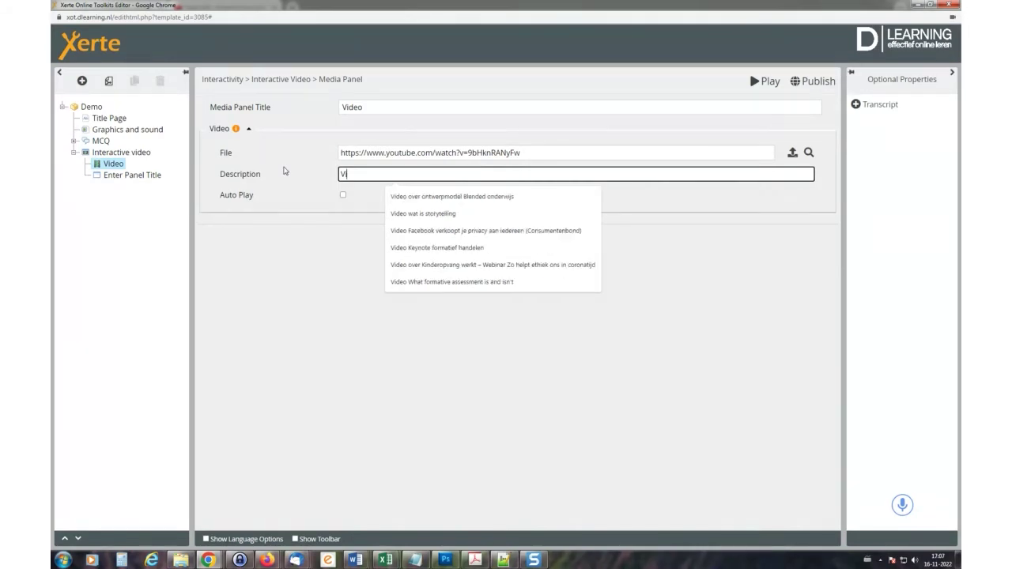
{"action": "type", "text": "do"}
{"action": "key", "text": "BackSpace"}
{"action": "type", "text": "eo about"}
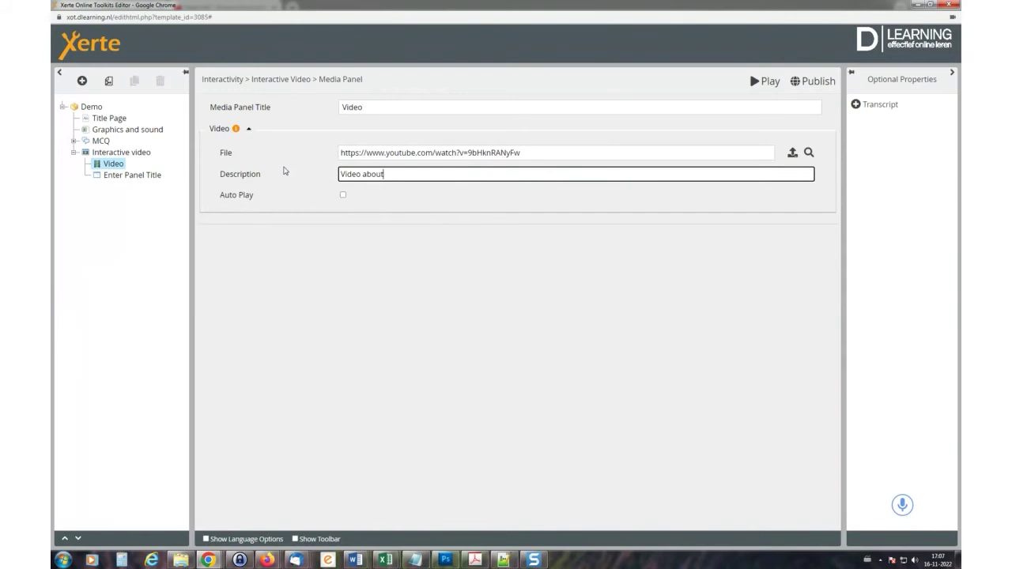
{"action": "type", "text": " Sakai"}
{"action": "left_click", "coordinate": [822, 81]}
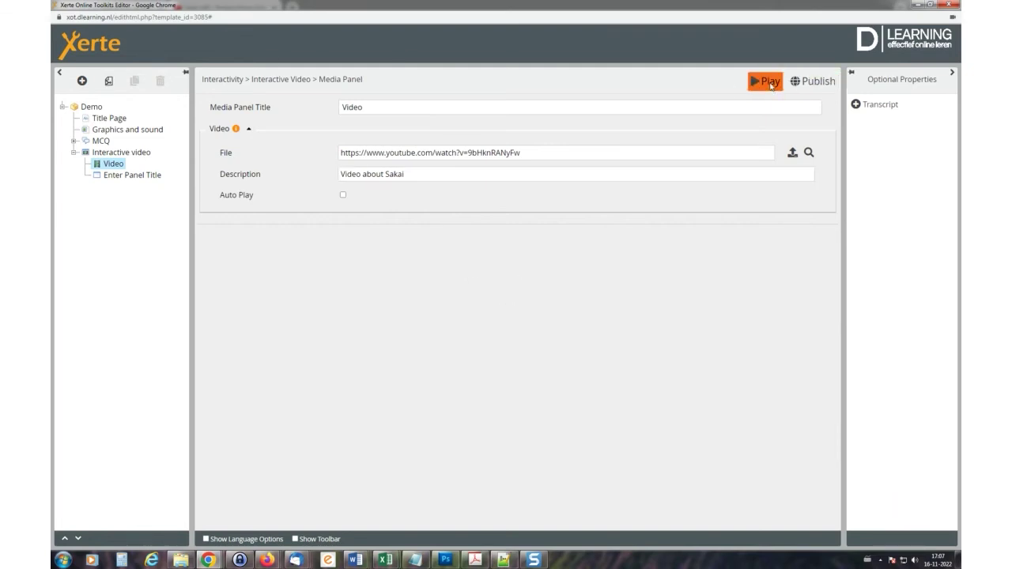
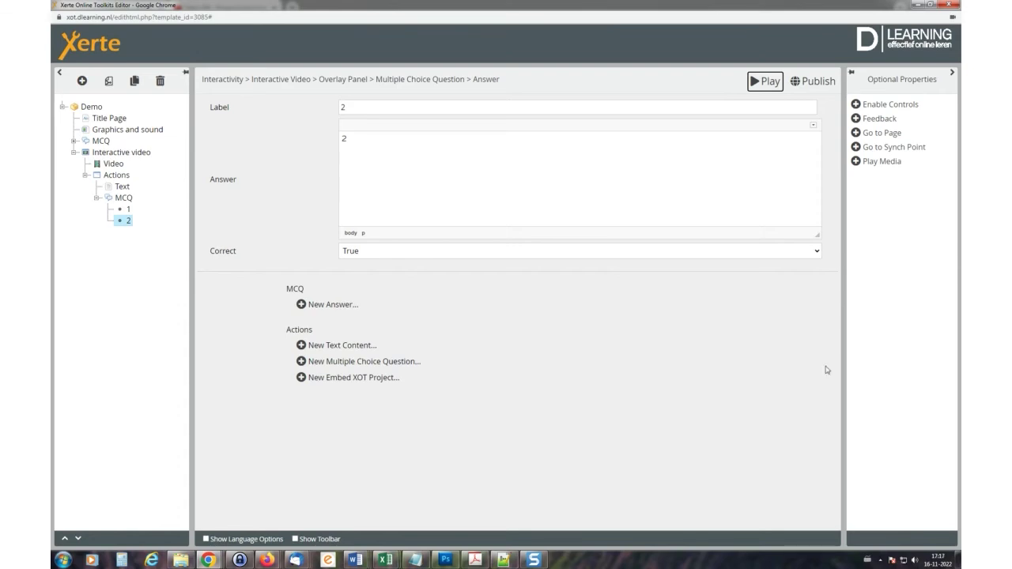
- Add the optional Styles property to the Interactive Video page and delete it again
{"action": "left_click", "coordinate": [120, 153]}
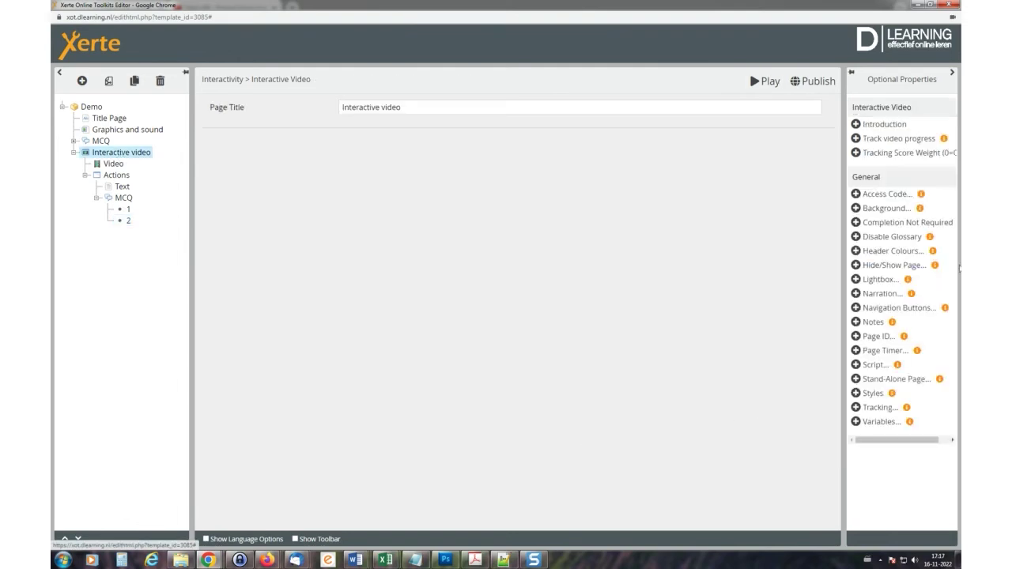
{"action": "left_click", "coordinate": [873, 393]}
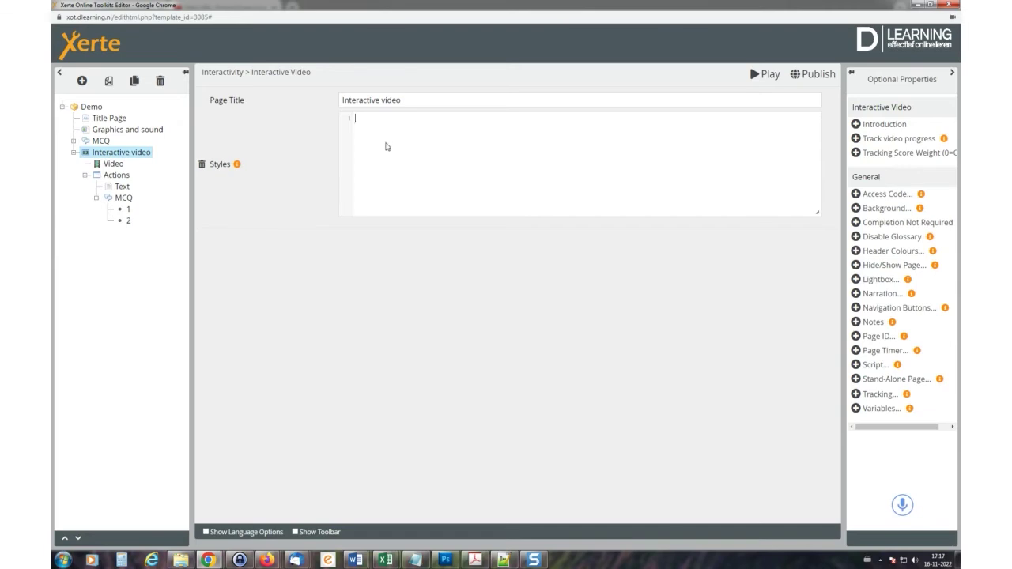
{"action": "left_click", "coordinate": [202, 165]}
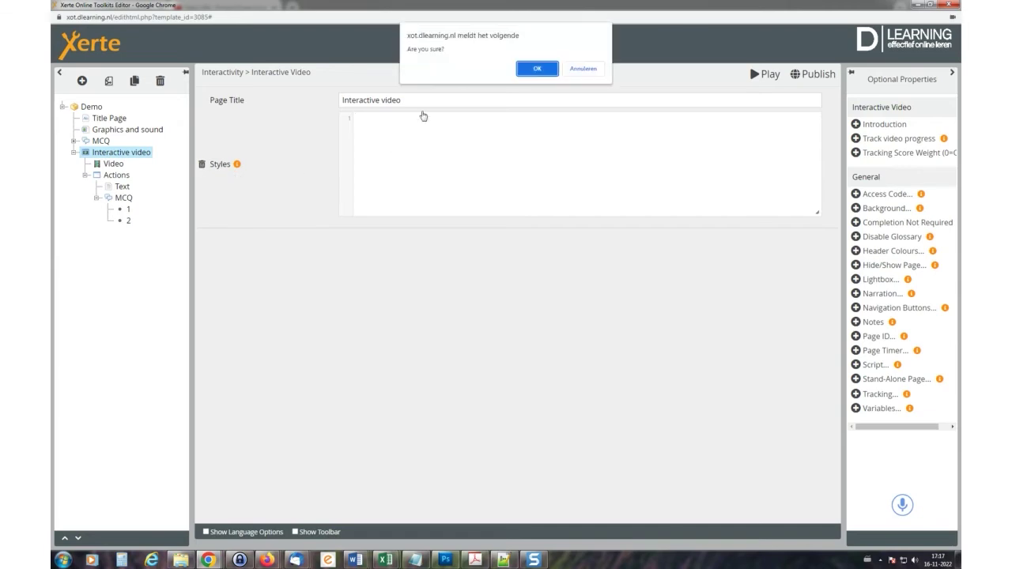
{"action": "left_click", "coordinate": [526, 67]}
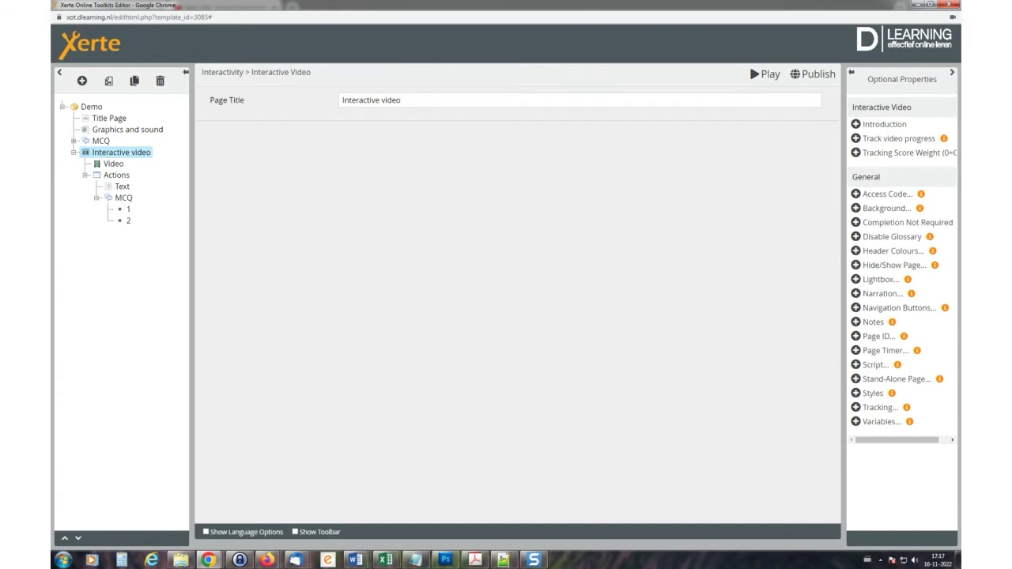
- Add an end synch point to the Text content under Actions and set it to 6
{"action": "left_click", "coordinate": [122, 188]}
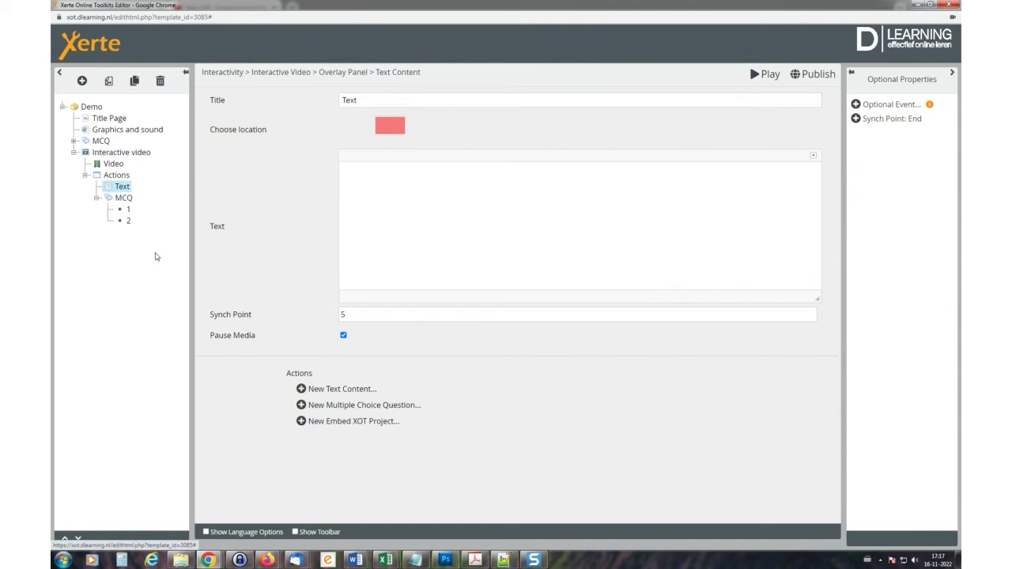
{"action": "left_click", "coordinate": [890, 119]}
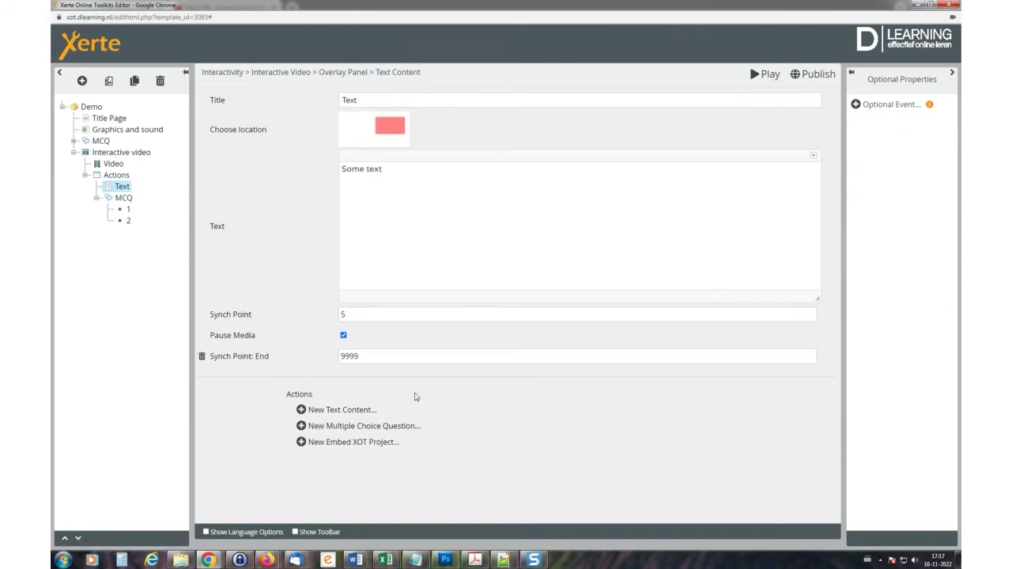
{"action": "double_click", "coordinate": [370, 356]}
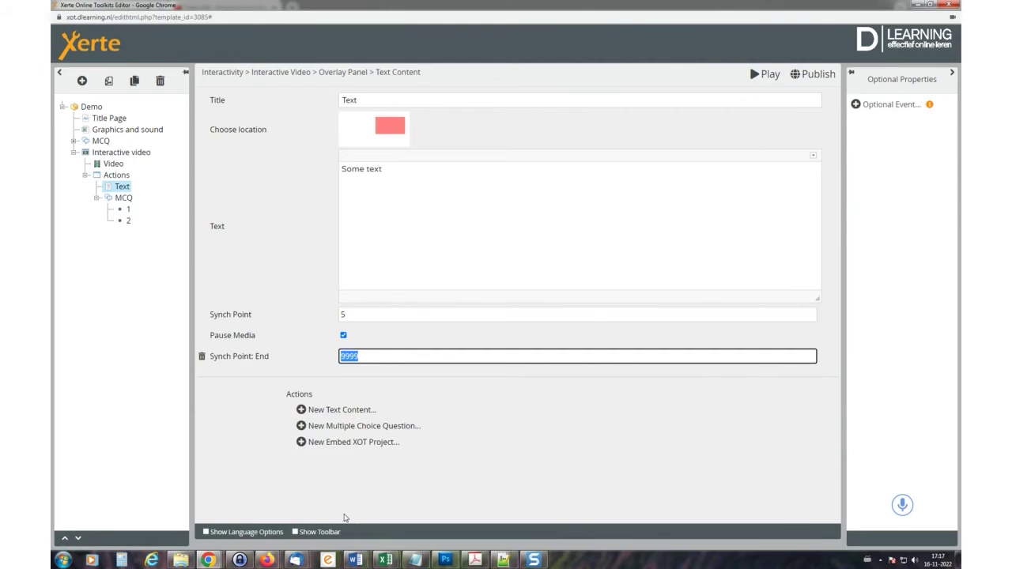
{"action": "type", "text": "6"}
- Preview the Interactive video page in an enlarged window, play it through the text and MCQ overlays, and close the preview
{"action": "left_click", "coordinate": [769, 75]}
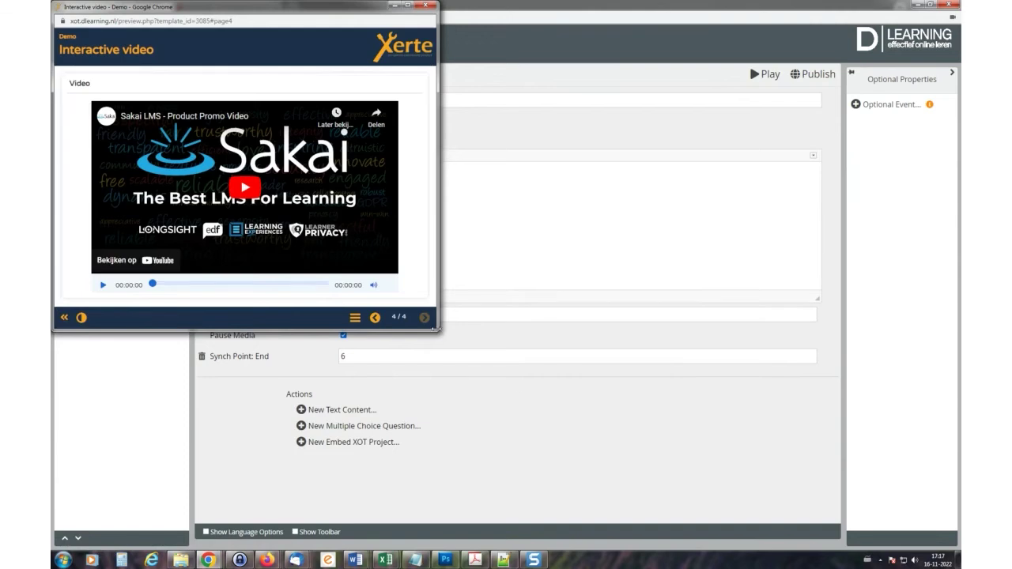
{"action": "left_click_drag", "start_coordinate": [437, 329], "coordinate": [901, 485]}
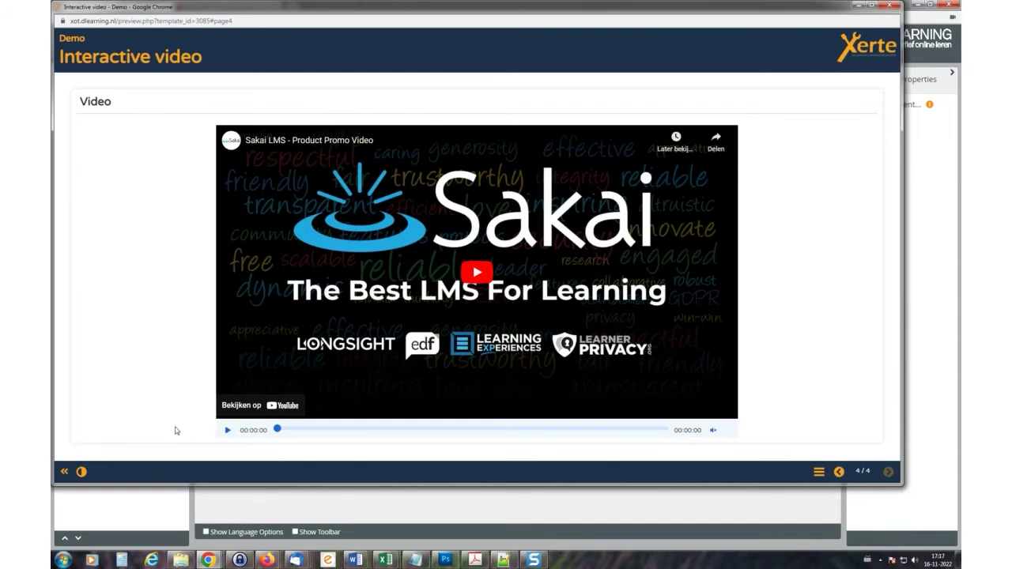
{"action": "left_click", "coordinate": [227, 431]}
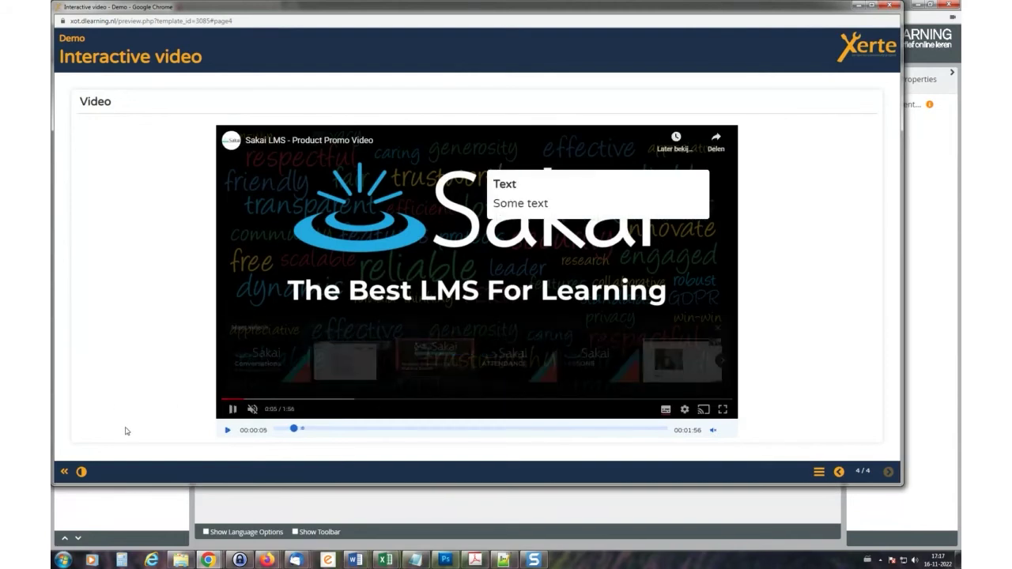
{"action": "left_click", "coordinate": [227, 431]}
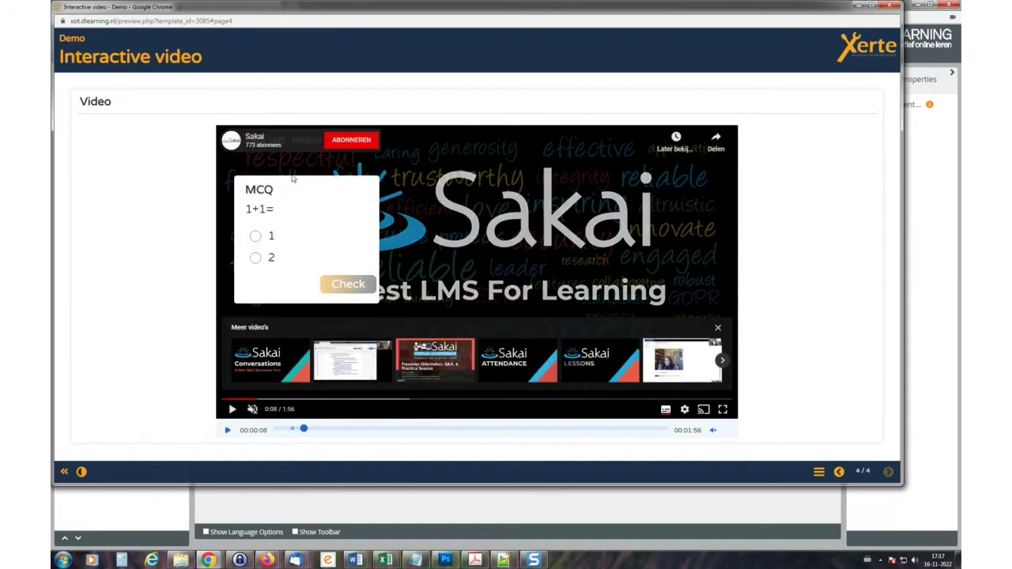
{"action": "left_click", "coordinate": [888, 5]}
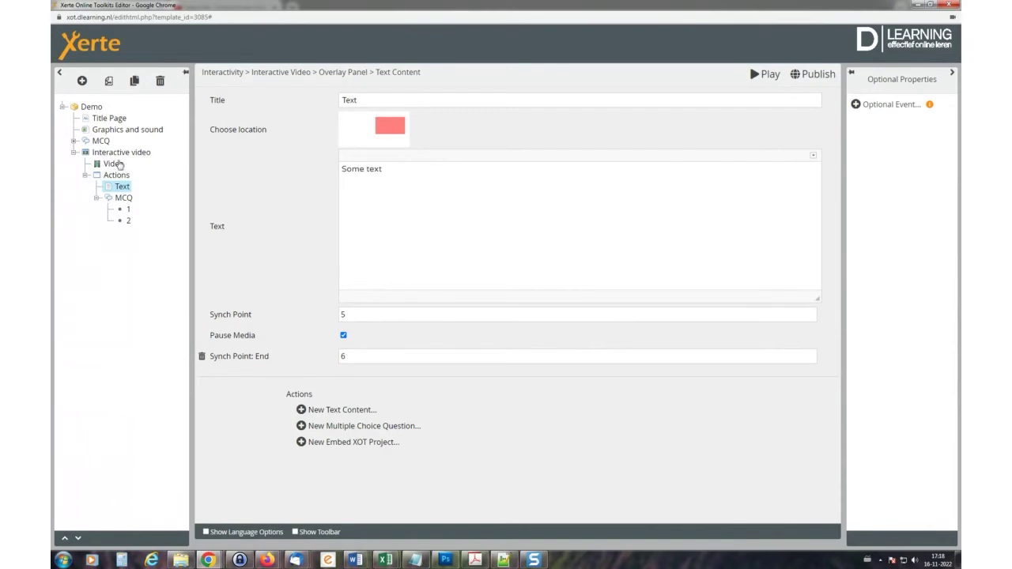
- Insert a Results Page from the Tracking / xAPI category at the end of the project and title it "Results"
{"action": "left_click", "coordinate": [72, 154]}
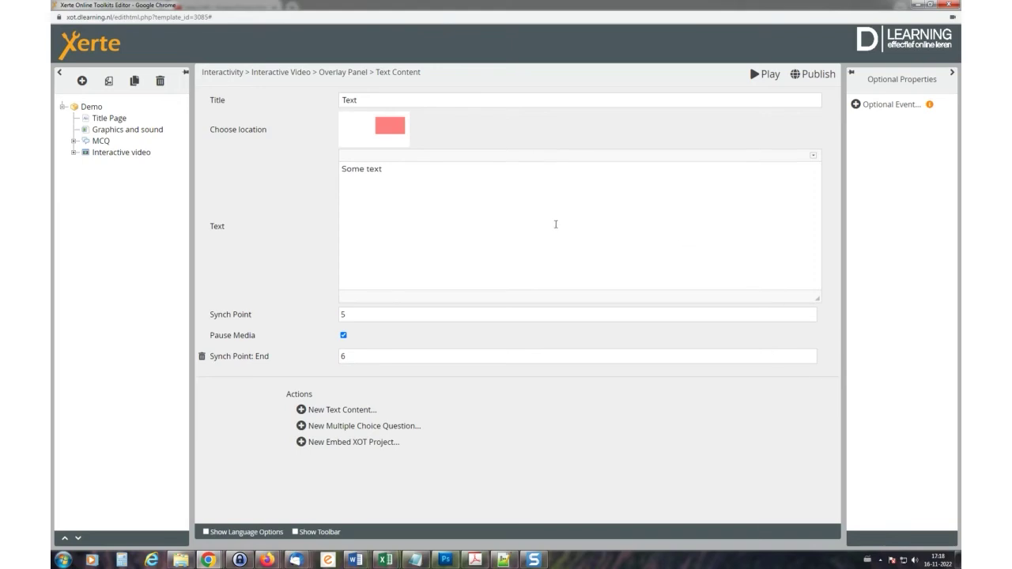
{"action": "left_click", "coordinate": [82, 80]}
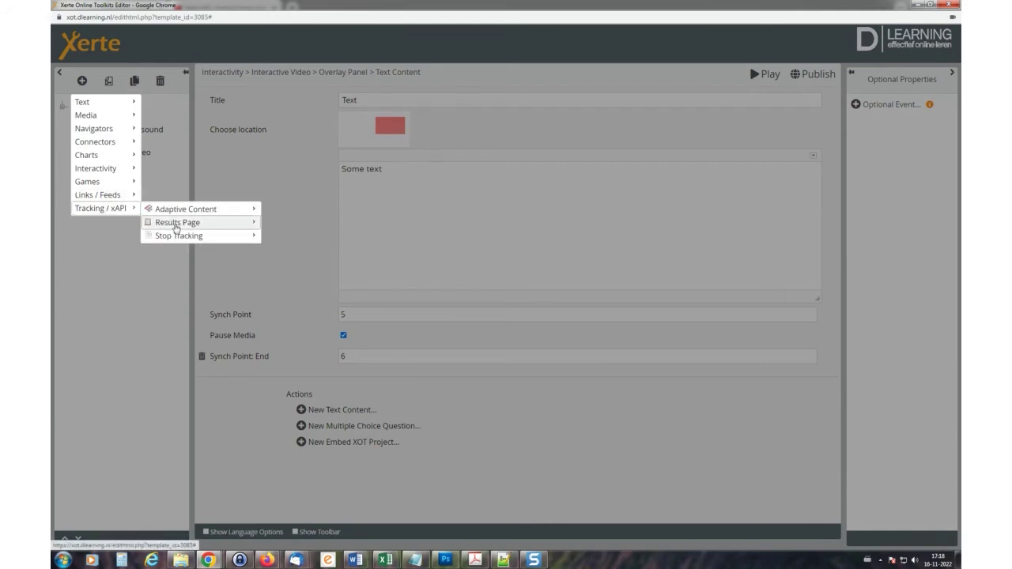
{"action": "mouse_move", "coordinate": [176, 228]}
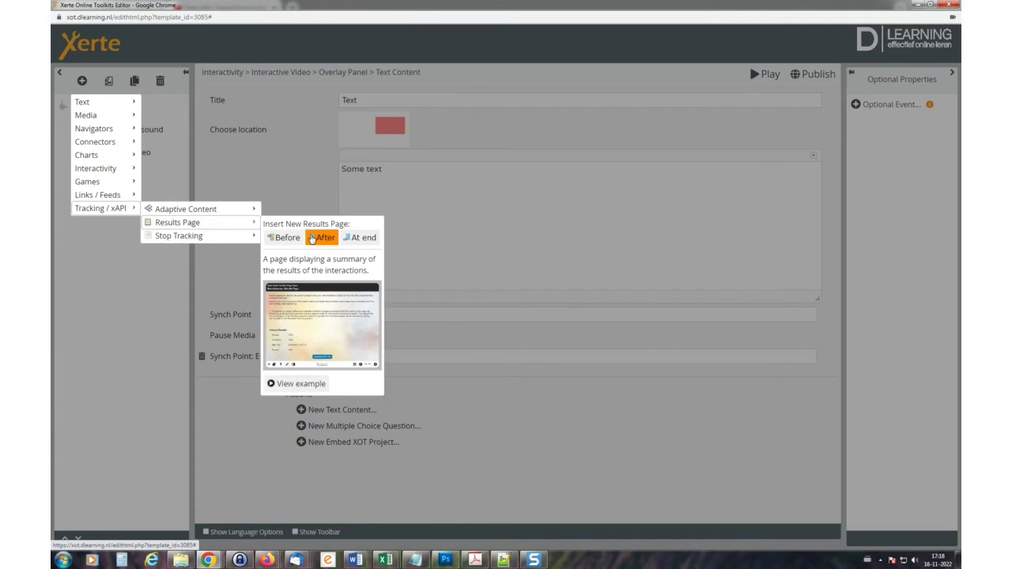
{"action": "left_click", "coordinate": [351, 239]}
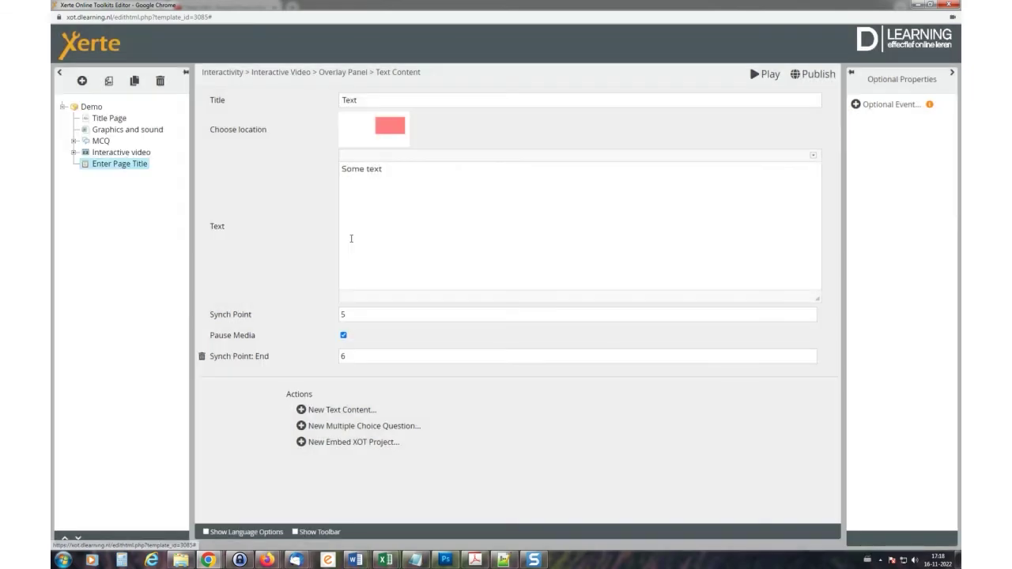
{"action": "left_click", "coordinate": [413, 102]}
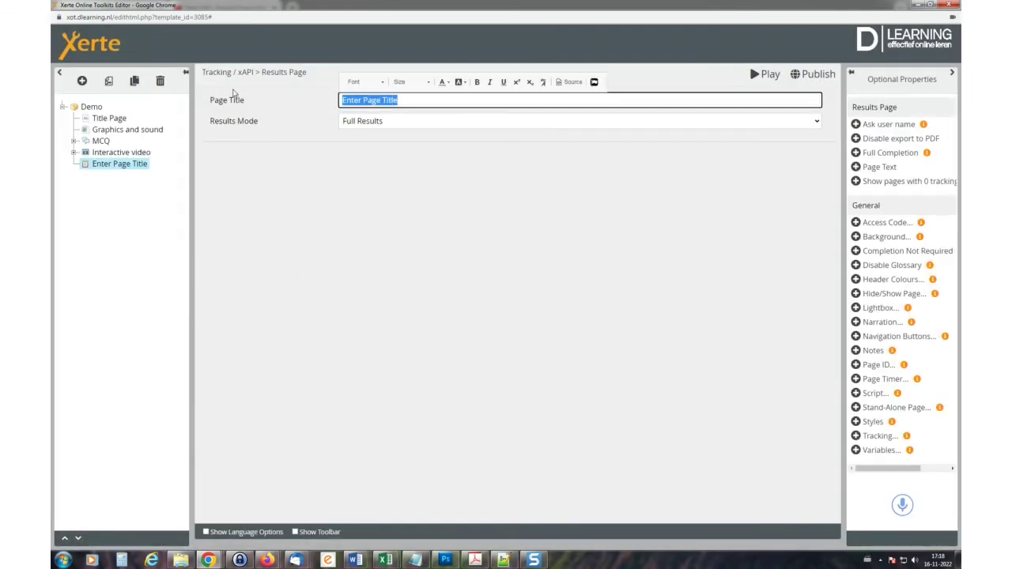
{"action": "type", "text": "Results"}
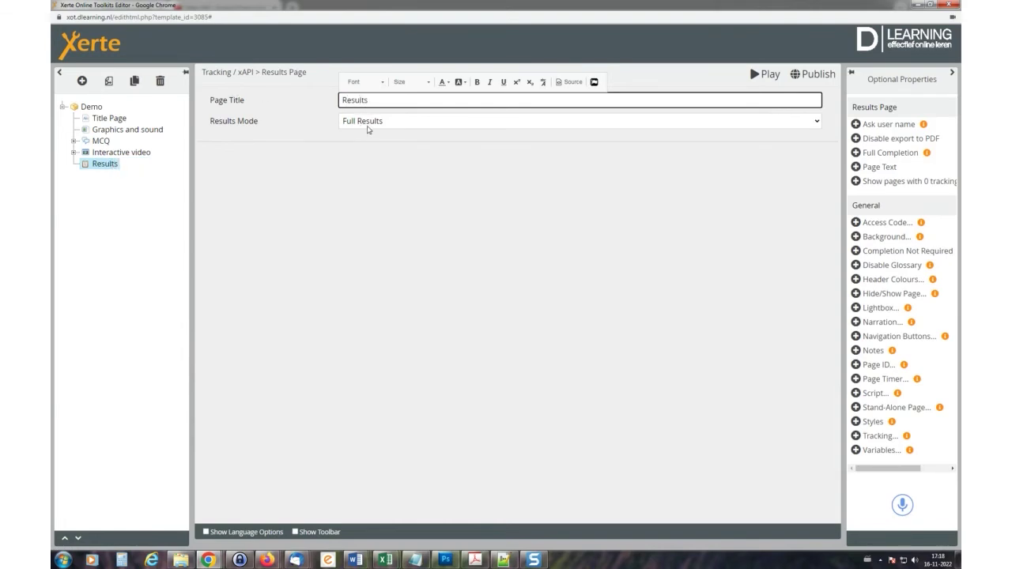
{"action": "left_click", "coordinate": [402, 254]}
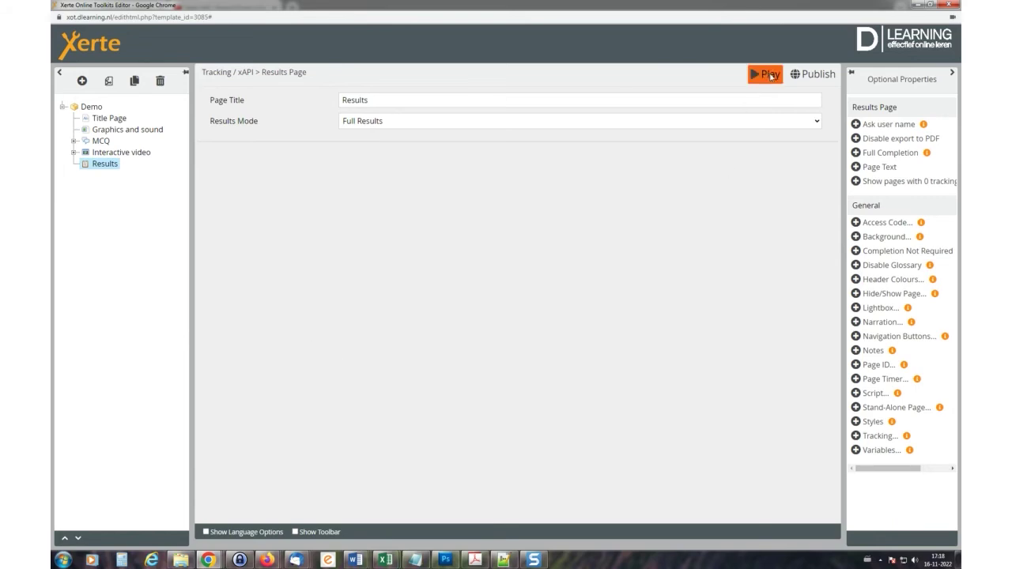
- Preview the module in an enlarged window, advance to the MCQ page, and check the answer "Paris"
{"action": "left_click", "coordinate": [771, 76]}
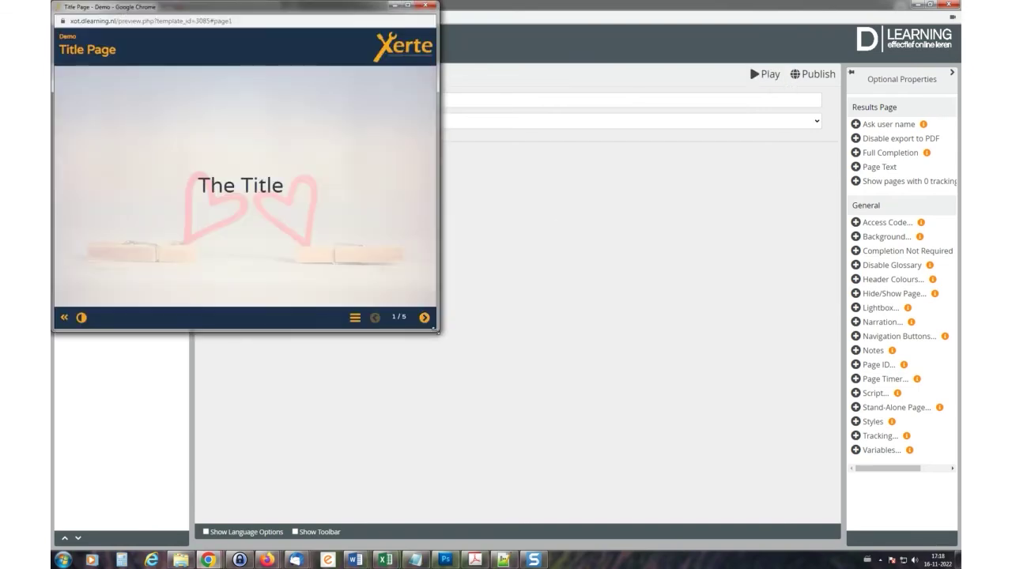
{"action": "left_click_drag", "start_coordinate": [437, 328], "coordinate": [800, 484]}
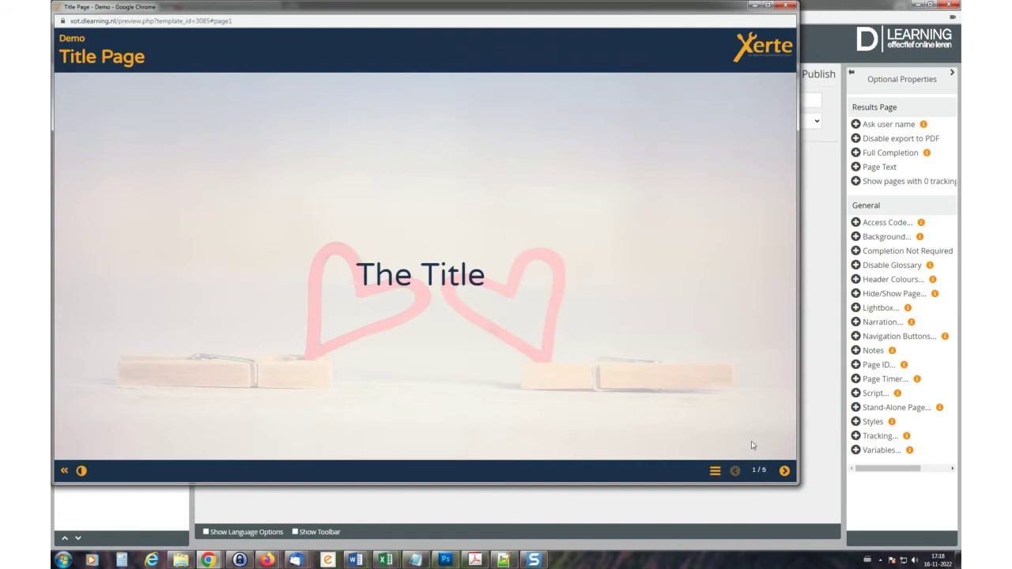
{"action": "left_click", "coordinate": [783, 471]}
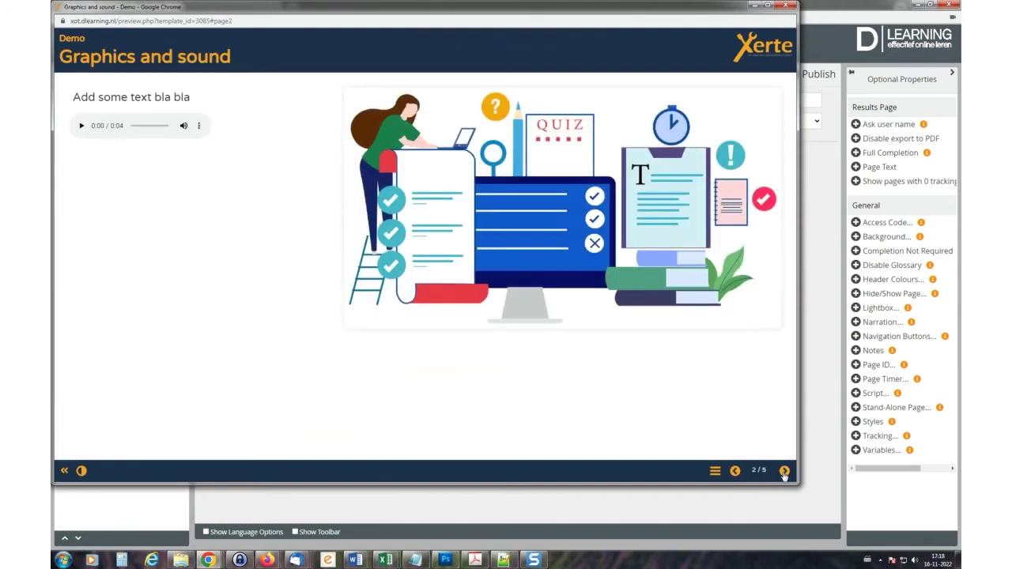
{"action": "left_click", "coordinate": [783, 471]}
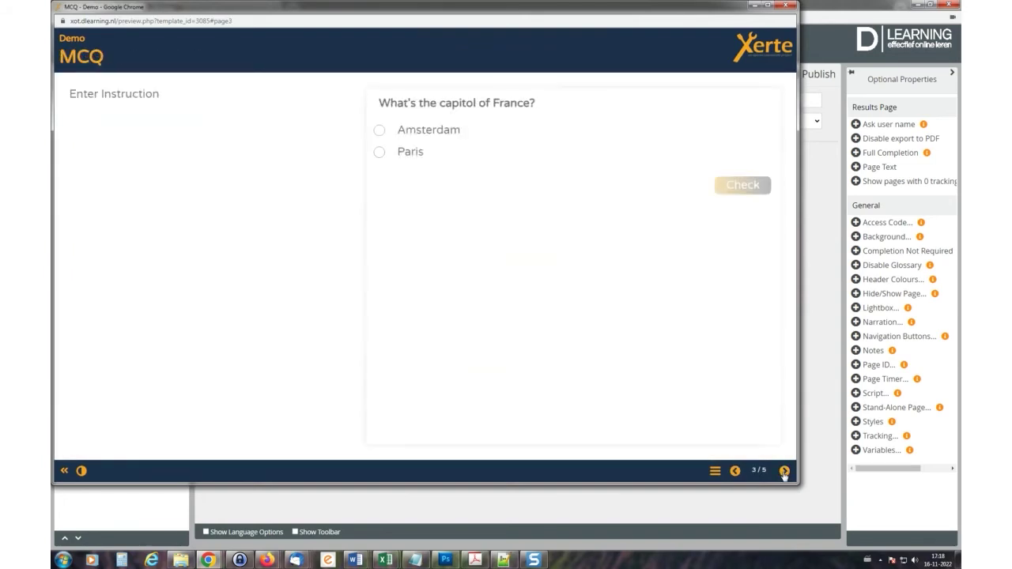
{"action": "left_click", "coordinate": [380, 152]}
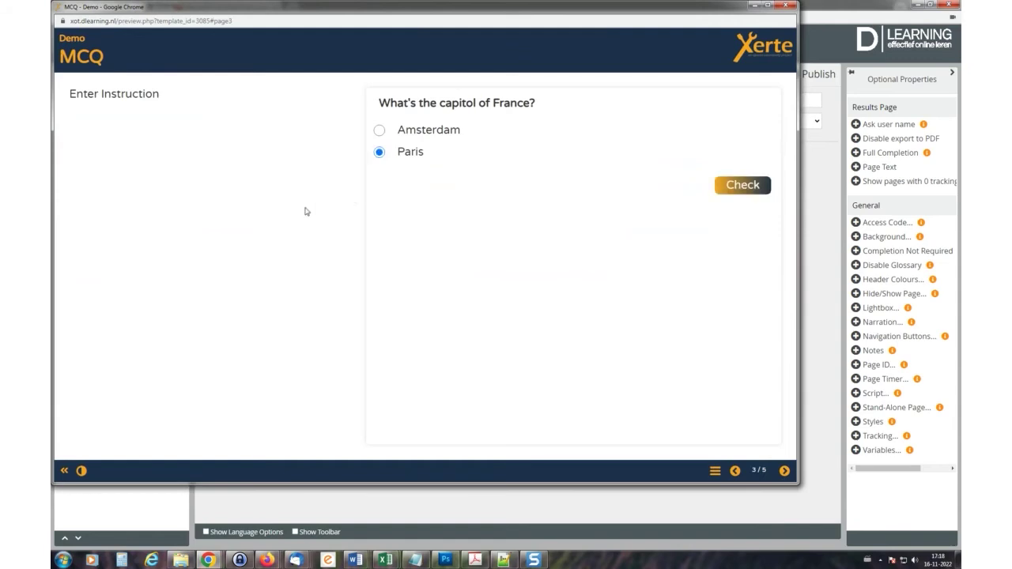
{"action": "left_click", "coordinate": [747, 187]}
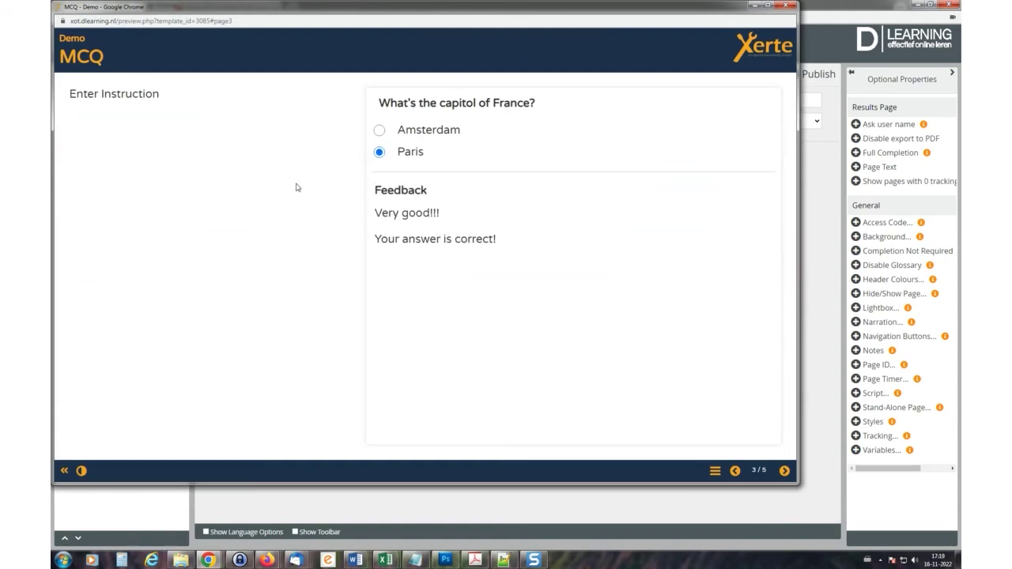
- Advance to the previewed Interactive video page, play to the 1+1= overlay question, check answer 2, and continue the video
{"action": "left_click", "coordinate": [784, 471]}
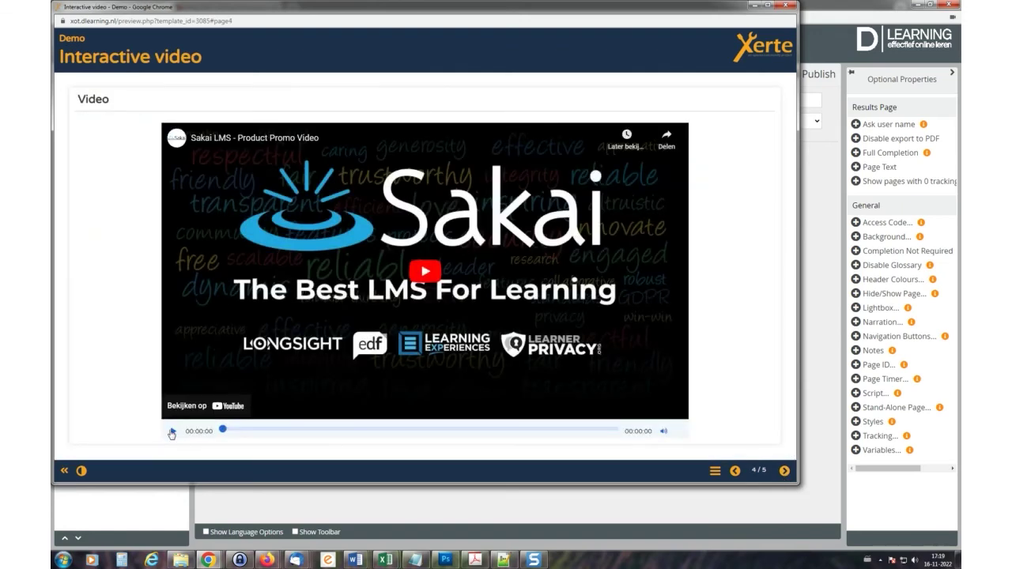
{"action": "left_click", "coordinate": [172, 433]}
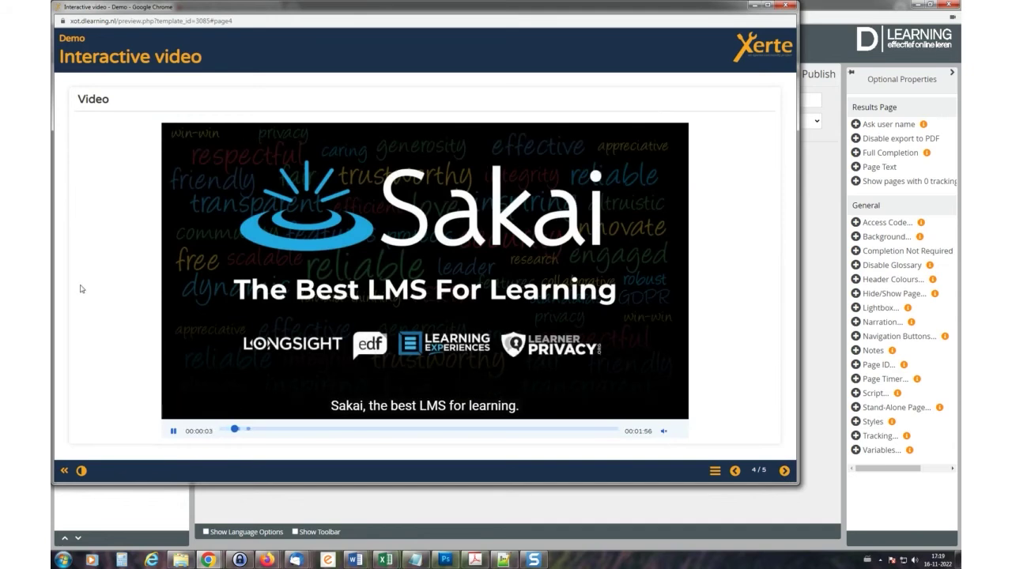
{"action": "left_click", "coordinate": [173, 431]}
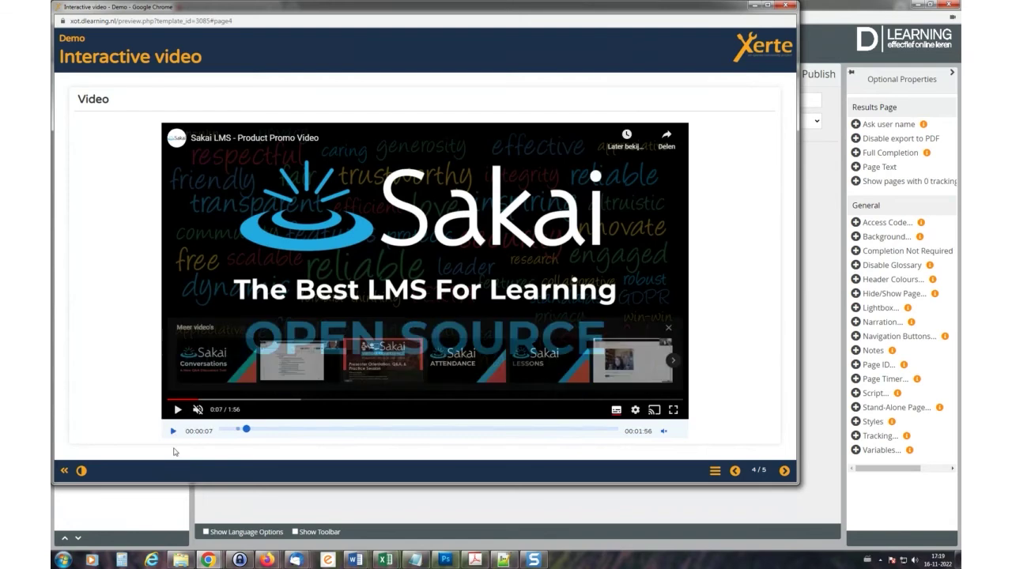
{"action": "left_click", "coordinate": [172, 430]}
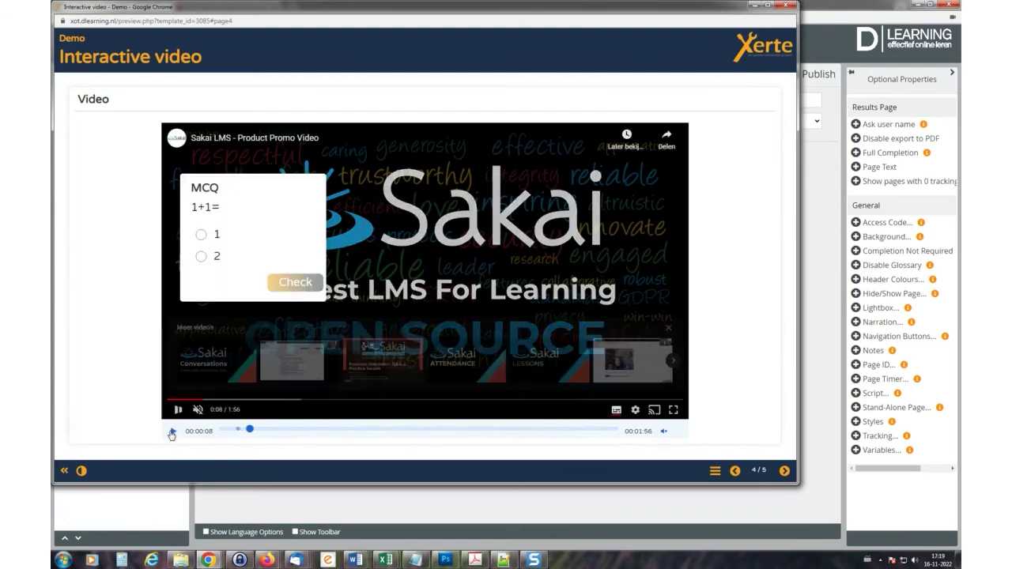
{"action": "left_click", "coordinate": [200, 257]}
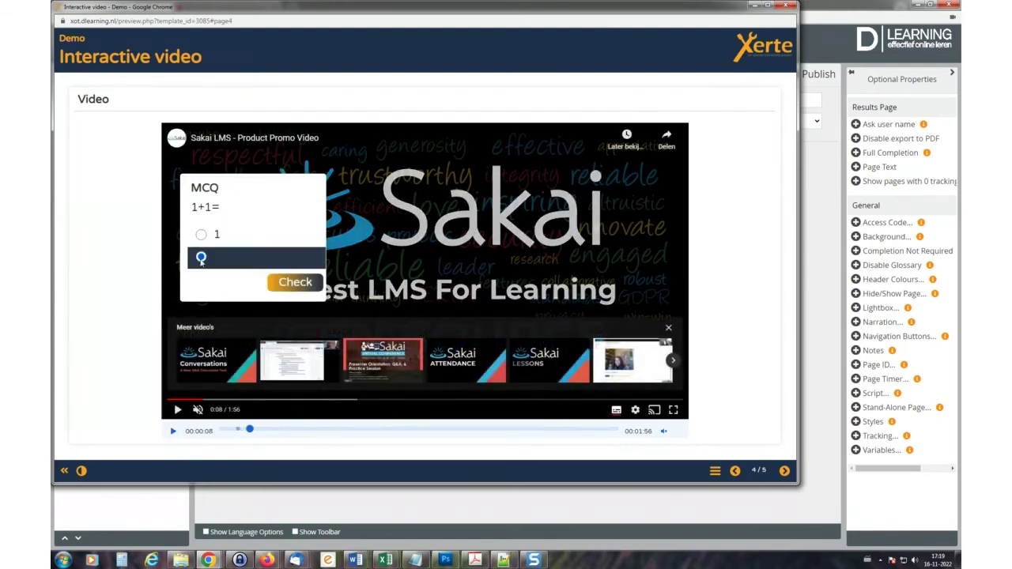
{"action": "left_click", "coordinate": [297, 283]}
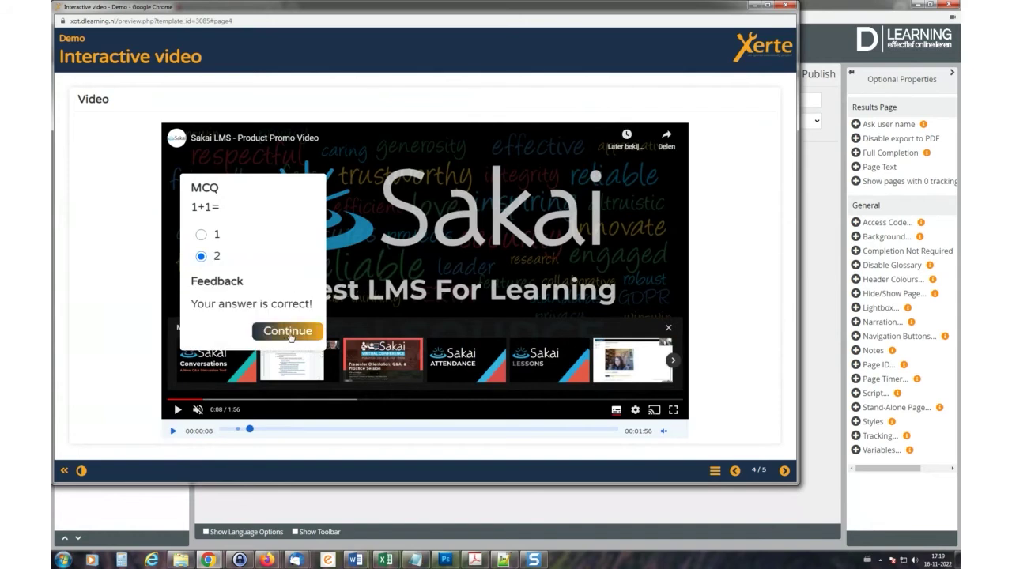
{"action": "left_click", "coordinate": [289, 332]}
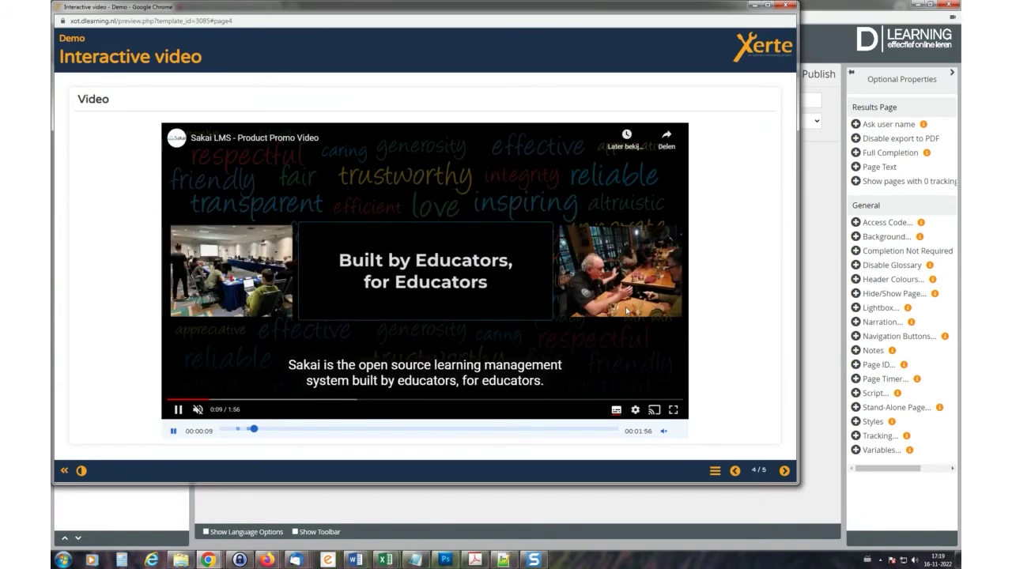
- Review the previewed Results page down to its end and close the preview
{"action": "left_click", "coordinate": [784, 471]}
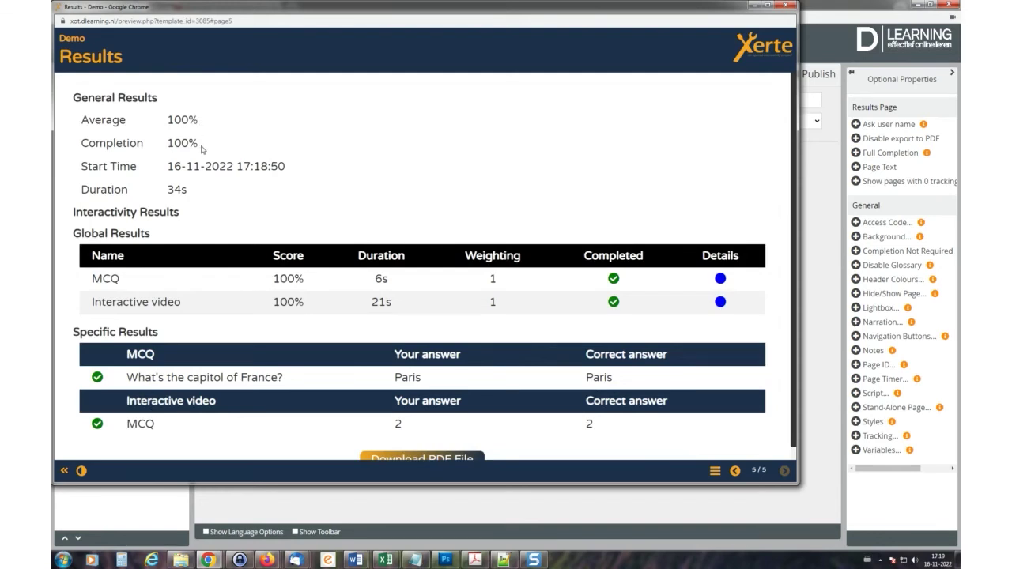
{"action": "scroll", "coordinate": [207, 150], "scroll_direction": "down", "scroll_amount": 1}
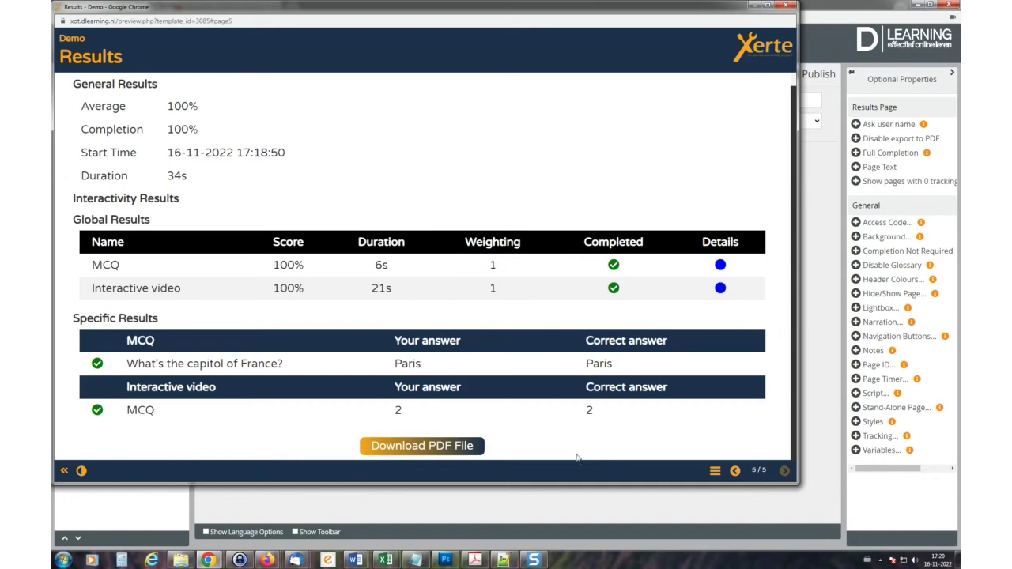
{"action": "left_click", "coordinate": [787, 8]}
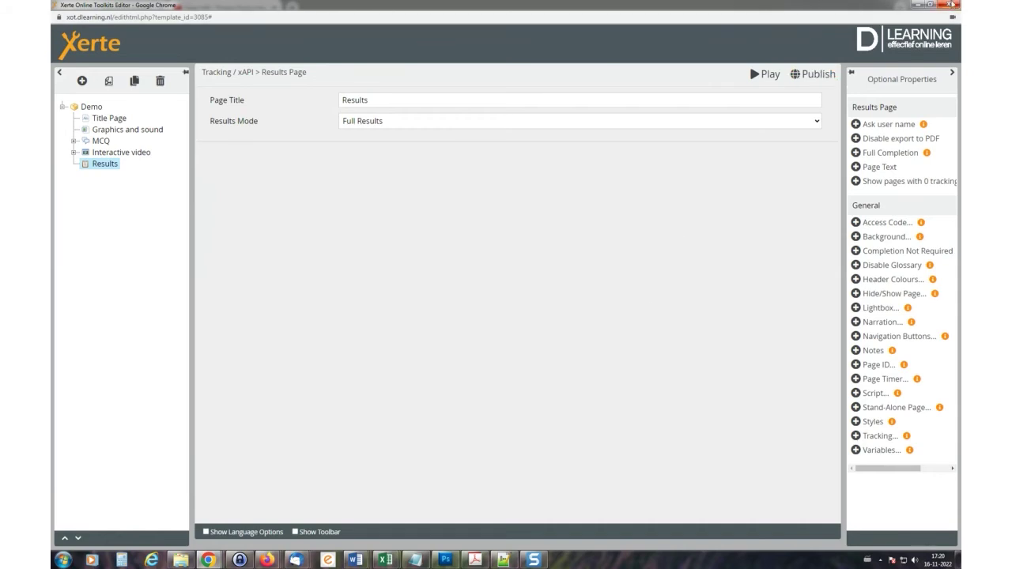
- Close the project editor, return to the Xerte workspace, and open the project properties of Example module
{"action": "left_click", "coordinate": [949, 6]}
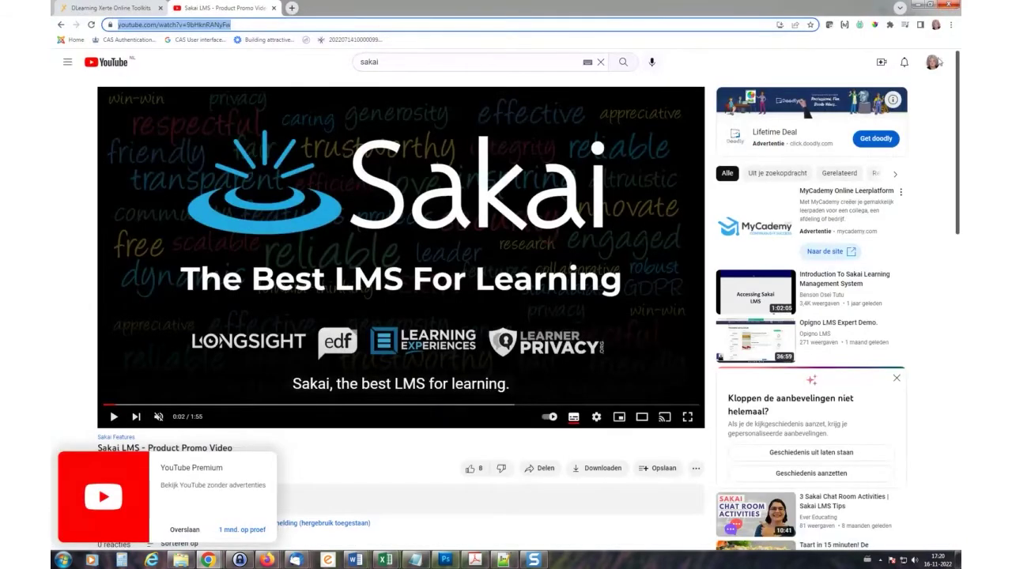
{"action": "left_click", "coordinate": [131, 8]}
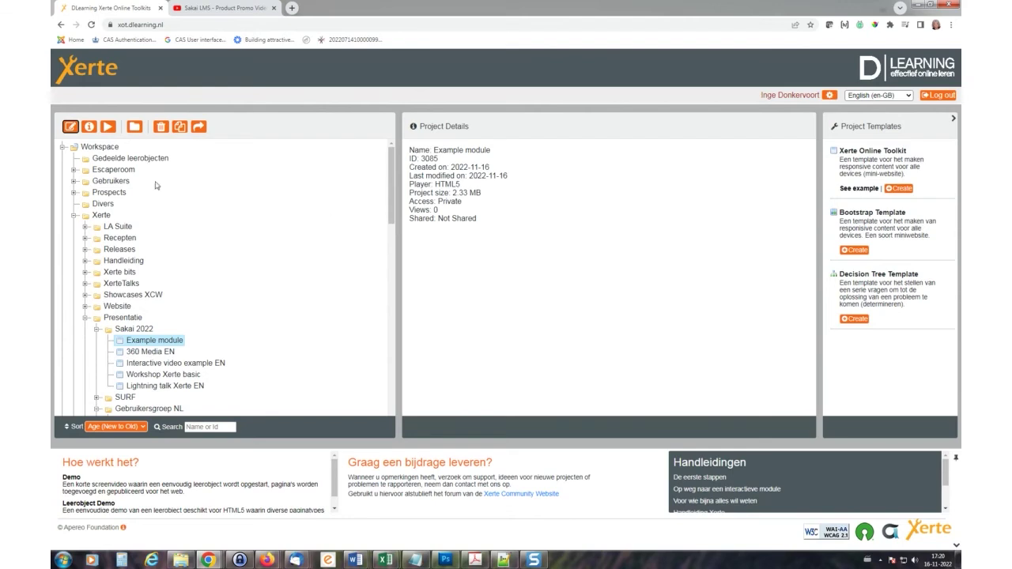
{"action": "left_click", "coordinate": [89, 127]}
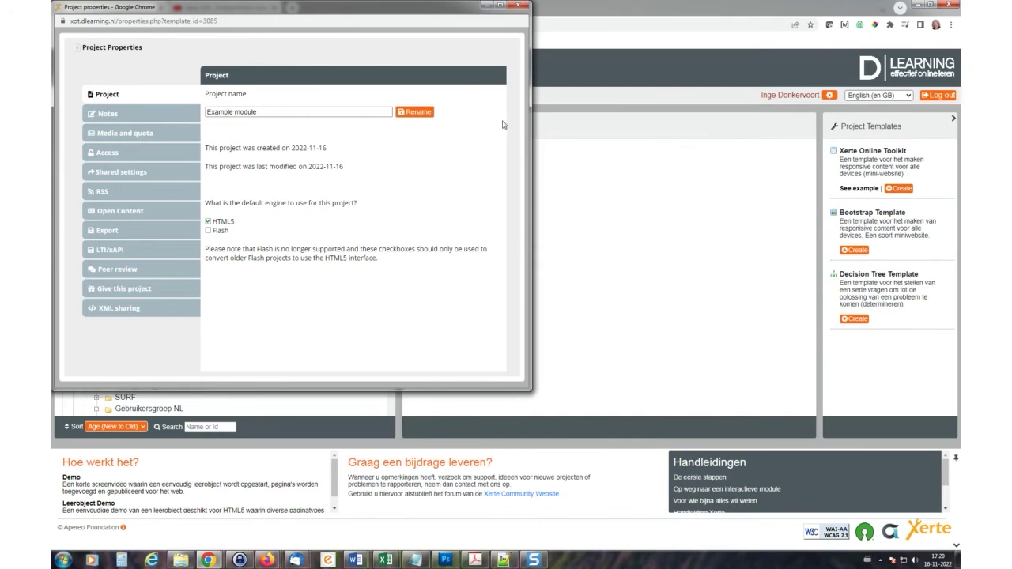
- Enable publishing the Example module through Tsugi as an LTI1 tool in its LTI/xAPI properties
{"action": "left_click", "coordinate": [106, 253]}
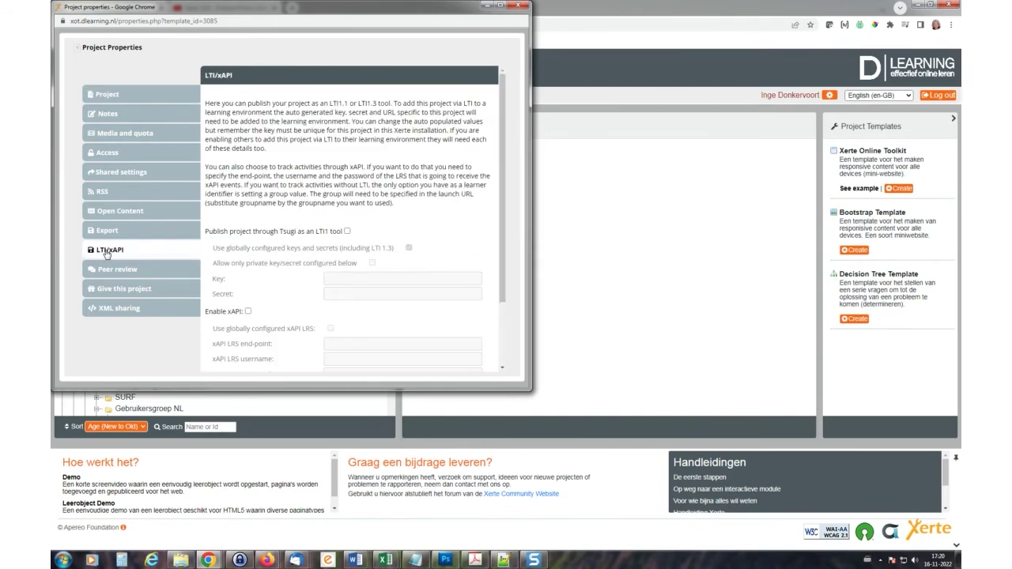
{"action": "scroll", "coordinate": [368, 165], "scroll_direction": "down", "scroll_amount": 3}
{"action": "left_click", "coordinate": [346, 148]}
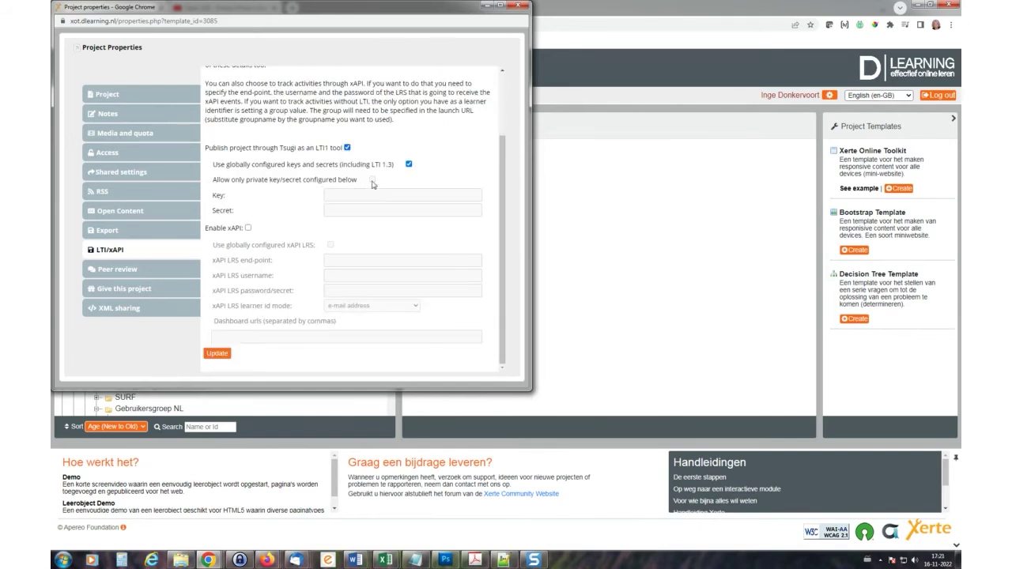
- Enable xAPI with the globally configured LRS, set learner id mode to full name and e-mail address, and update the properties
{"action": "left_click", "coordinate": [247, 228]}
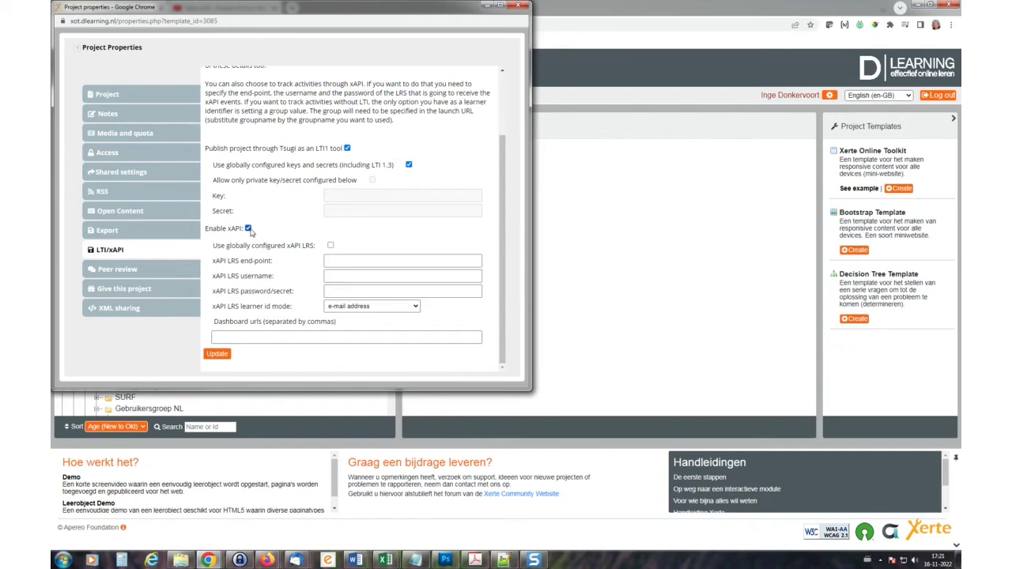
{"action": "left_click", "coordinate": [330, 245]}
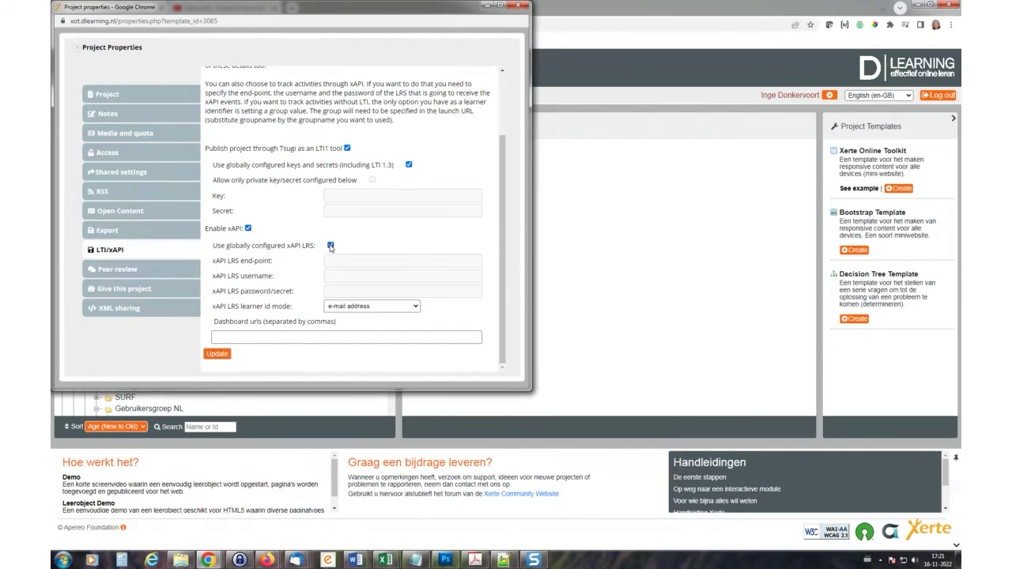
{"action": "left_click", "coordinate": [348, 307]}
{"action": "left_click", "coordinate": [366, 332]}
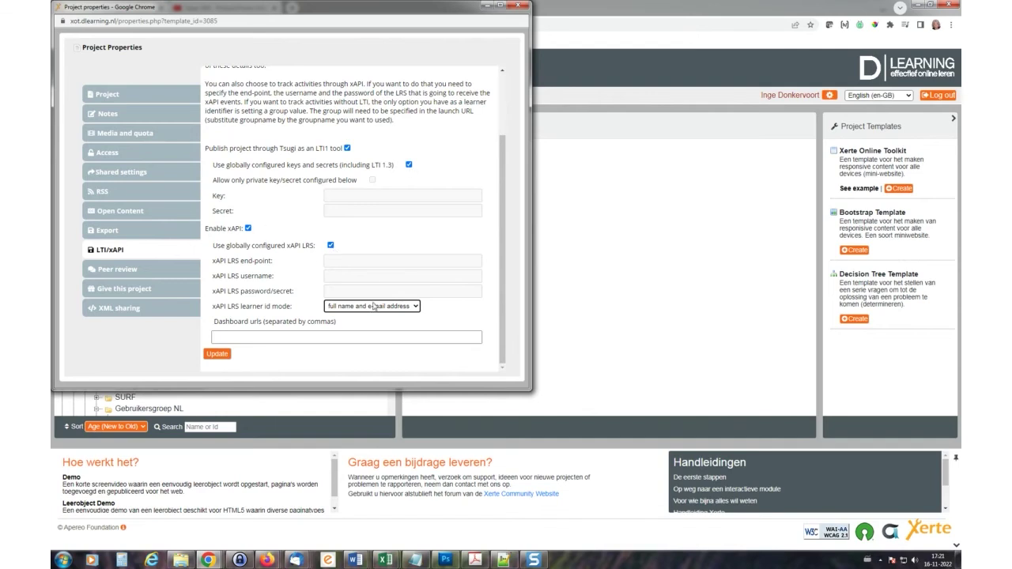
{"action": "left_click", "coordinate": [218, 353]}
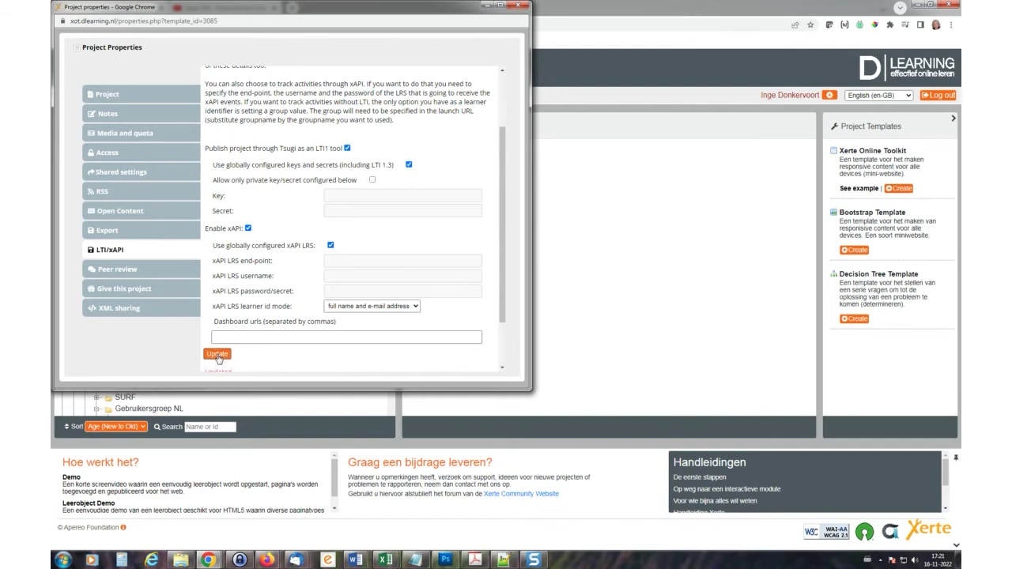
- Select the project's LTI 1.1 launch URL and close the project properties
{"action": "scroll", "coordinate": [478, 175], "scroll_direction": "down", "scroll_amount": 1}
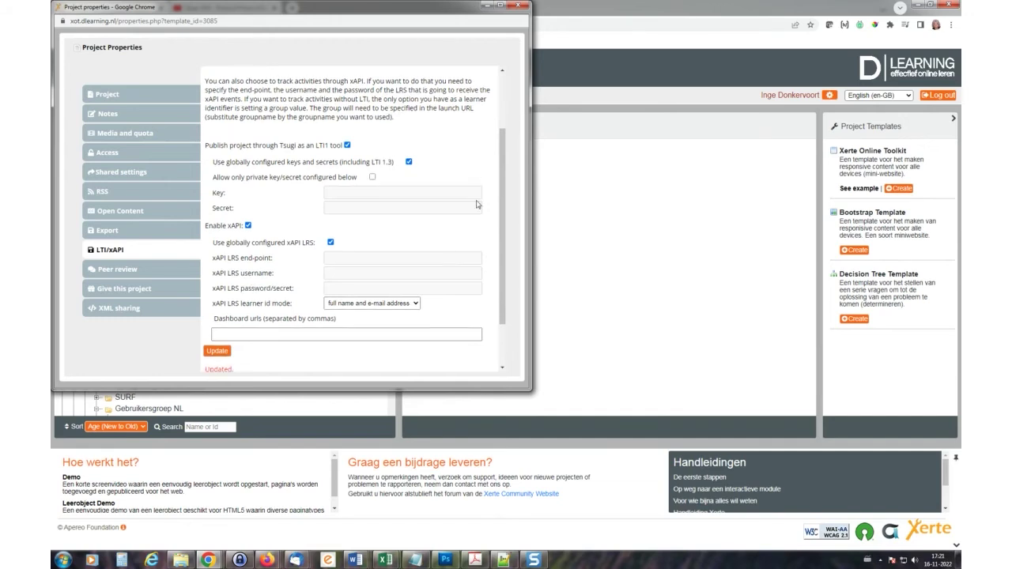
{"action": "scroll", "coordinate": [406, 351], "scroll_direction": "down", "scroll_amount": 1}
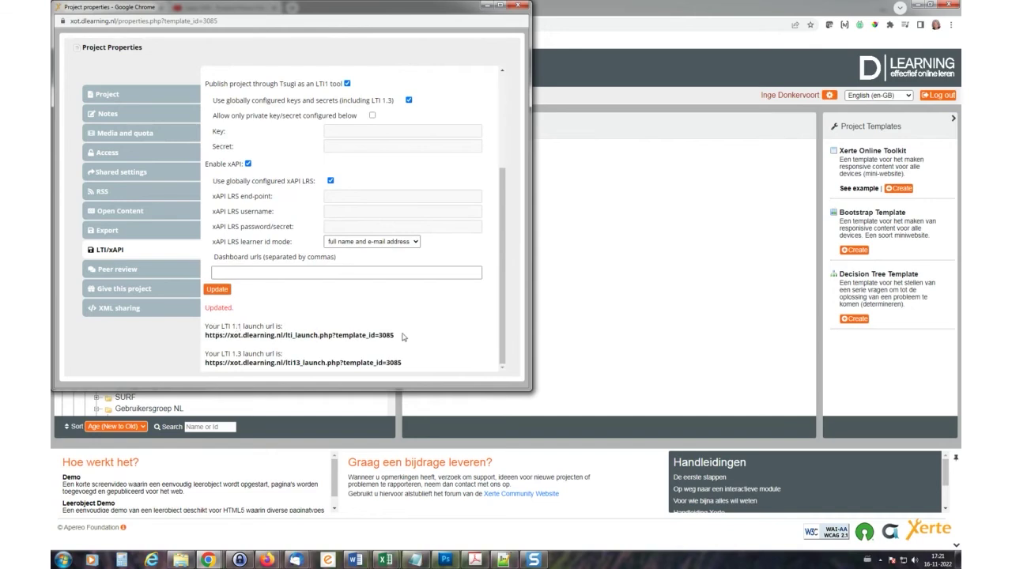
{"action": "left_click_drag", "start_coordinate": [402, 335], "coordinate": [205, 339]}
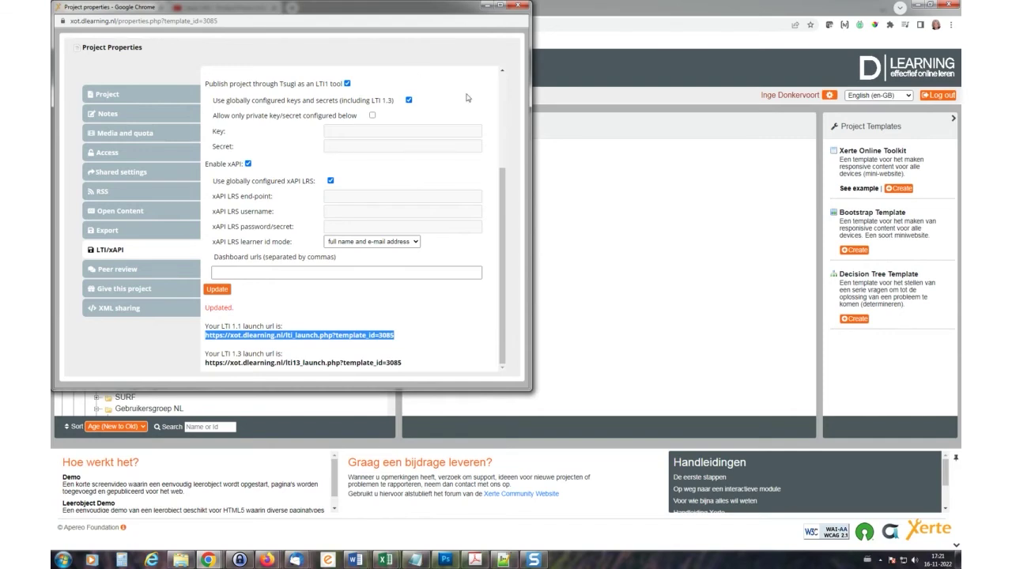
{"action": "left_click", "coordinate": [520, 6]}
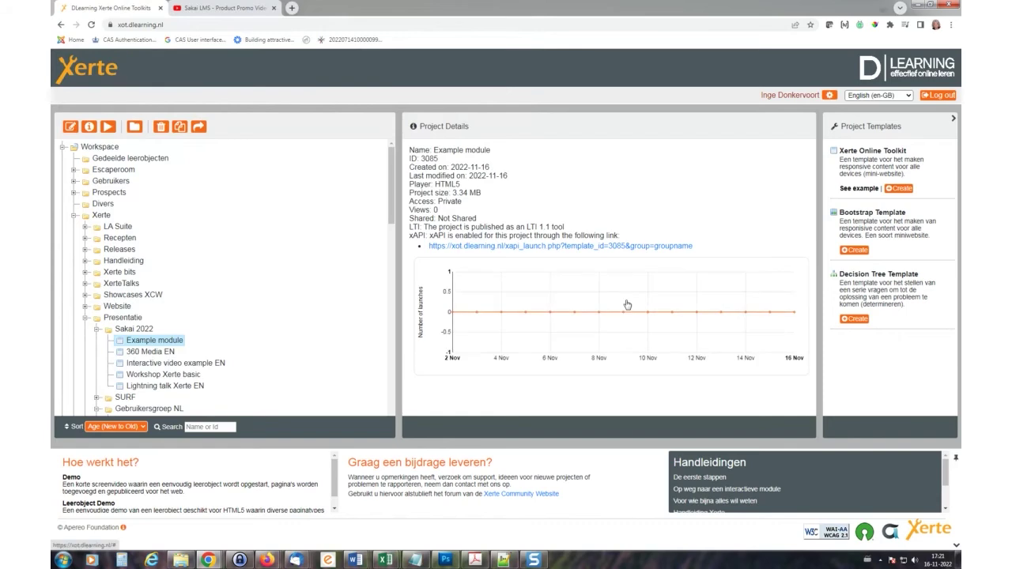
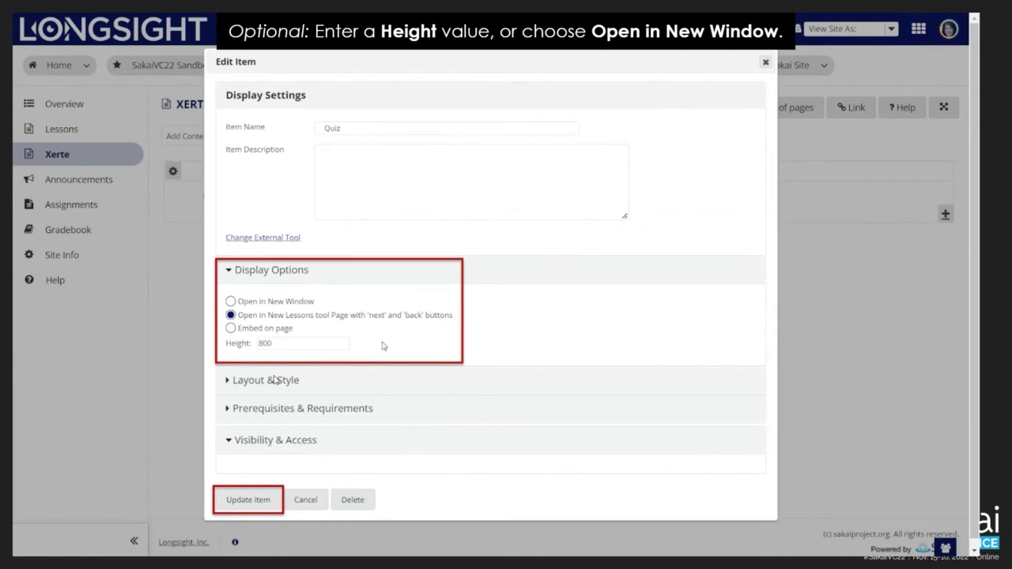
{"action": "left_click", "coordinate": [170, 447]}
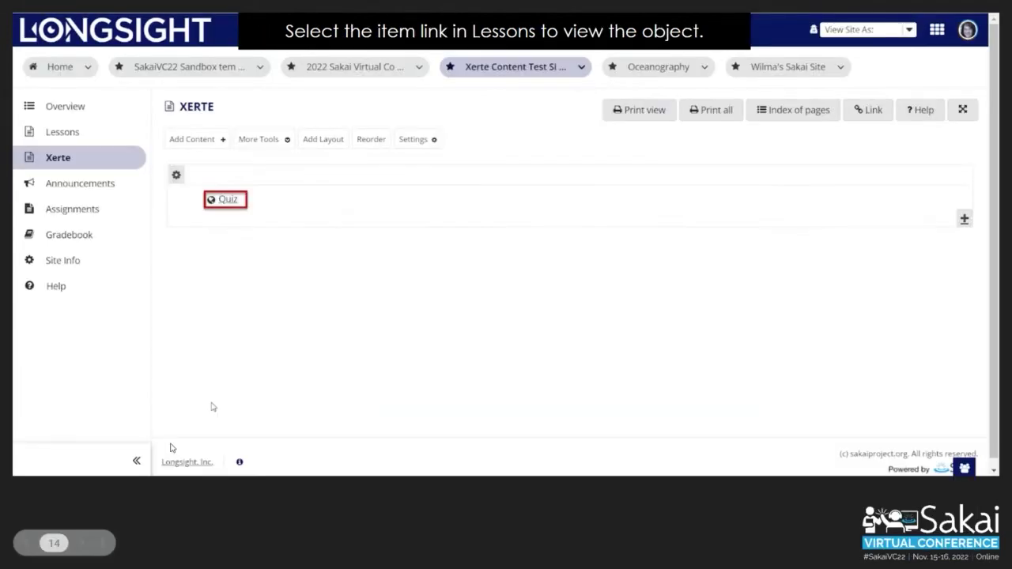
{"action": "left_click", "coordinate": [387, 327]}
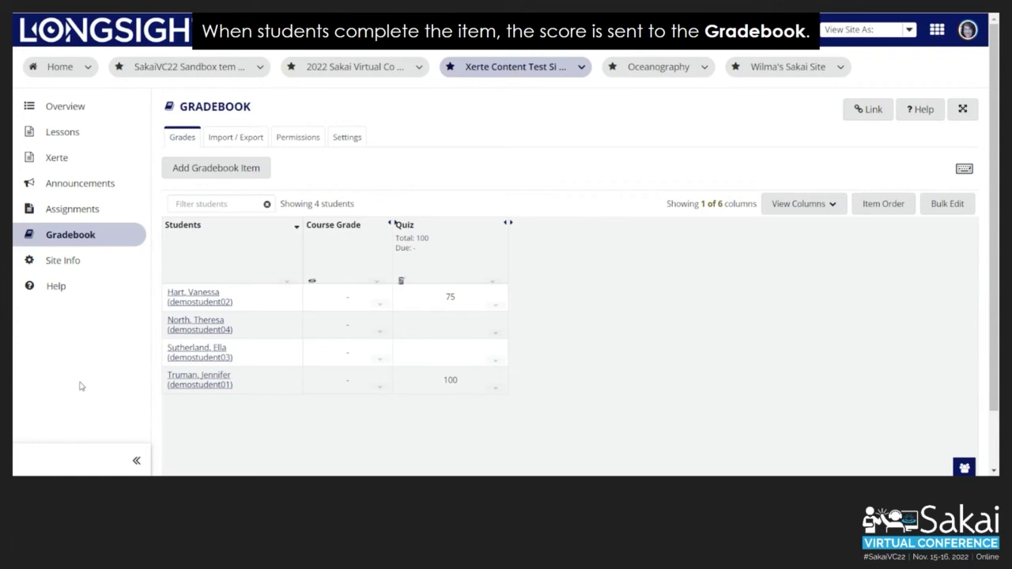
{"action": "key", "text": "alt+Tab"}
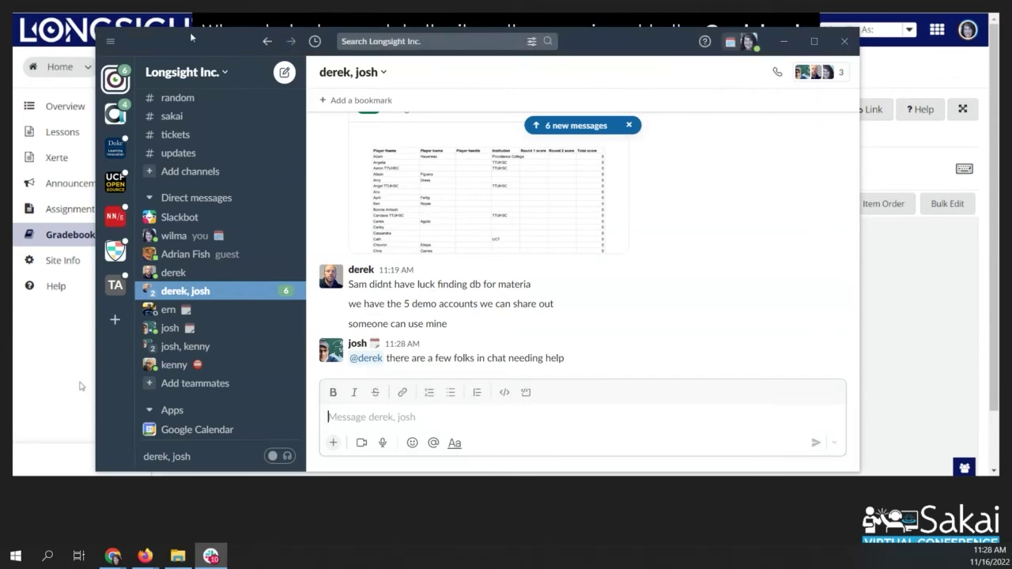
{"action": "key", "text": "alt+Tab"}
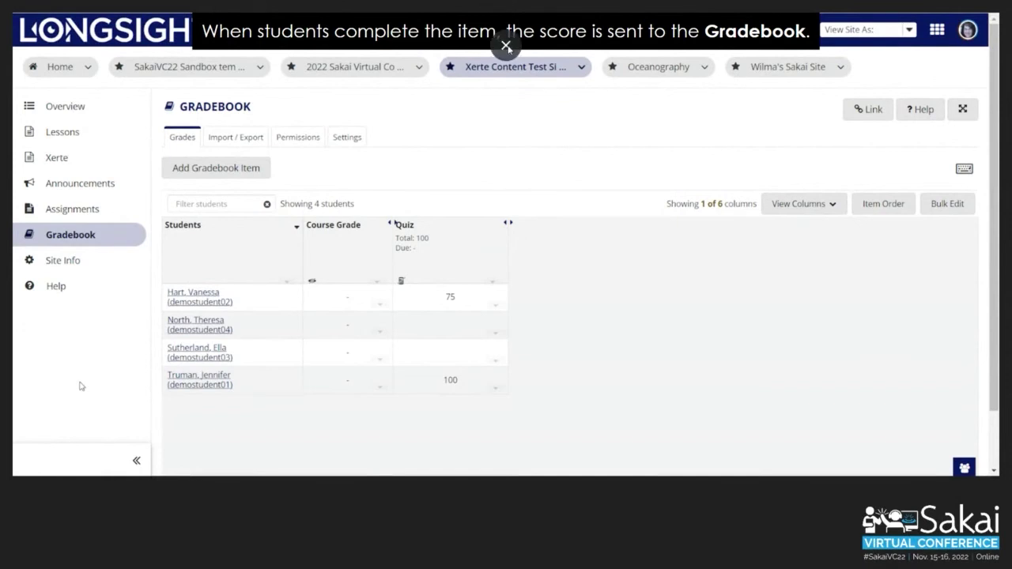
- Exit the slideshow and open the TrySakai site in a new browser tab
{"action": "left_click", "coordinate": [506, 45]}
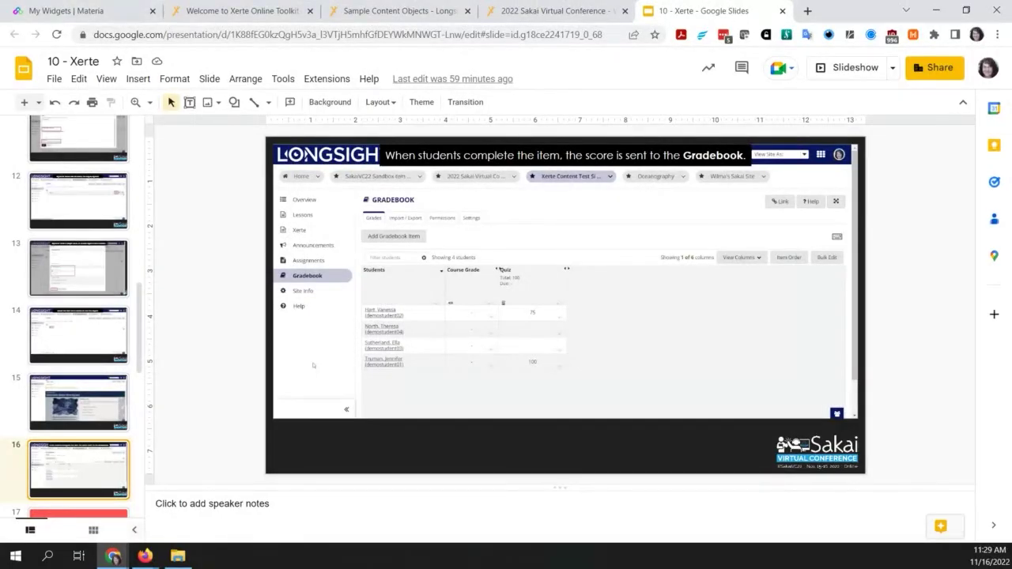
{"action": "left_click", "coordinate": [808, 12]}
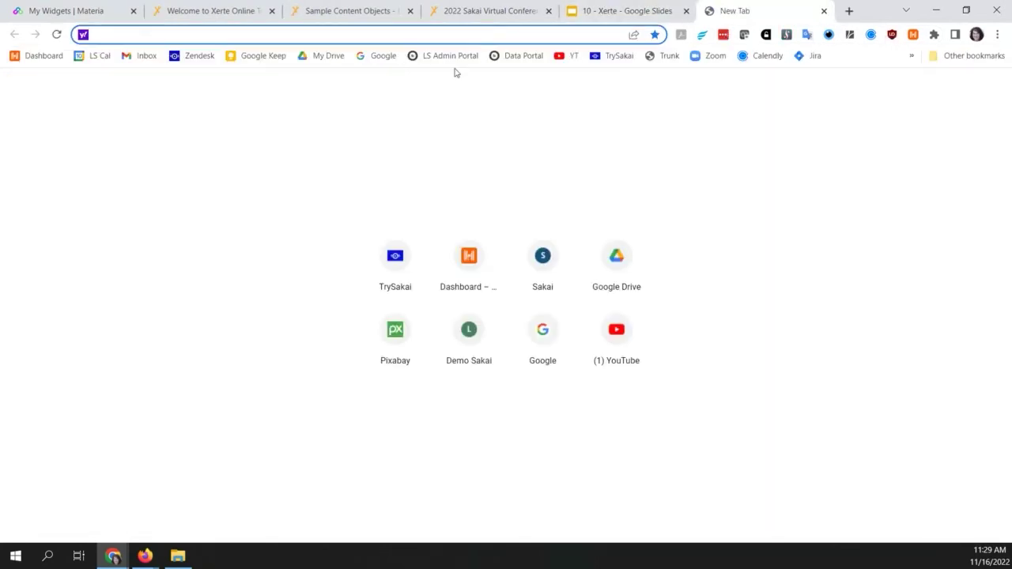
{"action": "left_click", "coordinate": [613, 55]}
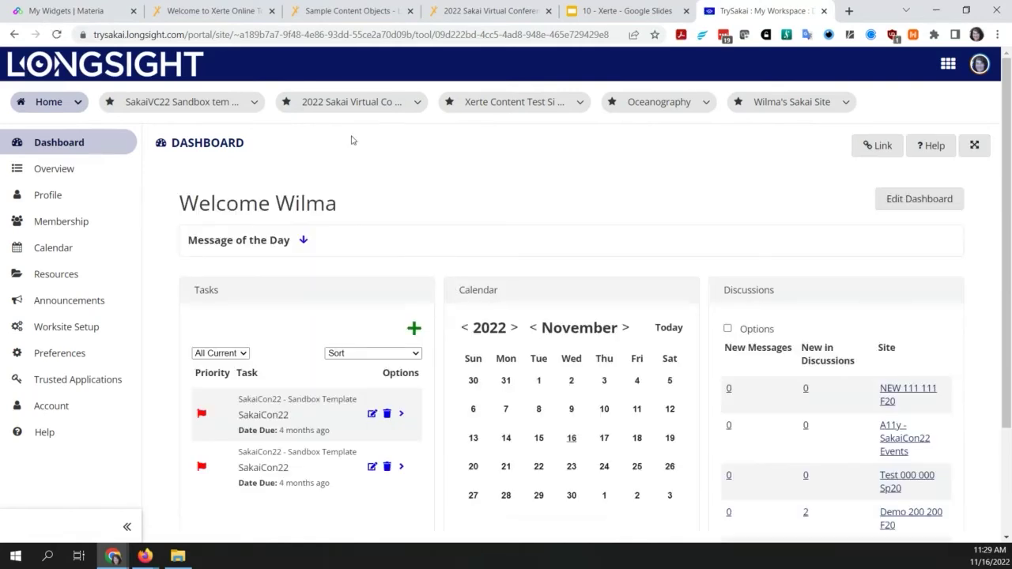
- Open the SakaiVC22 Sandbox template site and go to its Xerte lessons page, accepting to leave the current page
{"action": "left_click", "coordinate": [200, 104]}
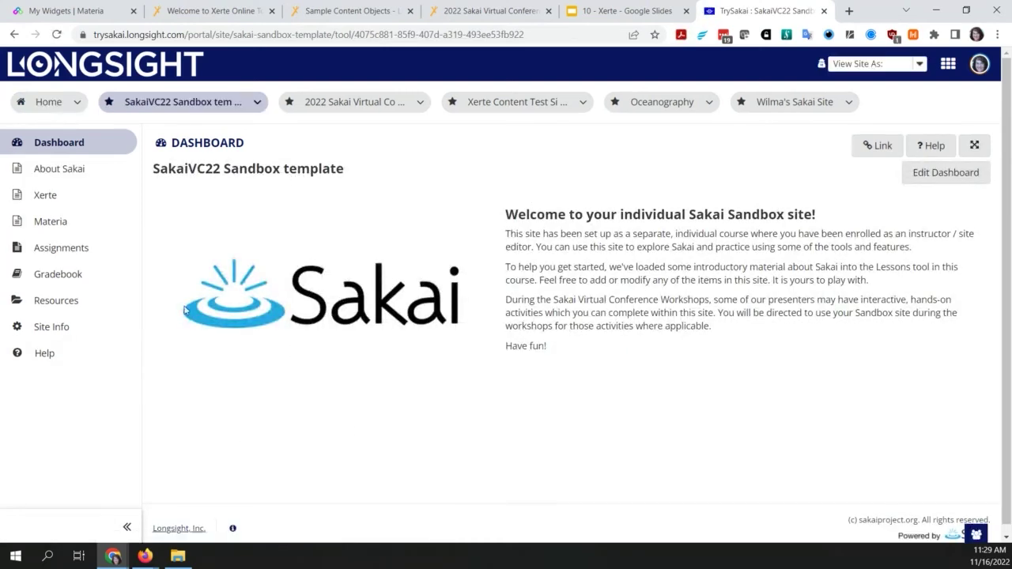
{"action": "left_click", "coordinate": [79, 196]}
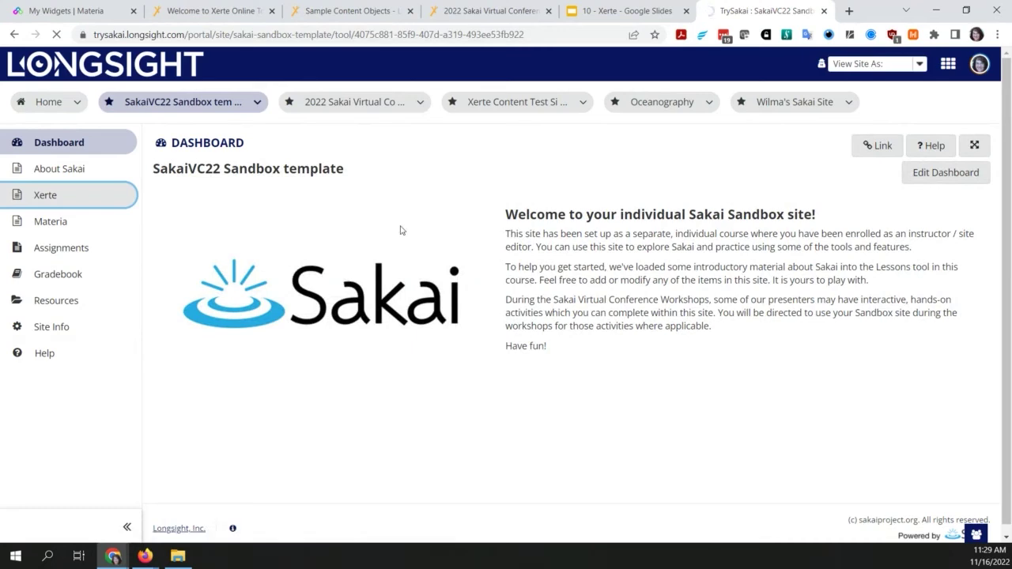
{"action": "left_click", "coordinate": [56, 203]}
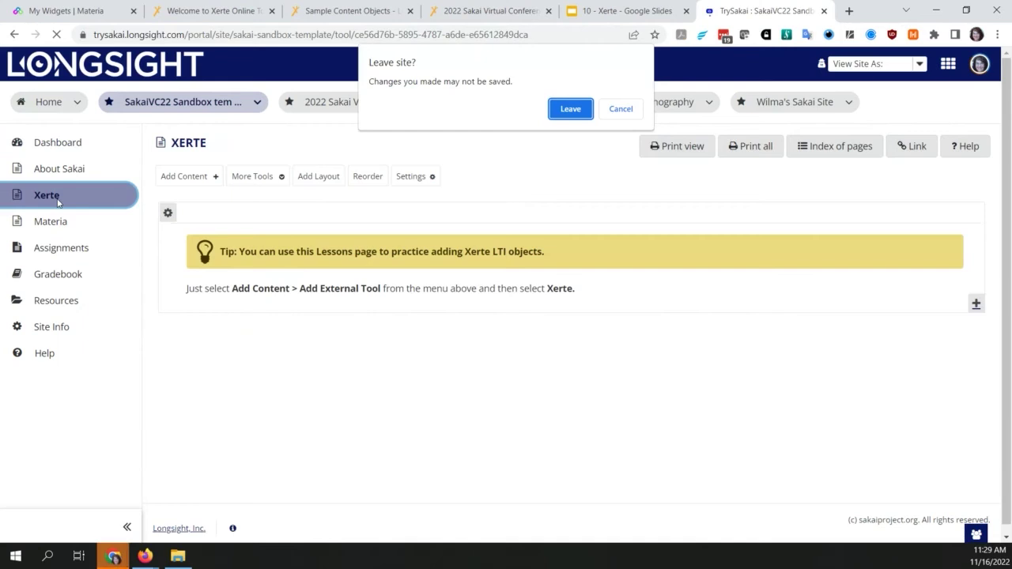
{"action": "left_click", "coordinate": [571, 109]}
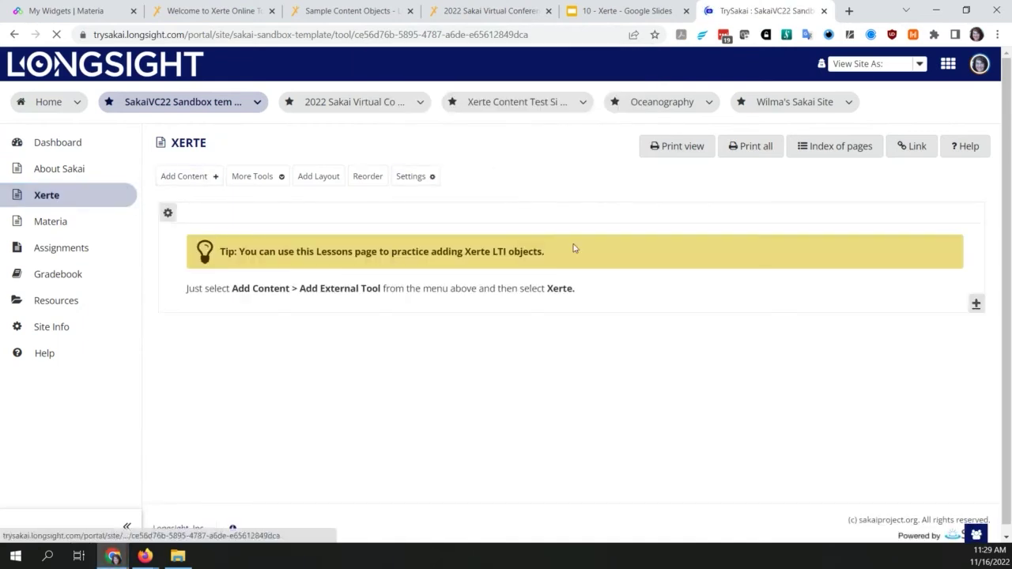
- Start adding an external tool to the Xerte lessons page and choose Xerte, opening its tool configuration form
{"action": "mouse_move", "coordinate": [781, 251]}
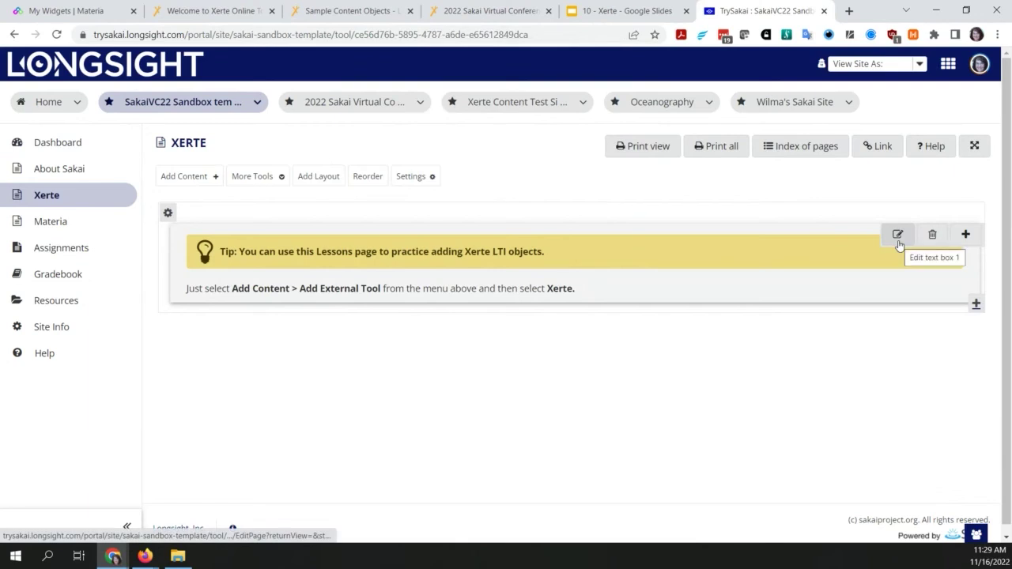
{"action": "left_click", "coordinate": [209, 175]}
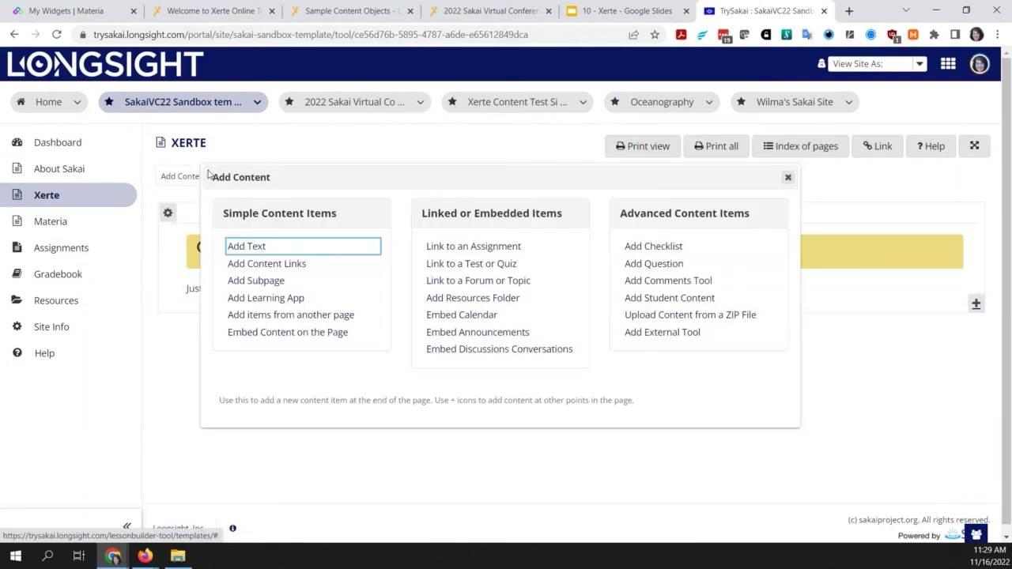
{"action": "left_click", "coordinate": [695, 334]}
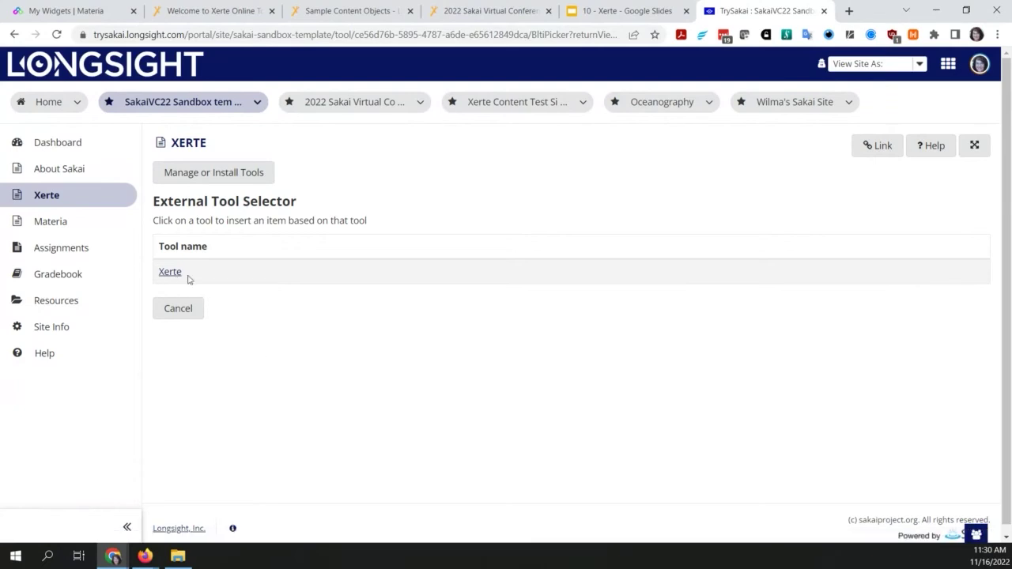
{"action": "left_click", "coordinate": [168, 274]}
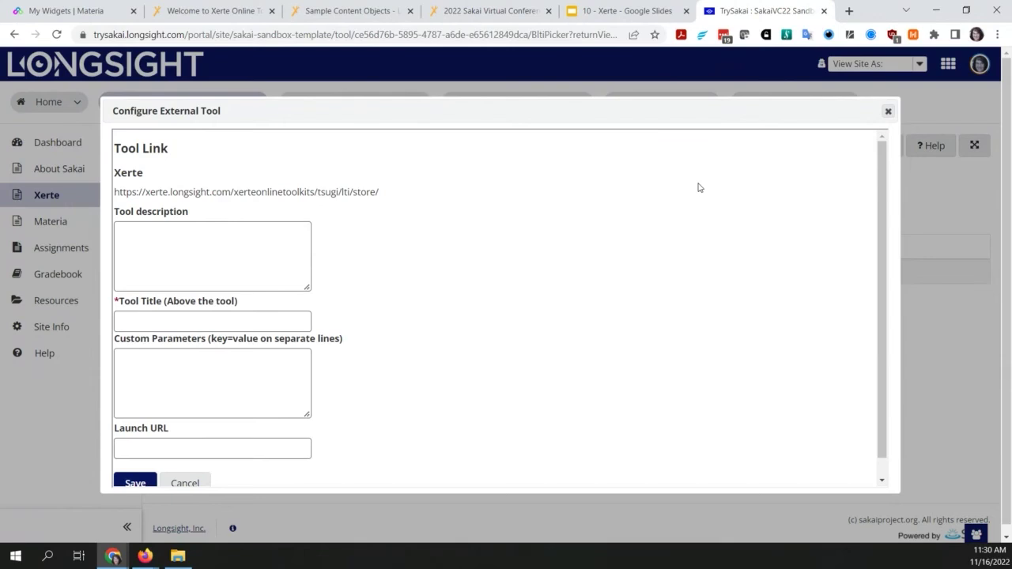
- Switch to the 10 - Xerte presentation in Google Slides and resume the slideshow up to the Release Grades slide
{"action": "left_click", "coordinate": [614, 16]}
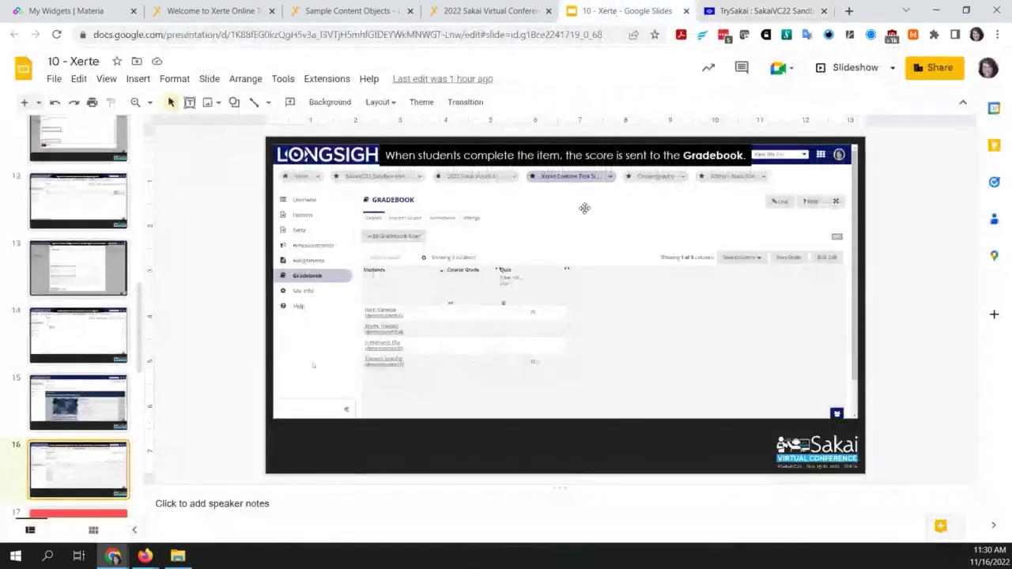
{"action": "left_click", "coordinate": [850, 68]}
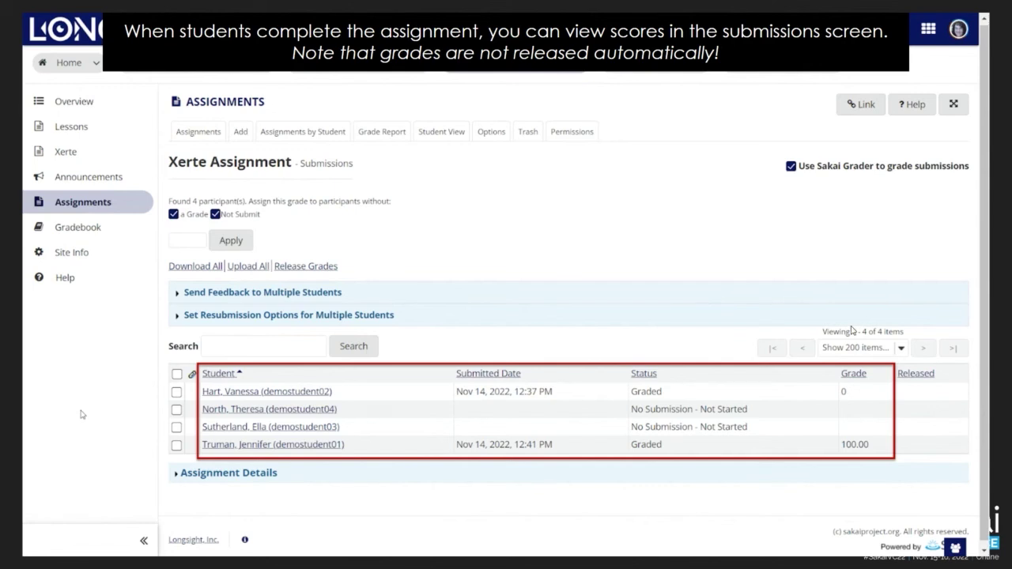
{"action": "left_click", "coordinate": [292, 266]}
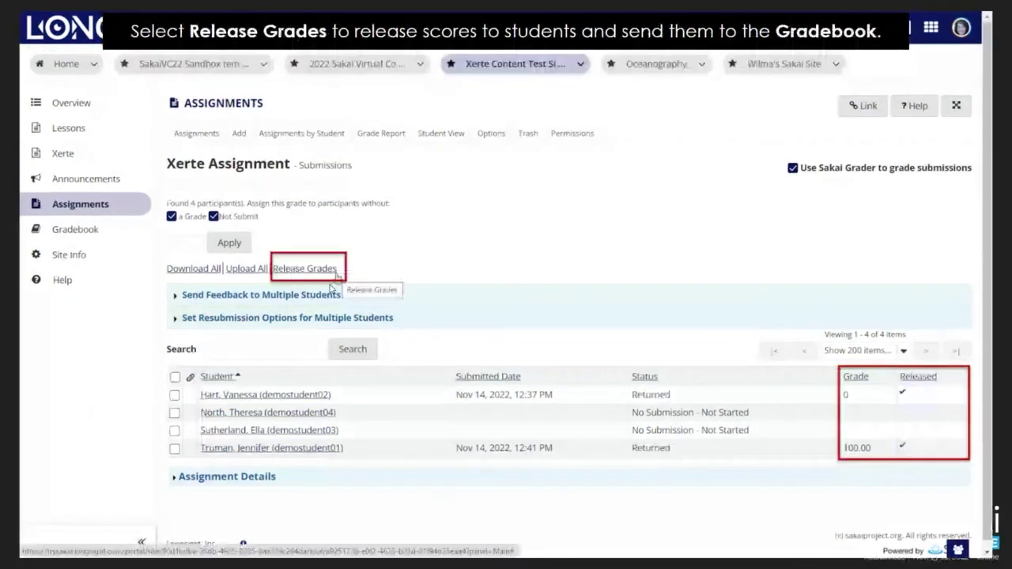
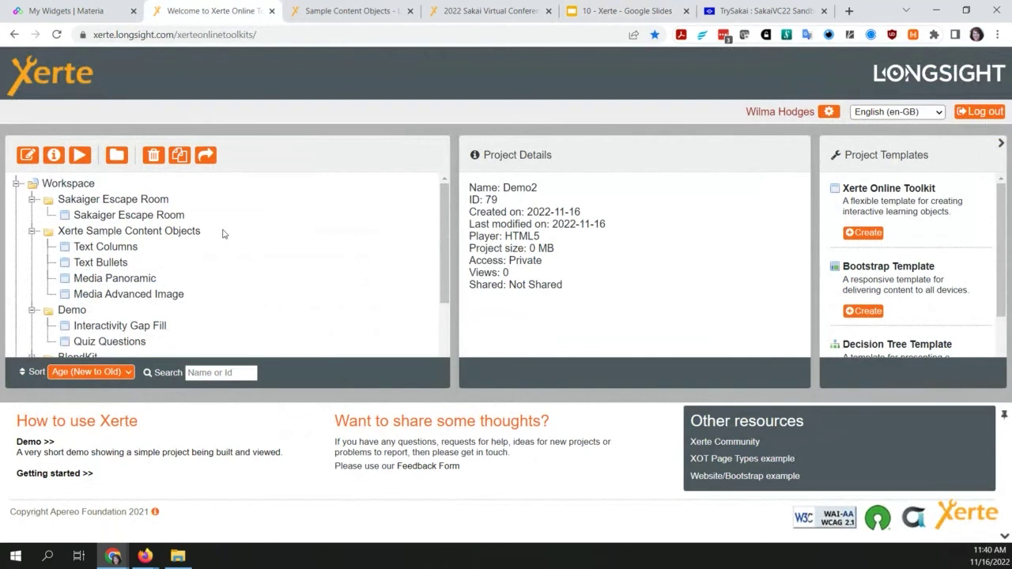
- Open the Sakaiger Escape Room project for editing and expand An Urgent Message, Campus Map 1, Medical Center and The Exam Room
{"action": "left_click", "coordinate": [147, 215]}
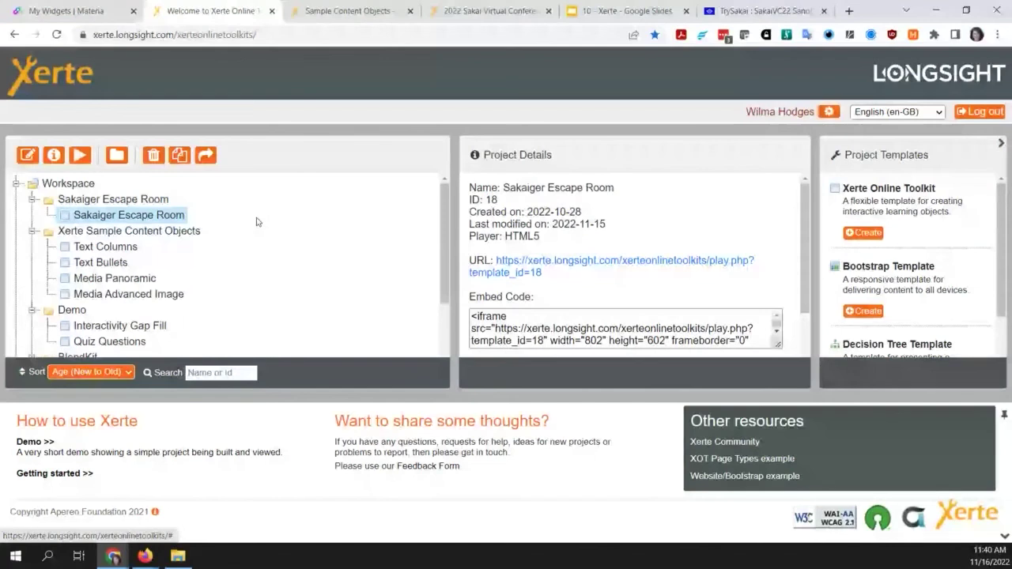
{"action": "left_click", "coordinate": [28, 160]}
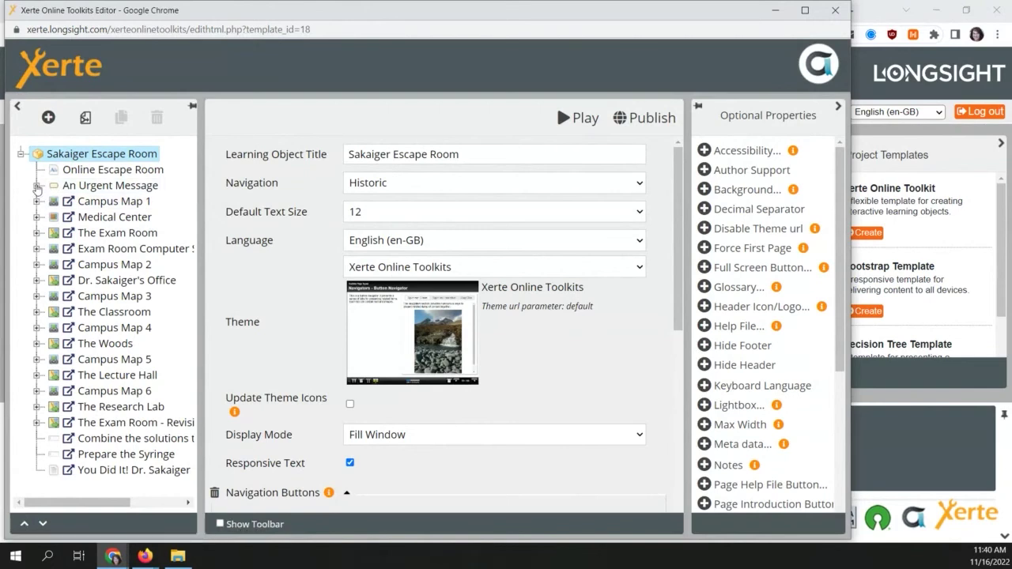
{"action": "left_click", "coordinate": [36, 185]}
{"action": "left_click", "coordinate": [36, 218]}
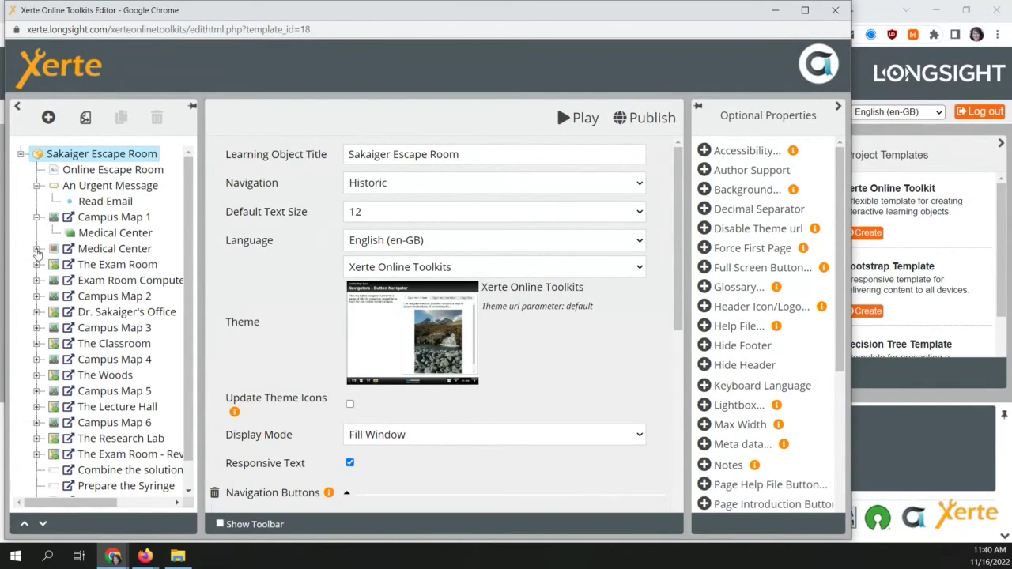
{"action": "left_click", "coordinate": [37, 250]}
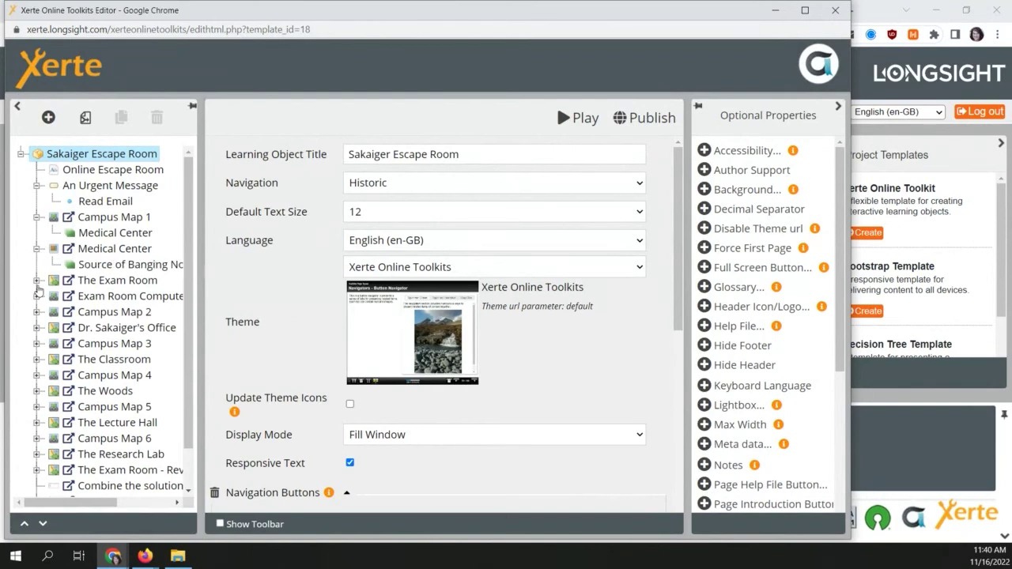
{"action": "left_click", "coordinate": [37, 281]}
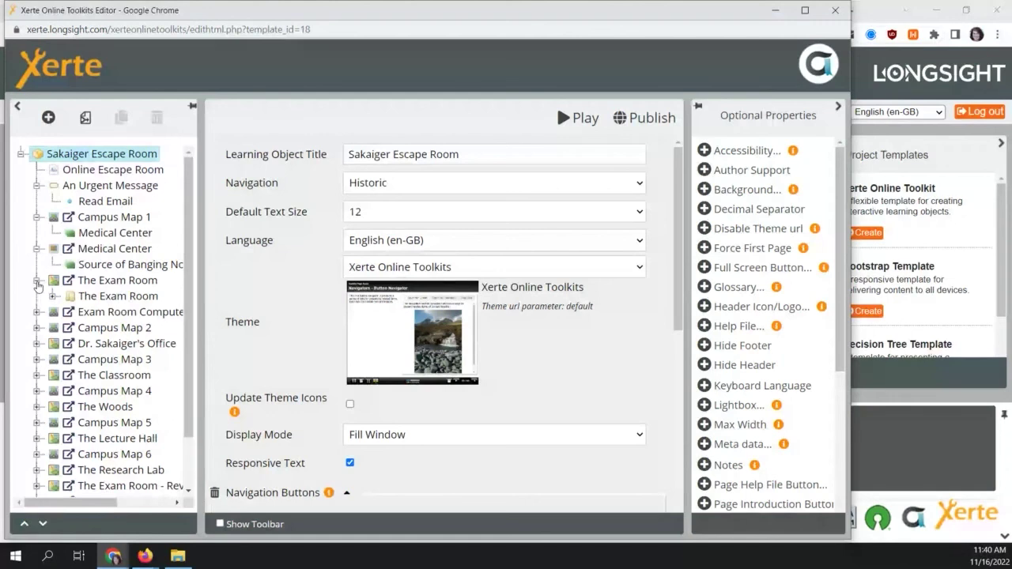
- Expand the scene under The Exam Room, the exam room computer page and Campus Map 2 to show their hotspots
{"action": "left_click", "coordinate": [52, 296]}
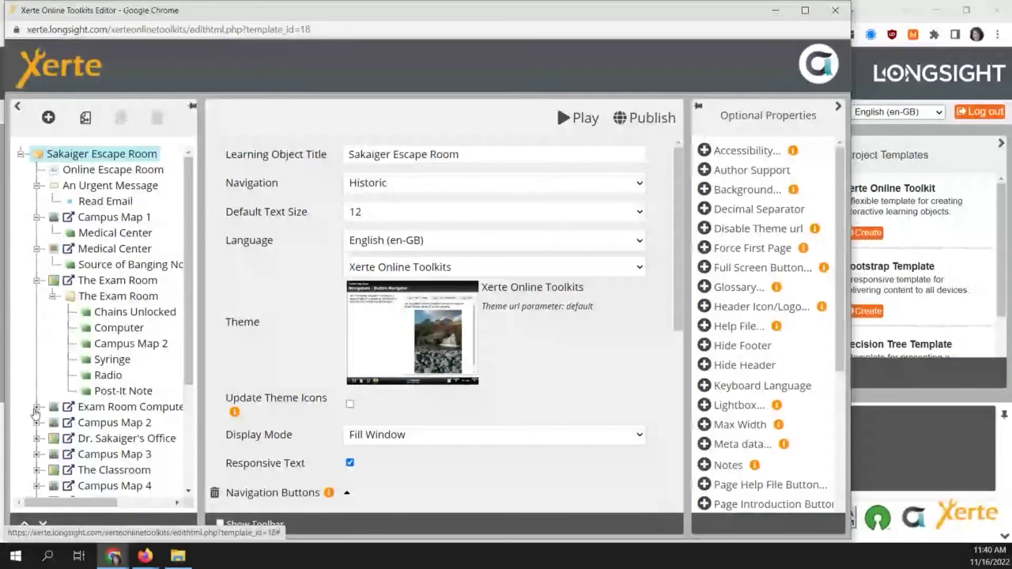
{"action": "left_click", "coordinate": [36, 407]}
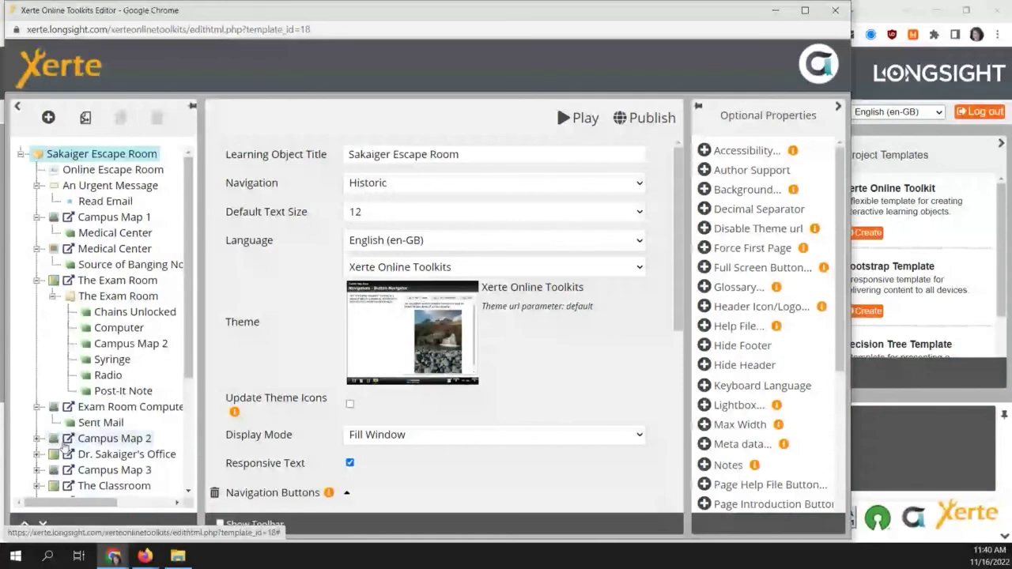
{"action": "scroll", "coordinate": [38, 375], "scroll_direction": "down", "scroll_amount": 1}
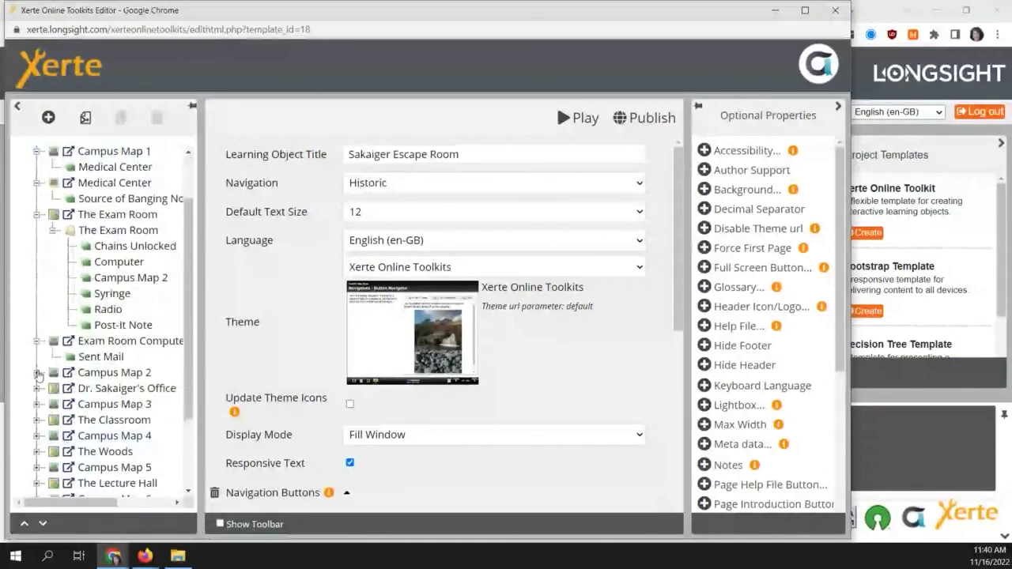
{"action": "left_click", "coordinate": [37, 372]}
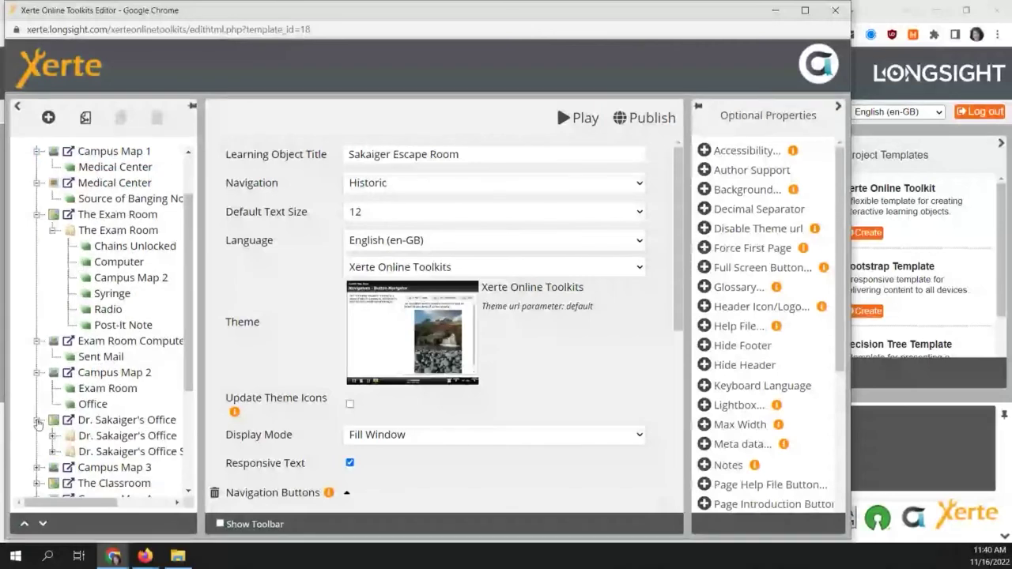
- Expand both scenes of Dr. Sakaiger's Office to review their hotspots, including Hidden Safe and Safe Unlocked
{"action": "scroll", "coordinate": [38, 424], "scroll_direction": "down", "scroll_amount": 1}
{"action": "left_click", "coordinate": [52, 370]}
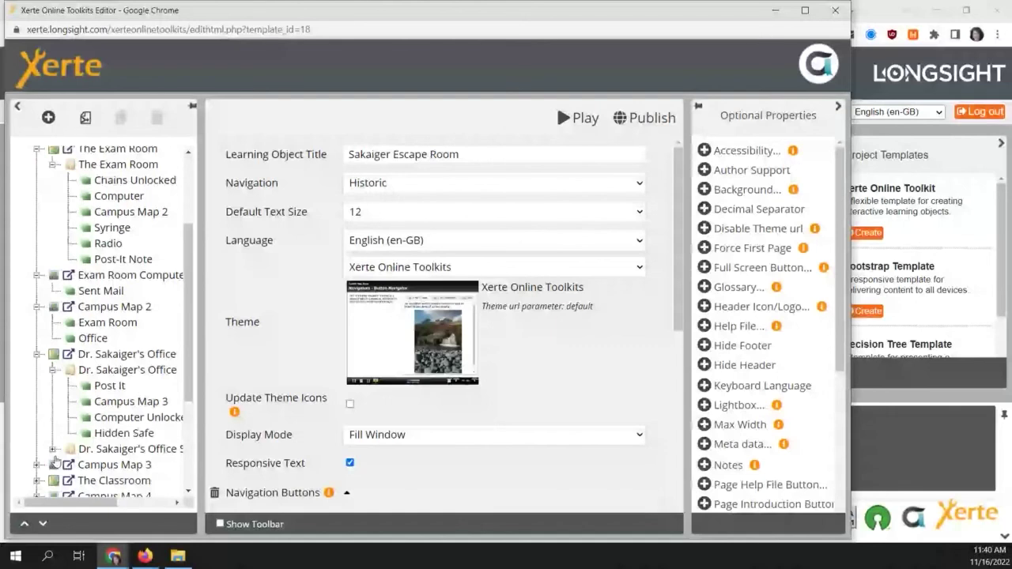
{"action": "left_click", "coordinate": [53, 449]}
{"action": "scroll", "coordinate": [53, 452], "scroll_direction": "down", "scroll_amount": 2}
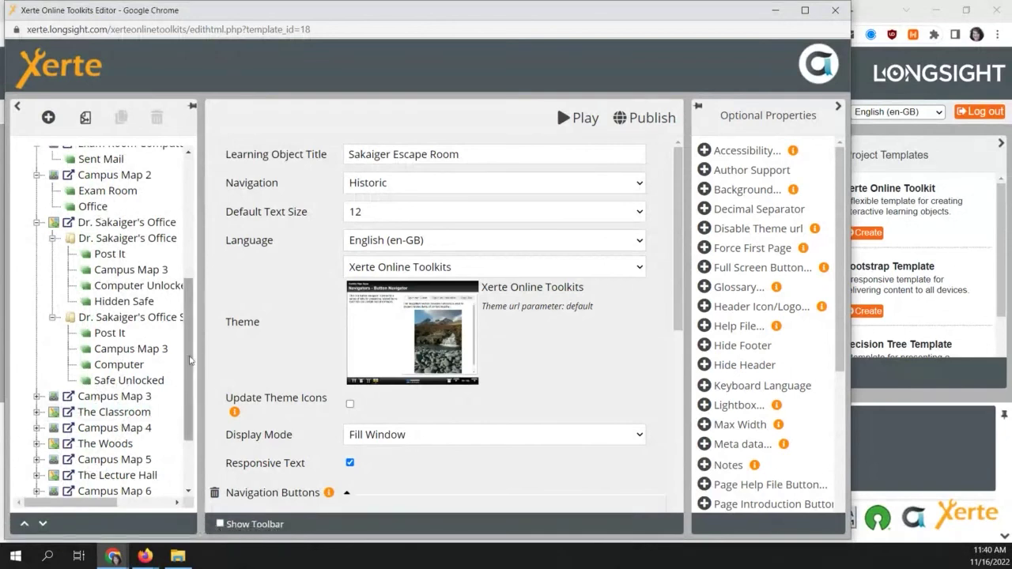
{"action": "left_click_drag", "start_coordinate": [190, 348], "coordinate": [197, 226]}
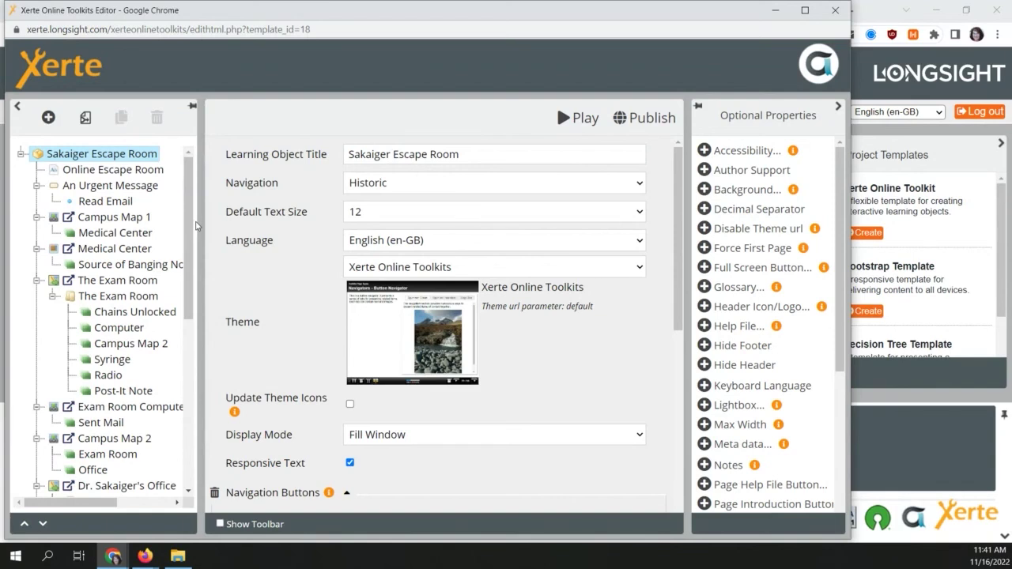
- Collapse The Exam Room and view the settings of the Online Escape Room, An Urgent Message and Campus Map 1 pages
{"action": "left_click", "coordinate": [36, 281]}
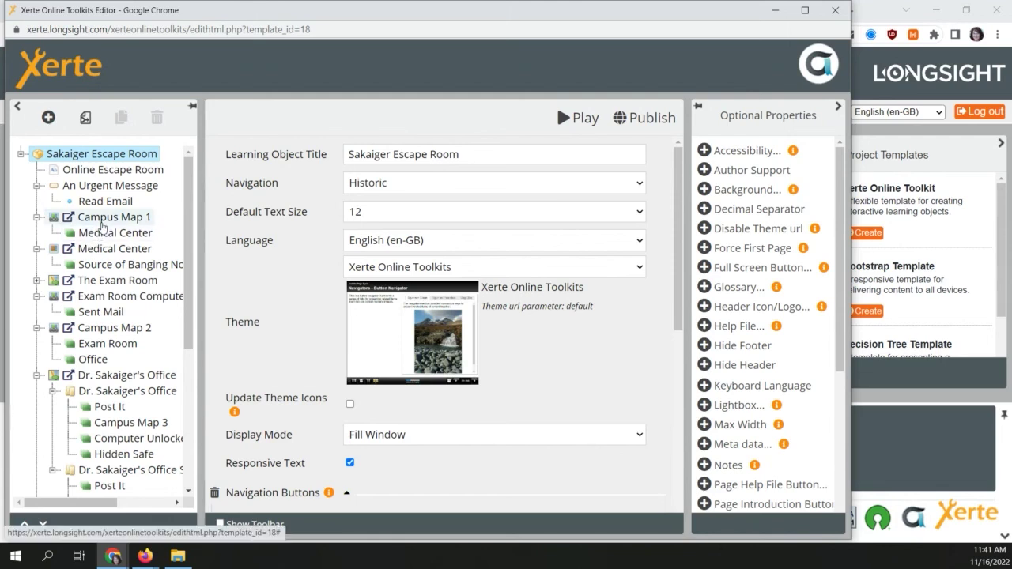
{"action": "left_click", "coordinate": [101, 174]}
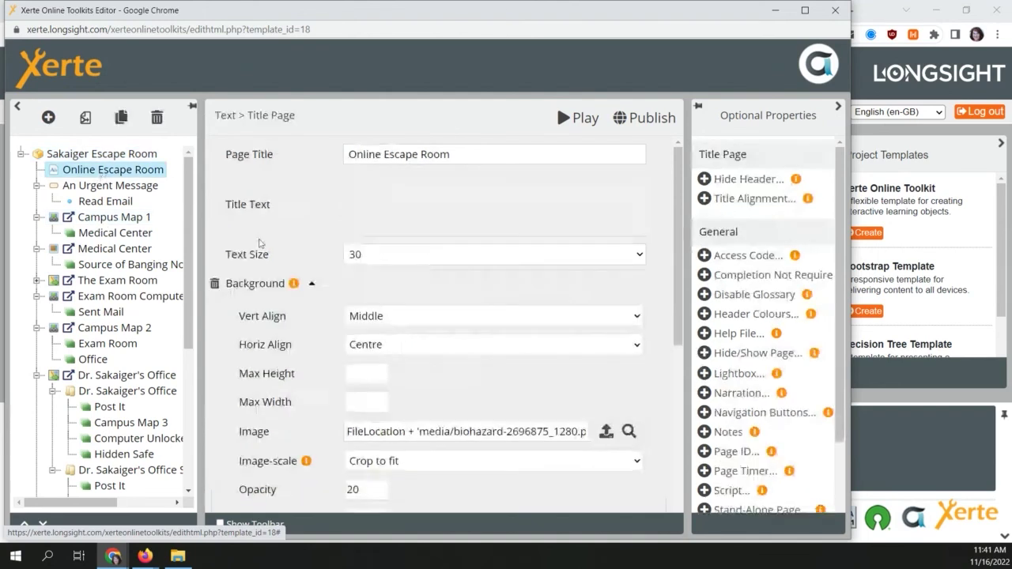
{"action": "left_click", "coordinate": [109, 188]}
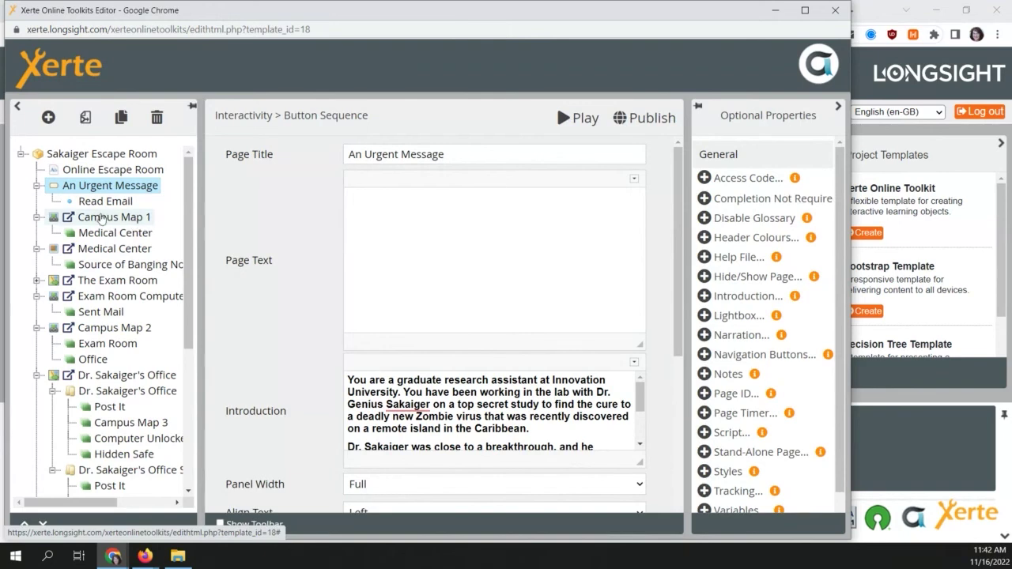
{"action": "left_click", "coordinate": [101, 218]}
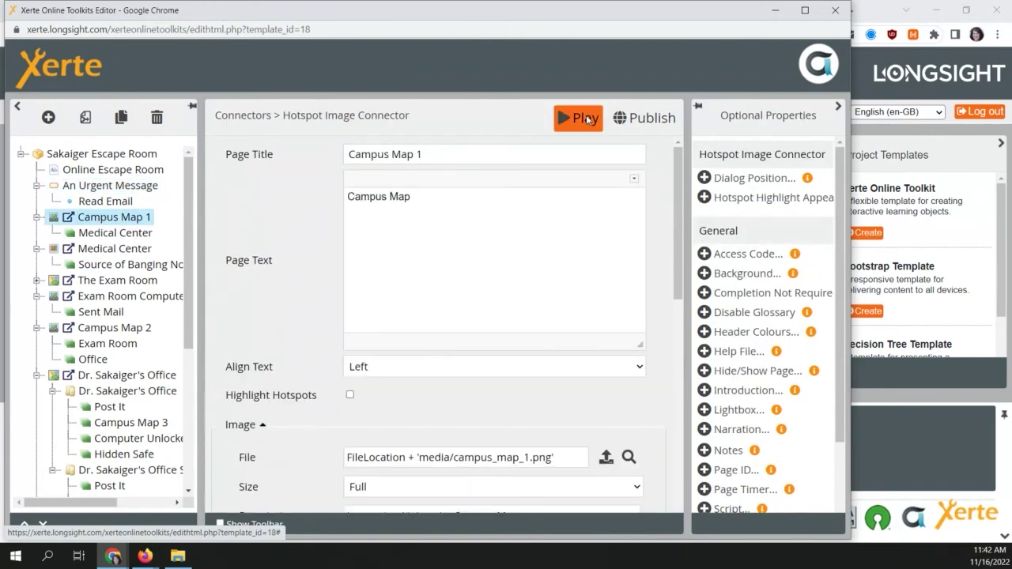
- Preview the Campus Map 1 page to inspect its Medical Center hotspot, and close the preview
{"action": "left_click", "coordinate": [585, 118]}
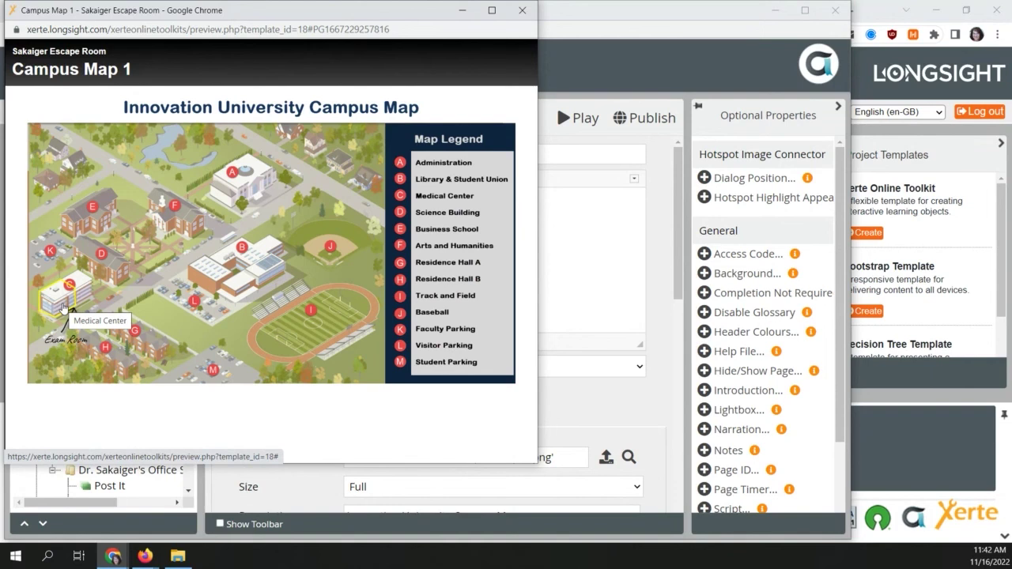
{"action": "left_click", "coordinate": [524, 13]}
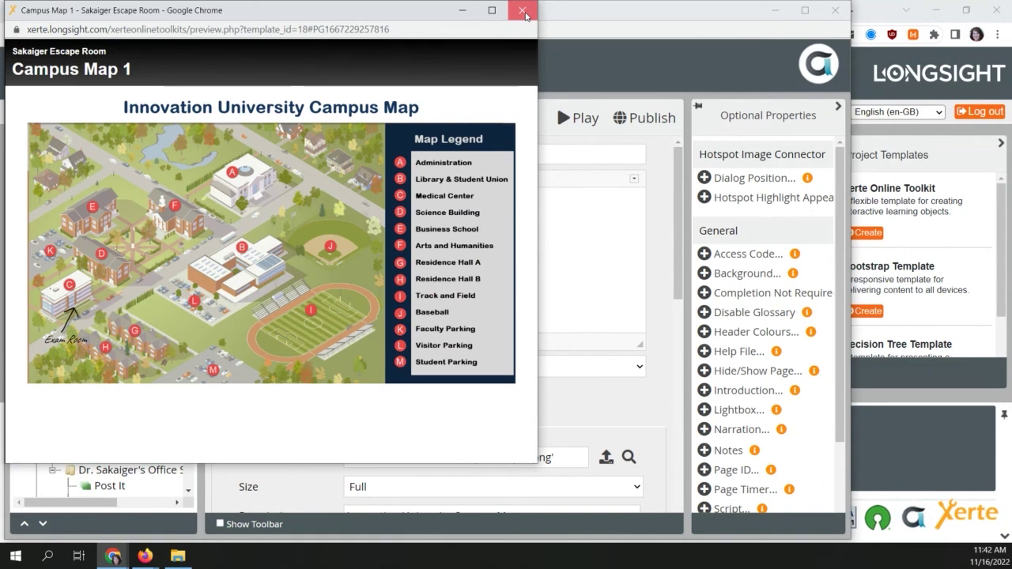
{"action": "left_click", "coordinate": [523, 12]}
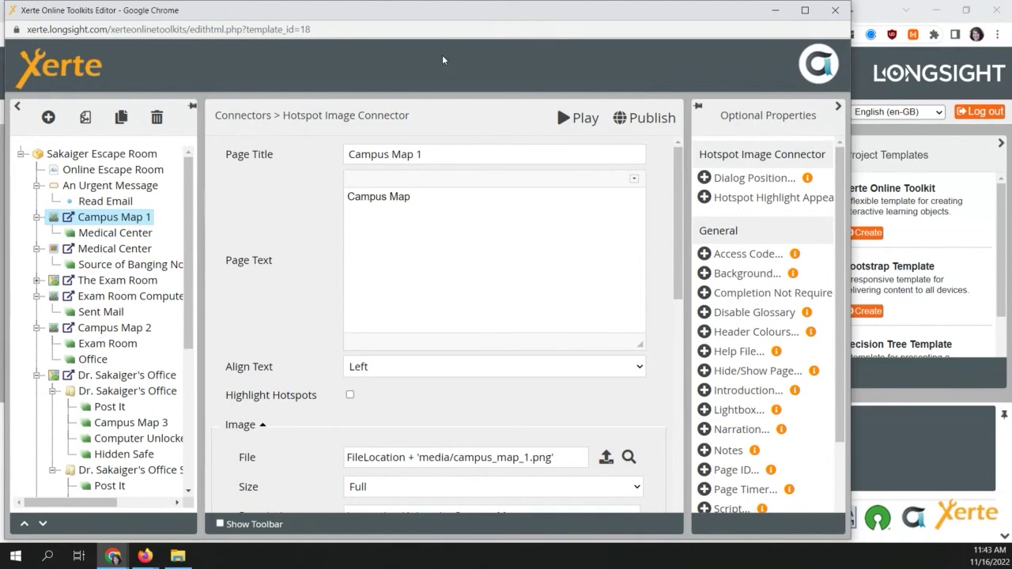
- Collapse both scenes under Dr. Sakaiger's Office in the project structure
{"action": "left_click", "coordinate": [53, 391]}
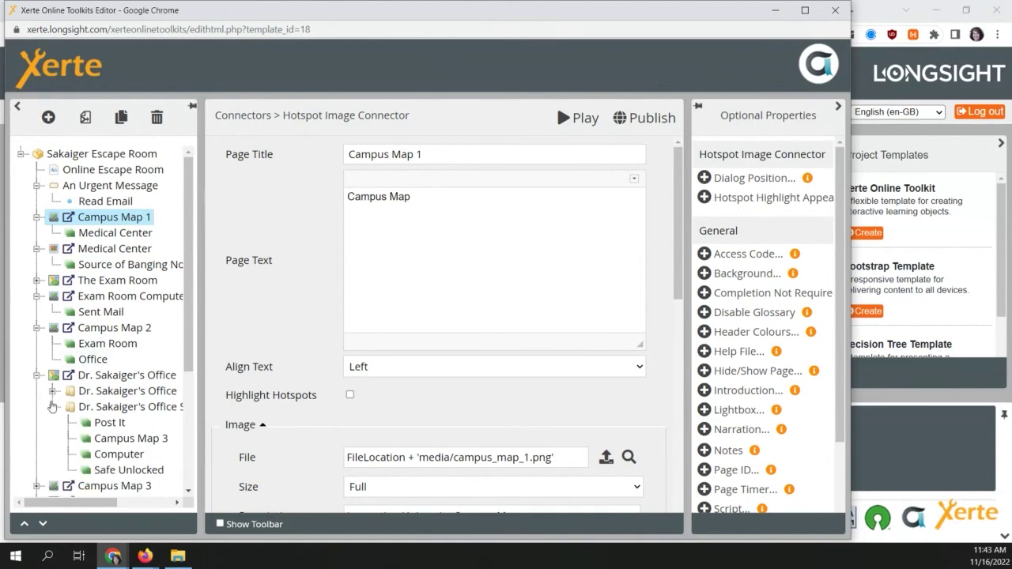
{"action": "left_click", "coordinate": [52, 406]}
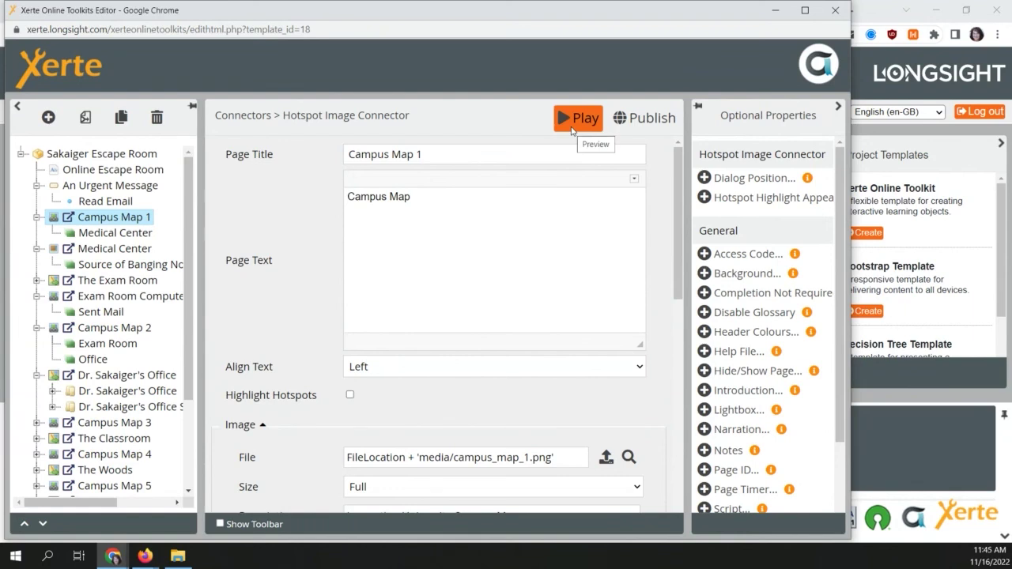
- Preview the escape room from its title page in a maximized window, dismiss the introduction and begin the activity
{"action": "left_click", "coordinate": [572, 129]}
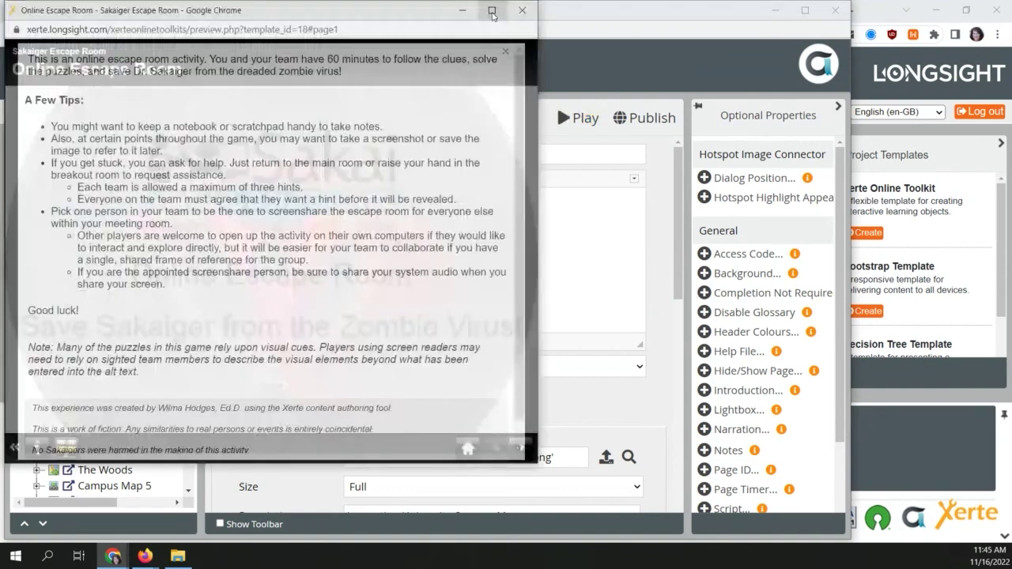
{"action": "left_click", "coordinate": [492, 12]}
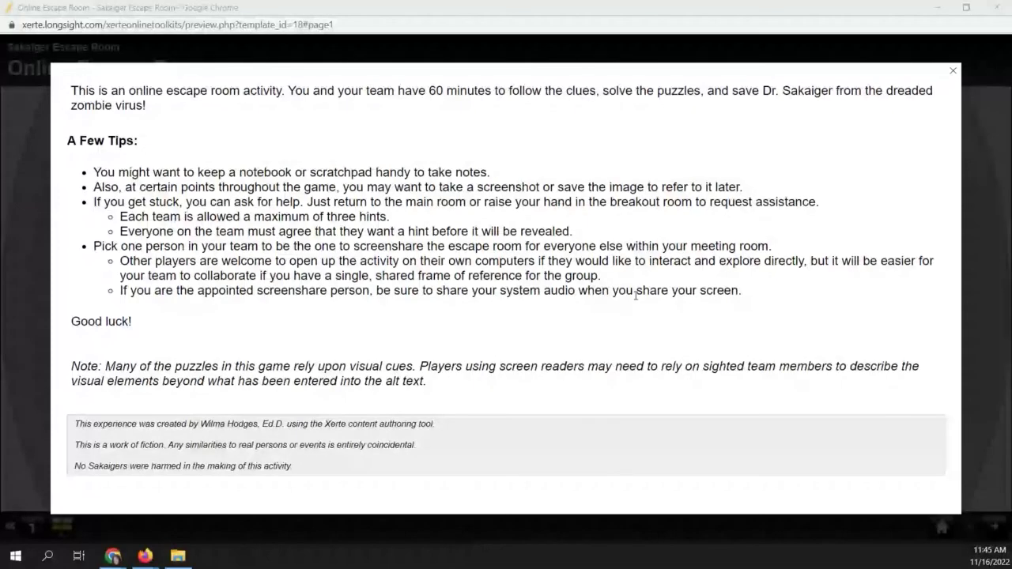
{"action": "left_click", "coordinate": [954, 69]}
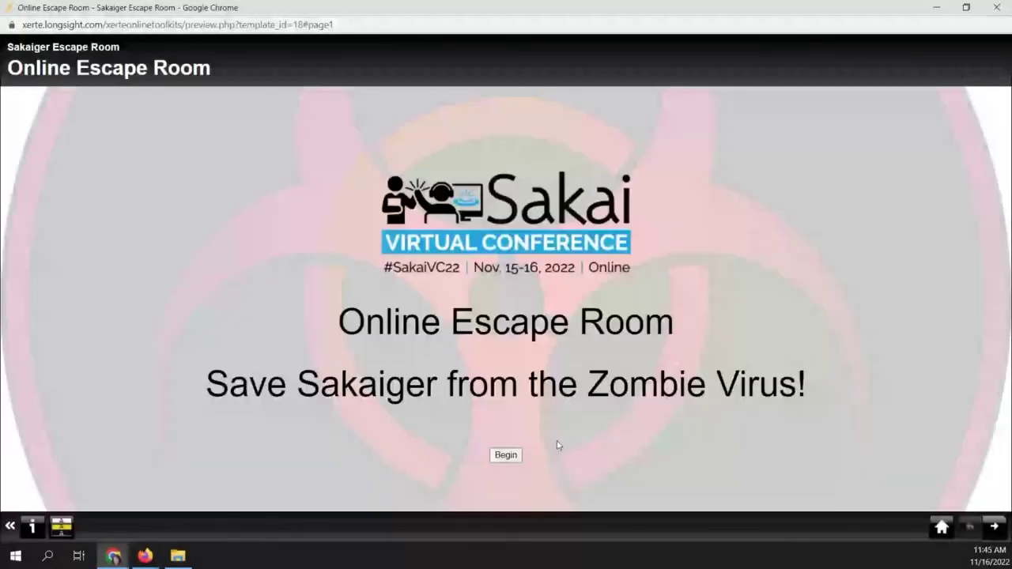
{"action": "left_click", "coordinate": [504, 456]}
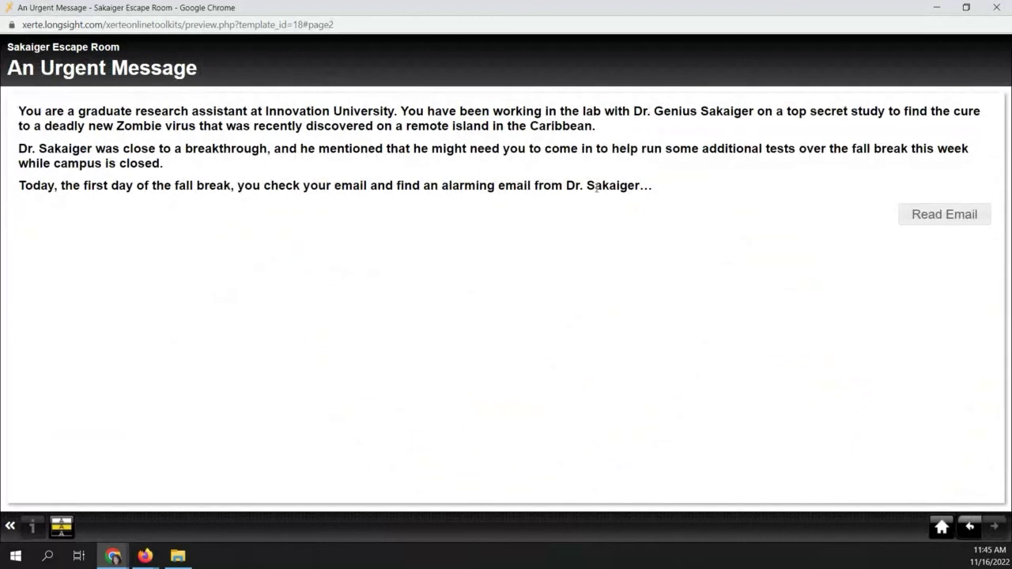
- Read the urgent email through to its end and open the attached Campus Map
{"action": "left_click", "coordinate": [951, 221]}
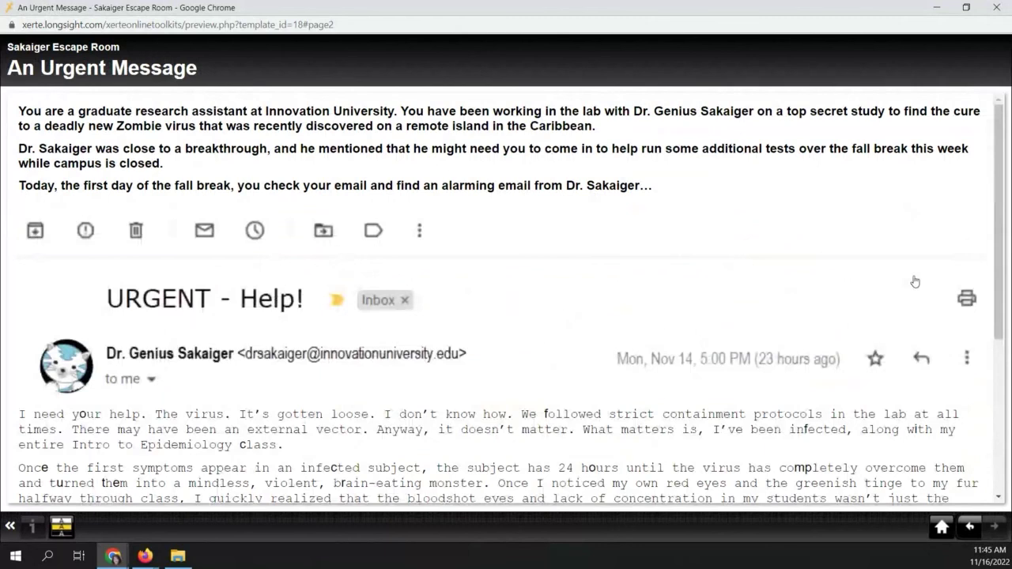
{"action": "left_click_drag", "start_coordinate": [1002, 125], "coordinate": [998, 276]}
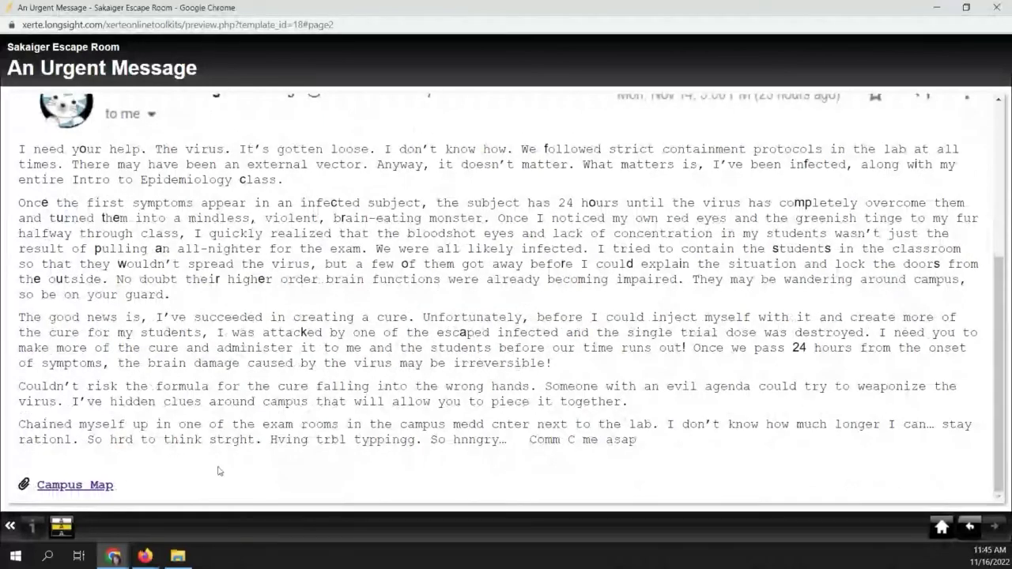
{"action": "left_click", "coordinate": [76, 485]}
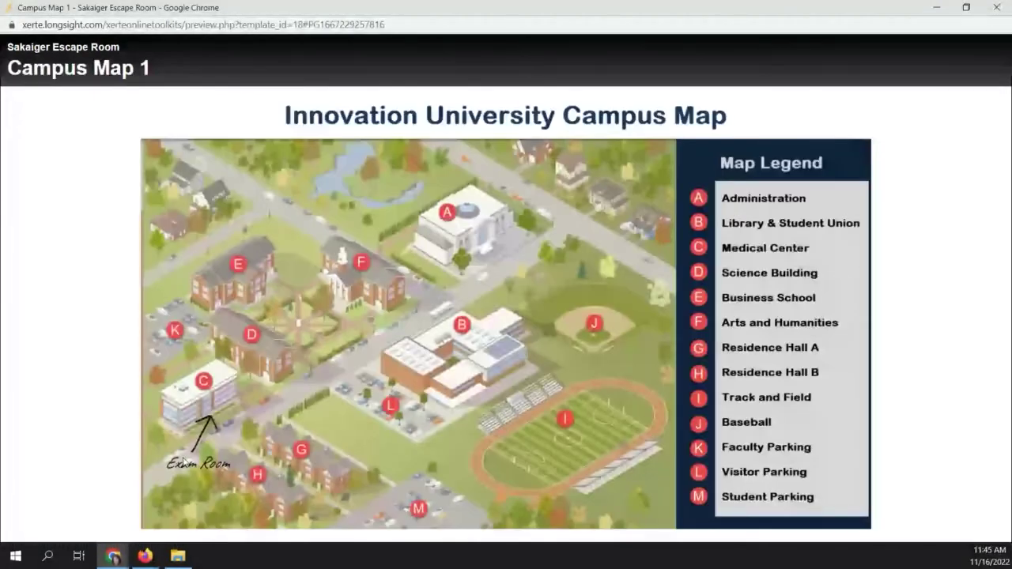
- Go to the Medical Center from the campus map, open the door to The Exam Room and dismiss its introduction
{"action": "left_click", "coordinate": [175, 417]}
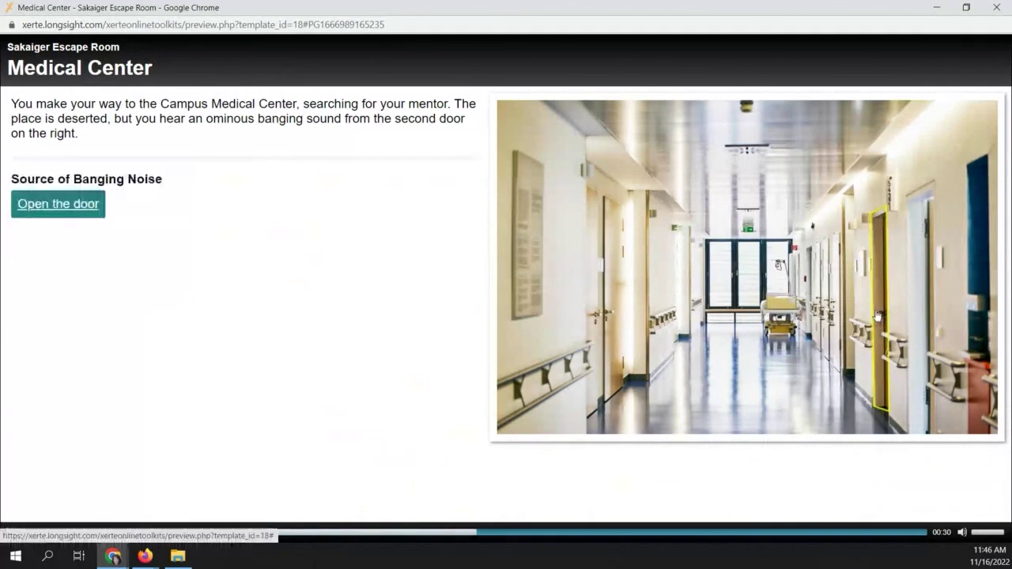
{"action": "left_click", "coordinate": [71, 213]}
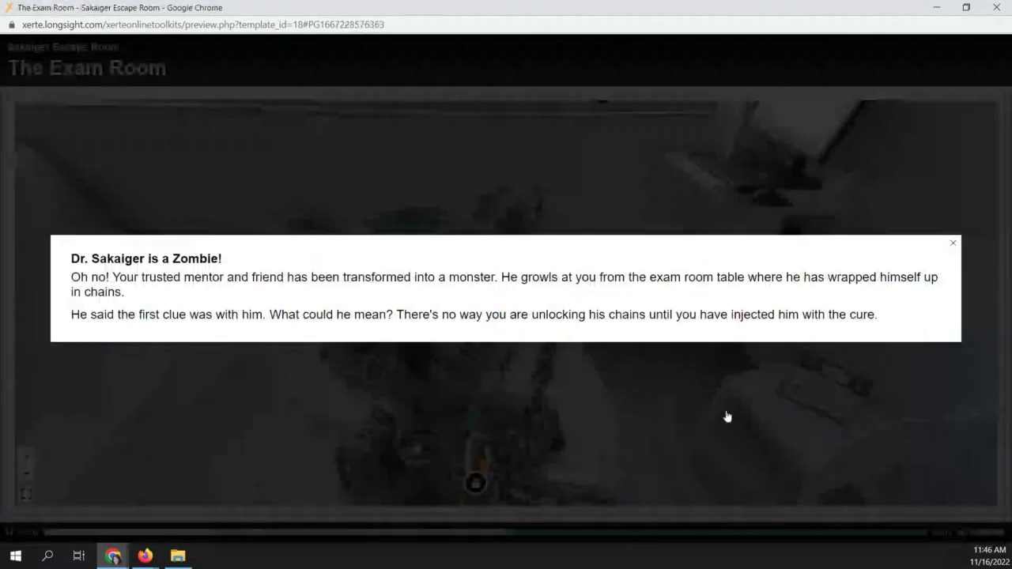
{"action": "left_click", "coordinate": [954, 245]}
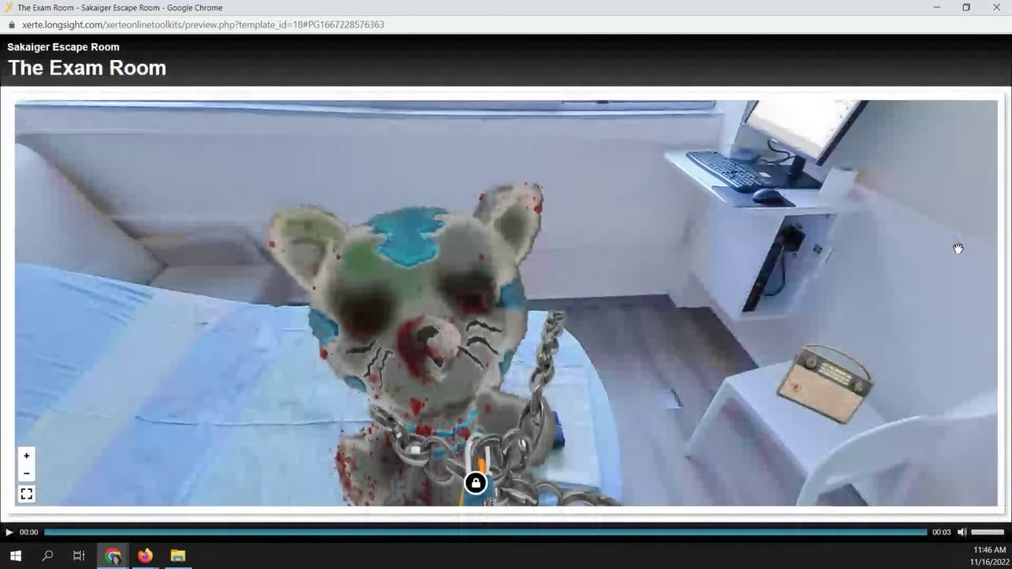
- Look all around the 360-degree Exam Room panorama, including the radio and computer, and close the preview
{"action": "left_click_drag", "start_coordinate": [958, 248], "coordinate": [694, 338]}
{"action": "left_click_drag", "start_coordinate": [277, 300], "coordinate": [616, 288]}
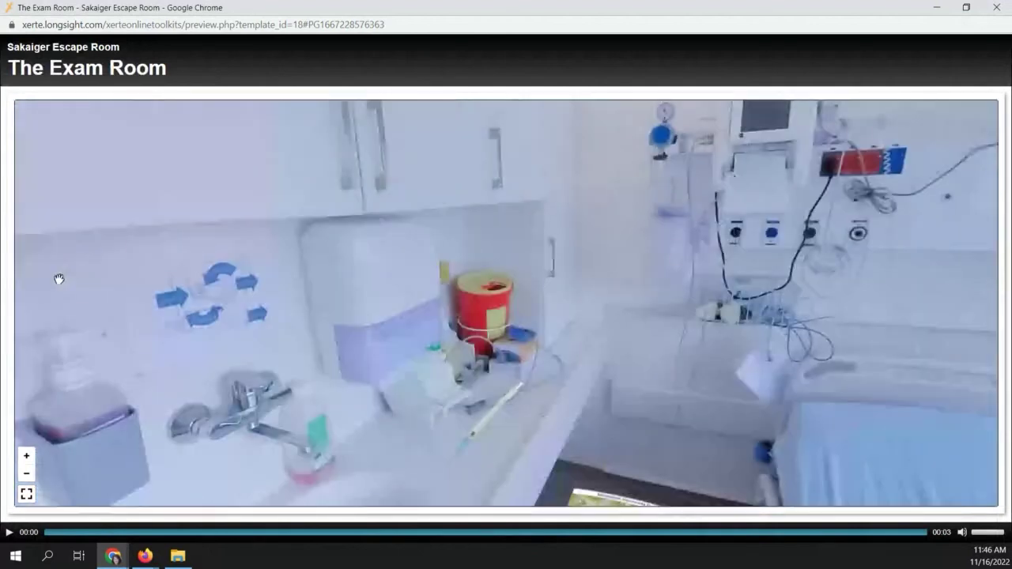
{"action": "left_click_drag", "start_coordinate": [56, 278], "coordinate": [804, 281]}
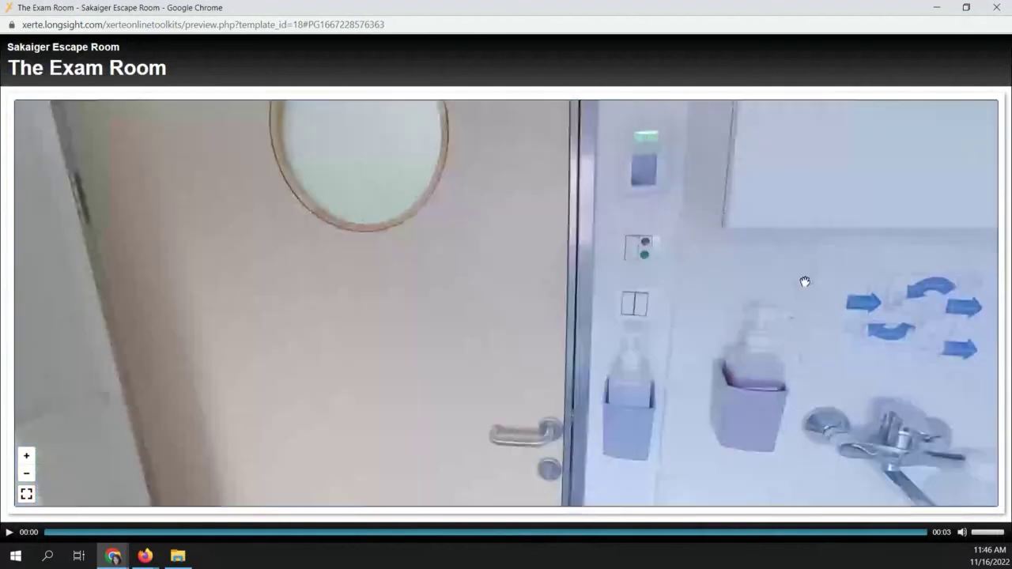
{"action": "left_click_drag", "start_coordinate": [217, 292], "coordinate": [386, 413]}
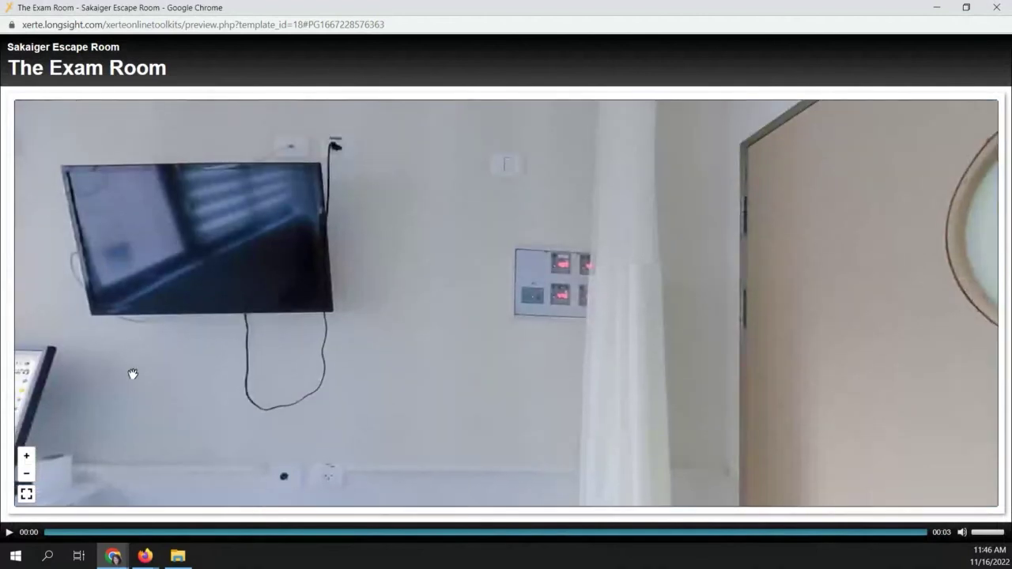
{"action": "left_click_drag", "start_coordinate": [133, 374], "coordinate": [561, 194]}
{"action": "scroll", "coordinate": [746, 185], "scroll_direction": "up", "scroll_amount": 2}
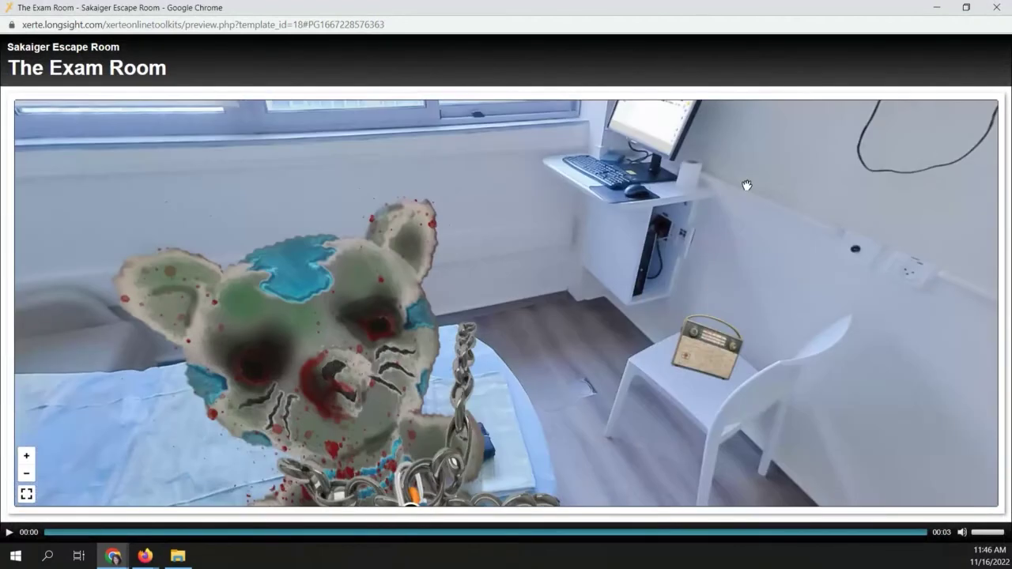
{"action": "left_click_drag", "start_coordinate": [746, 185], "coordinate": [749, 170]}
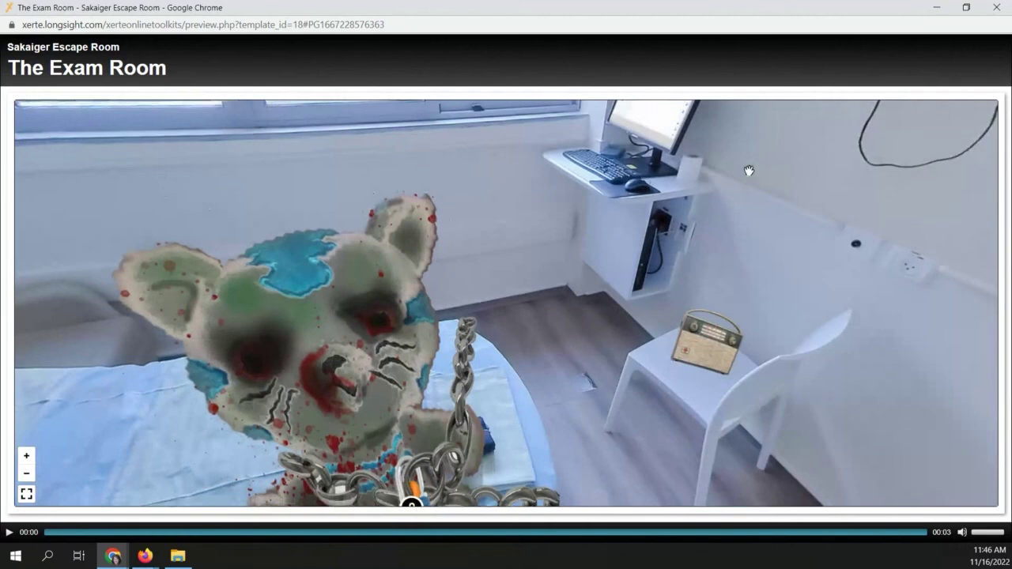
{"action": "left_click_drag", "start_coordinate": [749, 171], "coordinate": [747, 166]}
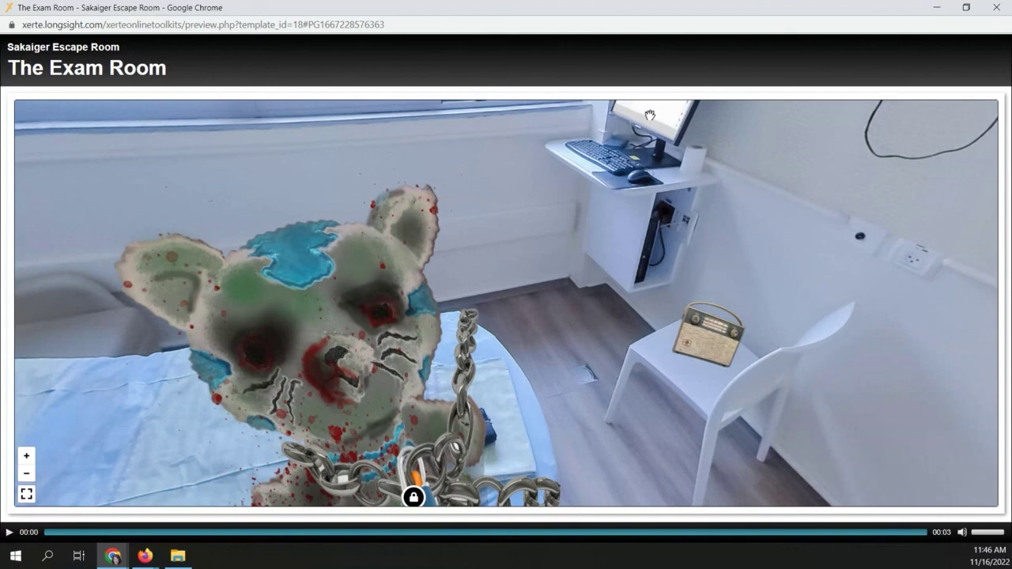
{"action": "left_click", "coordinate": [1001, 9]}
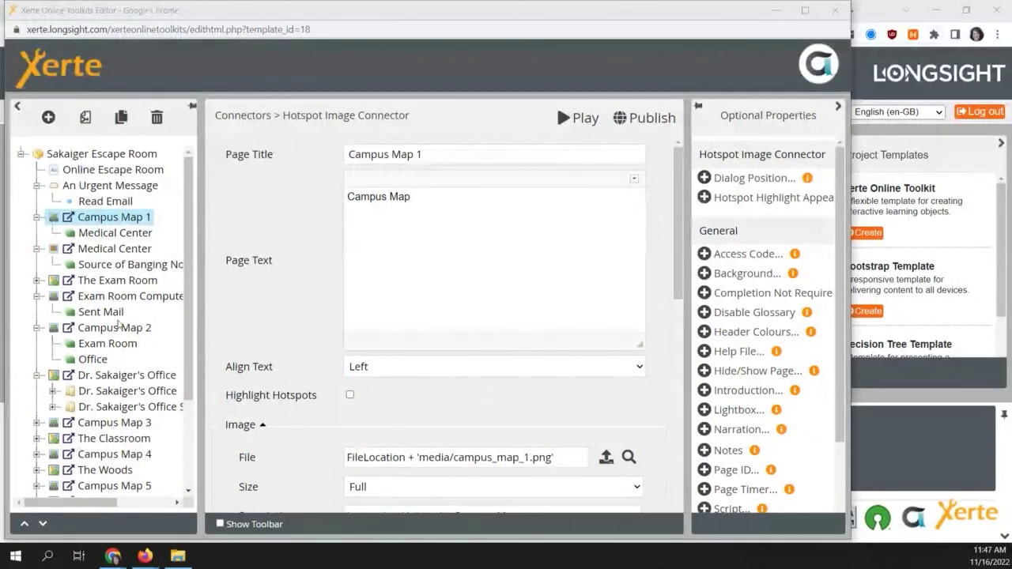
- Collapse Dr. Sakaiger's Office and minimize the editor window to return to the project workspace
{"action": "left_click", "coordinate": [40, 374]}
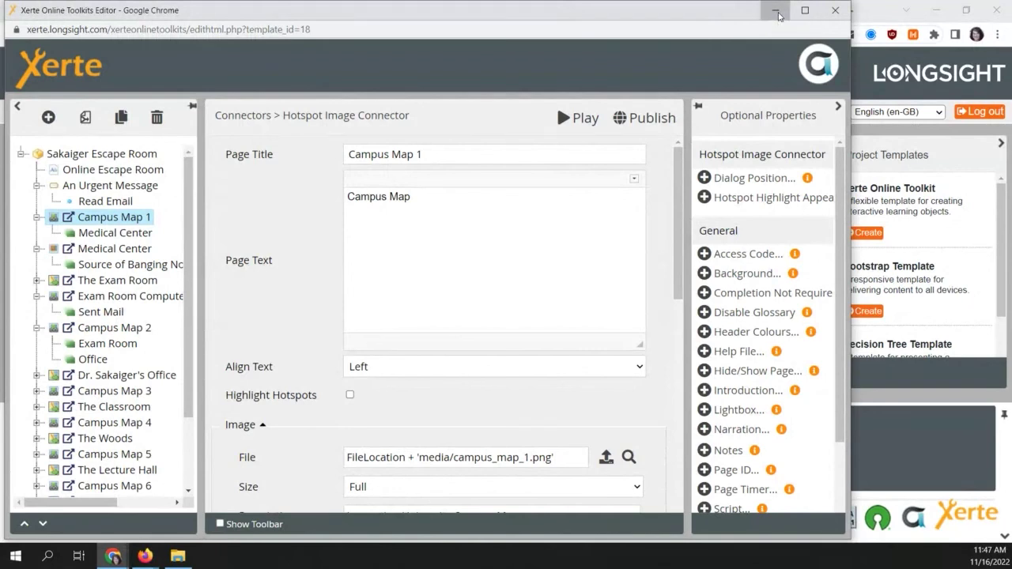
{"action": "left_click", "coordinate": [778, 14]}
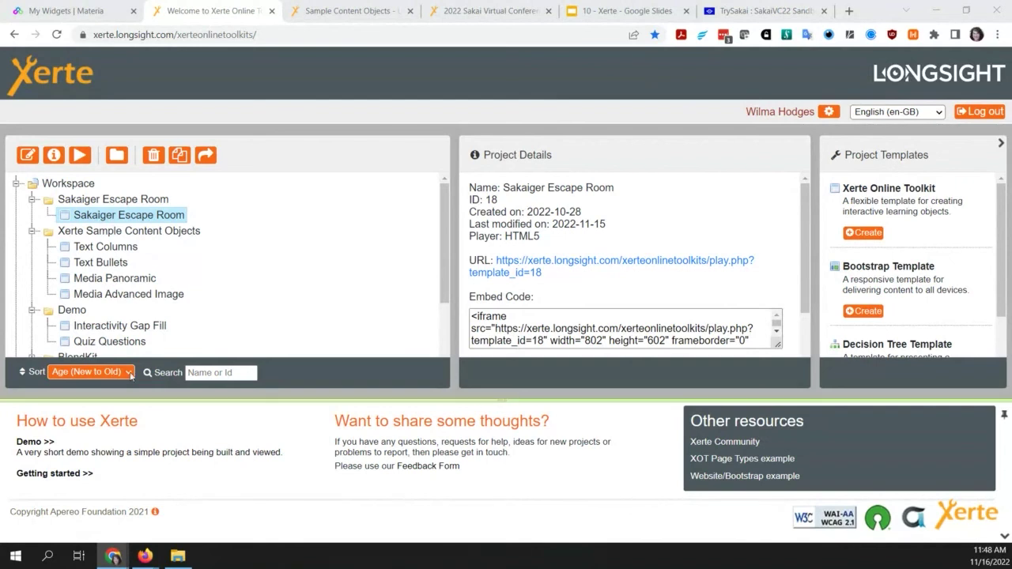
- Open the Demo2 project for editing and delete its lockfile
{"action": "scroll", "coordinate": [177, 309], "scroll_direction": "down", "scroll_amount": 1}
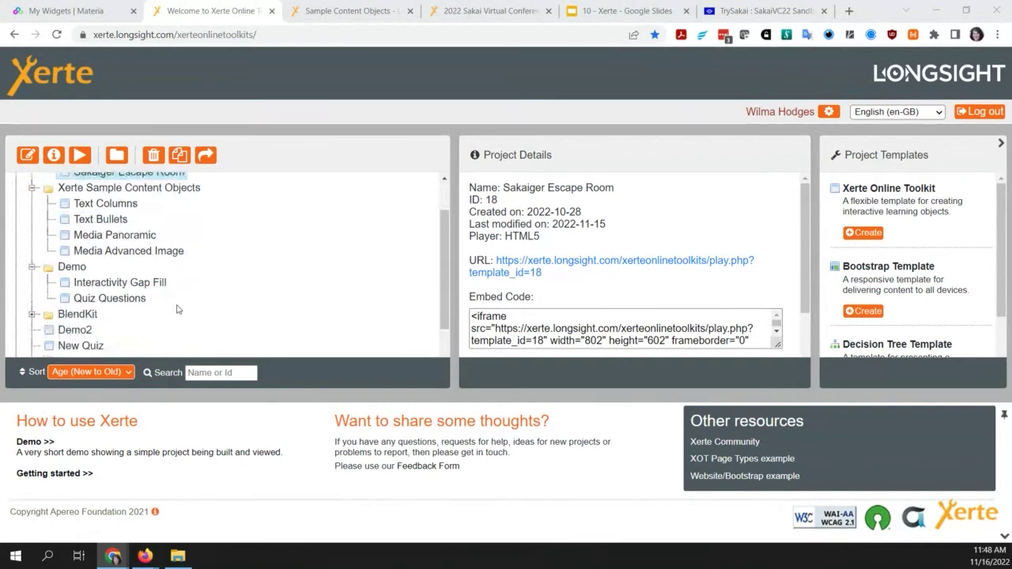
{"action": "scroll", "coordinate": [178, 309], "scroll_direction": "down", "scroll_amount": 1}
{"action": "left_click", "coordinate": [76, 288]}
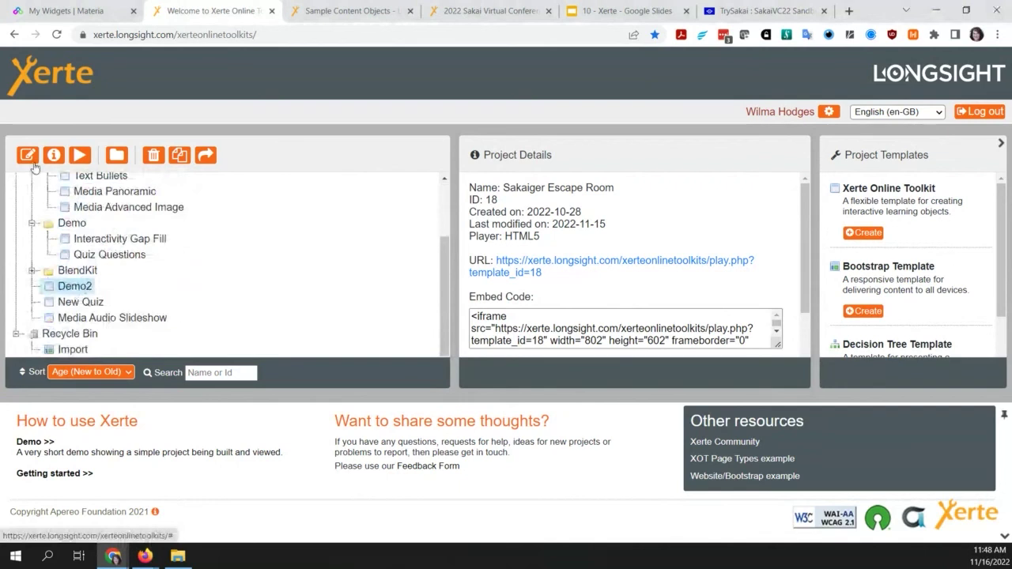
{"action": "left_click", "coordinate": [35, 154]}
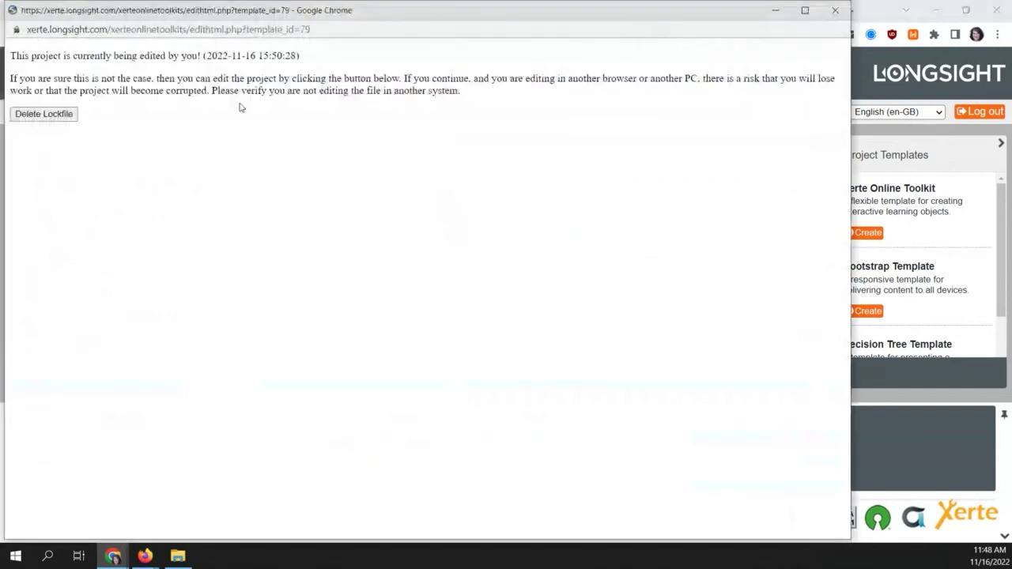
{"action": "left_click", "coordinate": [57, 119]}
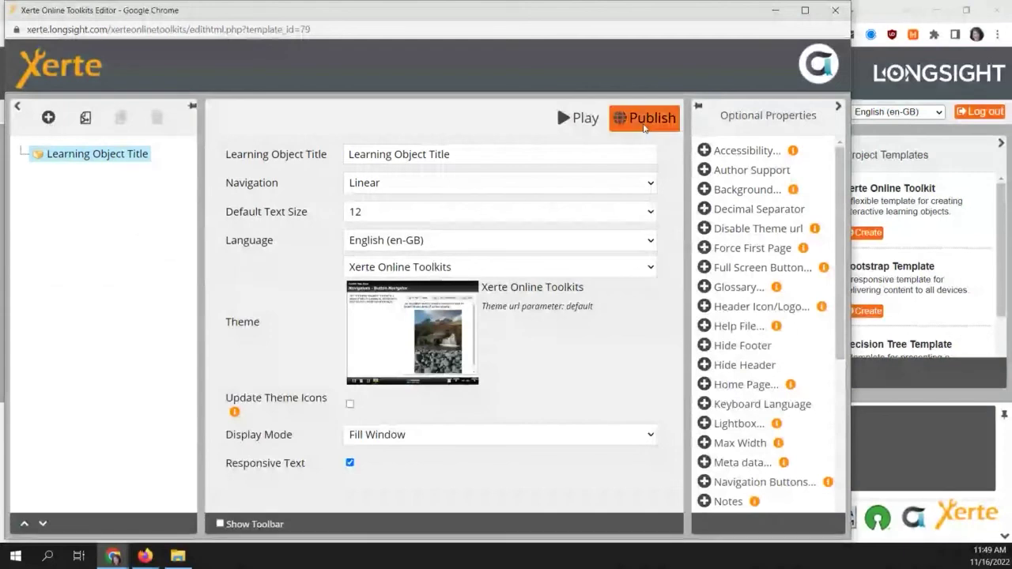
- Browse the page types available to insert, from Text and Media through Games and Tracking / xAPI, and minimize the editor window
{"action": "left_click", "coordinate": [48, 118]}
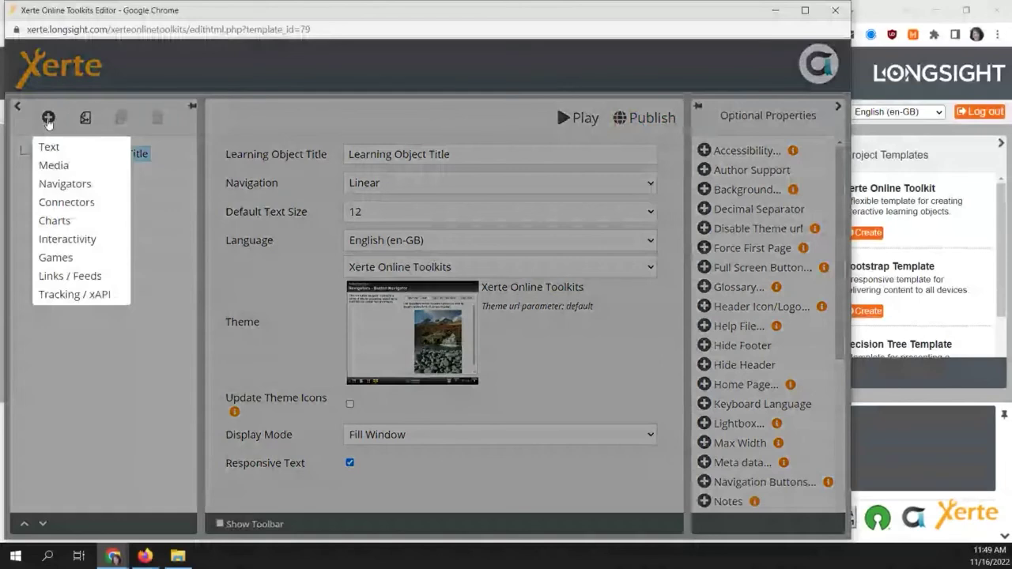
{"action": "mouse_move", "coordinate": [50, 148]}
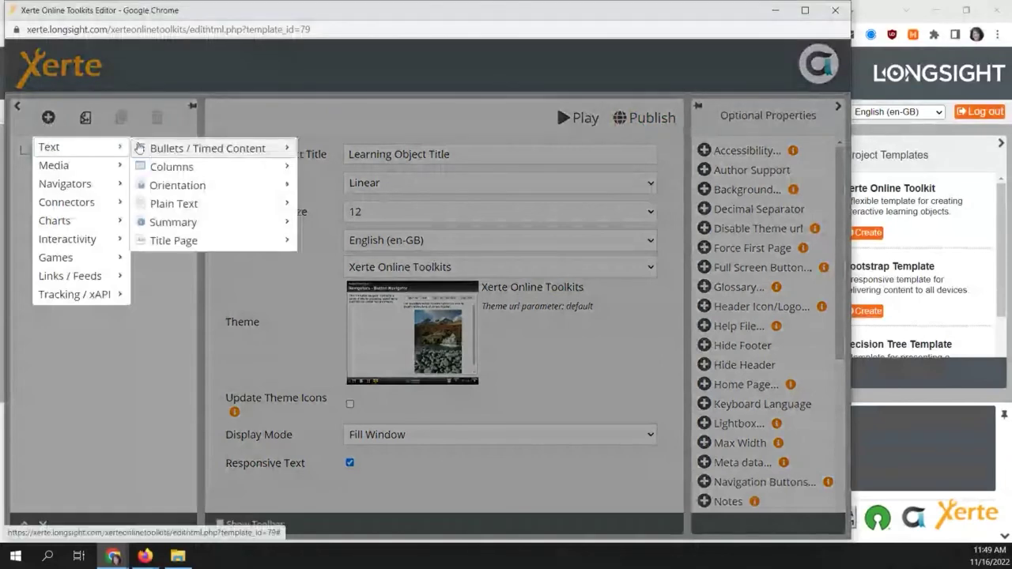
{"action": "mouse_move", "coordinate": [152, 150]}
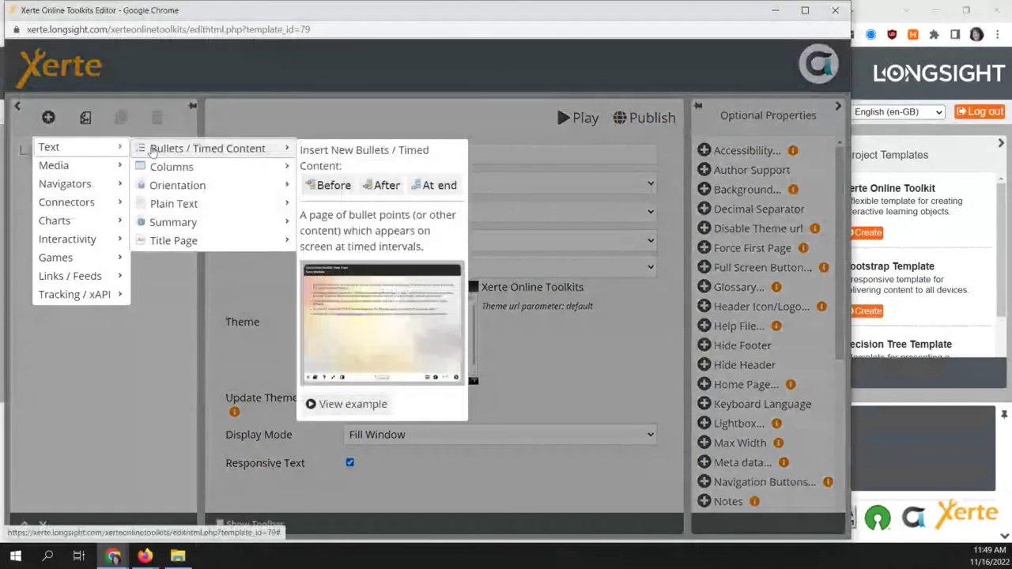
{"action": "mouse_move", "coordinate": [84, 166]}
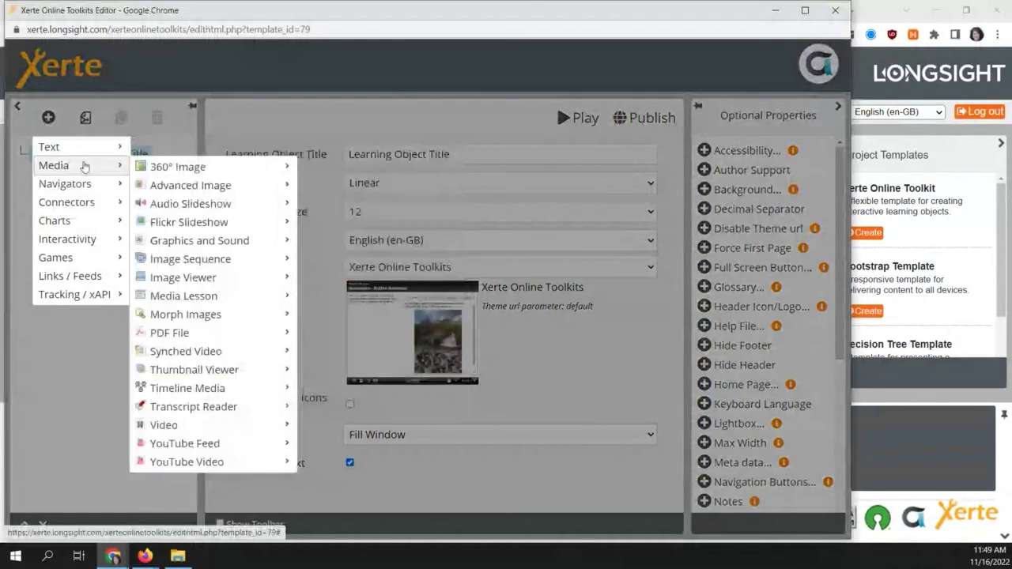
{"action": "mouse_move", "coordinate": [89, 199]}
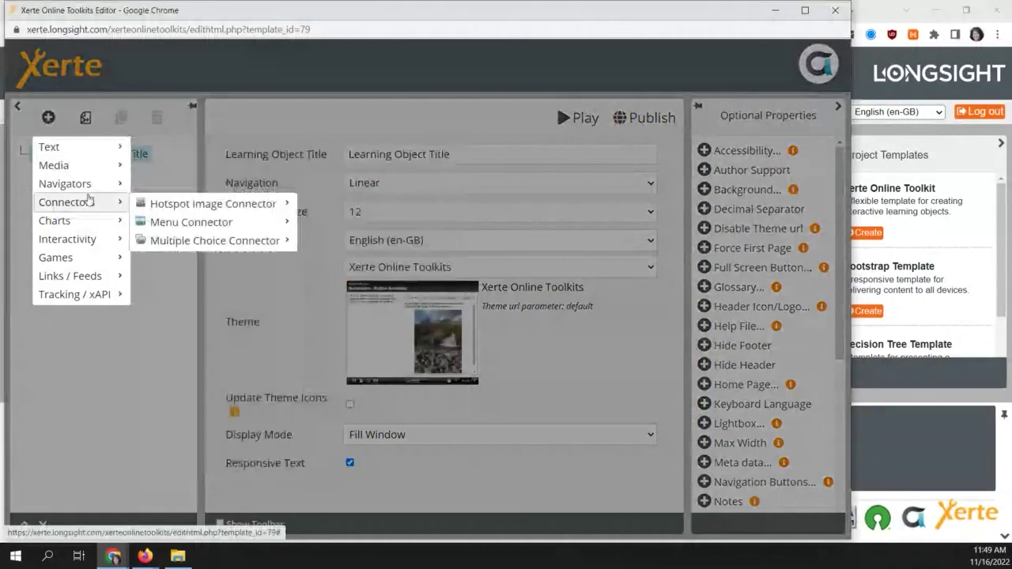
{"action": "mouse_move", "coordinate": [92, 245]}
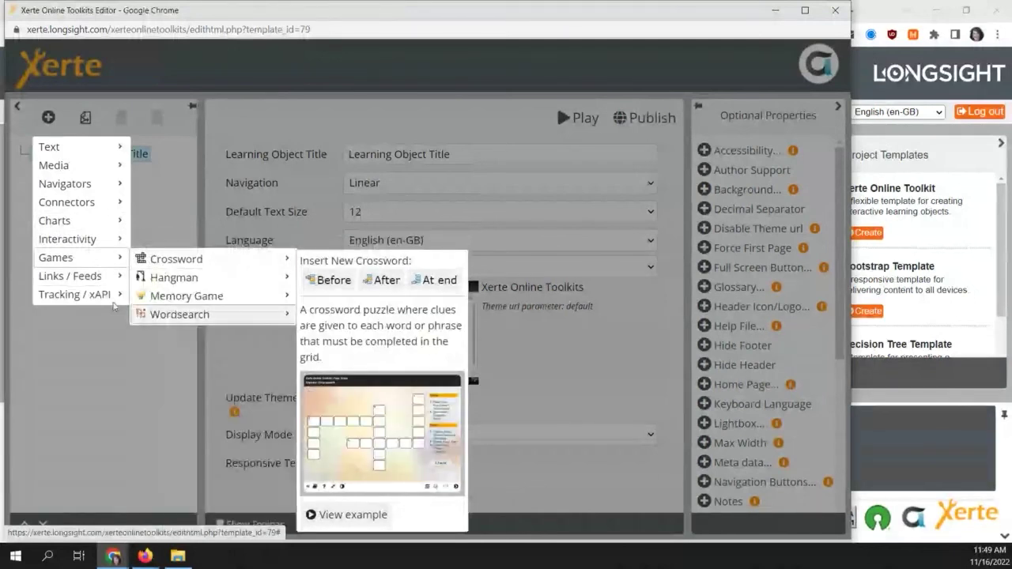
{"action": "mouse_move", "coordinate": [85, 280]}
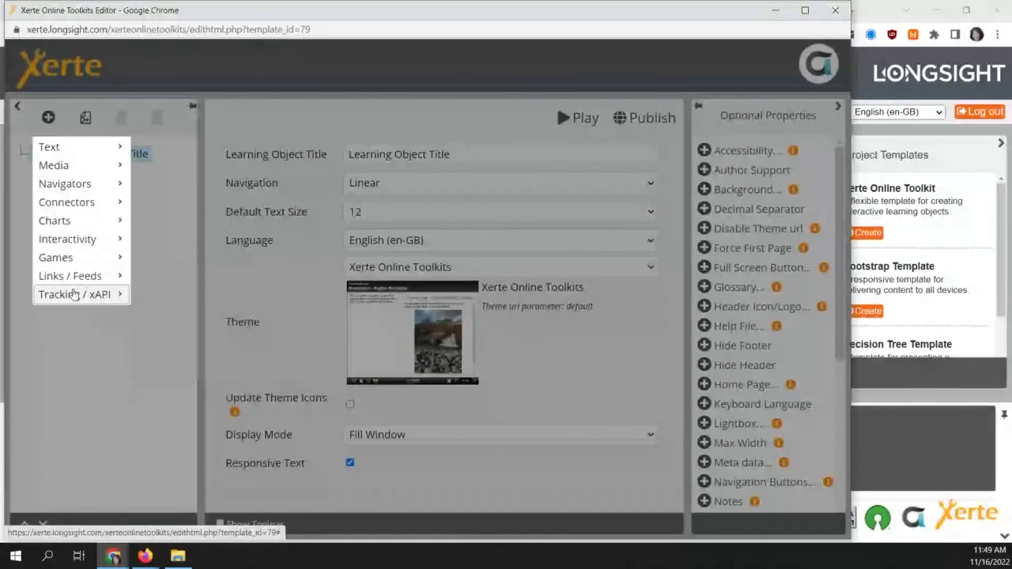
{"action": "mouse_move", "coordinate": [69, 298]}
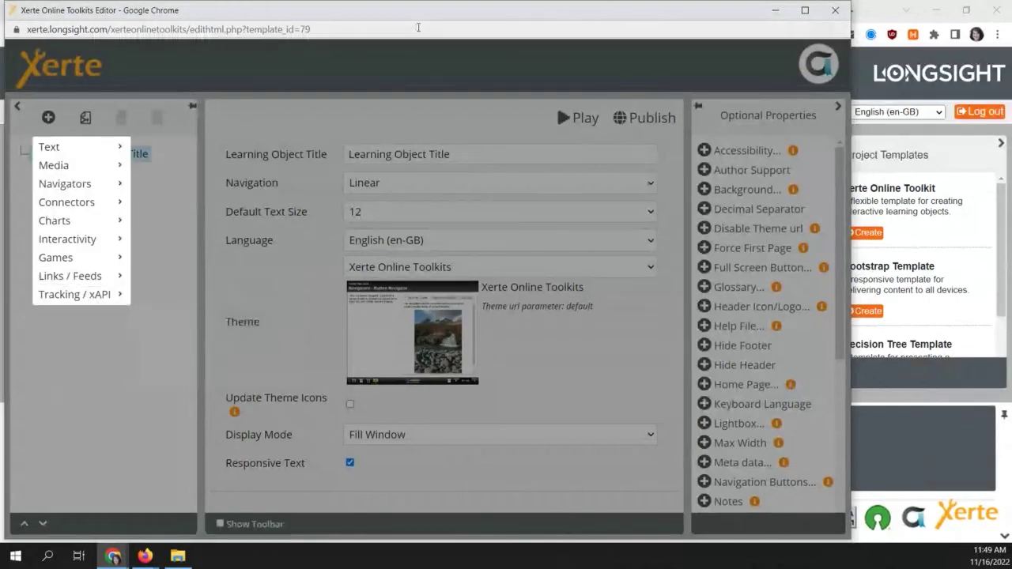
{"action": "left_click", "coordinate": [776, 10]}
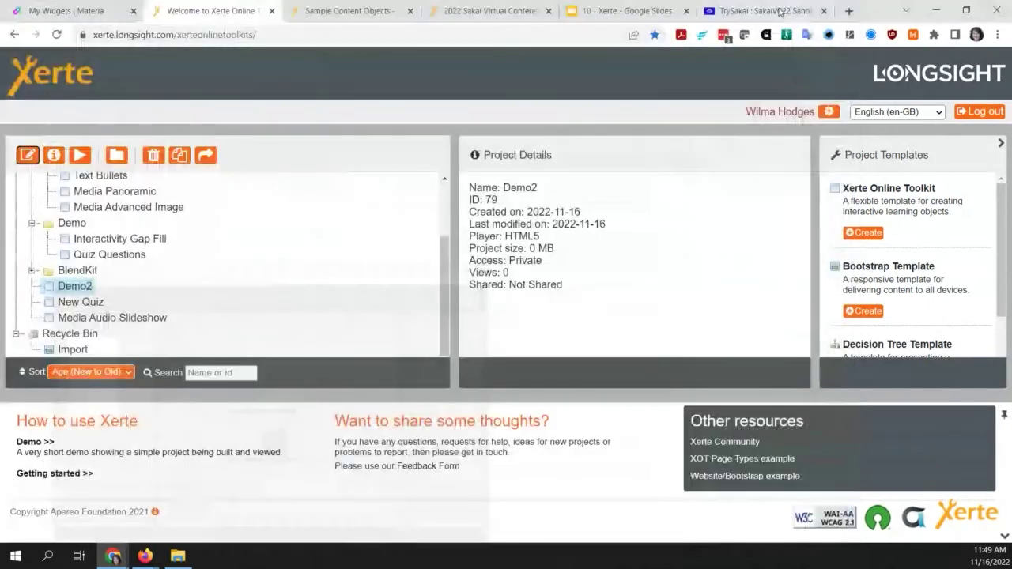
- Switch to the Sample Content Objects showcase and select its web address
{"action": "left_click", "coordinate": [340, 9]}
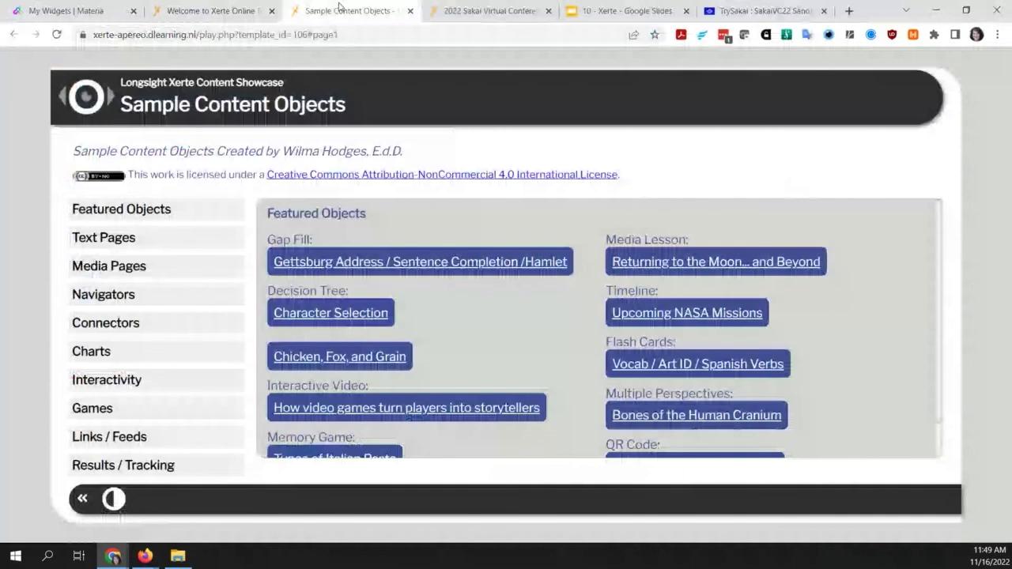
{"action": "left_click", "coordinate": [197, 37]}
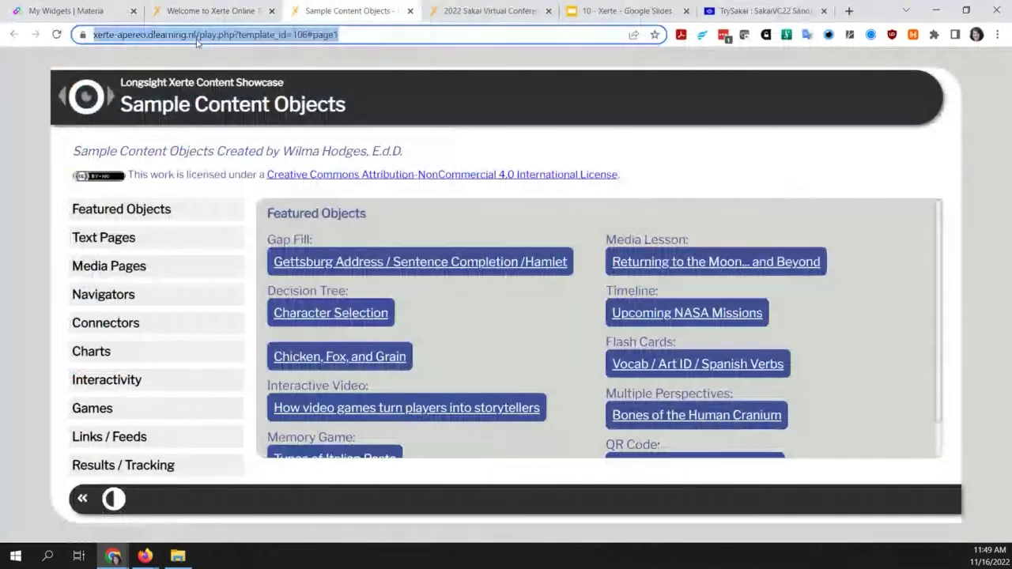
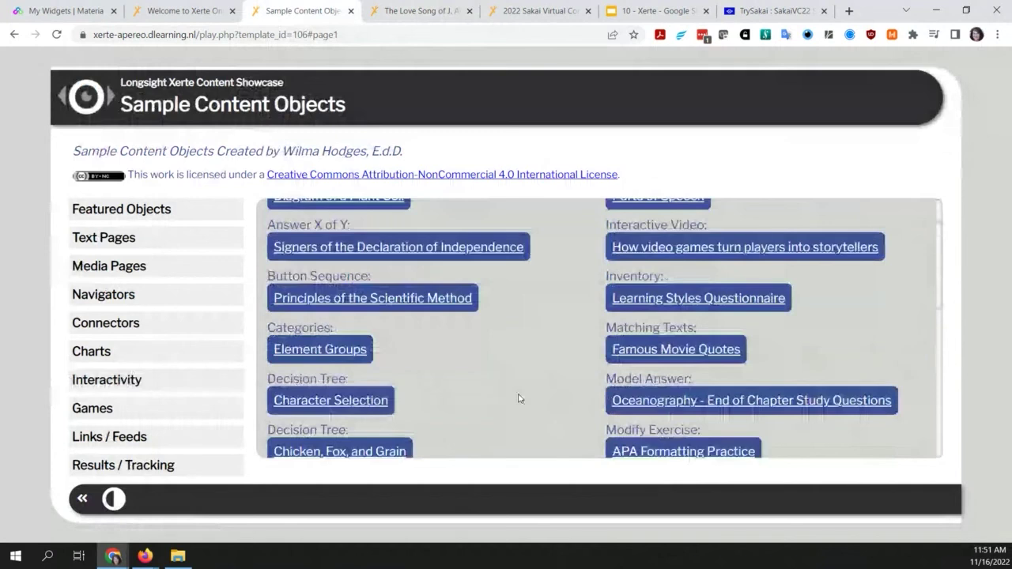
- View the Schedule a Meeting with Me! QR code sample from Links / Feeds, and return to the showcase's Featured Objects
{"action": "scroll", "coordinate": [519, 399], "scroll_direction": "down", "scroll_amount": 1}
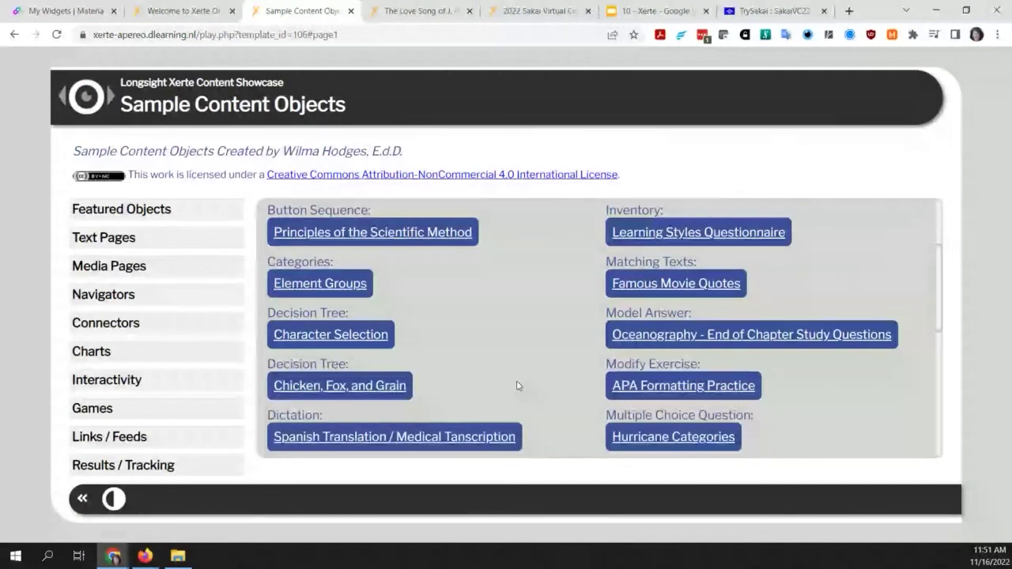
{"action": "left_click", "coordinate": [139, 436]}
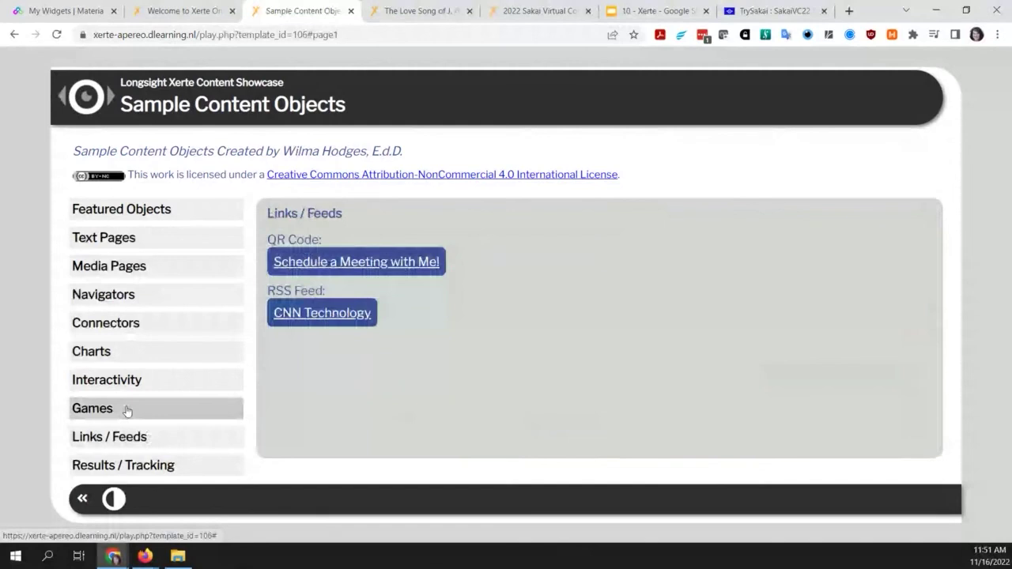
{"action": "left_click", "coordinate": [323, 262]}
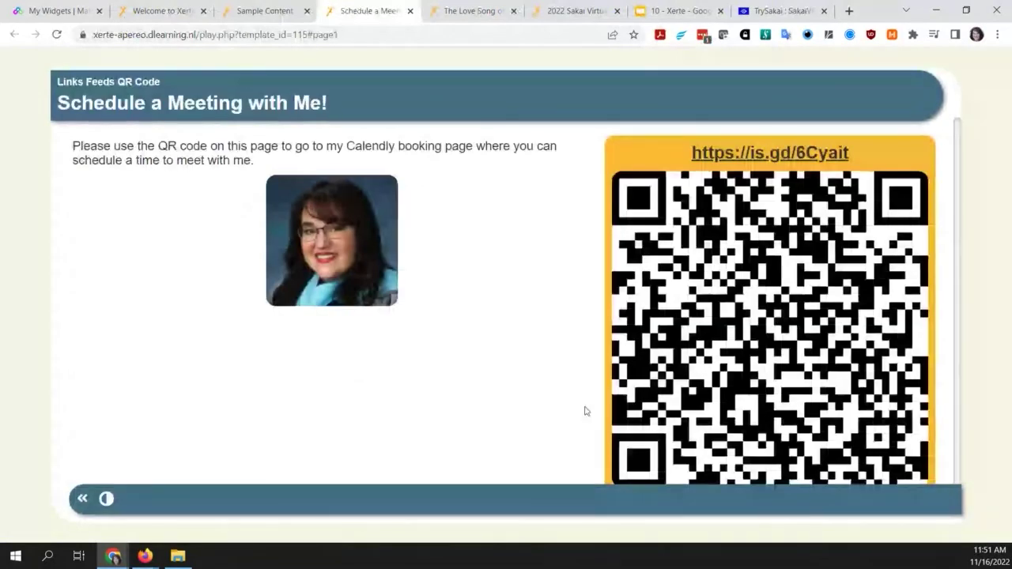
{"action": "left_click", "coordinate": [302, 11]}
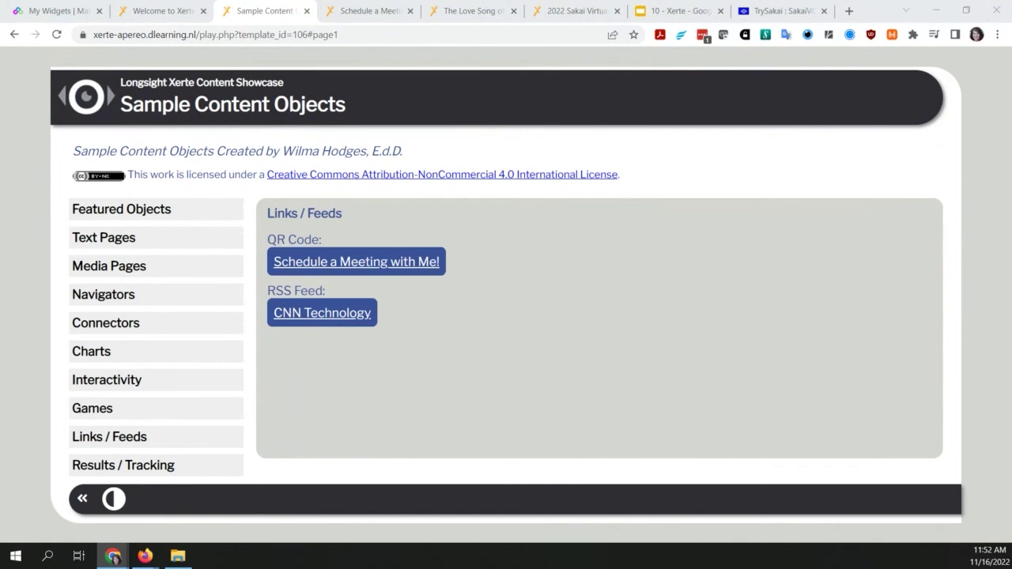
{"action": "left_click", "coordinate": [161, 212]}
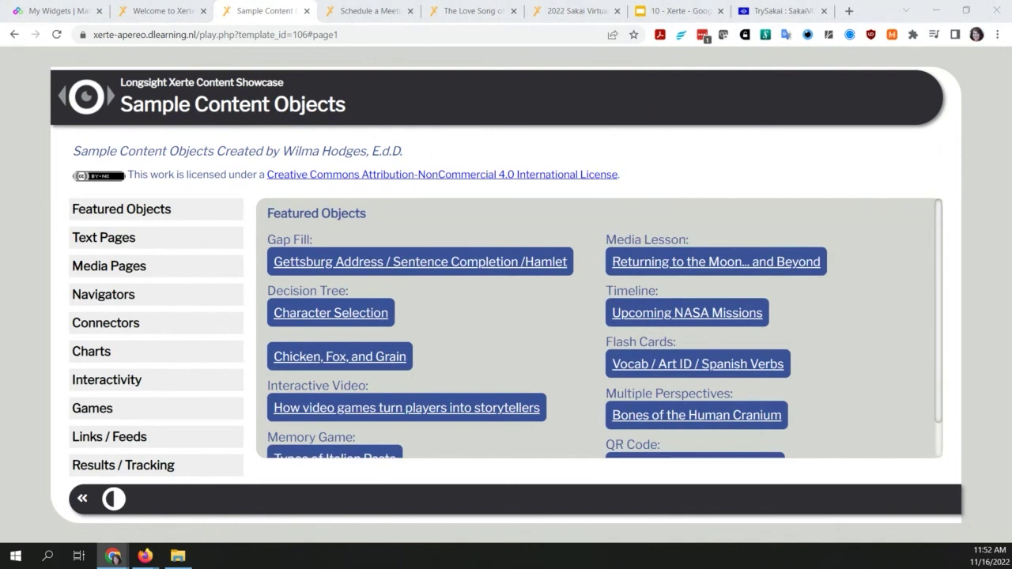
- Look through the open Xerte pages and bring the Demo2 editor window back to the front
{"action": "left_click", "coordinate": [162, 11]}
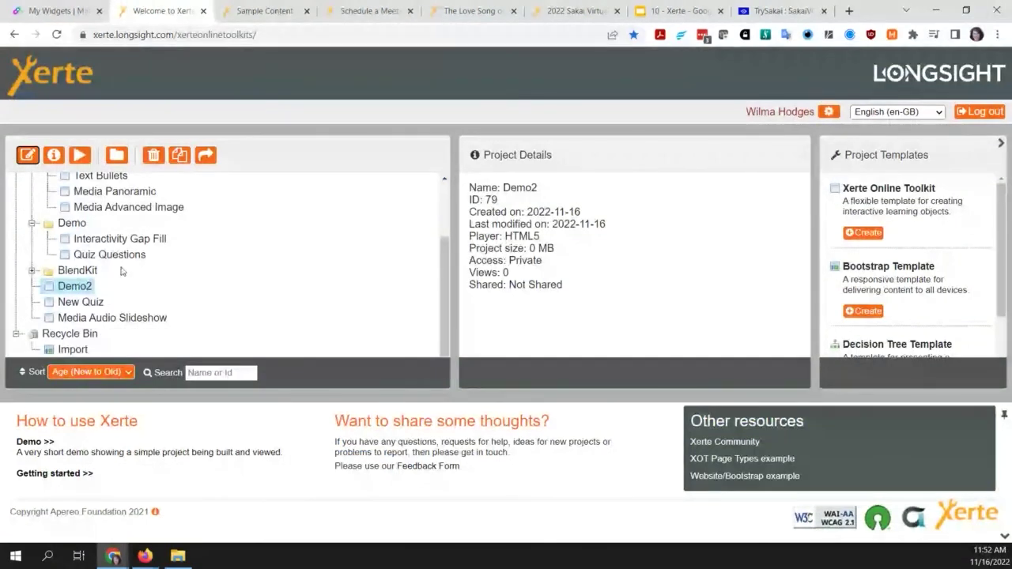
{"action": "left_click", "coordinate": [383, 11]}
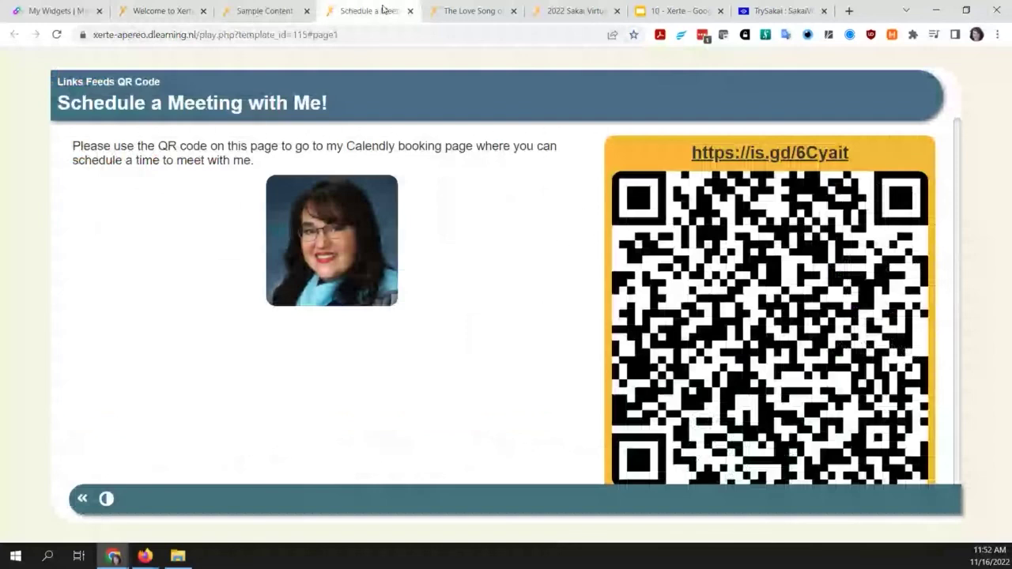
{"action": "left_click", "coordinate": [472, 10]}
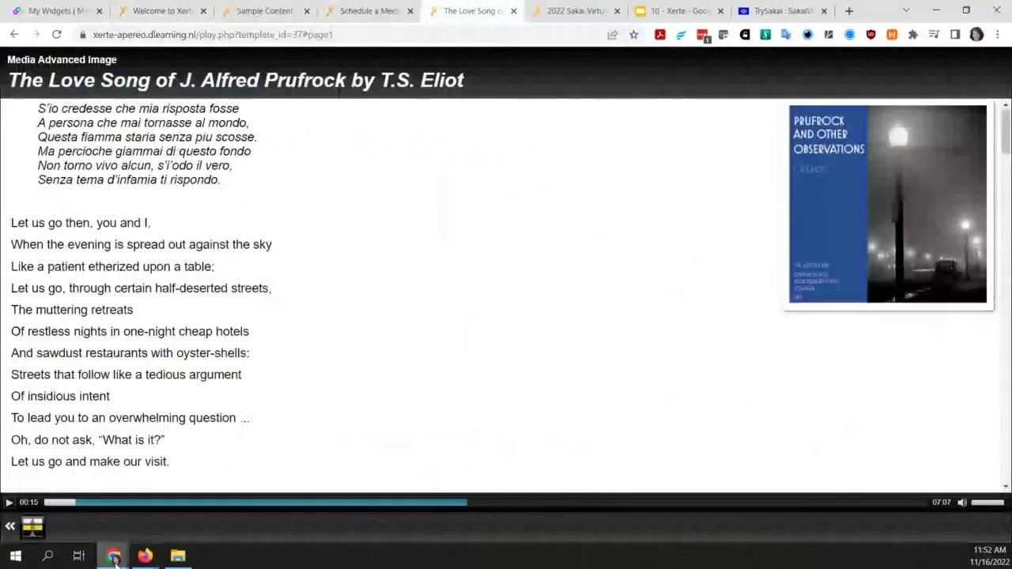
{"action": "left_click", "coordinate": [114, 558]}
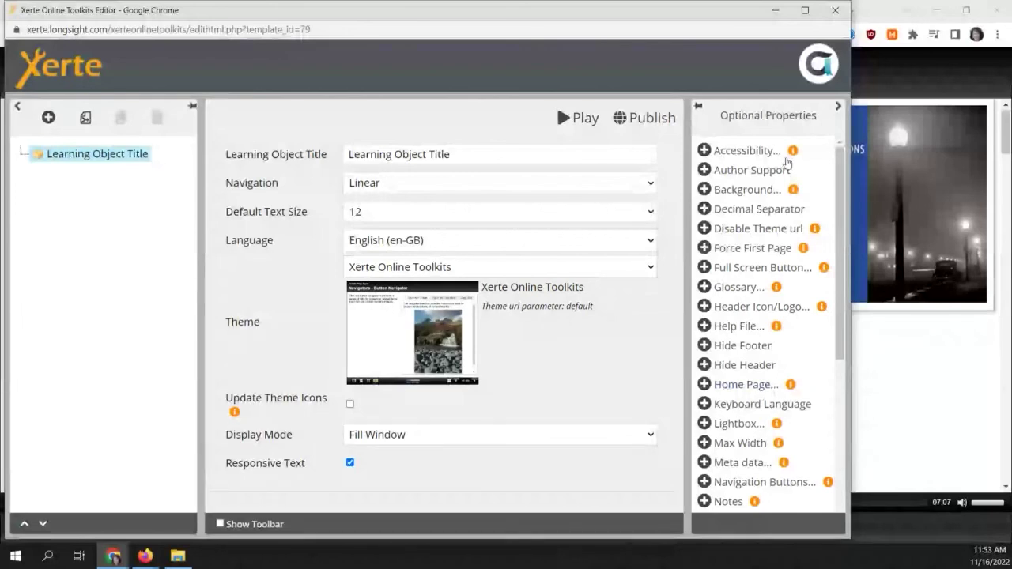
- Review the optional properties of the learning object and the full list of themes without changing the current theme
{"action": "mouse_move", "coordinate": [794, 151]}
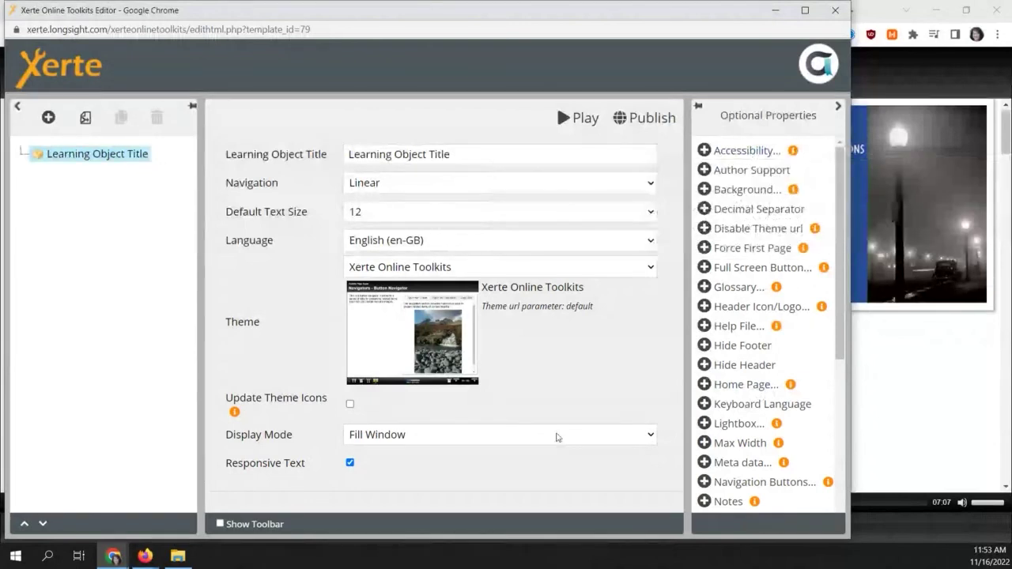
{"action": "mouse_move", "coordinate": [699, 246]}
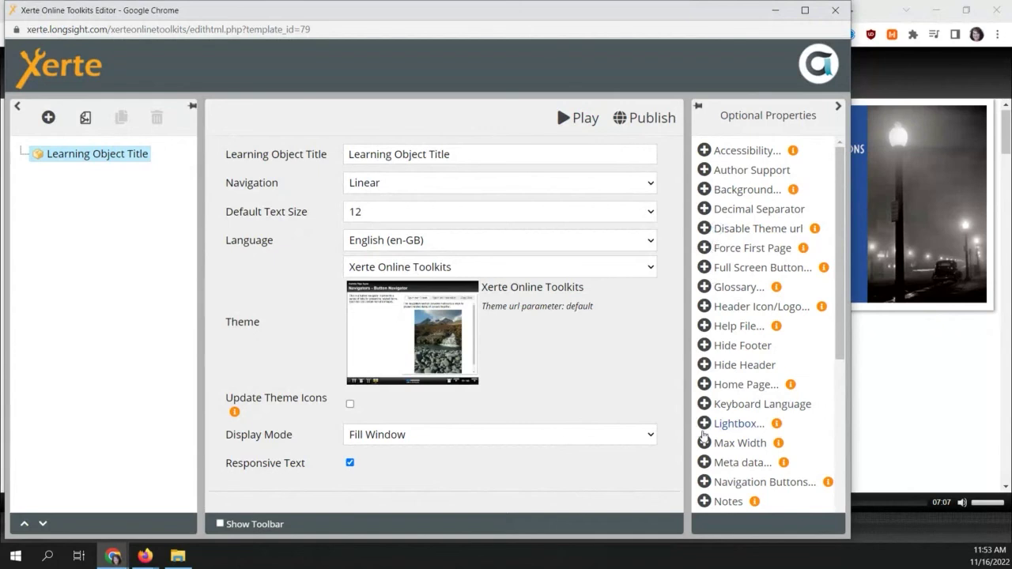
{"action": "mouse_move", "coordinate": [703, 434]}
{"action": "left_click", "coordinate": [586, 273]}
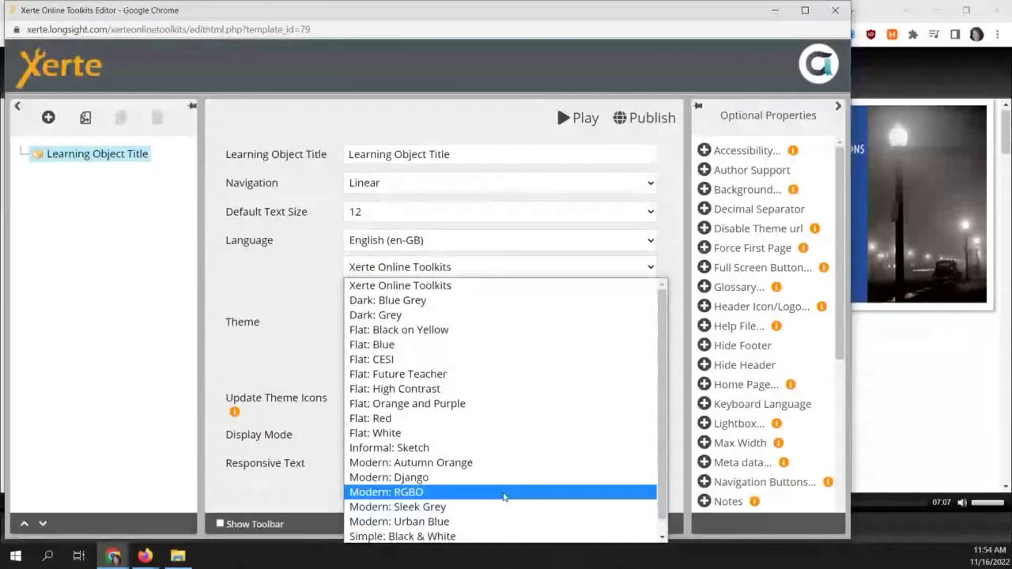
{"action": "scroll", "coordinate": [504, 496], "scroll_direction": "down", "scroll_amount": 1}
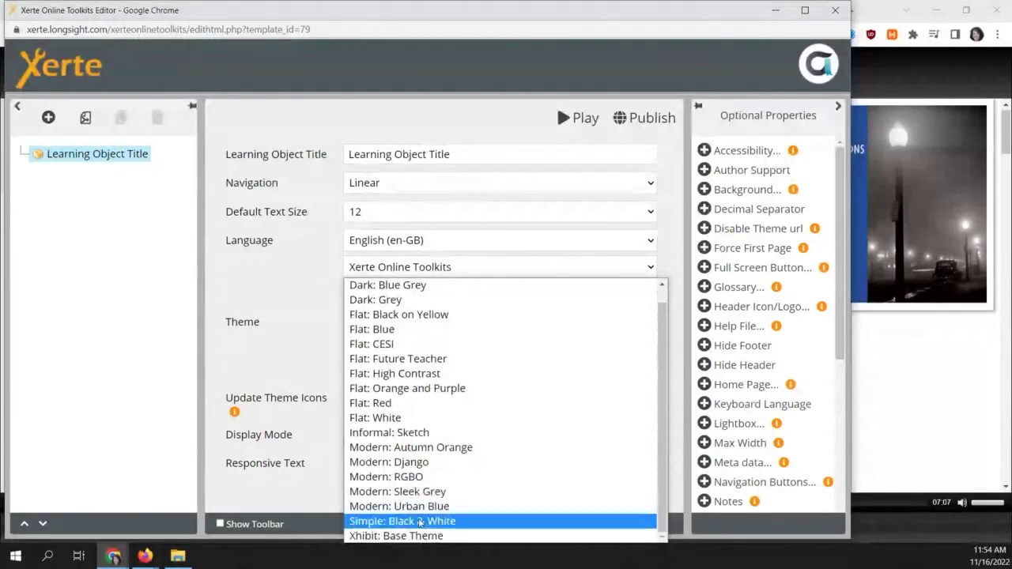
{"action": "left_click", "coordinate": [255, 361]}
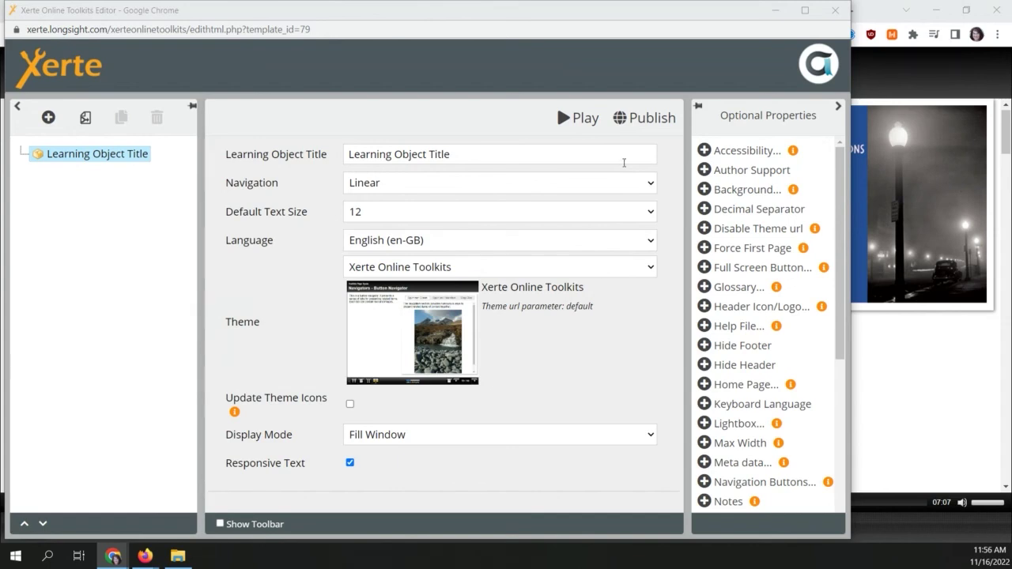
- Close the Demo2 editor, switch to the 10 - Xerte presentation in Google Slides and present its final Questions? slide full screen
{"action": "left_click", "coordinate": [837, 10]}
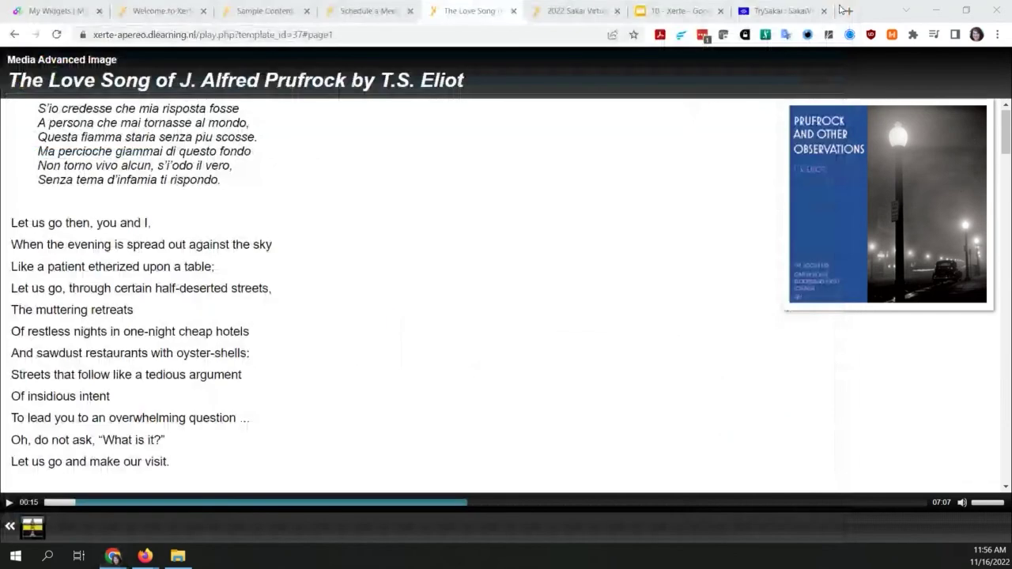
{"action": "left_click", "coordinate": [664, 11]}
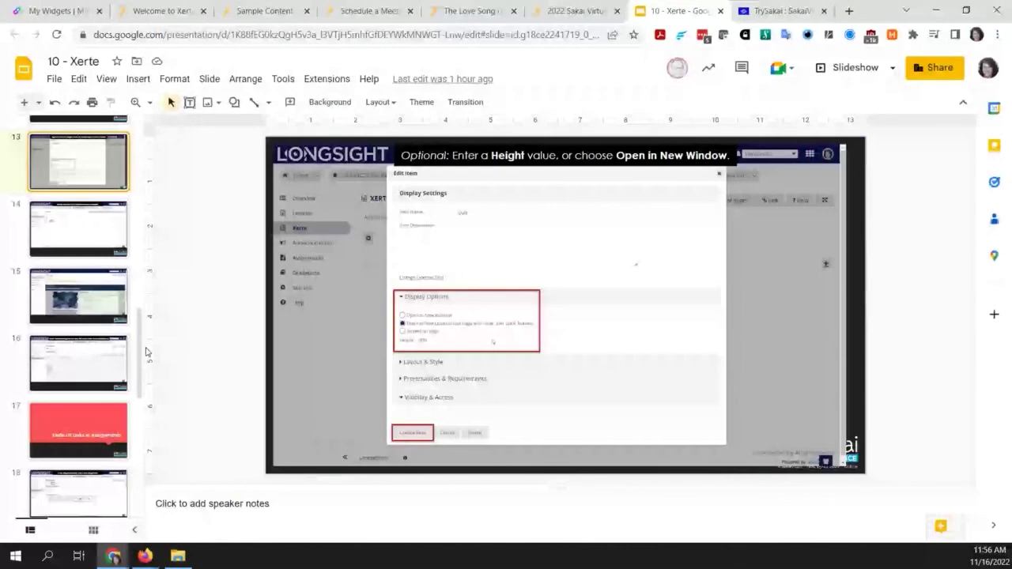
{"action": "scroll", "coordinate": [117, 518], "scroll_direction": "down", "scroll_amount": 6}
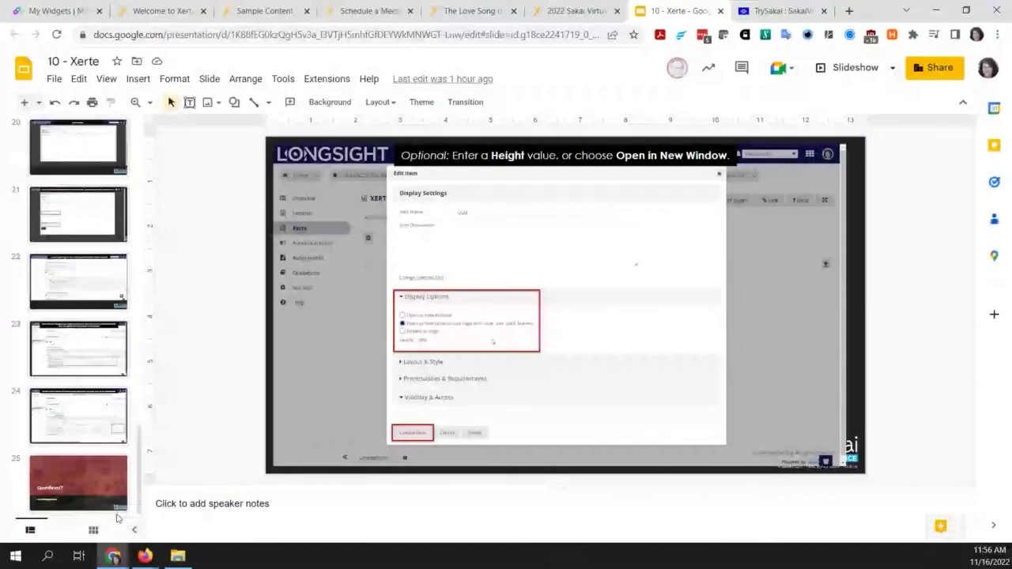
{"action": "left_click", "coordinate": [115, 503]}
{"action": "key", "text": "ctrl+Return"}
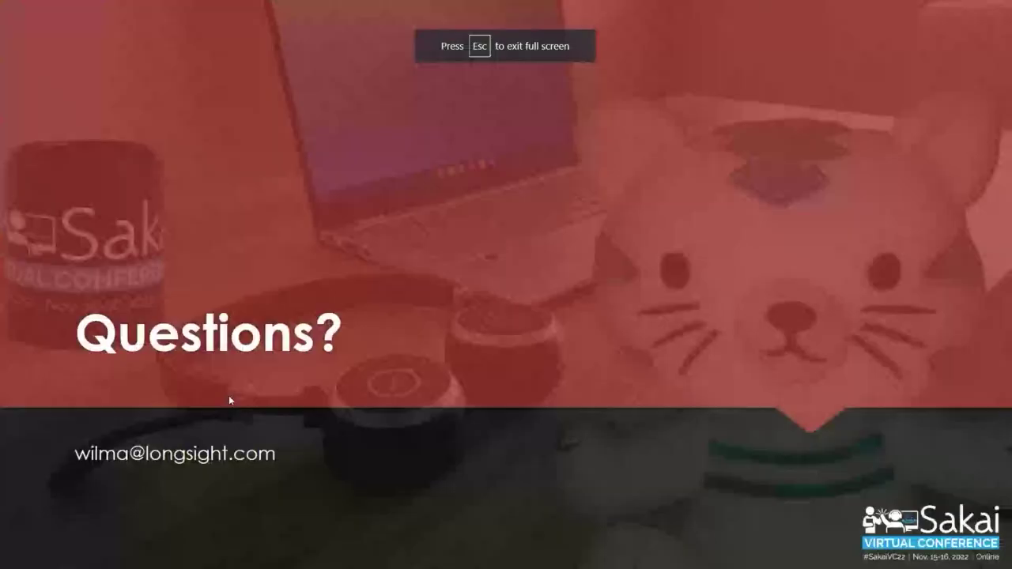